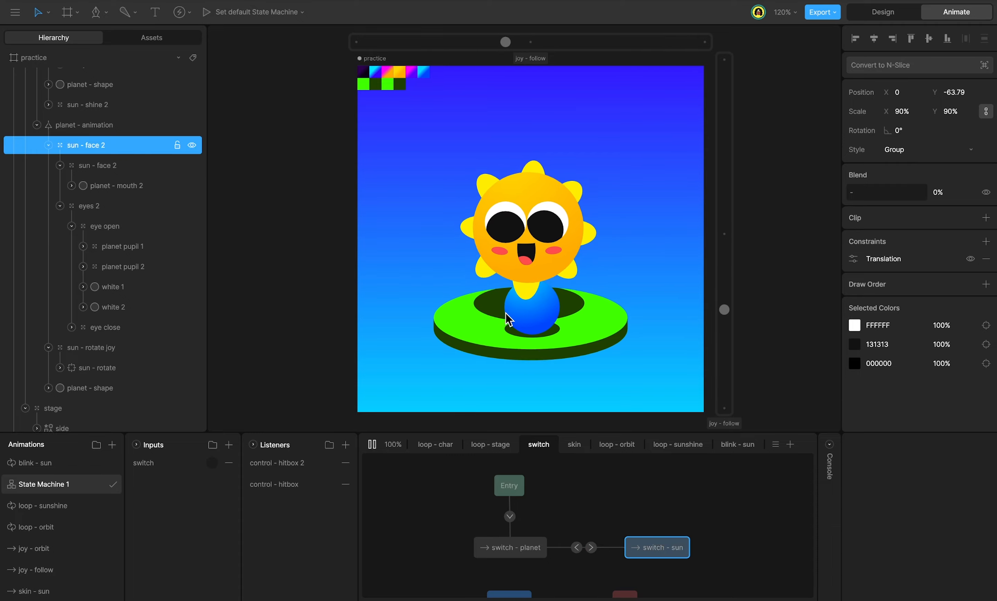
Preview the running state machine by switching the artboard repeatedly between the planet and sun versions
left_click(434, 354)
left_click(656, 363)
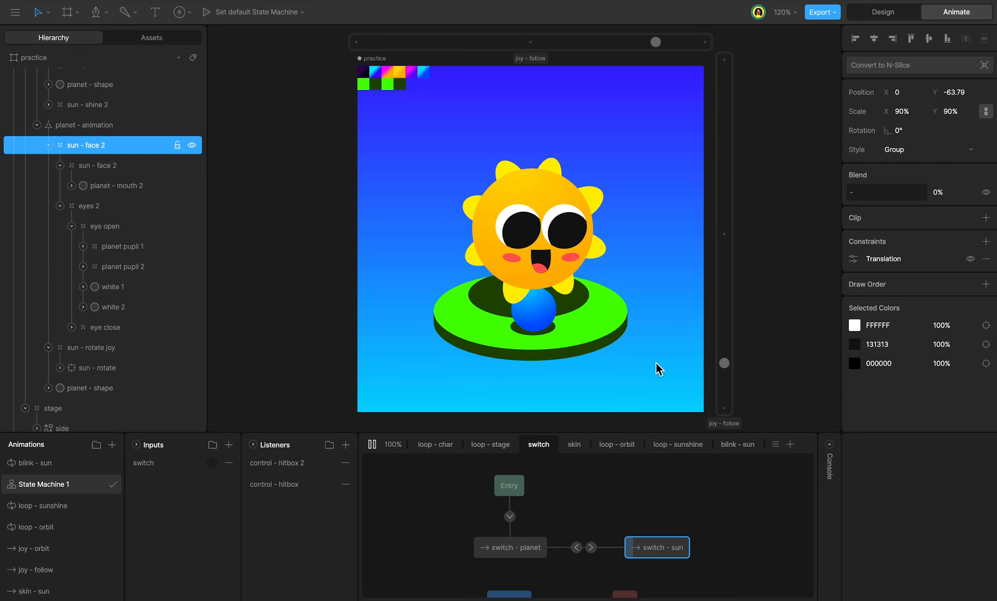
left_click(656, 358)
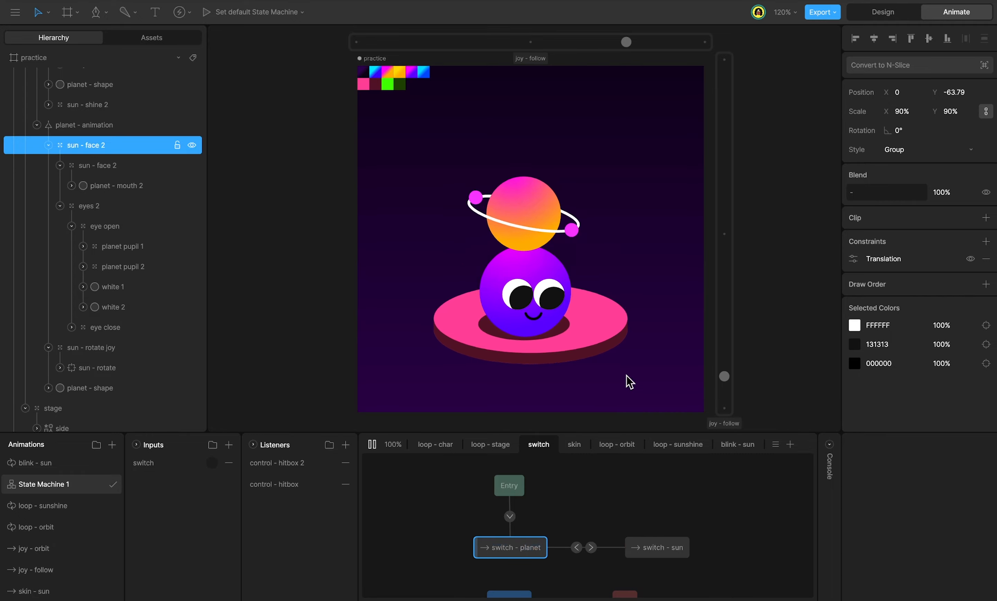
left_click(628, 381)
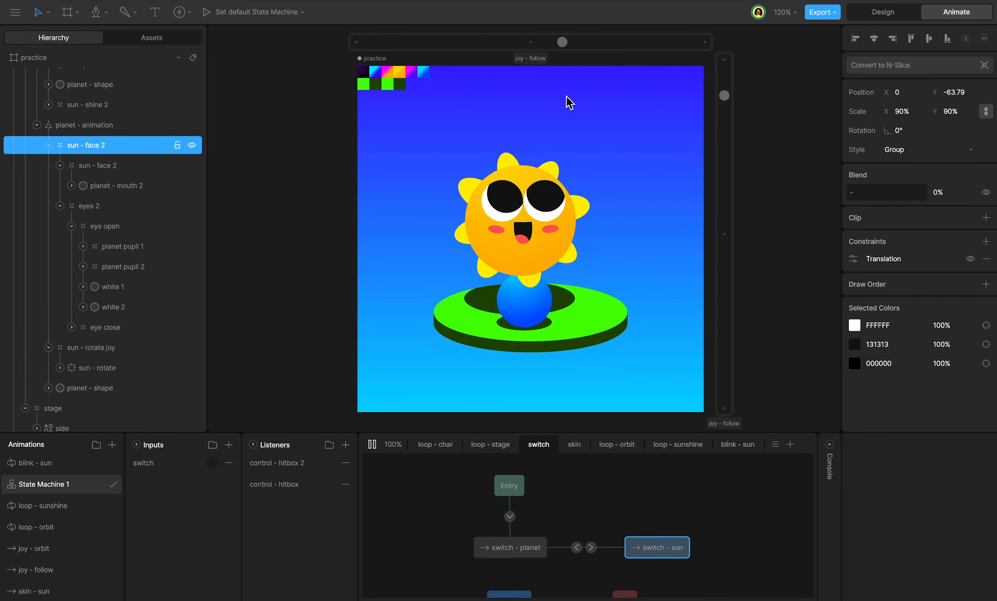
left_click(583, 346)
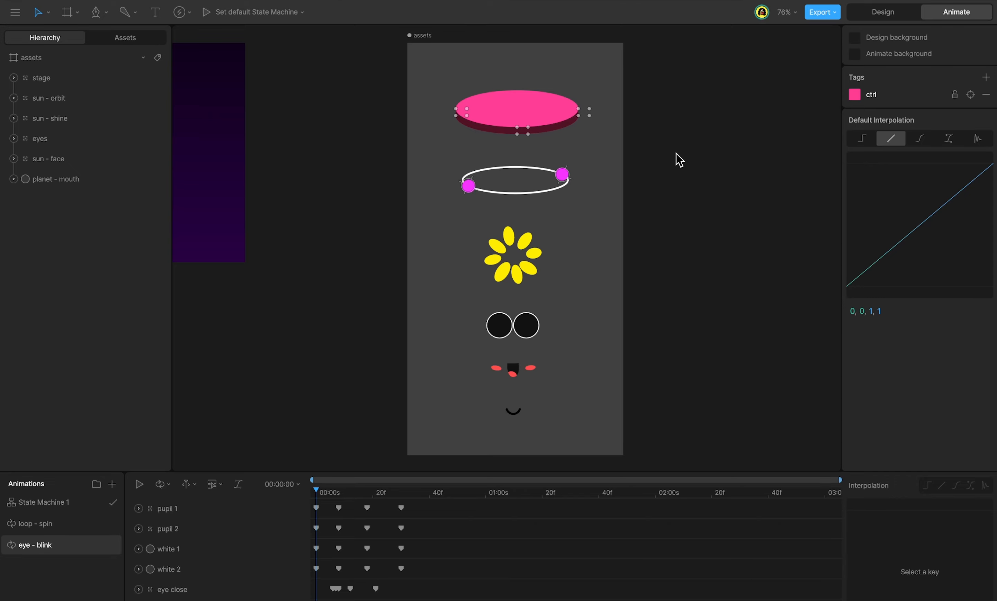
Review each item of the assets artboard from stage to planet - mouth, playing the orbit spin and eye blink animations
left_click(124, 84)
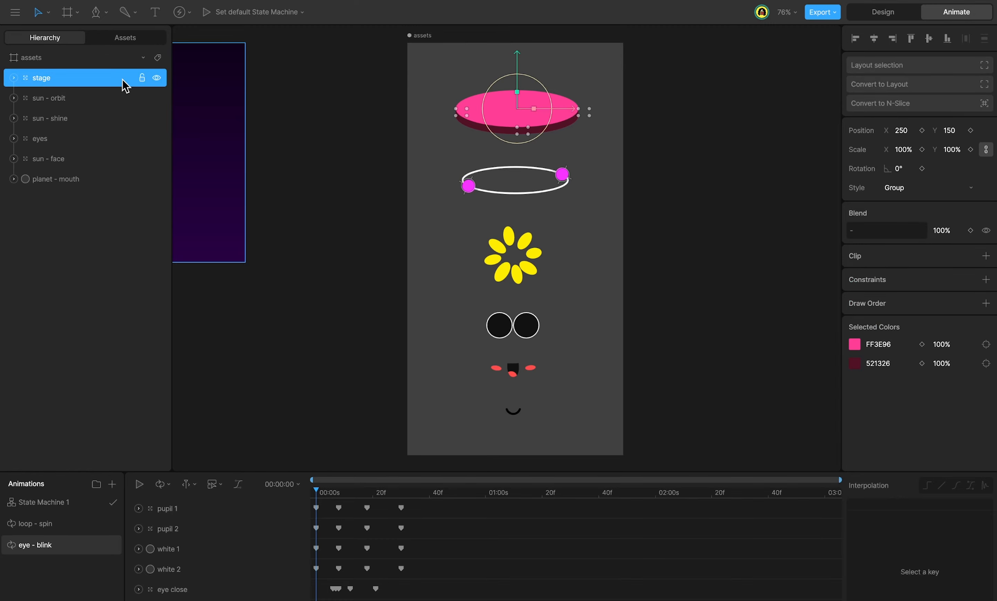
left_click(67, 99)
key("space")
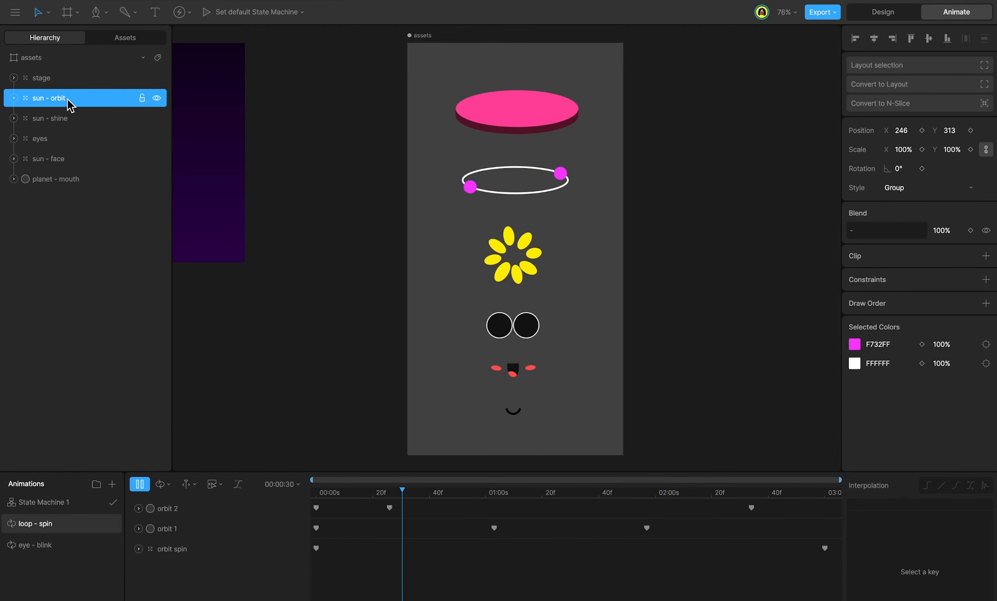
left_click(69, 123)
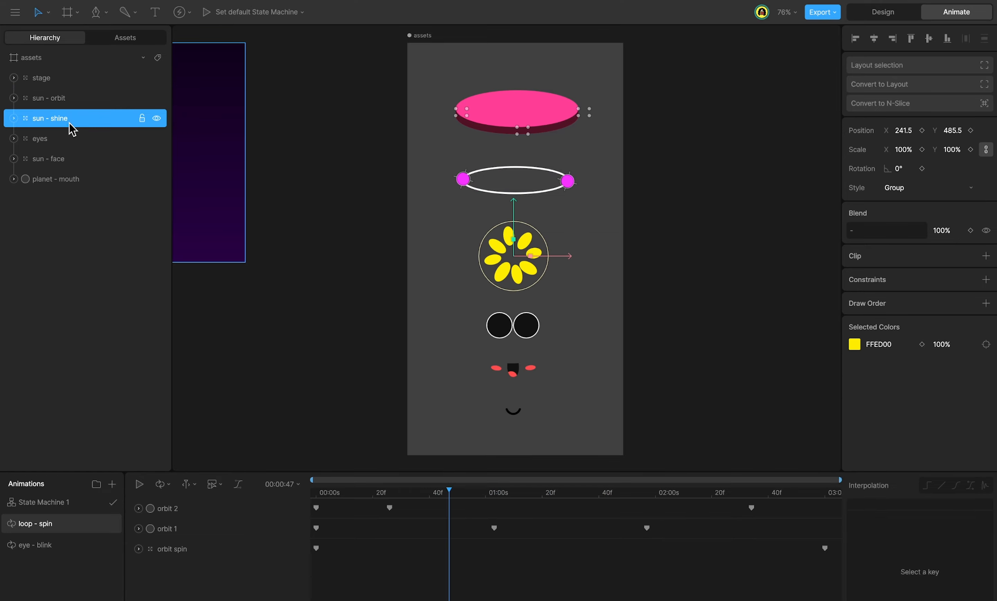
left_click(78, 142)
key("space")
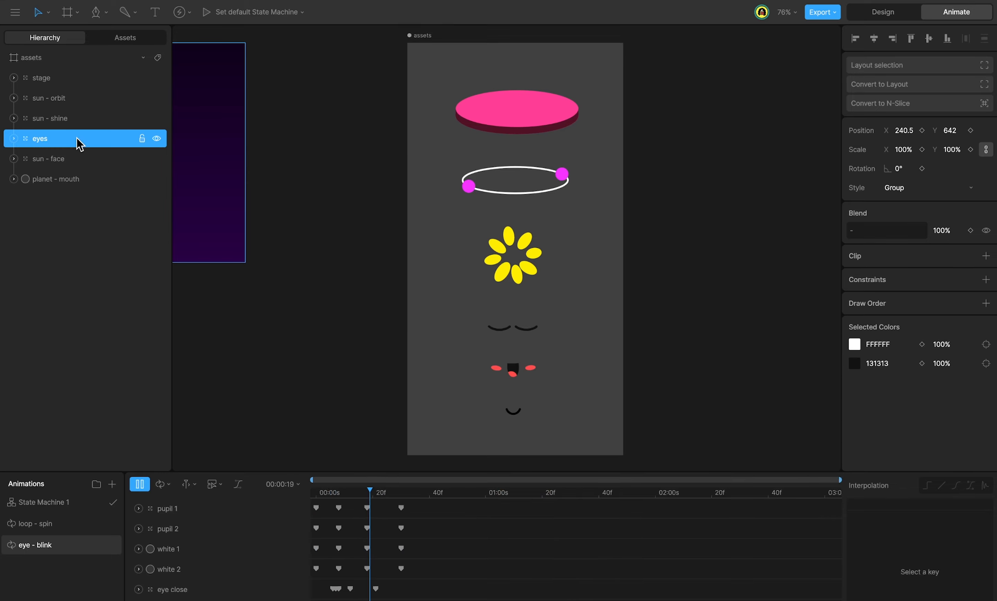
left_click(76, 162)
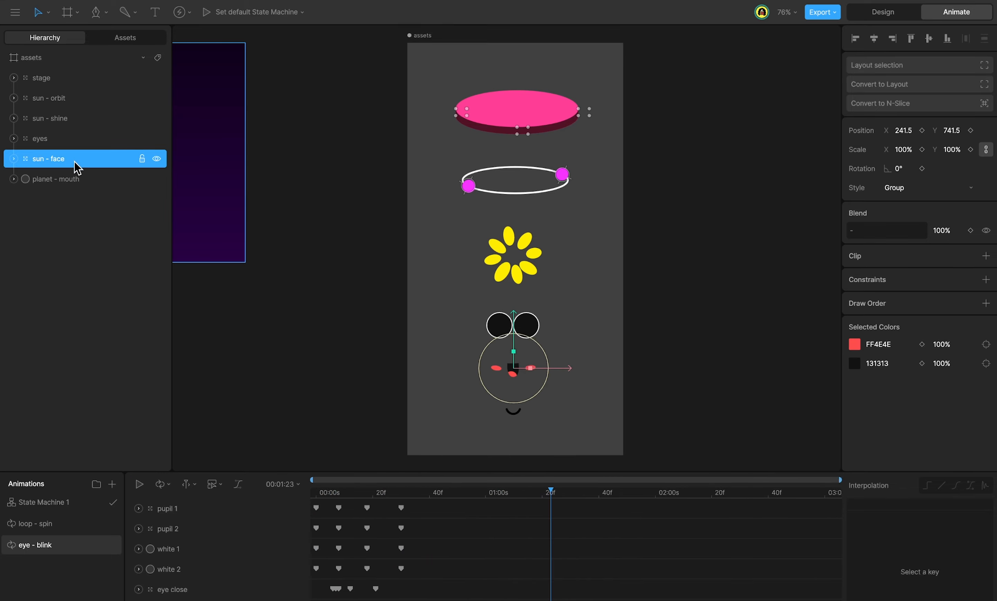
left_click(76, 185)
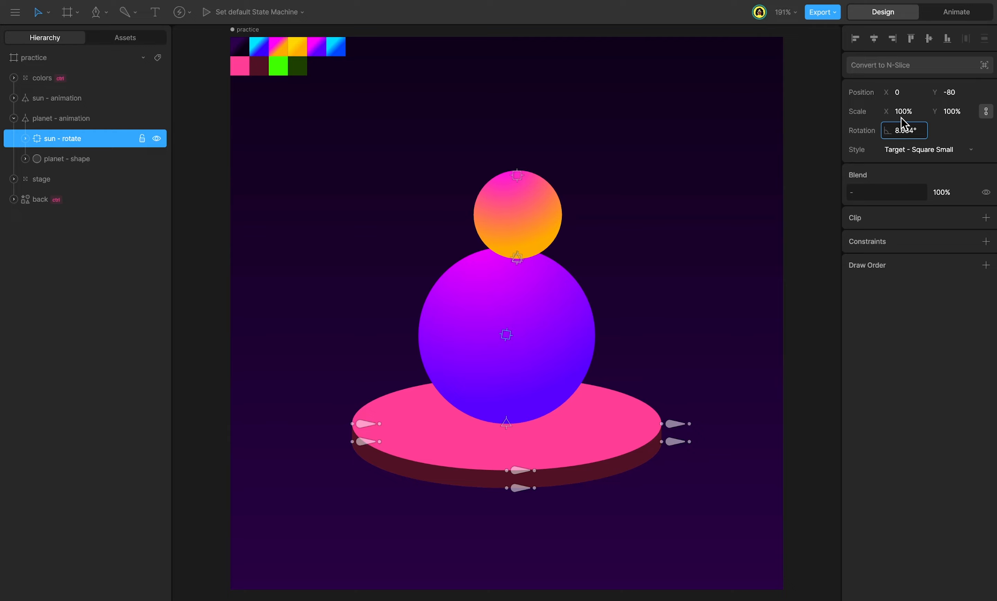
Test the finished rig by rotating the sun - rotate target and scaling the planet - animation and sun - animation targets
mouse_move(904, 123)
left_mouse_down()
mouse_move(904, 115)
mouse_move(895, 145)
mouse_move(897, 117)
left_mouse_up()
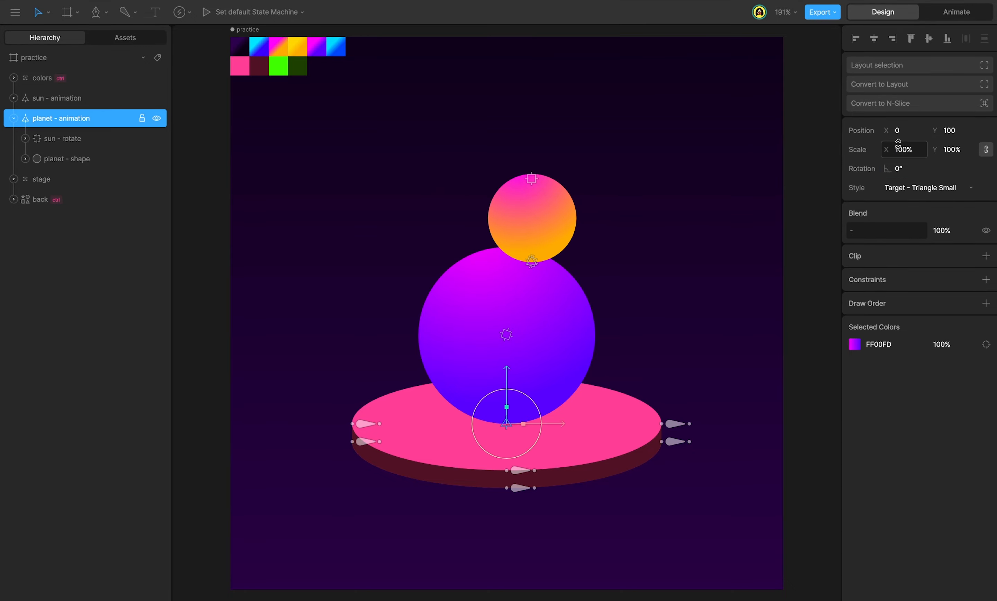
mouse_move(897, 146)
left_mouse_down()
mouse_move(898, 139)
mouse_move(897, 150)
left_mouse_up()
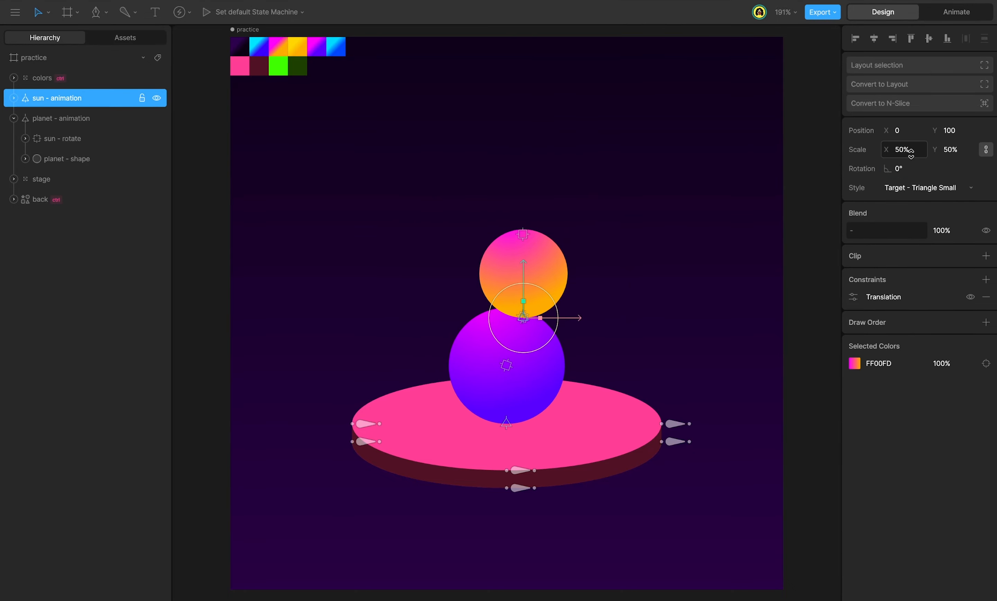
left_click_drag(900, 150, 909, 154)
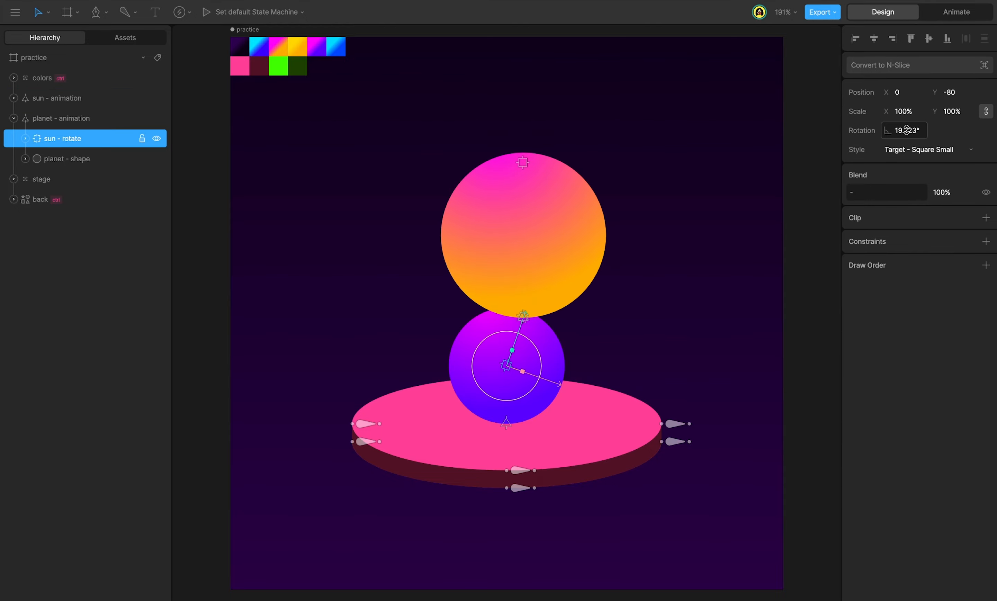
mouse_move(907, 129)
left_mouse_down()
mouse_move(906, 173)
mouse_move(908, 125)
left_mouse_up()
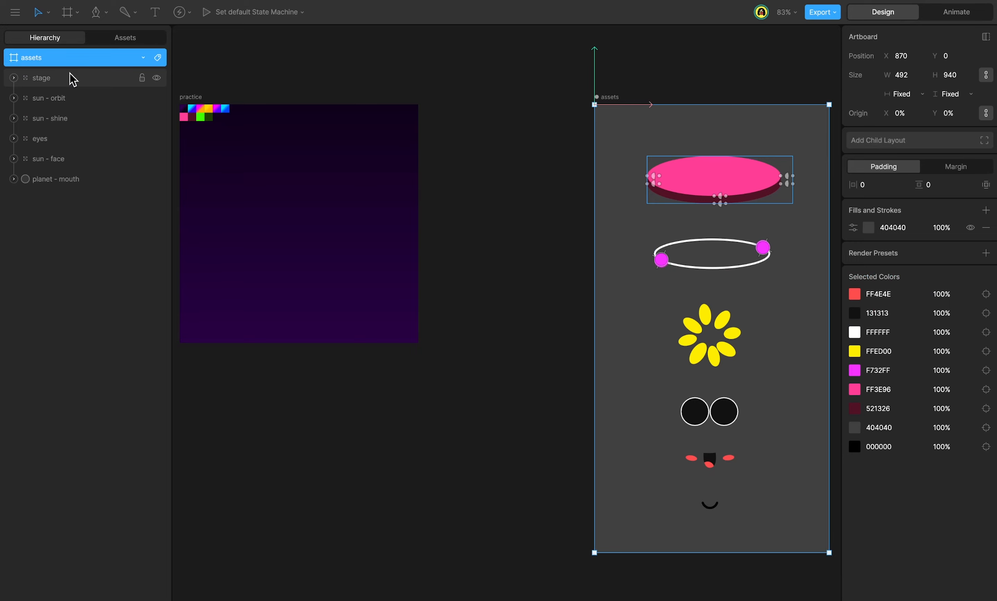
Copy the stage group from the assets artboard into the practice artboard and place it directly above the back layer
left_click(72, 79)
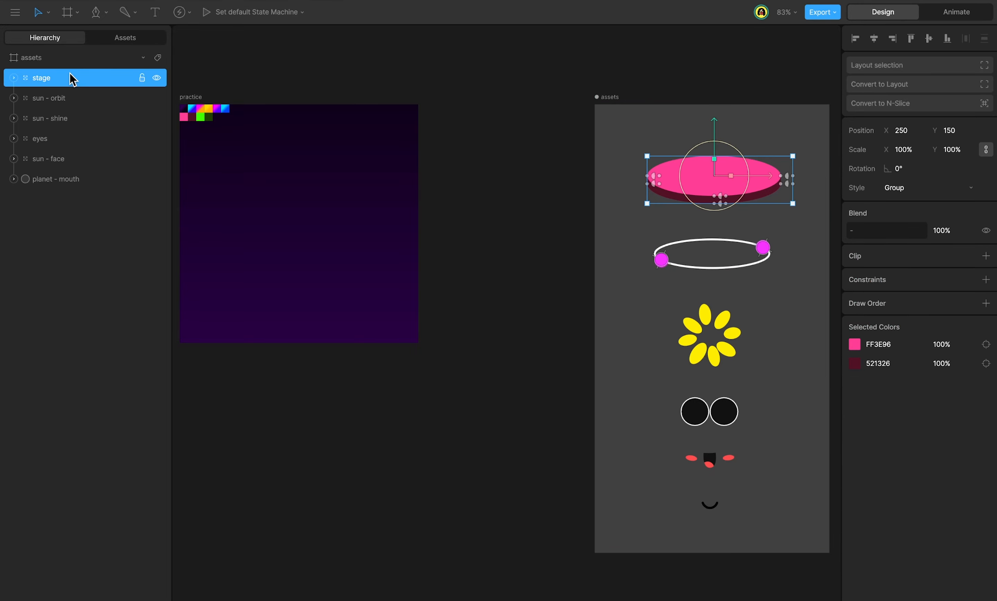
left_click(197, 98)
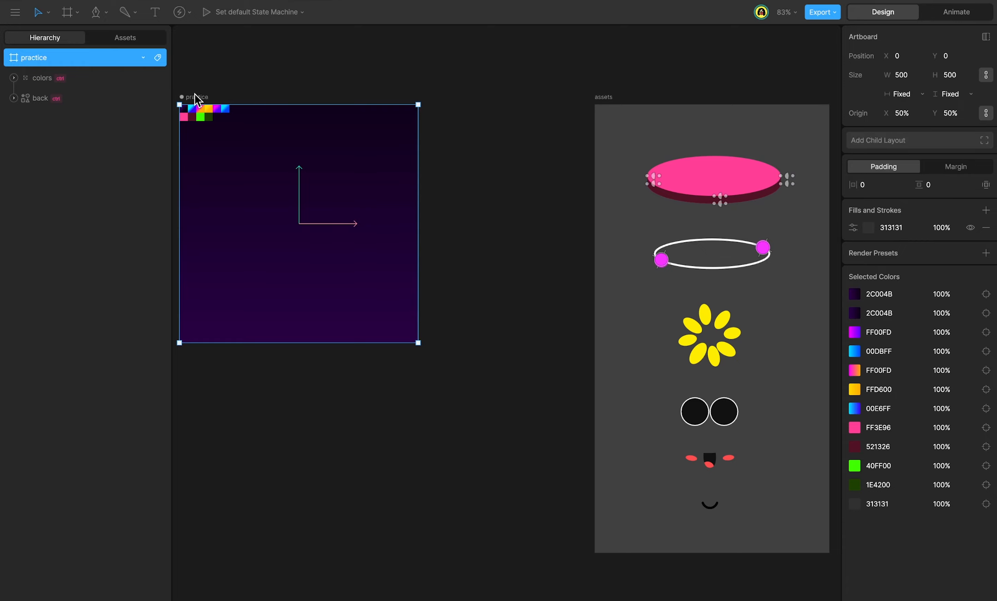
key("ctrl+v")
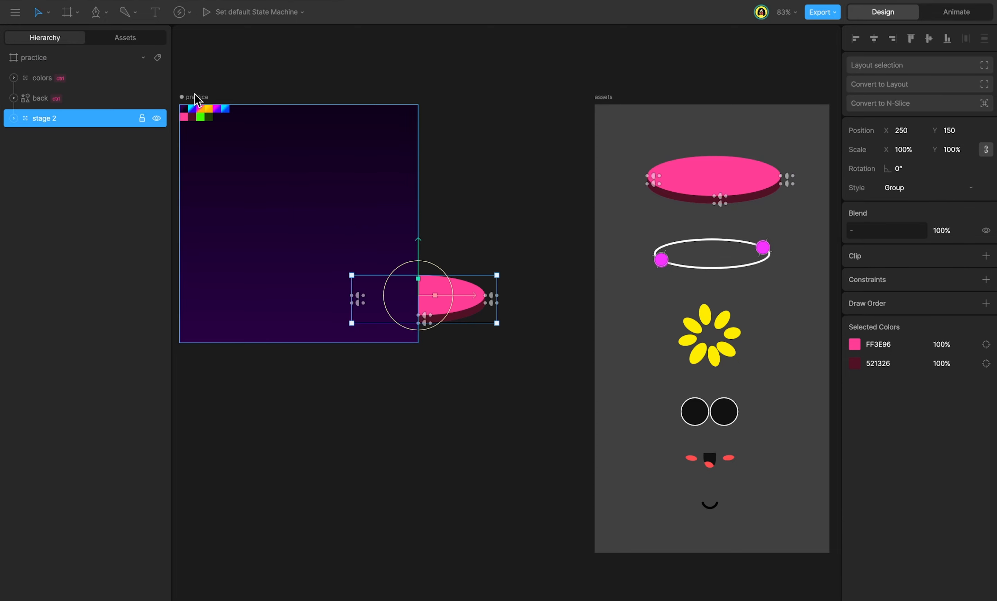
left_click(196, 97)
key("f")
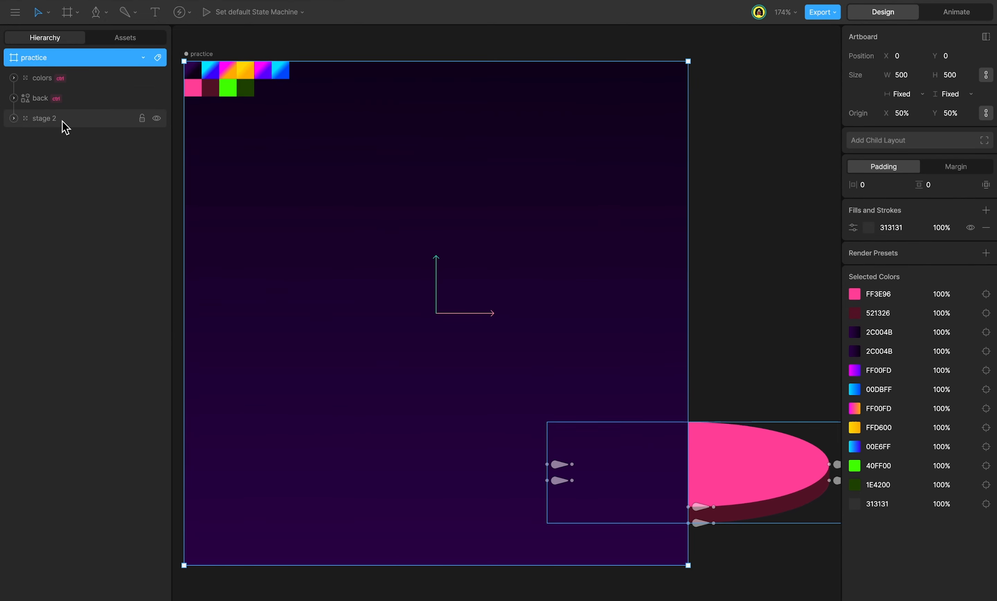
left_click_drag(63, 118, 66, 94)
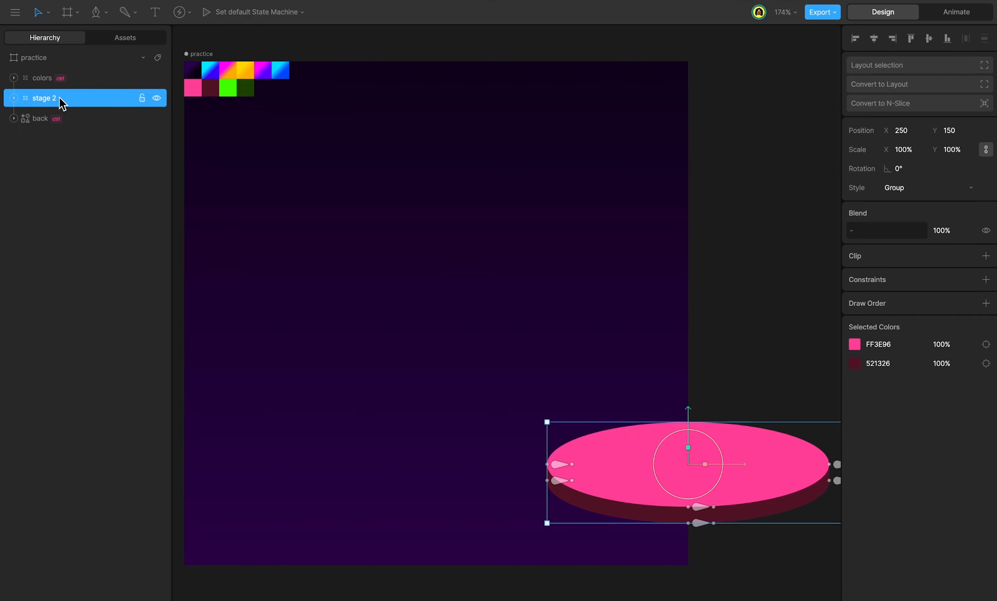
Align the pasted stage group to the artboard's centre and set its position to X 0, Y 100
left_click(874, 38)
left_click(929, 38)
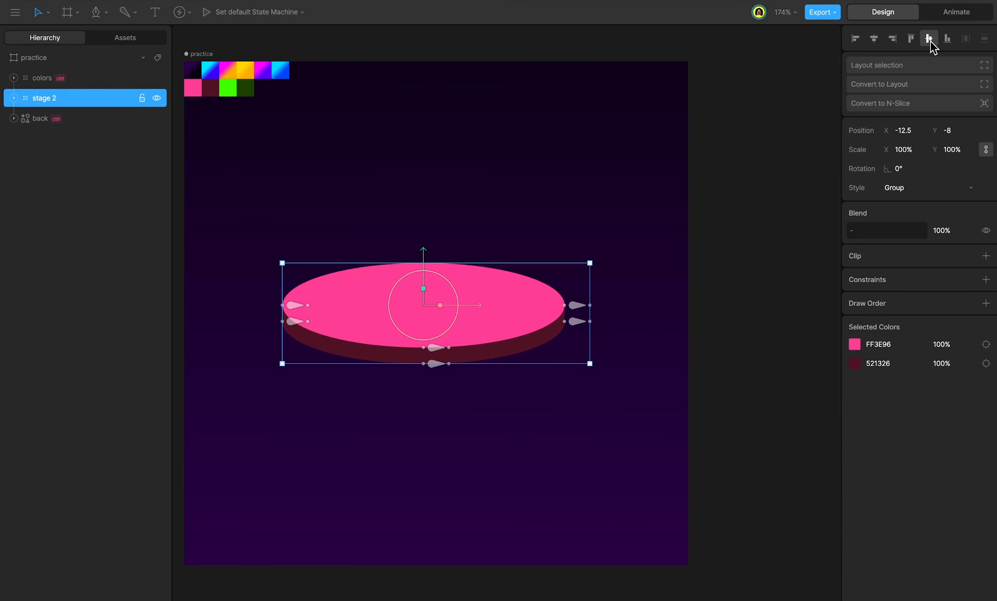
key("f")
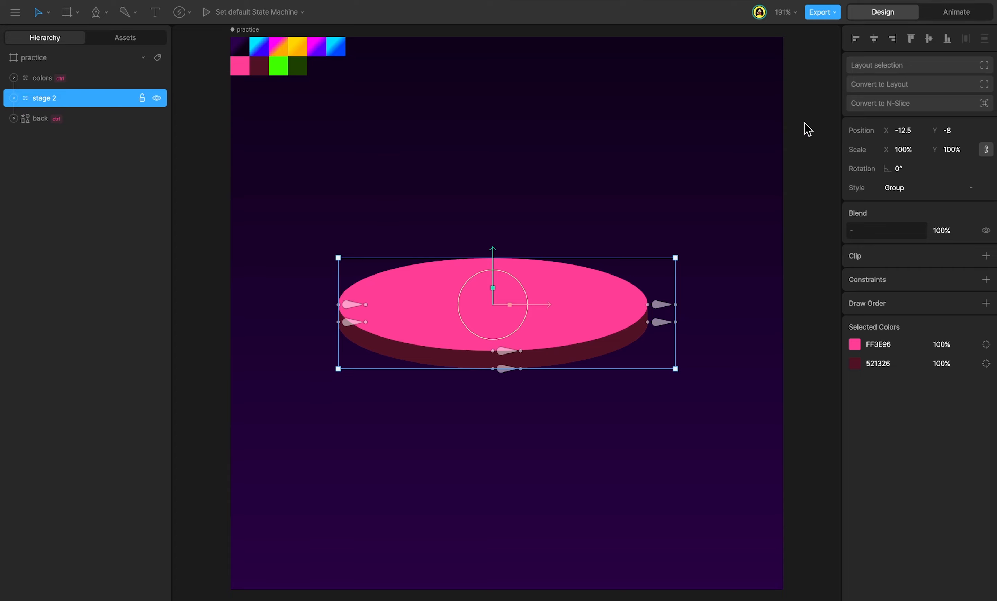
left_click(901, 129)
type("0")
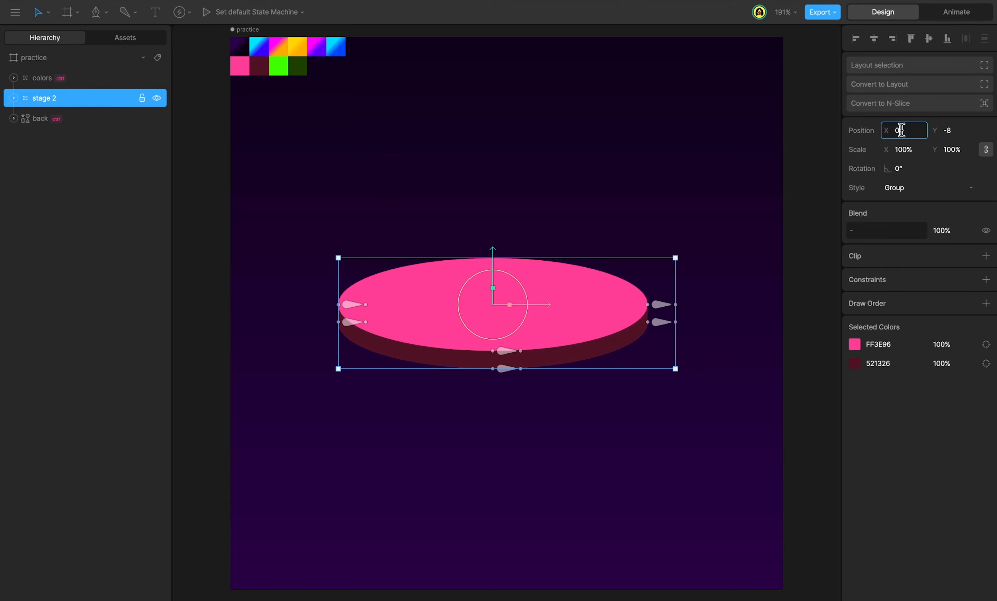
key("Return")
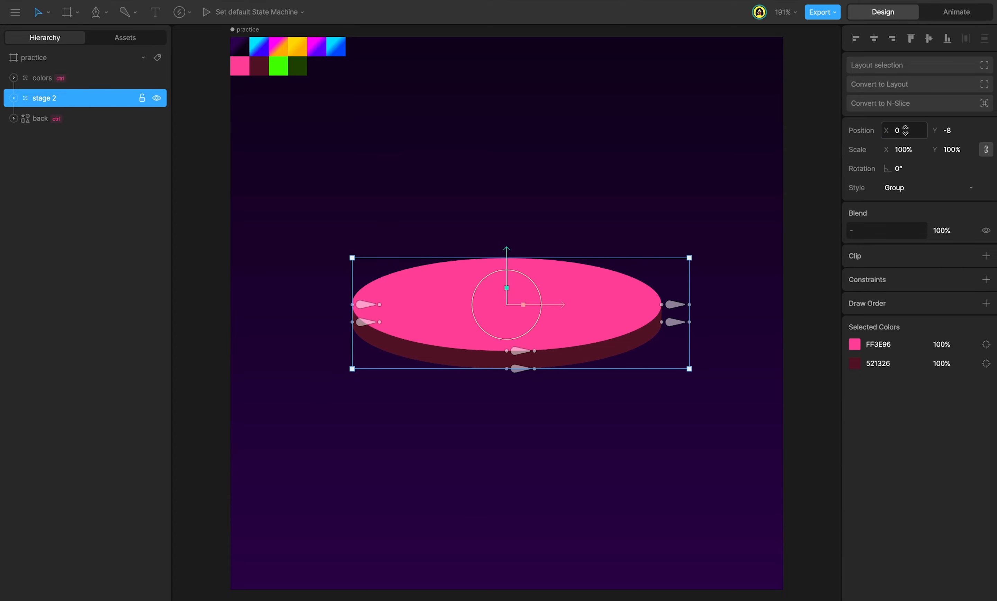
left_click(952, 130)
type("100")
key("Return")
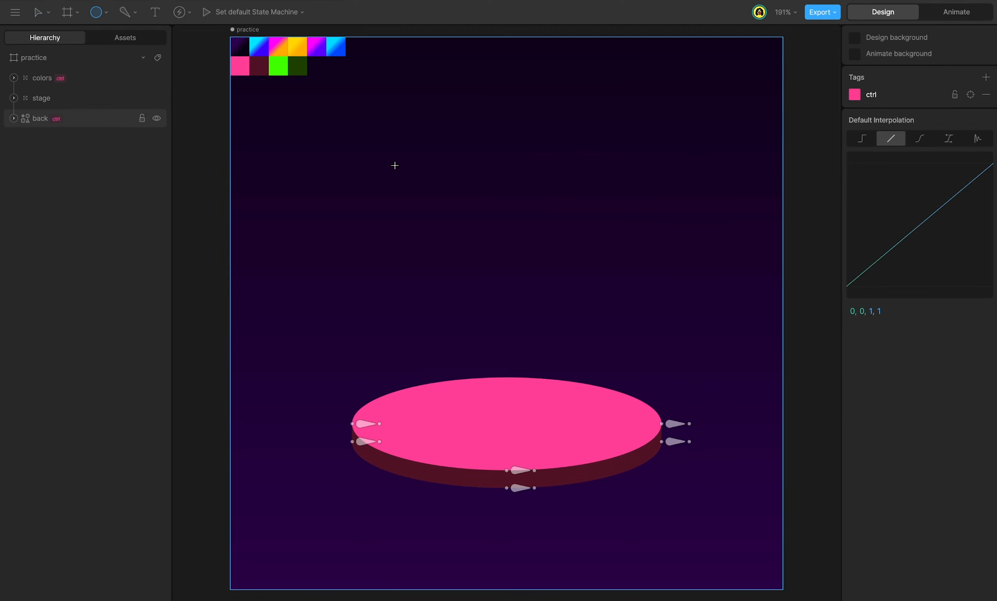
Draw a circle above the stage and set its width and height to 160
left_click_drag(395, 165, 619, 393)
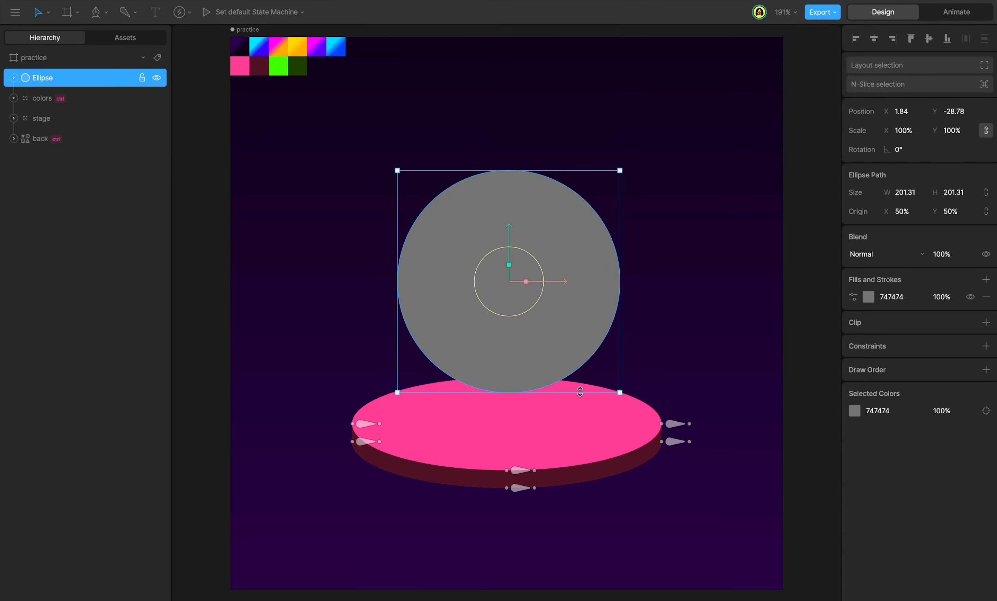
left_click(902, 193)
type("160")
key("Tab")
type("160")
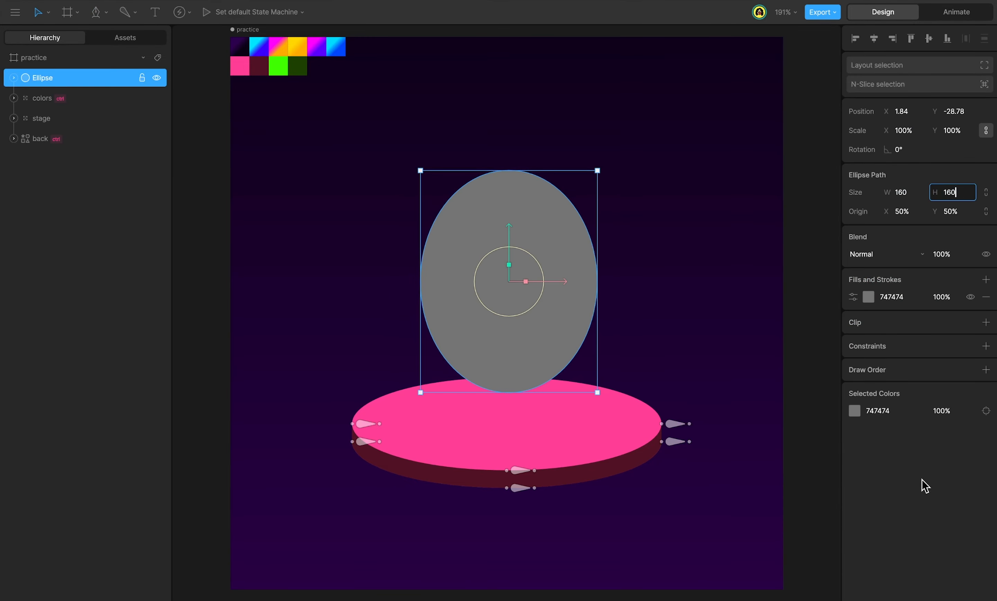
key("Return")
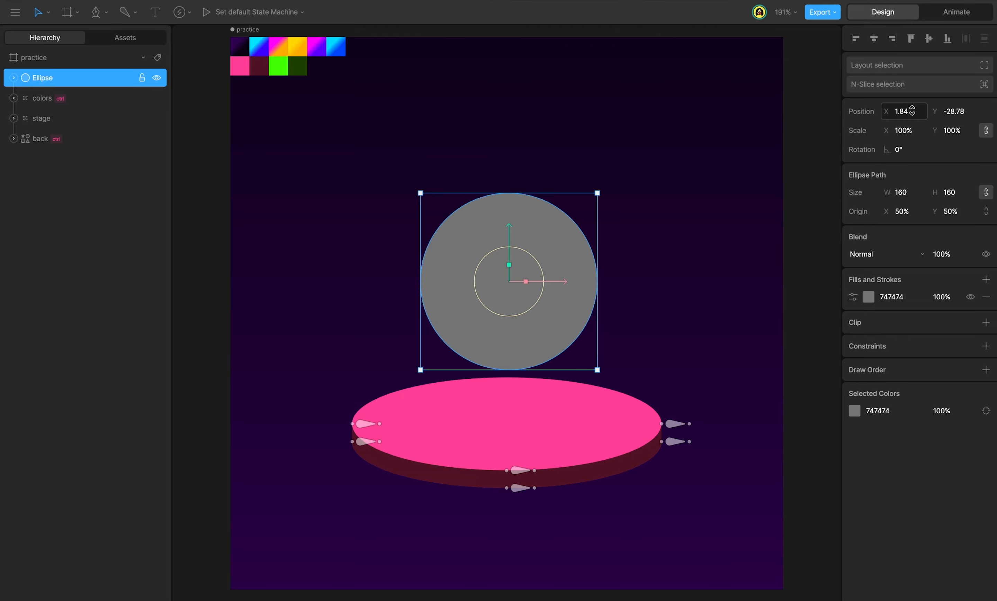
Position the grey circle at X 0, Y 20 so it rests on the stage
left_click(910, 110)
type("0")
left_click_drag(507, 236, 509, 289)
Change the circle's fill to a radial gradient running from just above its upper edge to near its lower edge
left_click(868, 297)
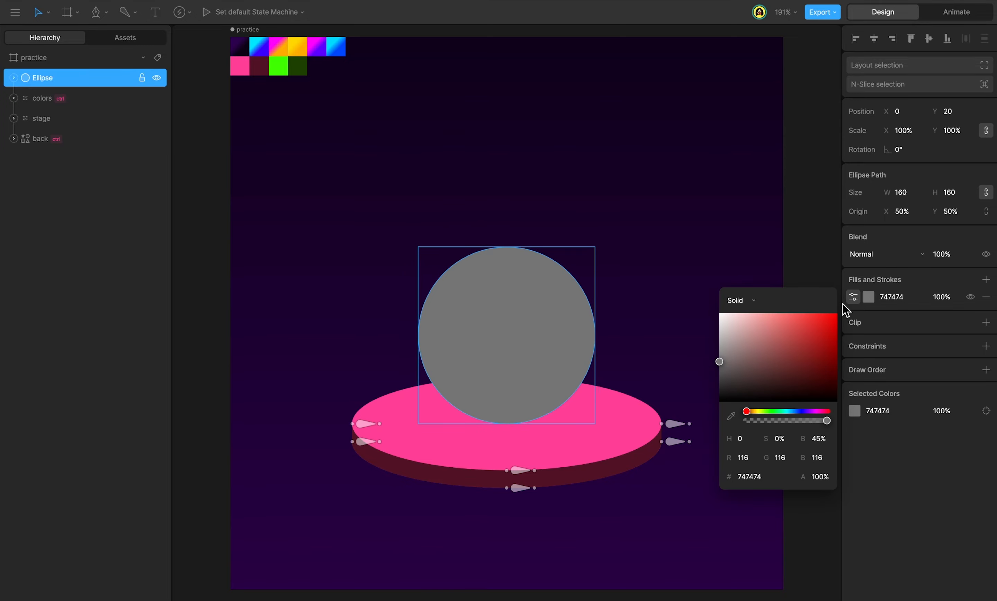
left_click(749, 301)
left_click(750, 331)
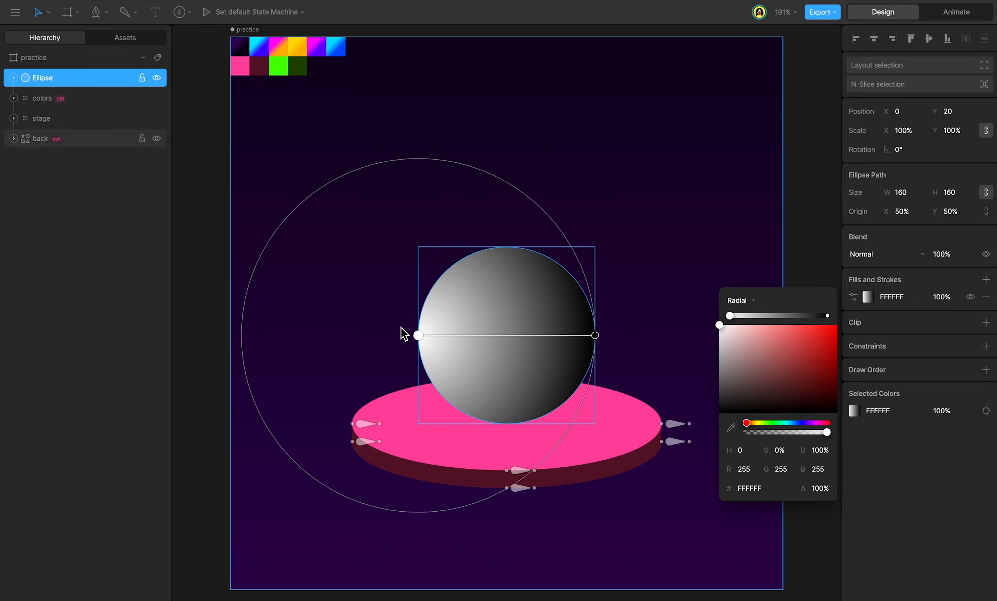
left_click_drag(419, 335, 468, 241)
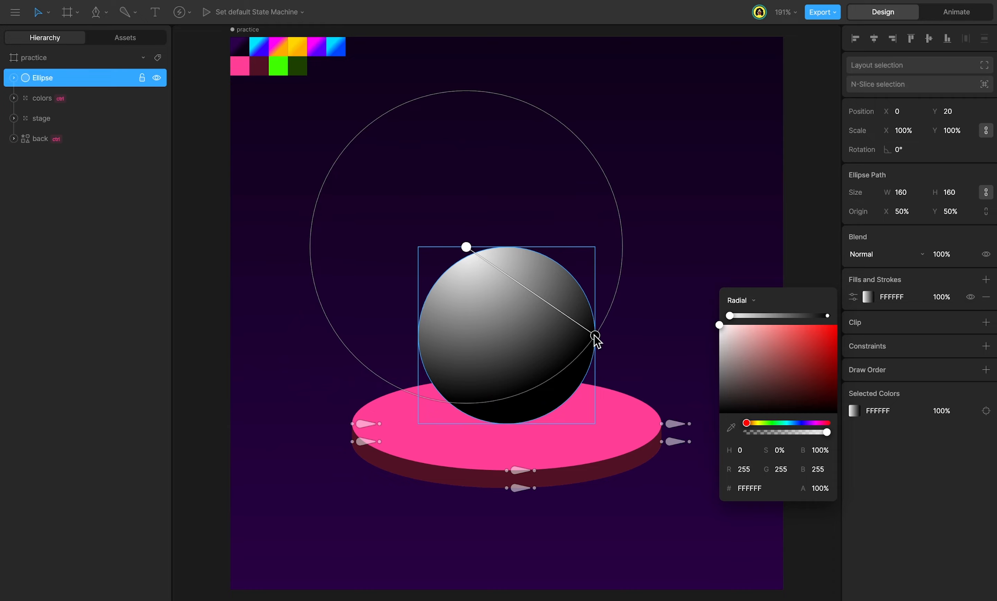
left_click_drag(595, 335, 535, 412)
left_click_drag(466, 246, 477, 231)
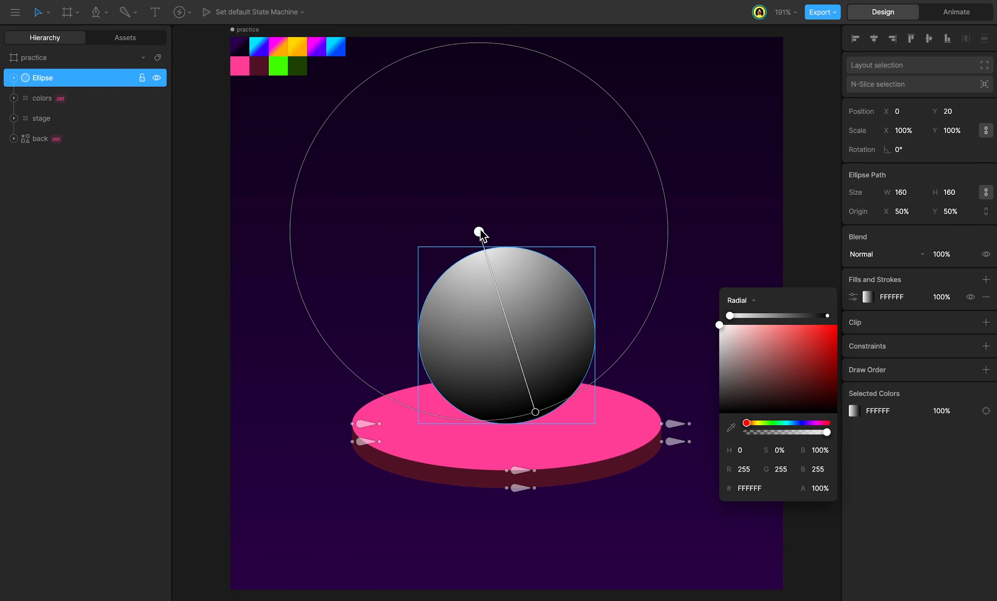
Sample the magenta-to-violet swatch to set the gradient's start colour to FF00FD and its end colour to 5900FF
left_click(731, 427)
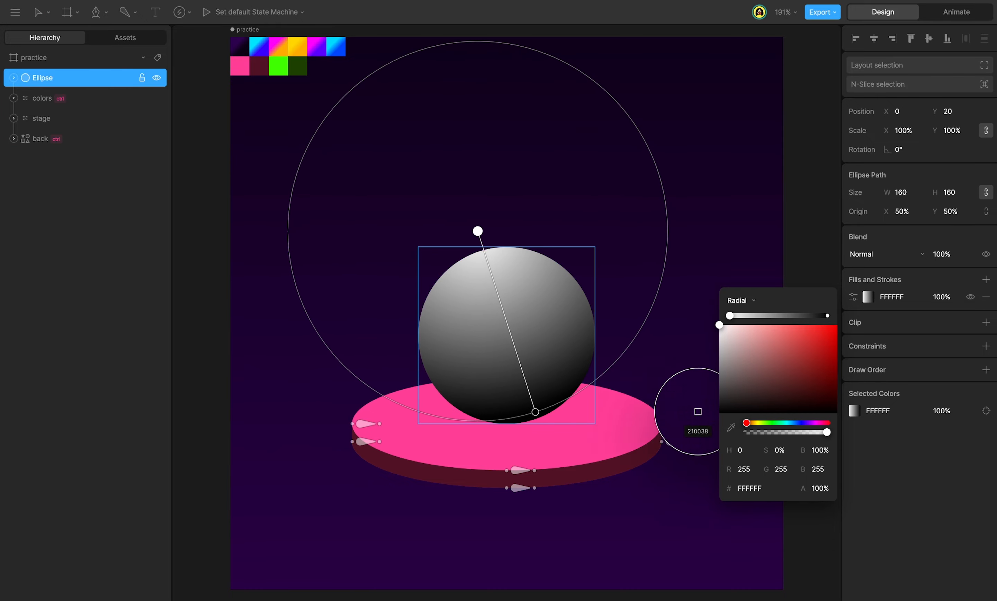
left_click(309, 41)
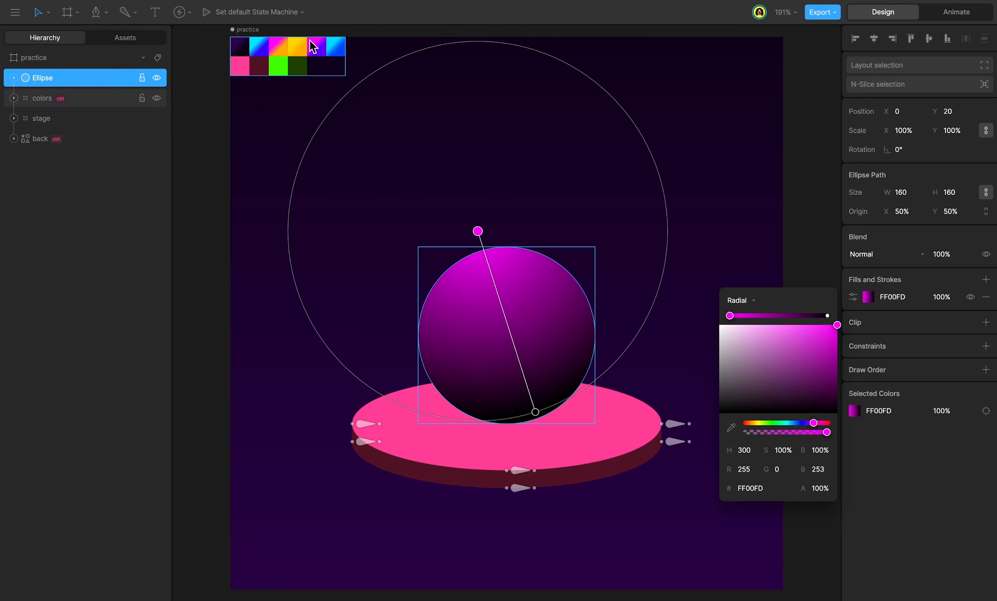
left_click(827, 316)
left_click(732, 427)
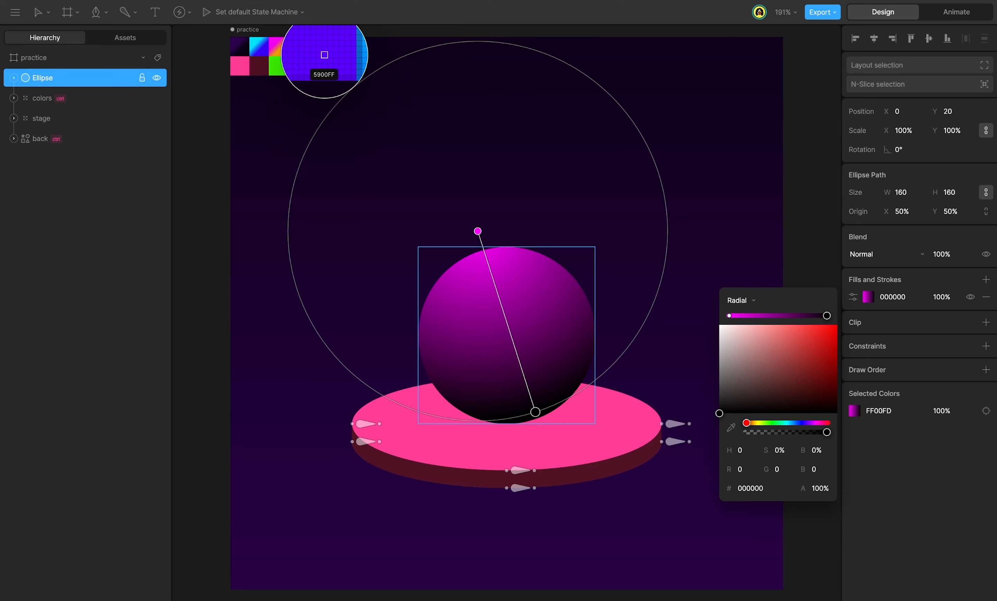
left_click(325, 56)
left_click(66, 78)
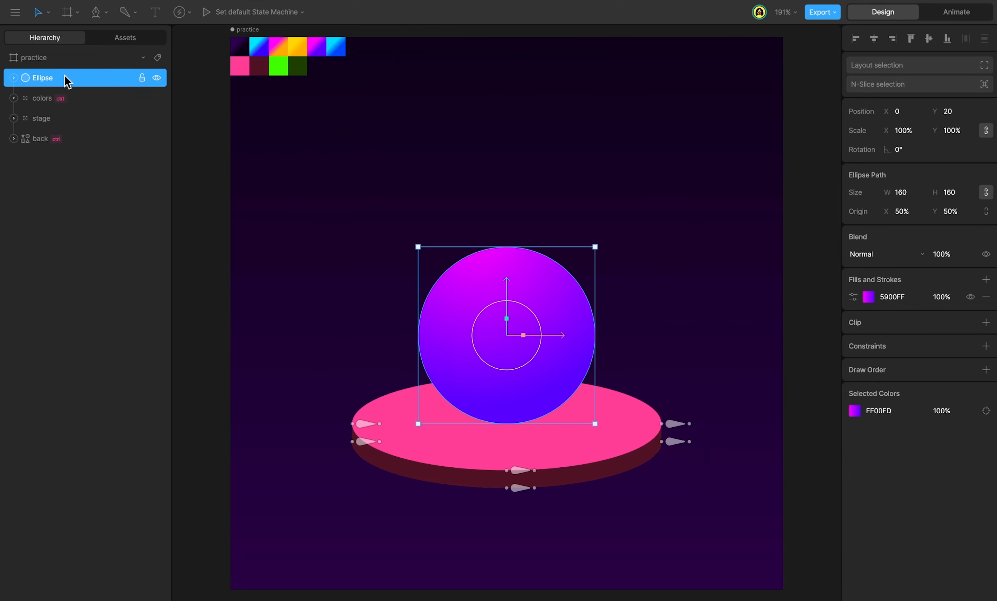
Rename the gradient ellipse as "planet - shape"
double_click(65, 77)
type("planet - shape")
key("Return")
Group the planet shape, name the group "planet - animation", and place it between colors and stage in the hierarchy
key("ctrl+g")
double_click(64, 77)
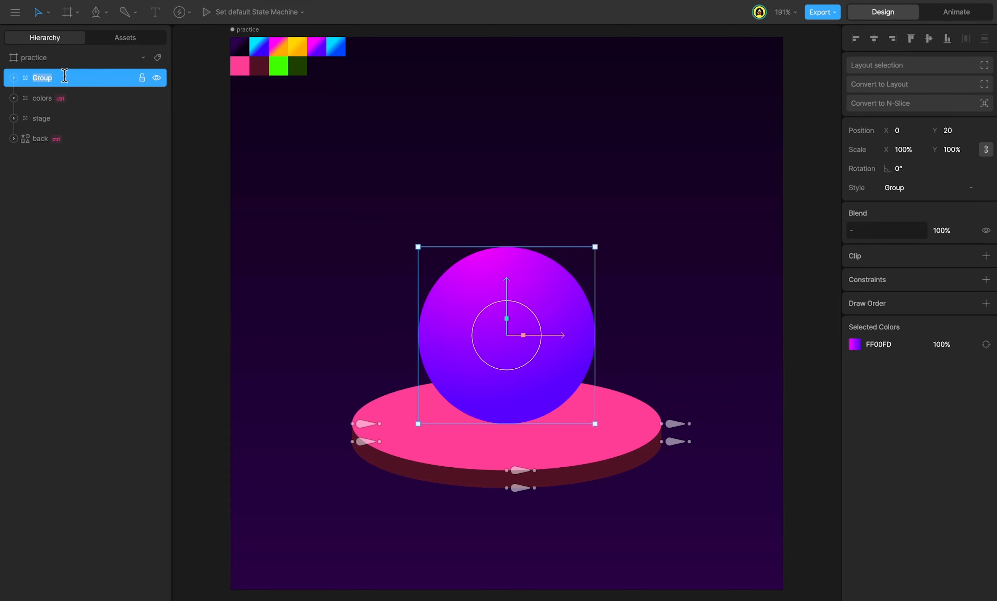
type("planet - animation")
key("Return")
left_click_drag(67, 81, 69, 115)
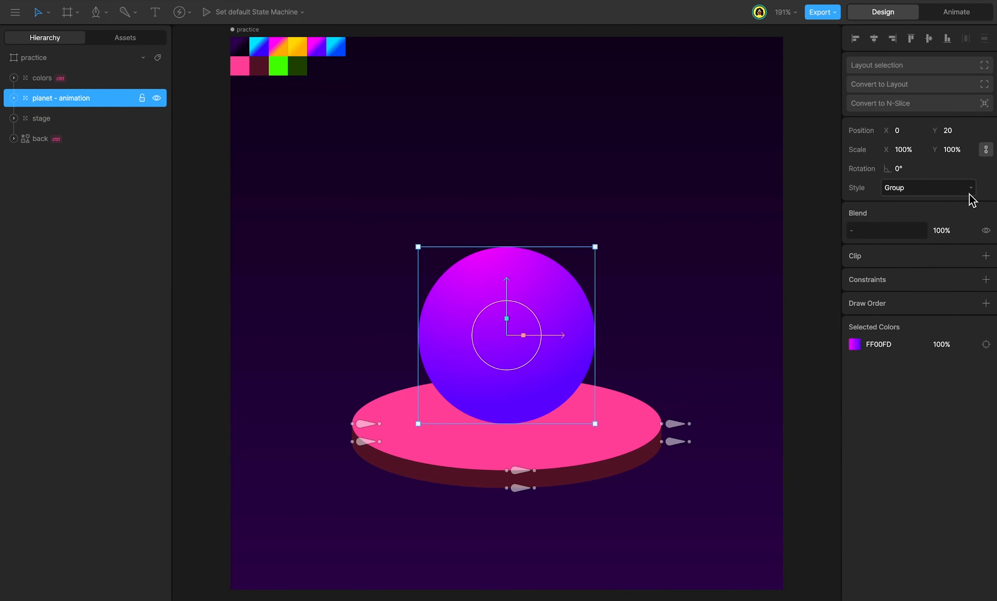
Give the planet - animation group the Target - Triangle Small style and move only its origin to the planet's base at Y 100
left_click(970, 189)
left_click(947, 286)
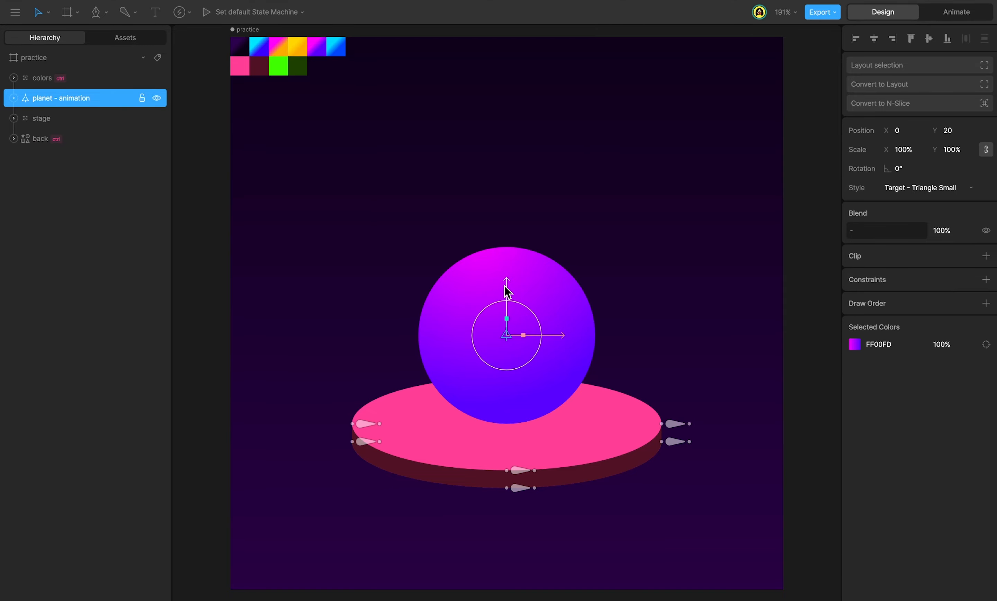
key("y")
left_click_drag(507, 292, 500, 382)
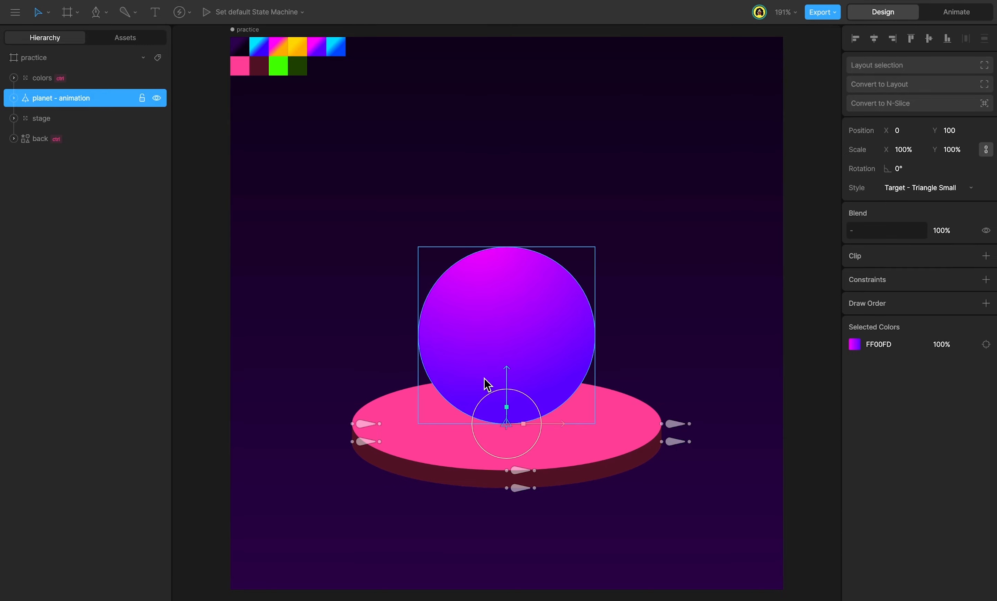
Test scaling planet - animation from its base pivot and bring its scale back to 100%
left_click(906, 151)
scroll(906, 150, "up", 10)
scroll(907, 154, "down", 12)
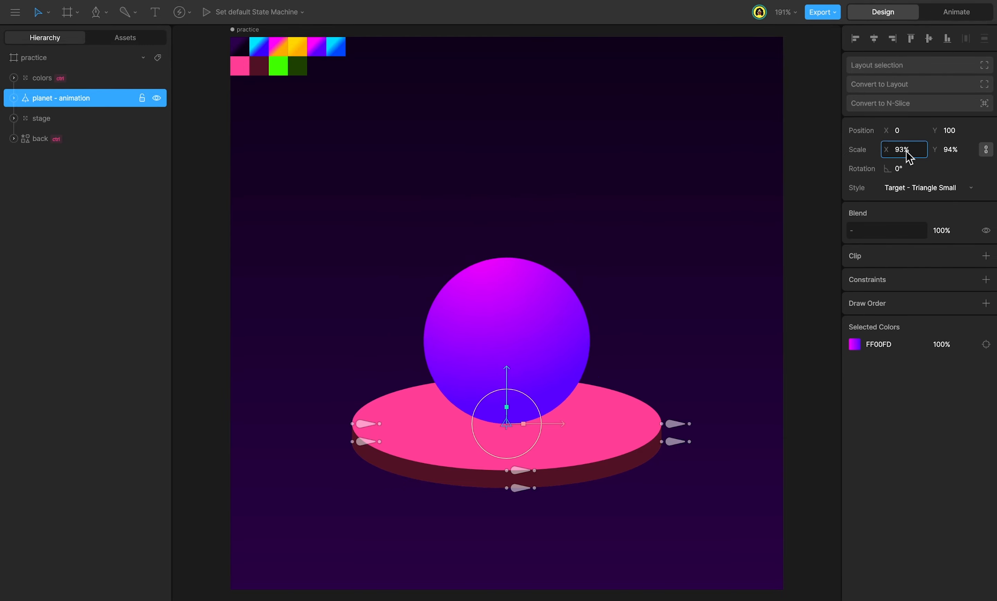
scroll(907, 154, "up", 7)
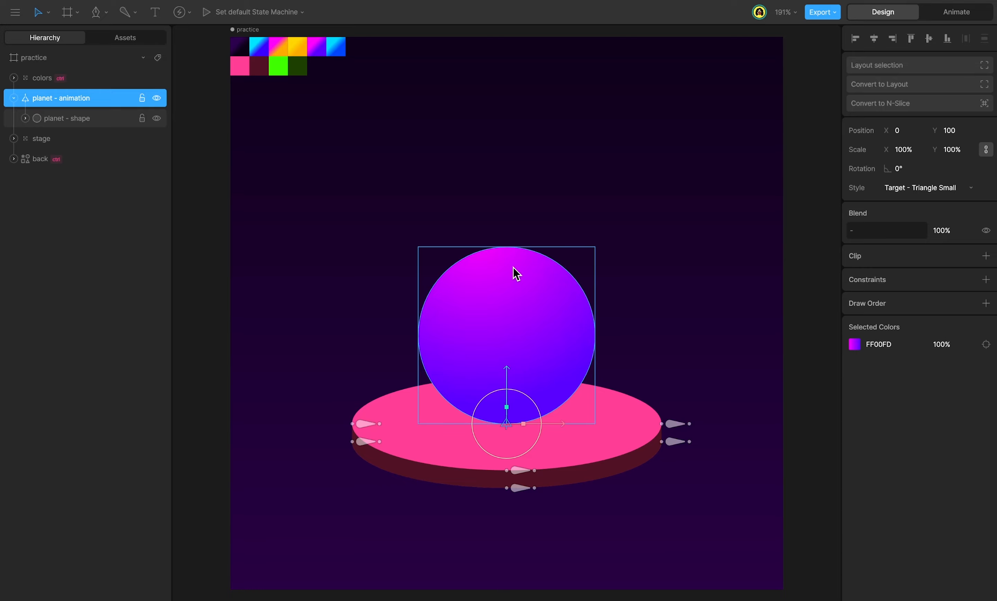
Create an empty group near the planet's upper edge, name it "sun - track", and style it as Target - Square Small
key("g")
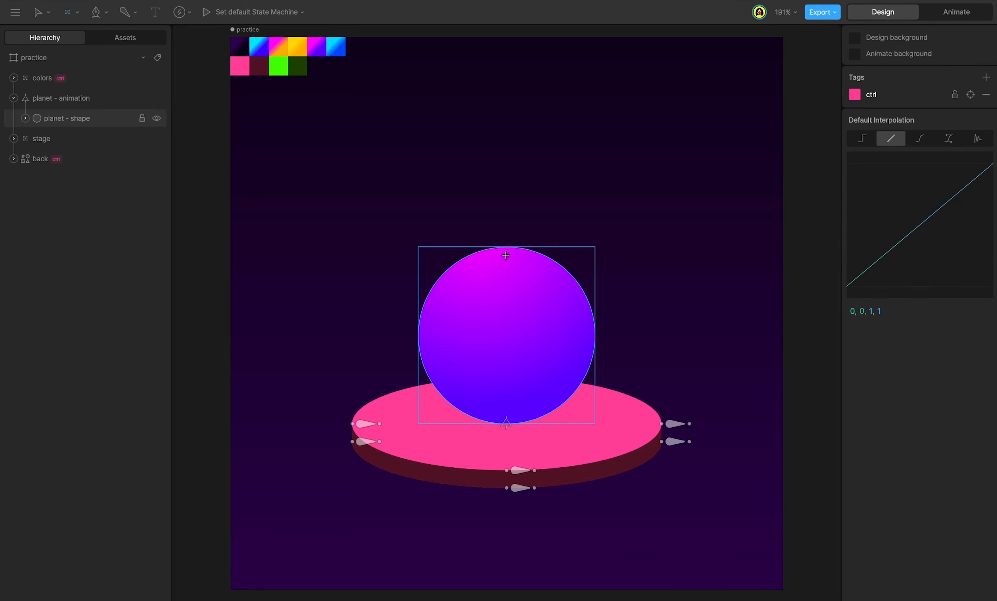
left_click(505, 255)
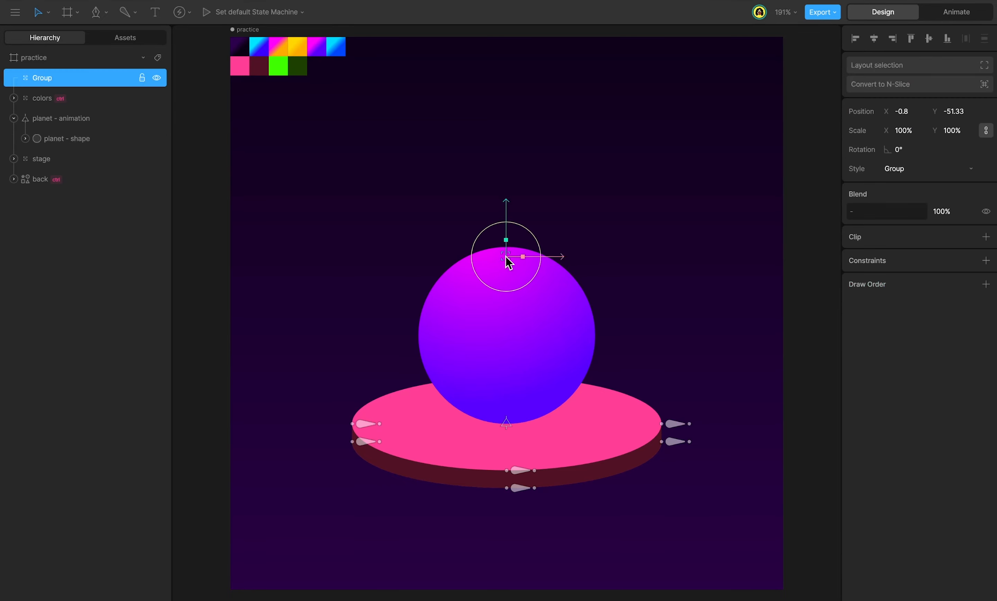
double_click(64, 79)
type("sun - track")
key("Return")
left_click(895, 168)
left_click(912, 233)
Nest sun - track inside planet - animation above the planet shape and set its position to X 0, Y -150
left_click_drag(69, 78, 74, 124)
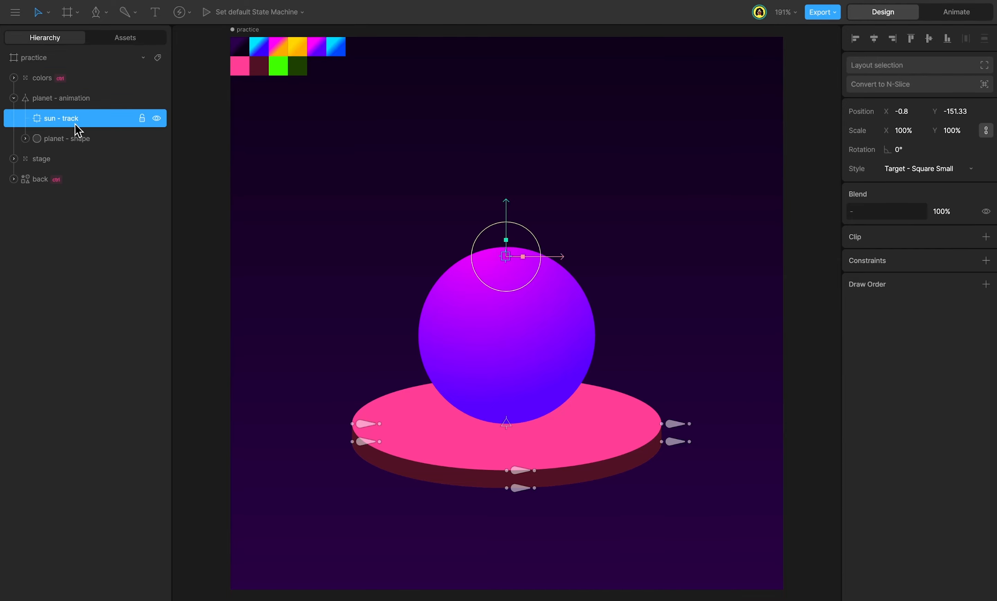
left_click(916, 111)
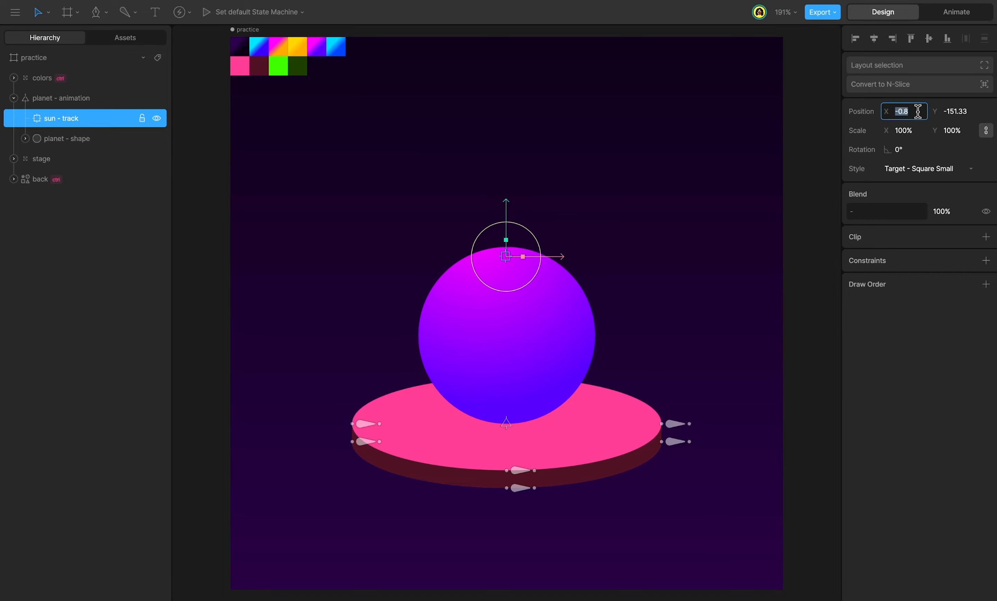
type("0")
key("Return")
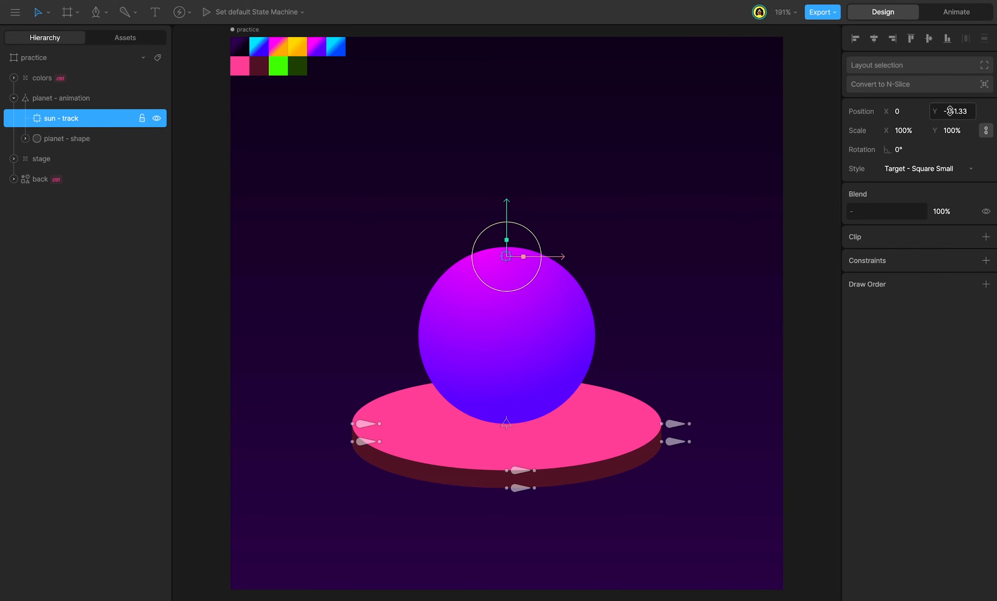
left_click(961, 112)
type("-150")
key("Return")
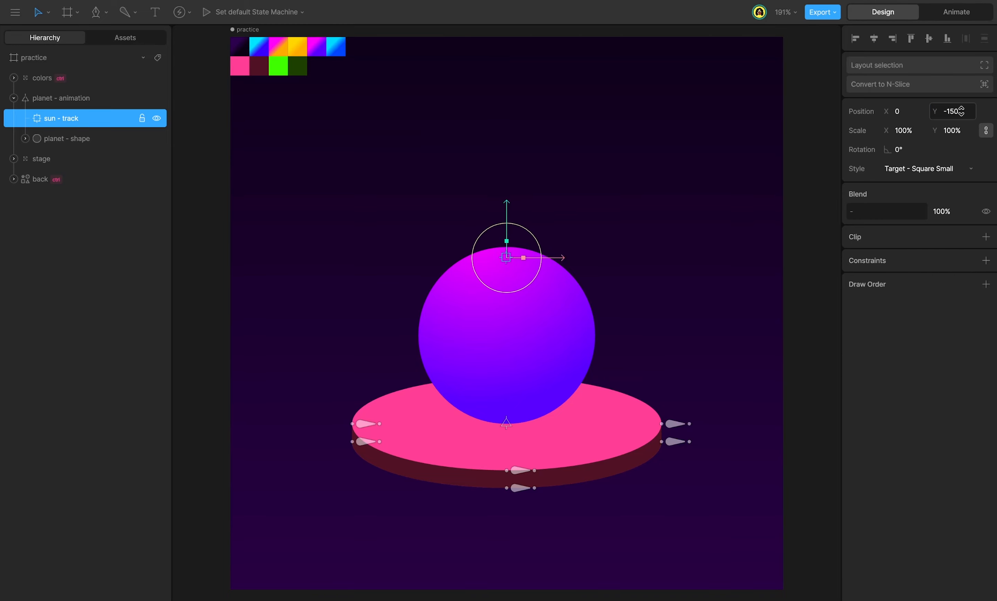
Scale planet - animation up and down repeatedly to test the nested sun - track target, returning the scale to 100%
left_click(75, 98)
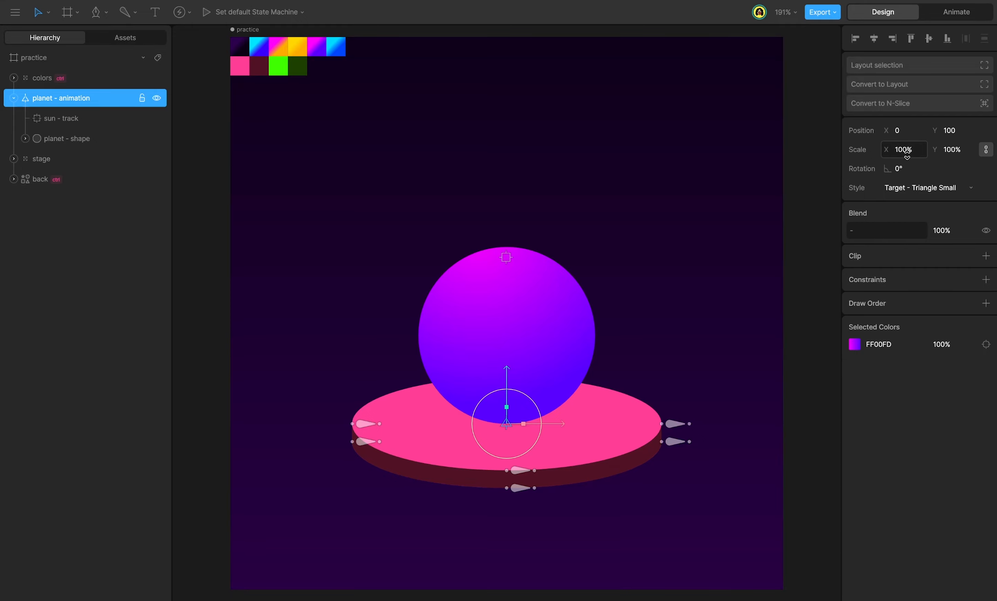
left_click(920, 150)
key("Up")
key("Up")
key("Up")
key("Up")
key("Up")
key("Up")
key("Up")
key("Up")
key("Up")
key("Up")
key("Up")
key("Up")
key("Up")
key("Up")
key("Up")
key("Up")
key("Up")
key("Up")
key("Up")
key("Up")
key("Down")
key("Down")
key("Down")
key("Down")
key("Down")
key("Down")
key("Down")
key("Down")
key("Down")
key("Down")
key("Down")
key("Down")
key("Down")
key("Down")
key("Down")
key("Down")
key("Down")
key("Down")
key("Down")
key("Down")
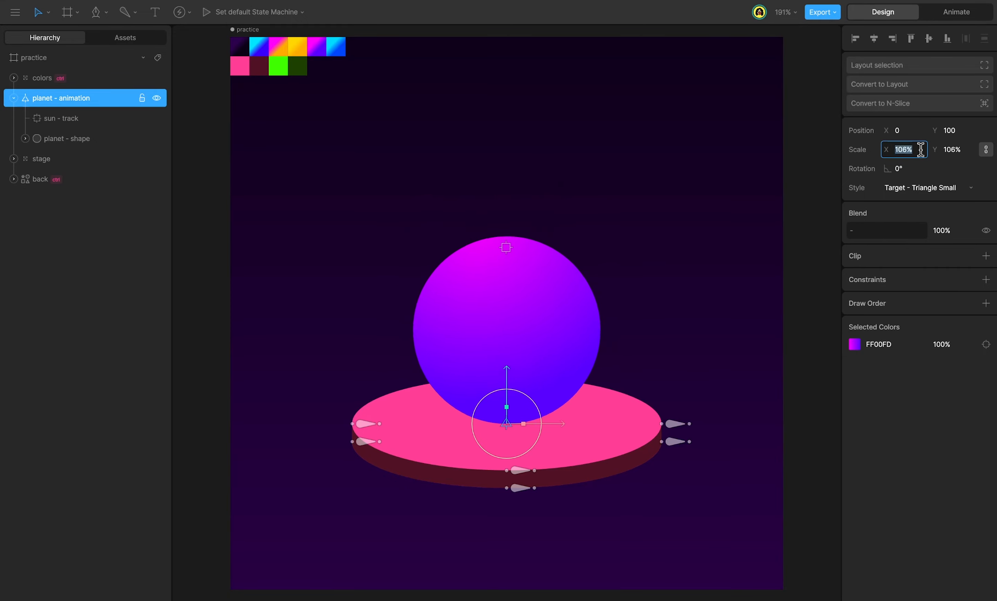
key("Up")
key("Up")
key("Up")
key("Up")
key("Up")
key("Up")
key("Up")
key("Up")
key("Up")
key("Up")
key("Up")
key("Up")
key("Up")
key("Up")
key("Up")
key("Up")
key("Up")
key("Up")
key("Up")
key("Up")
key("Down")
key("Down")
key("Down")
key("Down")
key("Down")
key("Down")
key("Down")
key("Down")
key("Down")
key("Down")
key("Down")
key("Down")
key("Down")
key("Down")
key("Down")
key("Down")
key("Down")
key("Down")
key("Down")
key("Down")
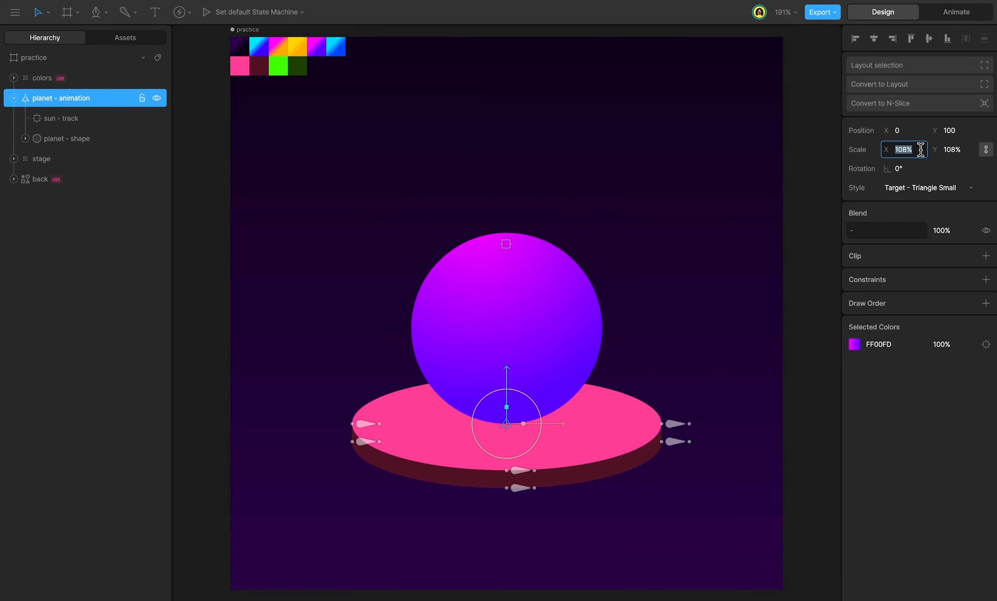
key("Return")
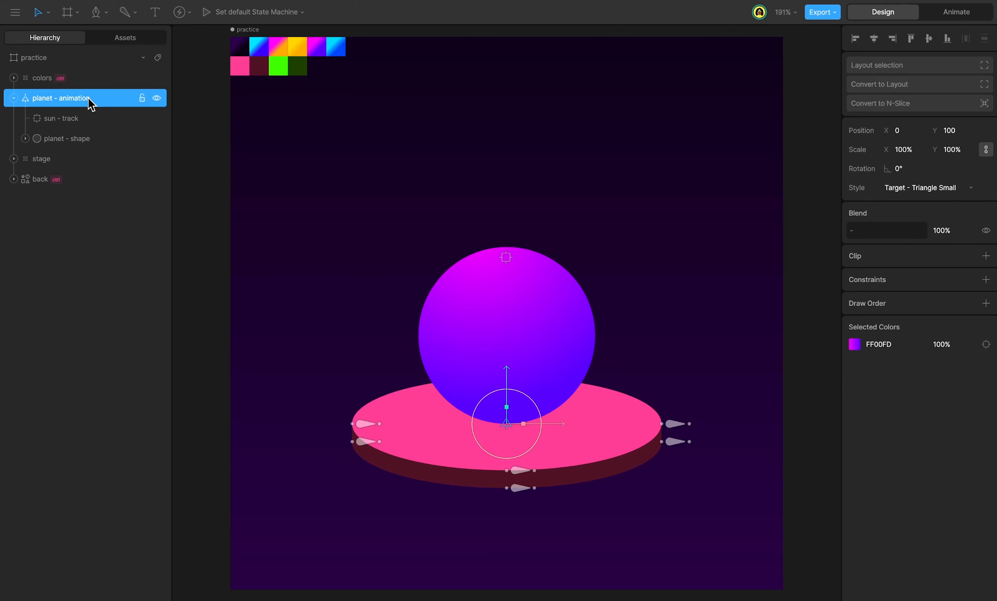
Duplicate the planet - animation group and rename the copy as "sun - animation"
key("super+d")
double_click(91, 98)
type("sun - animation")
key("Return")
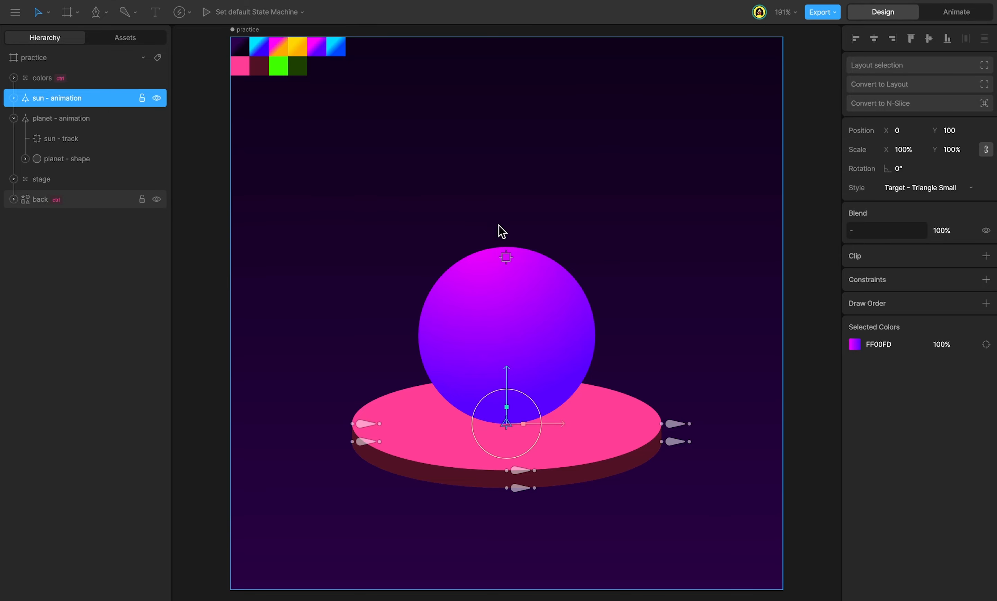
Add a Translation constraint to sun - animation and set sun - track as its target
left_click(986, 279)
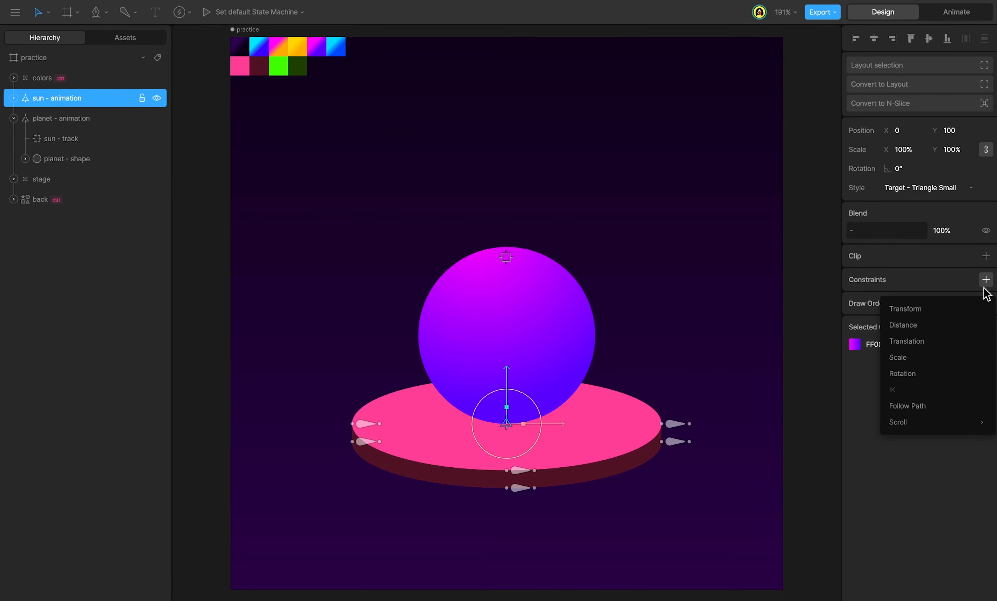
left_click(950, 342)
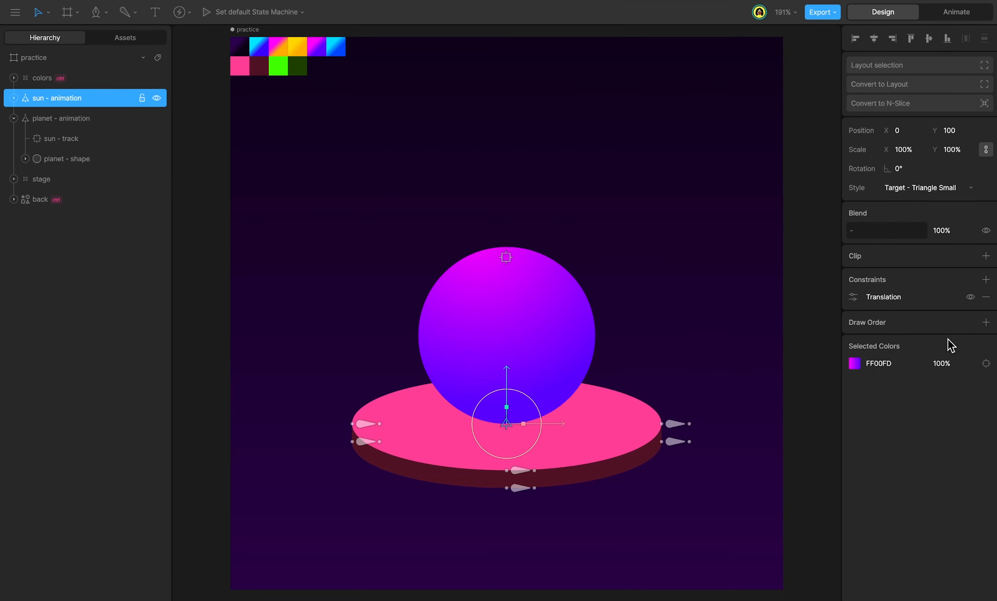
left_click(854, 299)
left_click(773, 372)
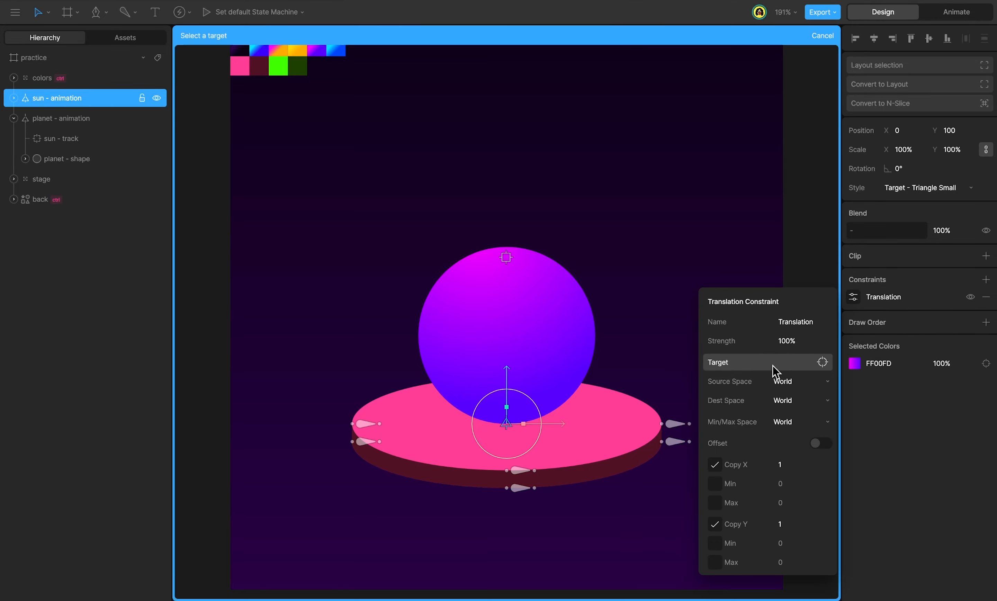
left_click(72, 138)
Scale planet - animation down to 79% to test whether sun - animation follows the sun - track target
left_click(70, 118)
left_click(908, 149)
key("Down")
key("Down")
key("Down")
key("Down")
key("Down")
key("Down")
key("Down")
key("Down")
key("Down")
key("Down")
key("Down")
key("Down")
key("Down")
key("Down")
key("Down")
key("Down")
key("Down")
key("Down")
key("Down")
key("Down")
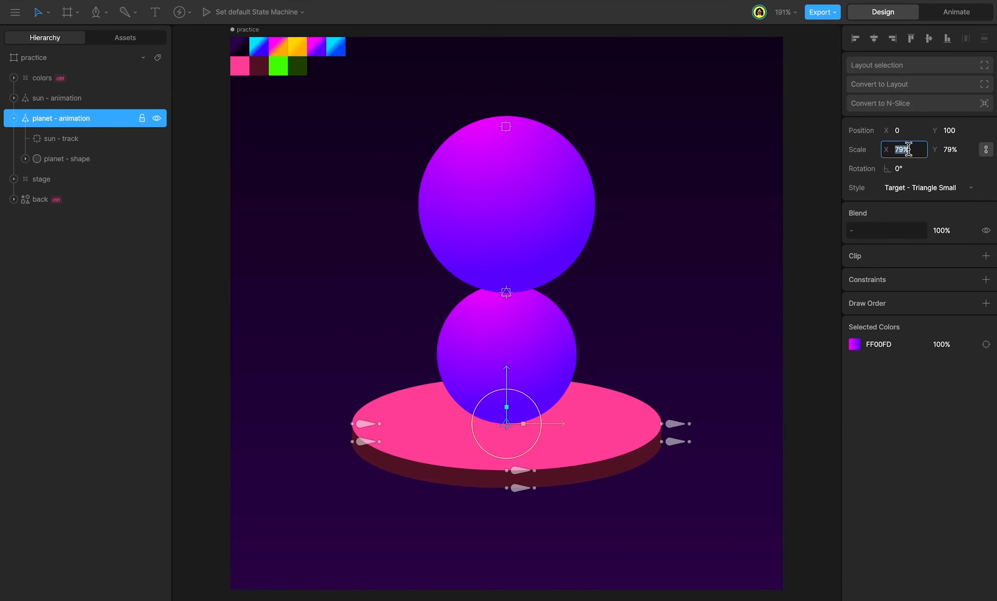
Scale sun - animation and planet - animation up and down separately to test the constraint, returning the planet to 100%
left_click(69, 98)
left_click(913, 148)
key("Up")
key("Up")
key("Up")
key("Up")
key("Up")
key("Up")
key("Up")
key("Up")
key("Up")
key("Up")
key("Up")
key("Up")
key("Up")
key("Up")
key("Up")
key("Up")
key("Up")
key("Up")
key("Up")
key("Up")
key("Up")
key("Up")
key("Up")
key("Up")
key("Up")
key("Up")
key("Down")
key("Down")
key("Down")
key("Down")
key("Down")
key("Down")
key("Down")
key("Down")
key("Down")
key("Down")
key("Down")
key("Down")
key("Down")
key("Down")
key("Down")
key("Down")
key("Down")
key("Down")
key("Down")
key("Down")
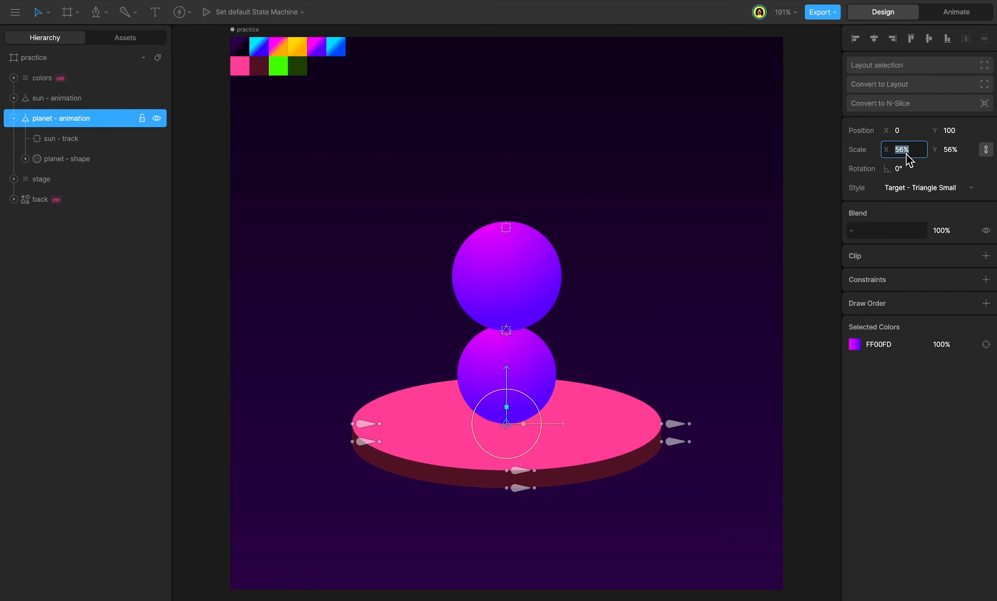
key("Up")
key("Up")
key("Up")
key("Up")
key("Up")
key("Up")
key("Up")
key("Up")
key("Up")
key("Up")
key("Up")
key("Up")
key("Up")
key("Up")
key("Up")
key("Up")
key("Up")
key("Up")
key("Up")
key("Up")
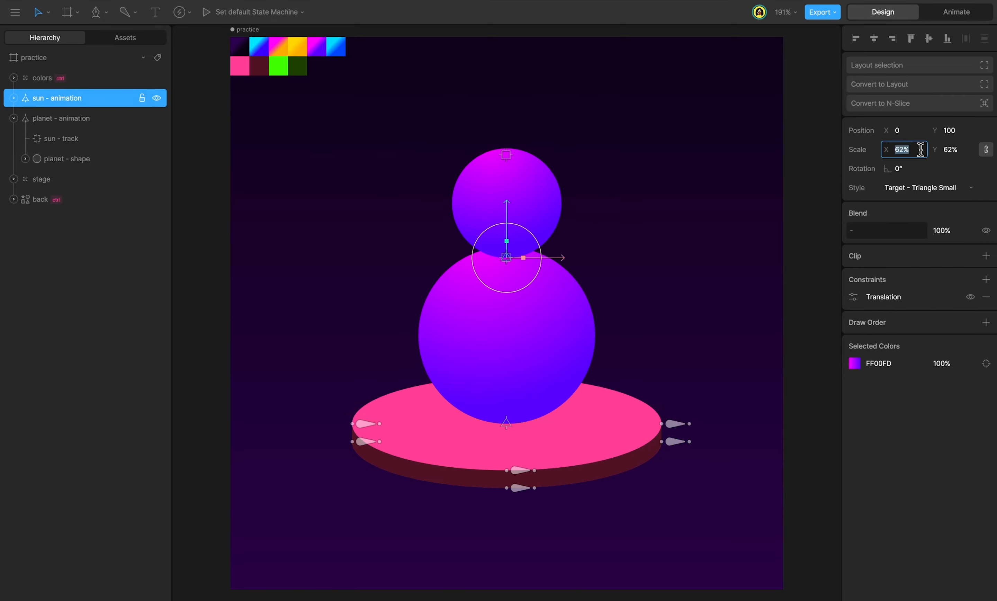
Try smaller and larger scales on sun - animation and set its scale to 50%
key("Down")
key("Down")
key("Down")
key("Down")
key("Down")
key("Down")
key("Down")
key("Down")
key("Down")
key("Down")
key("Down")
key("Down")
key("Down")
key("Down")
key("Down")
key("Down")
key("Down")
key("Down")
key("Down")
key("Down")
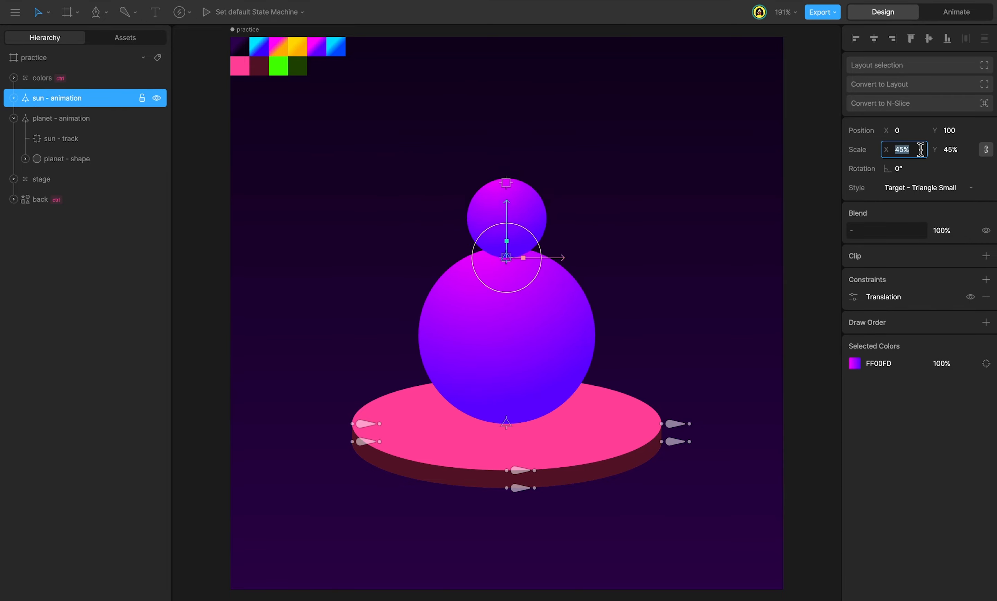
key("Up")
key("Up")
key("Up")
key("Up")
key("Up")
key("Up")
key("Up")
key("Up")
key("Up")
key("Up")
key("Up")
key("Up")
key("Up")
key("Up")
key("Up")
key("Down")
key("Down")
key("Down")
key("Down")
key("Down")
key("Return")
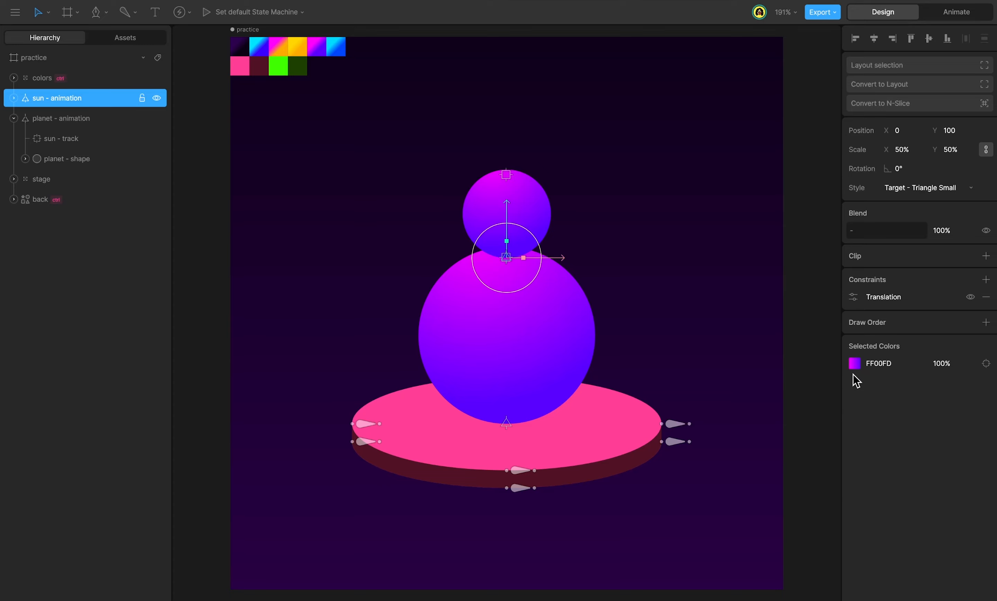
Recolor the sun gradient's blue stop (5900FF) to orange FFAC00 by sampling the palette swatch on the artboard
left_click(855, 363)
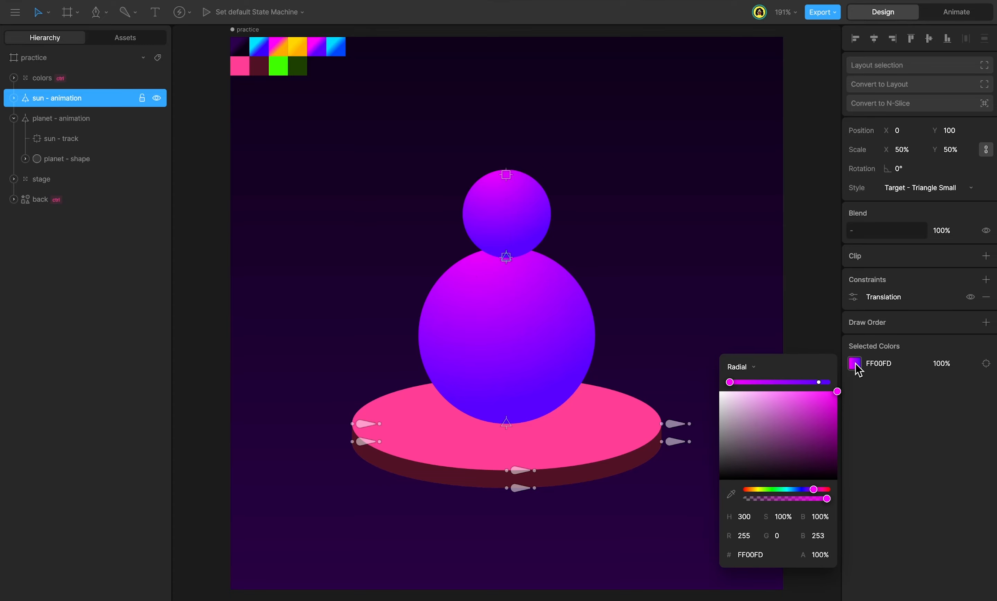
left_click(819, 382)
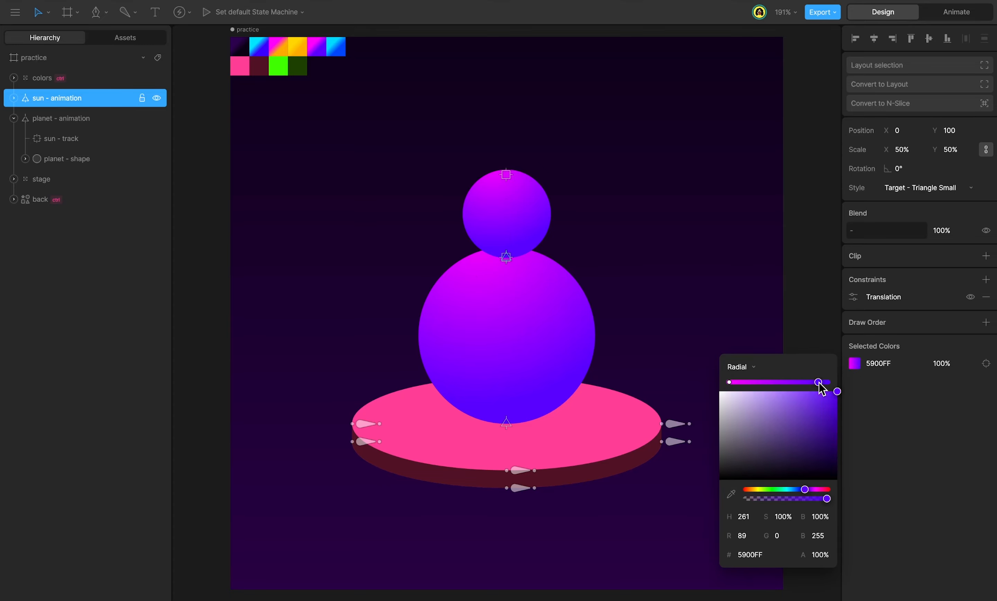
left_click(731, 497)
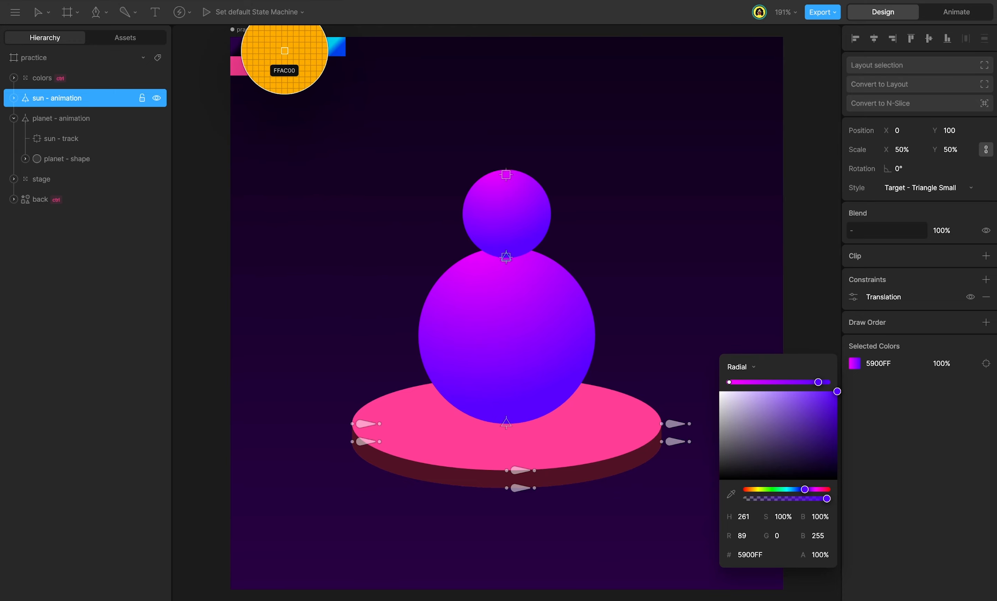
left_click(287, 52)
left_click(808, 207)
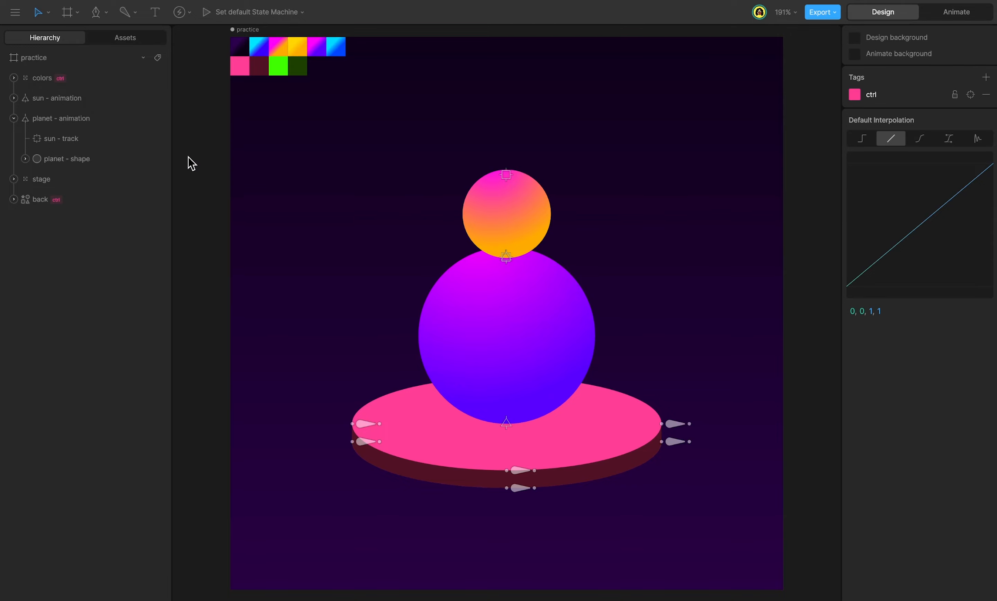
Duplicate the sun - track target inside planet - animation and rename the copy "sun - rotate"
left_click(103, 142)
key("ctrl+d")
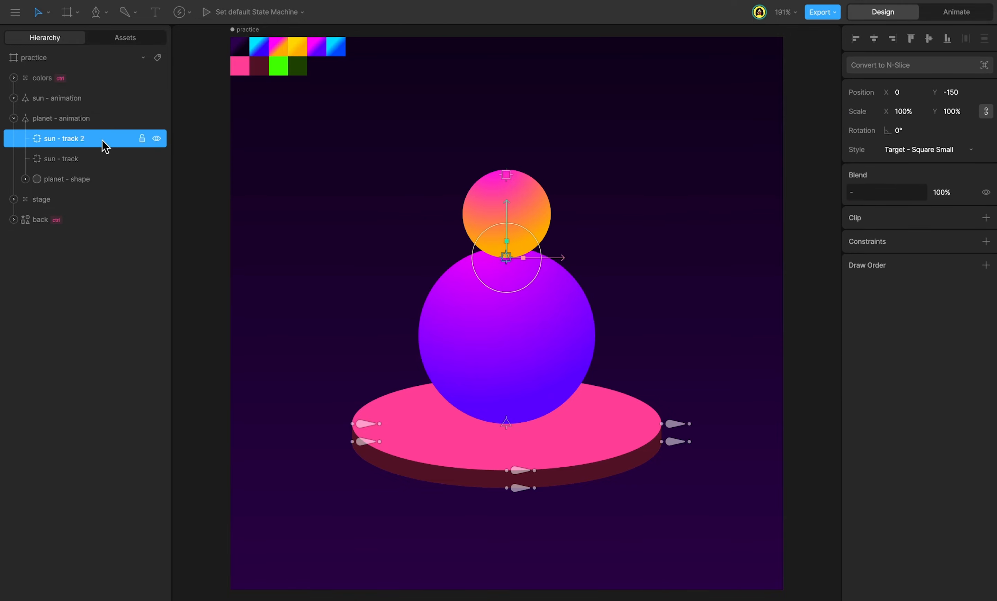
double_click(105, 147)
type("sun - rotate")
key("Return")
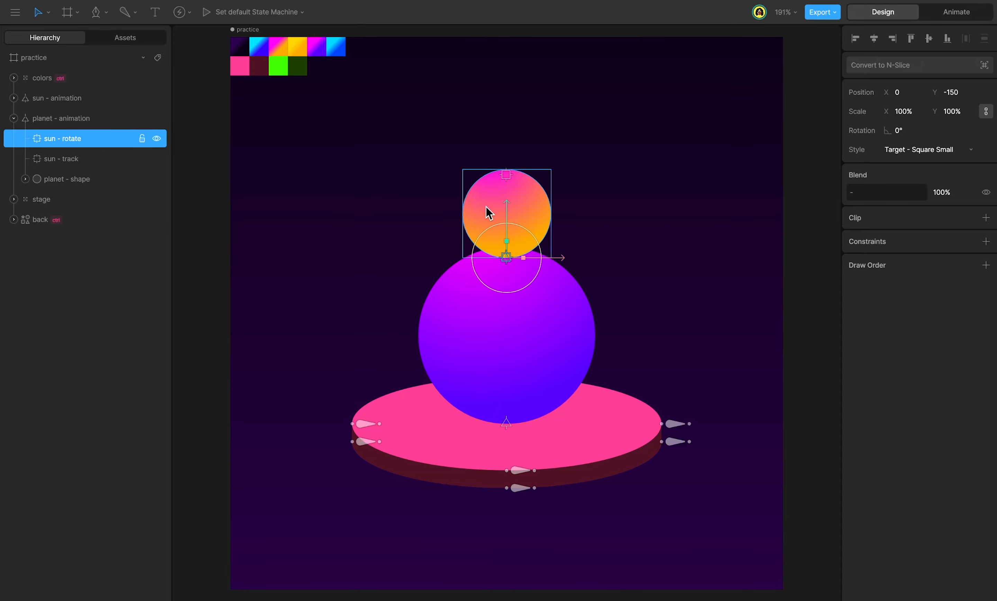
Move sun - rotate down to the planet's centre at Y -80 and nest sun - track inside it
left_click_drag(506, 214, 505, 290)
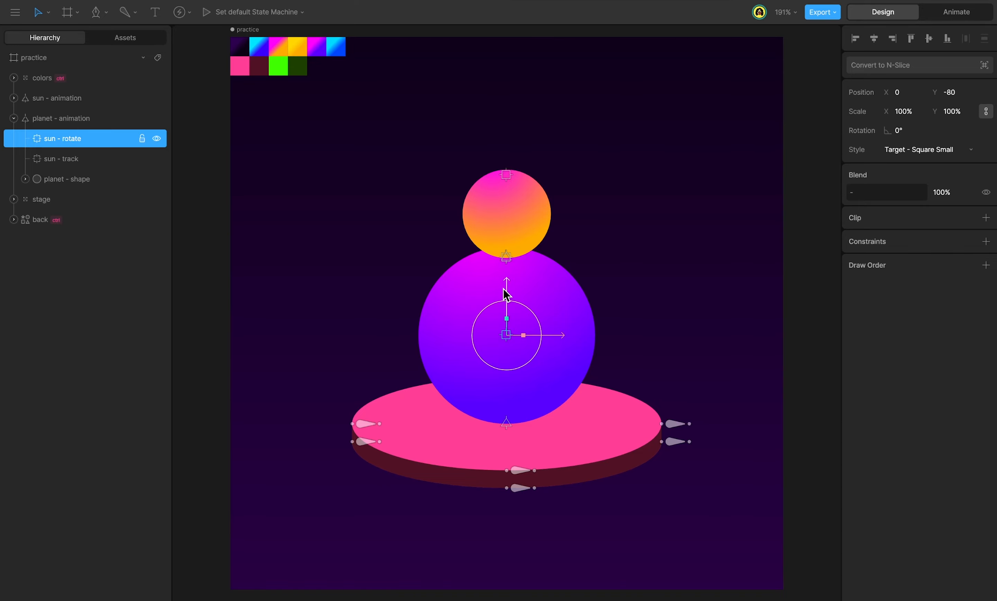
left_click_drag(70, 161, 91, 137)
left_click(93, 140)
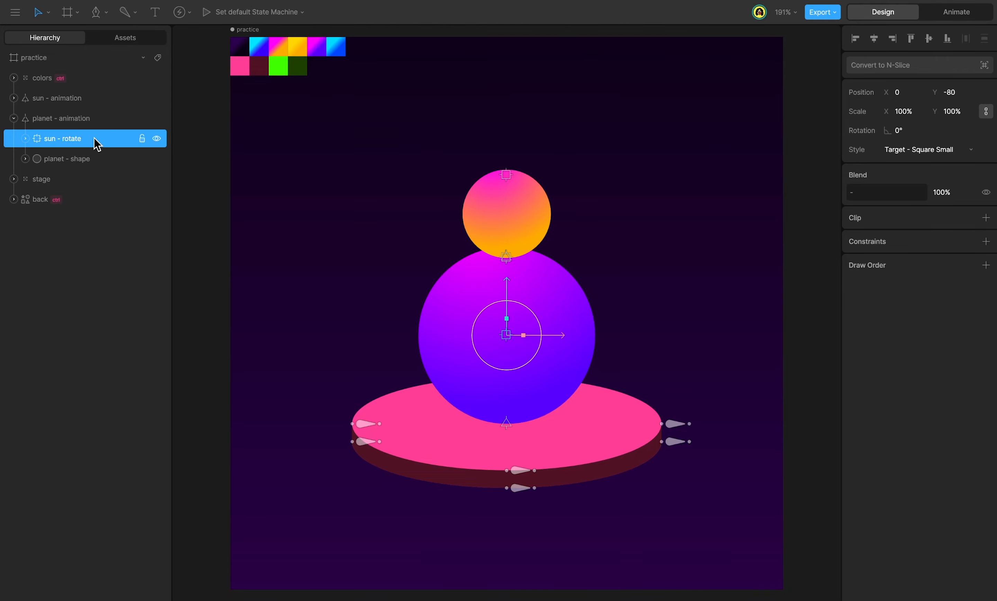
Rotate sun - rotate to about 31° and scale sun - animation up to 93% to test the orbit rig
mouse_move(900, 127)
left_mouse_down()
mouse_move(903, 106)
mouse_move(897, 150)
mouse_move(898, 113)
mouse_move(905, 169)
mouse_move(909, 127)
mouse_move(907, 170)
mouse_move(905, 121)
mouse_move(903, 151)
mouse_move(903, 141)
left_mouse_up()
key("shift+Return")
key("shift+Tab")
key("Tab")
key("Return")
key("shift+Return")
key("shift+Tab")
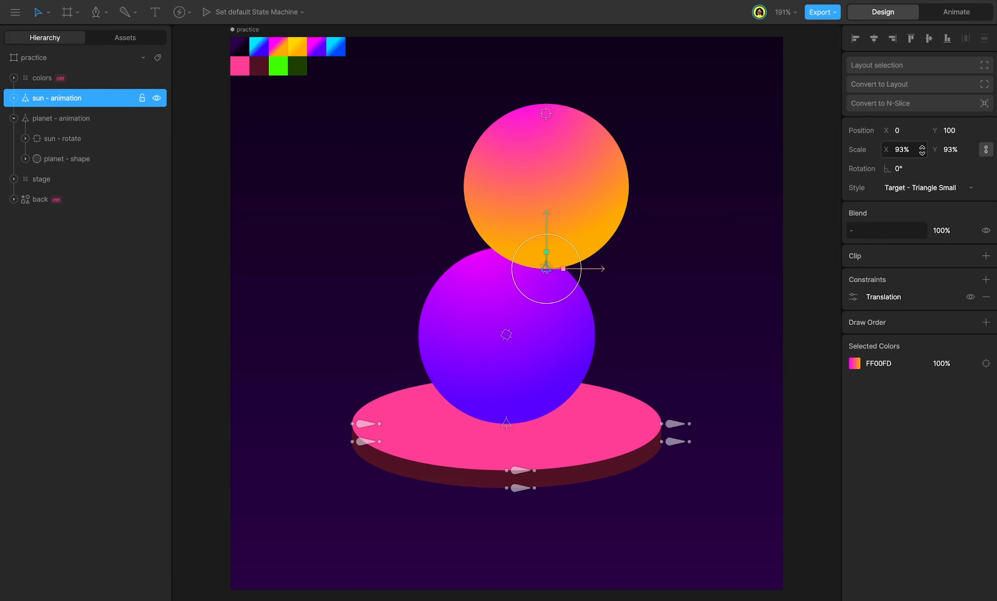
Set sun - animation's scale back to 50% and reset sun - rotate's rotation to 0°
left_click(914, 149)
type("50")
key("Return")
left_click(119, 140)
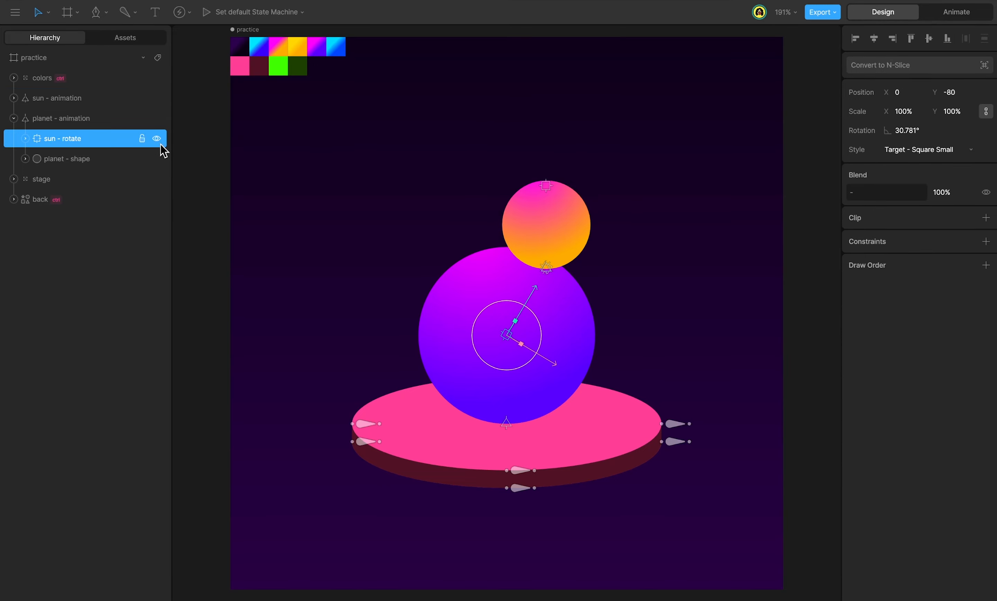
left_click(912, 125)
type("0")
key("Return")
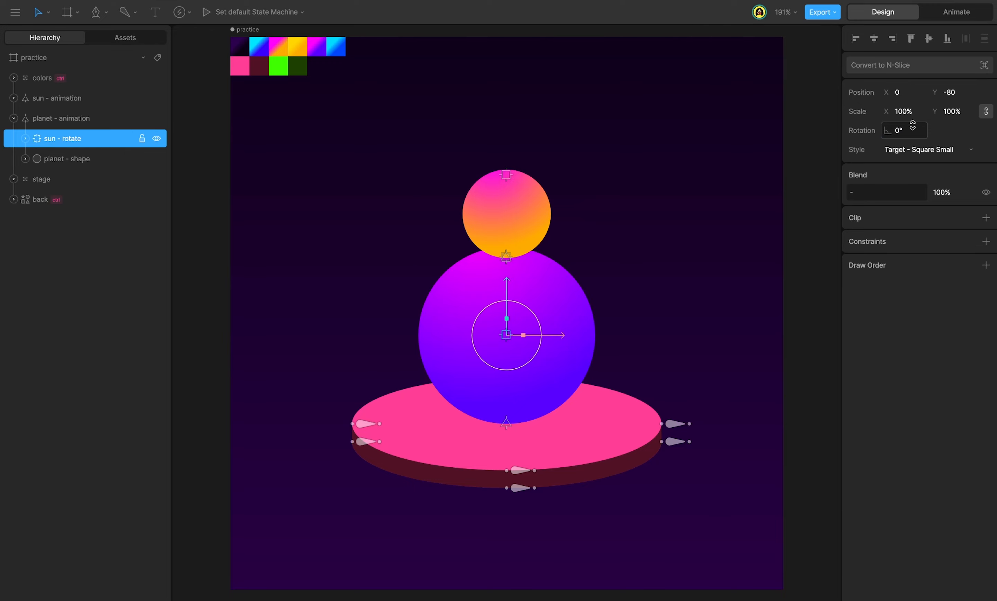
Wrap sun - rotate in its own group inside planet - animation and name the group "sun - rotate joy"
key("ctrl+g")
double_click(81, 140)
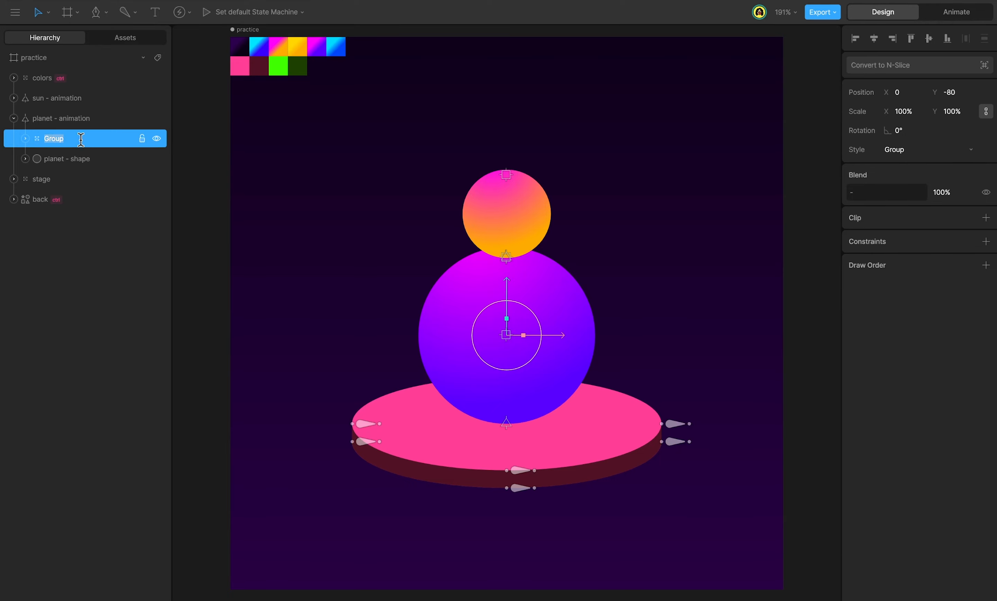
type("sun - rotate joy")
left_click(14, 118)
Group sun - animation with planet - animation, freeze-move the group's origin to the planet's base at Y 100, and name it "character"
left_click(67, 98)
left_click(70, 124, "shift")
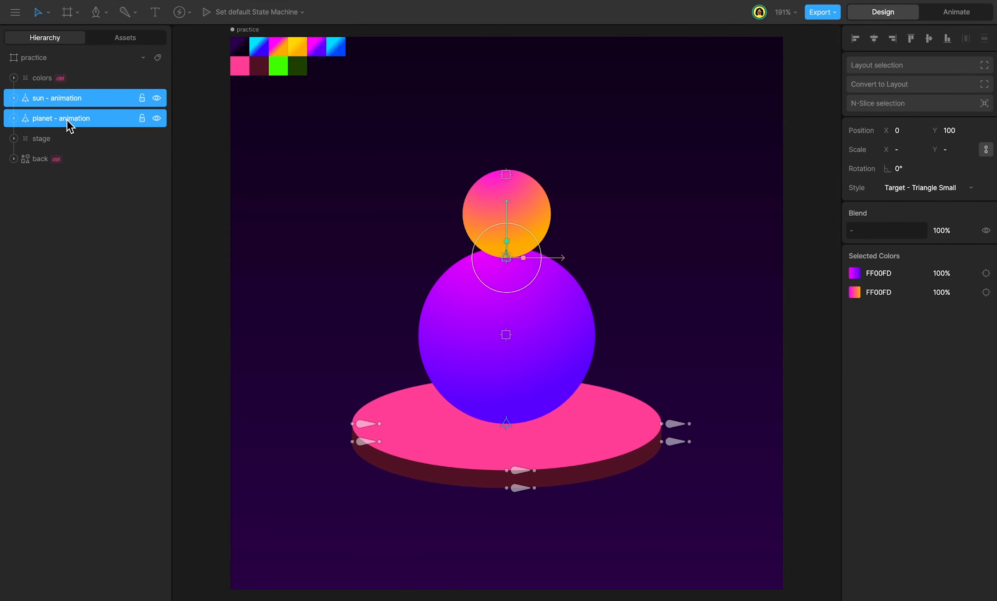
key("ctrl+g")
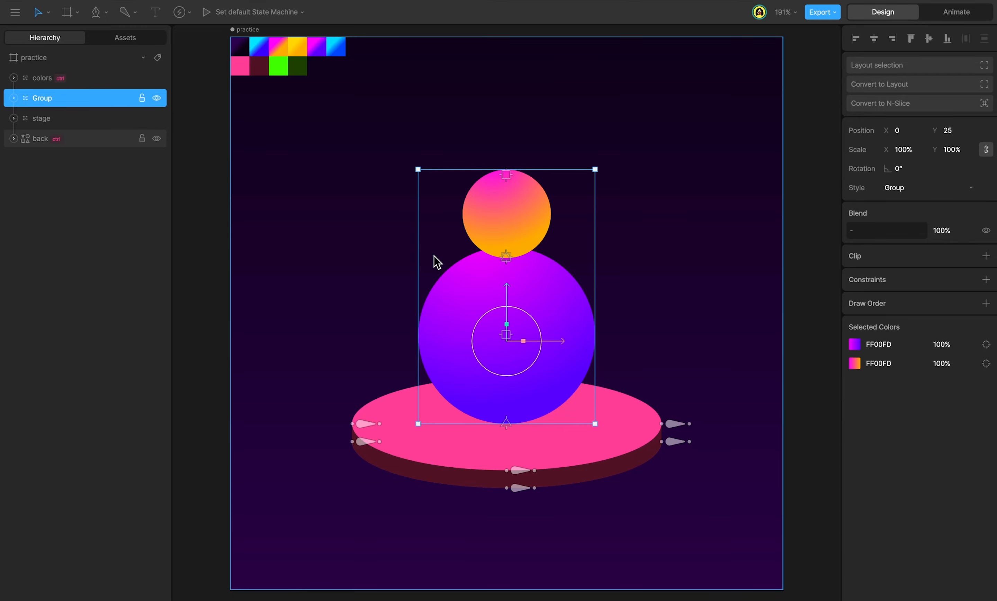
key("y")
left_click_drag(508, 289, 501, 380)
key("y")
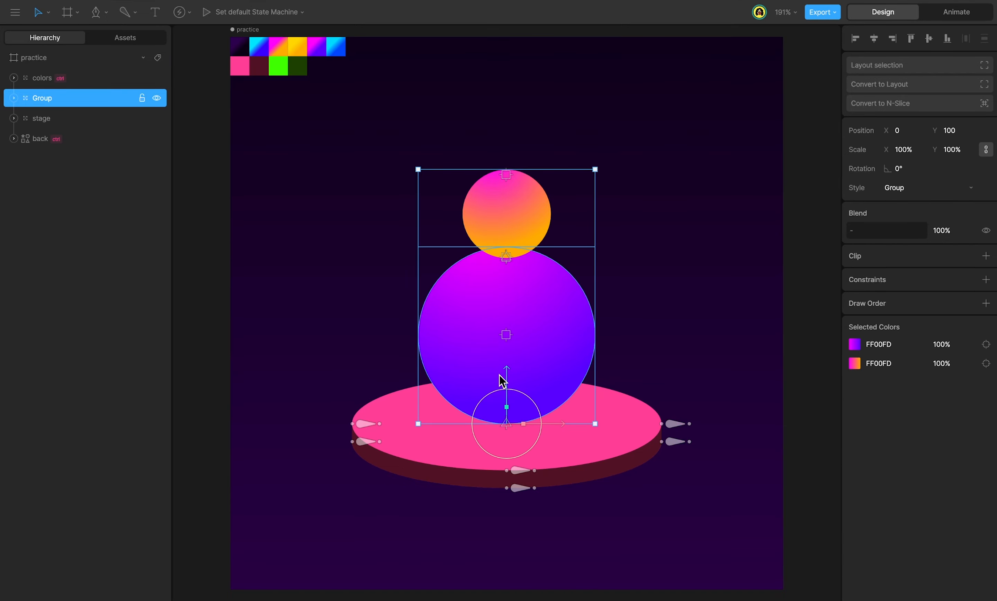
double_click(60, 102)
type("character")
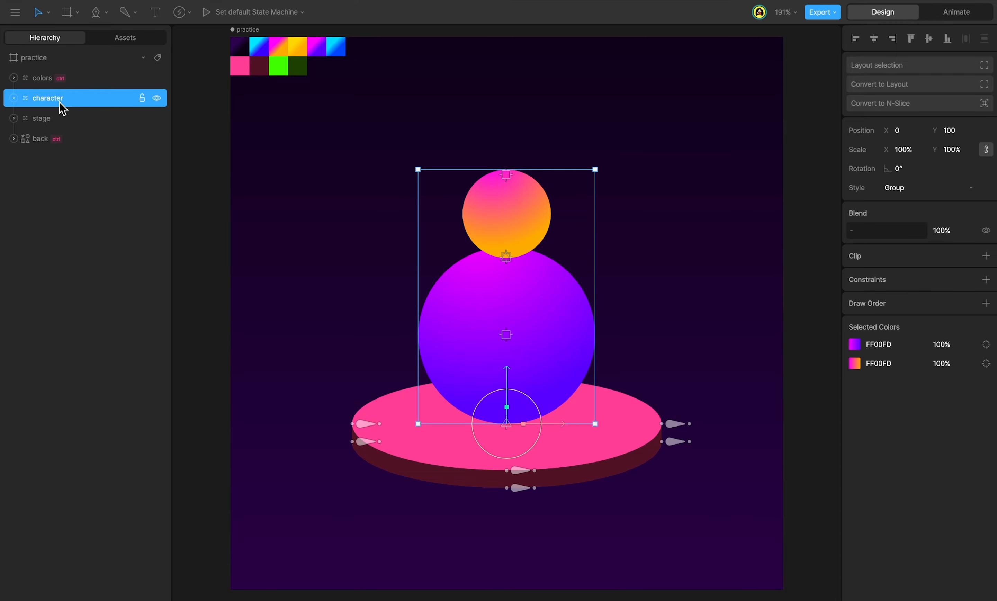
Group character with stage, freeze-move the group's origin to X 0, Y 100, and name it "balance"
left_click(57, 122, "shift")
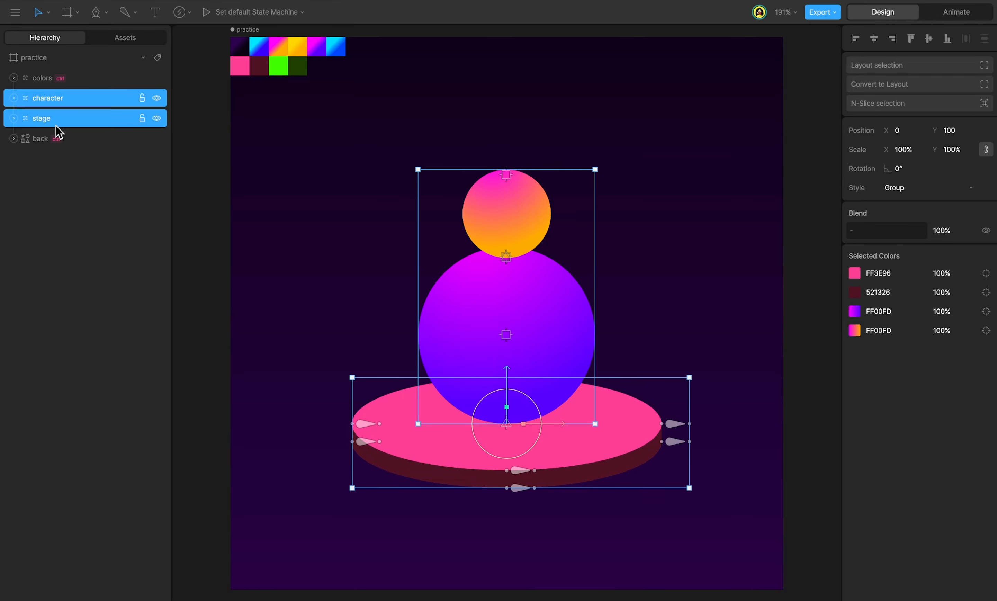
key("ctrl+g")
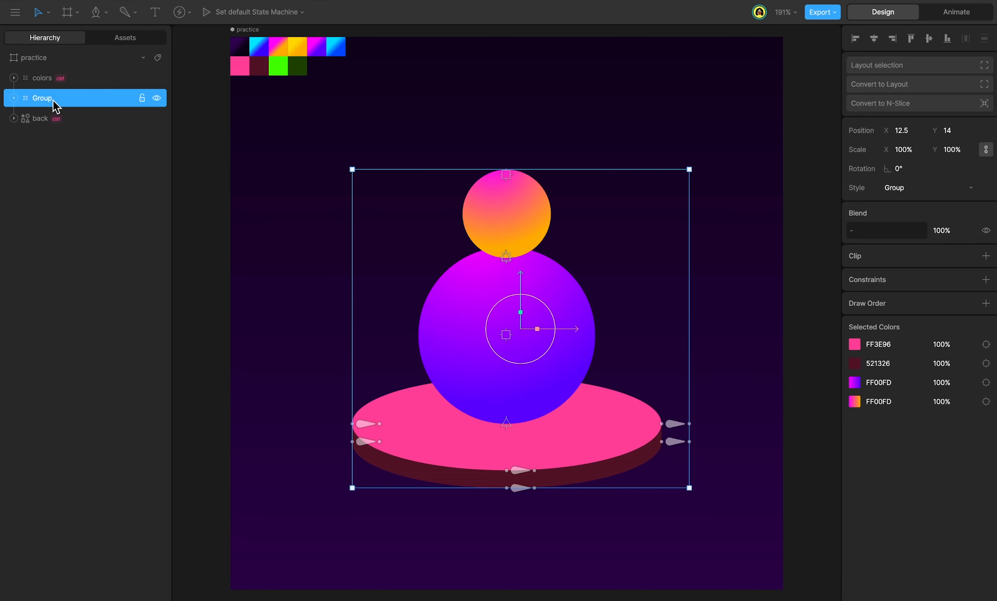
key("y")
left_click_drag(521, 278, 522, 370)
left_click_drag(570, 423, 554, 425)
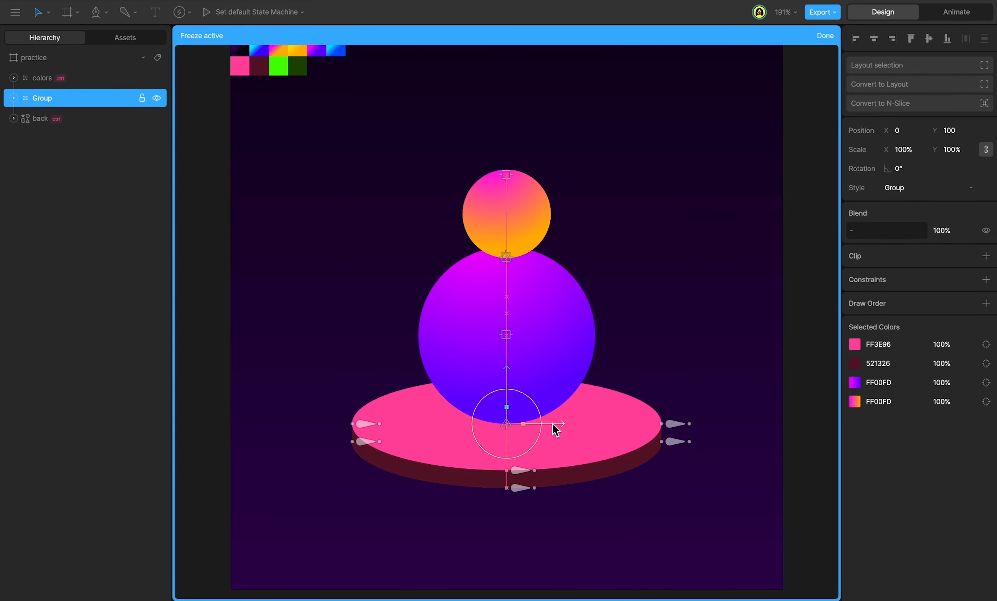
key("y")
double_click(88, 98)
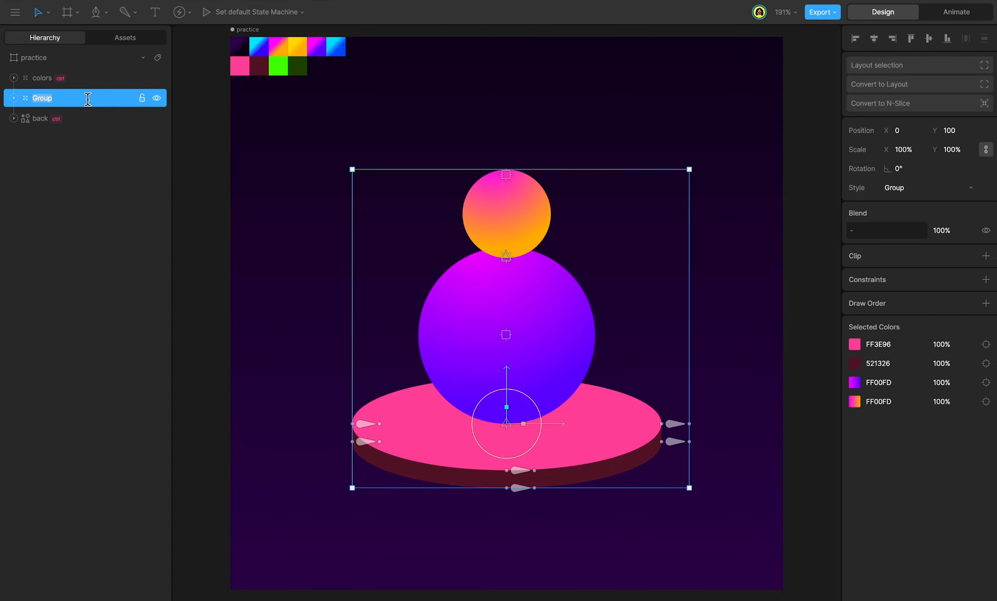
type("balance")
key("Return")
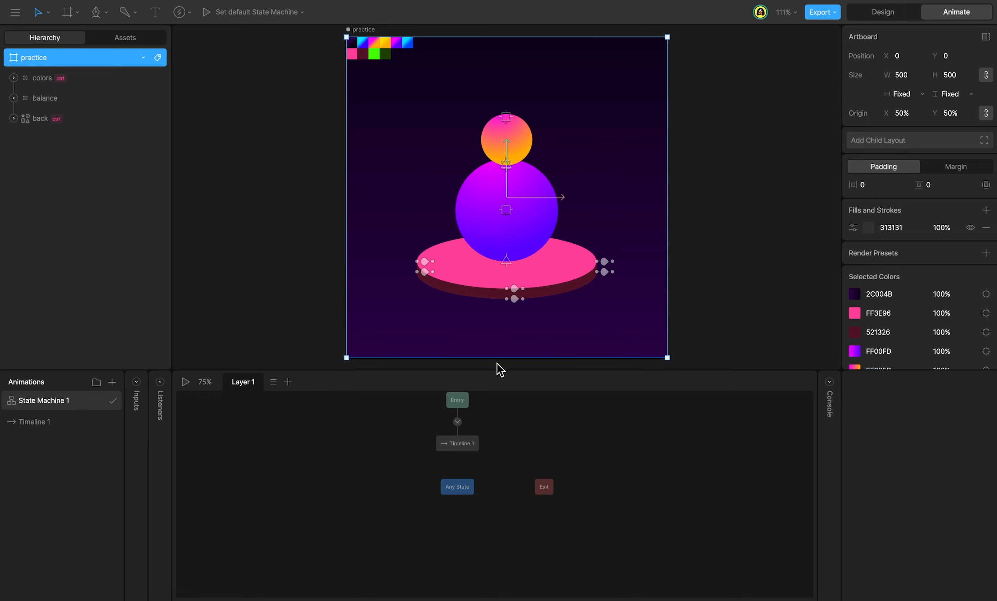
Rename the Timeline 1 animation "loop character" and set its duration to 00:08:00
double_click(89, 421)
type("loop character")
key("Return")
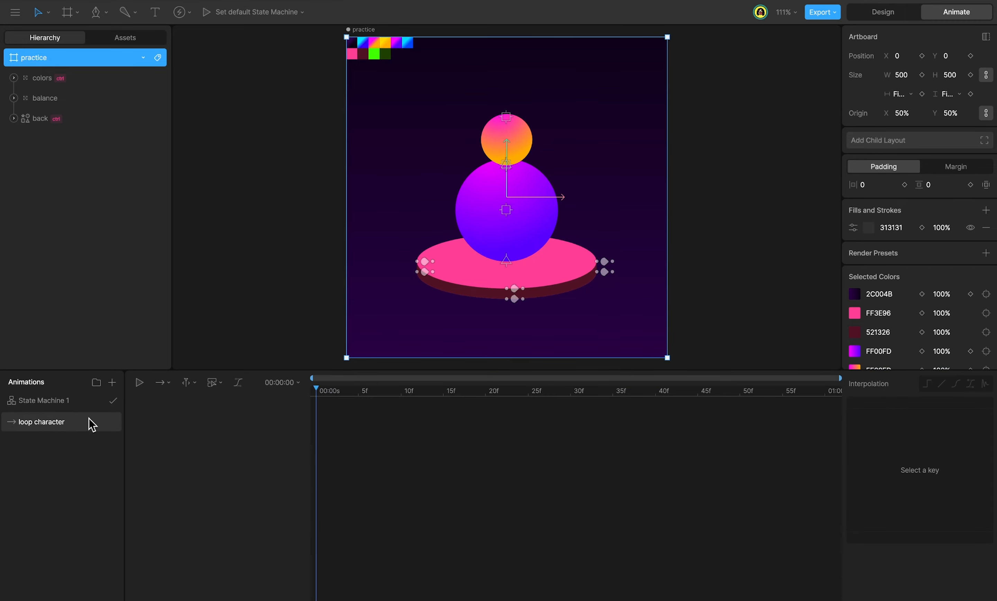
left_click(280, 383)
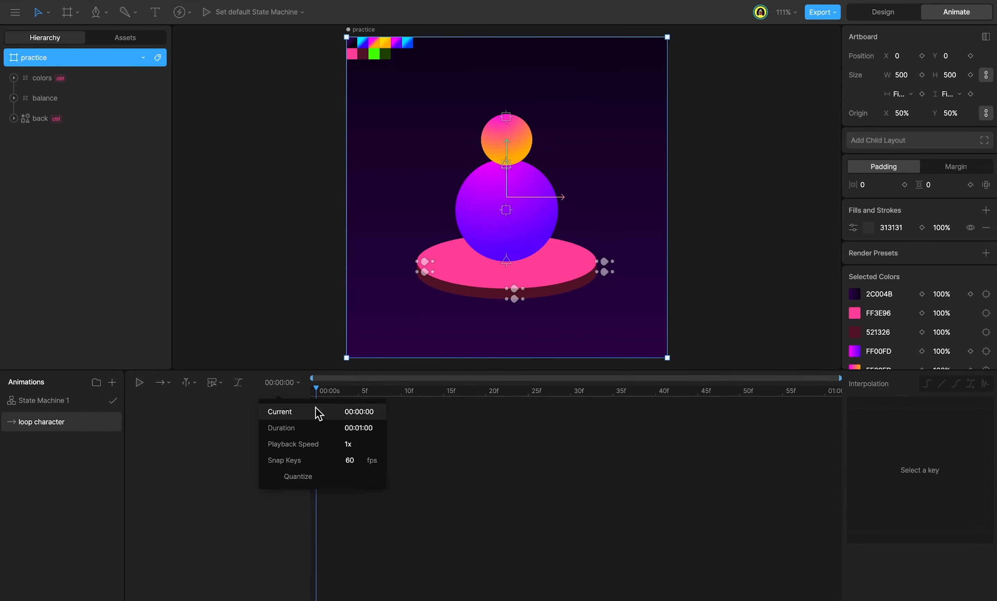
left_click(359, 427)
type("00:08:00")
key("Return")
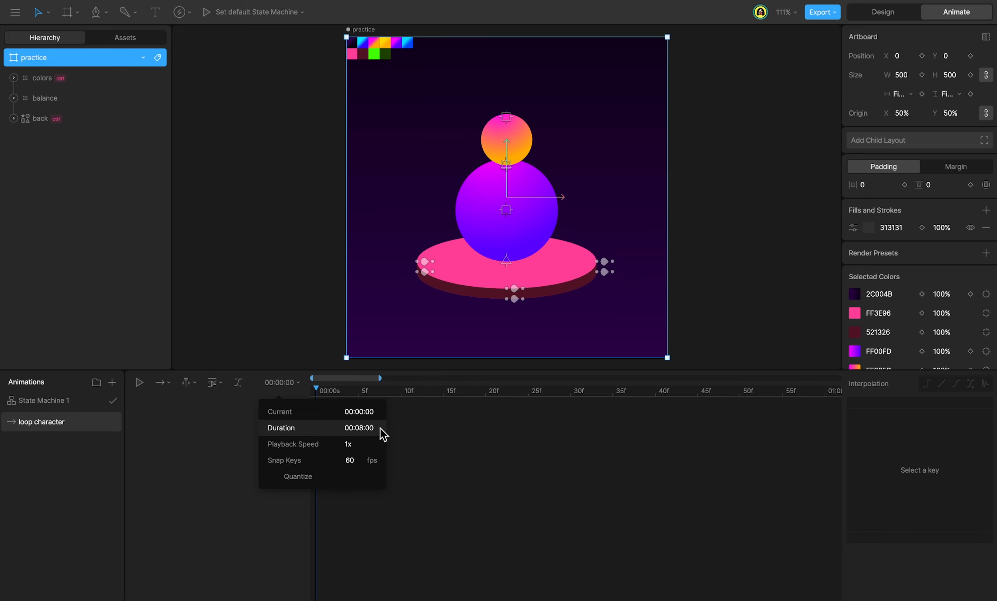
Set the loop character animation to Loop and enable a work area spanning 3 to 5 seconds
left_click(167, 383)
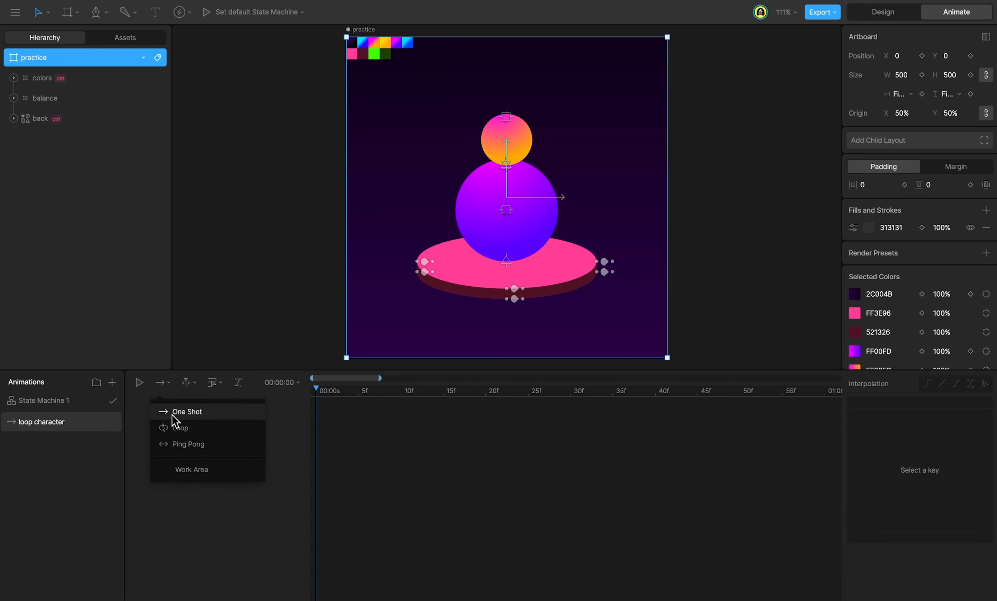
left_click(182, 470)
left_click(183, 428)
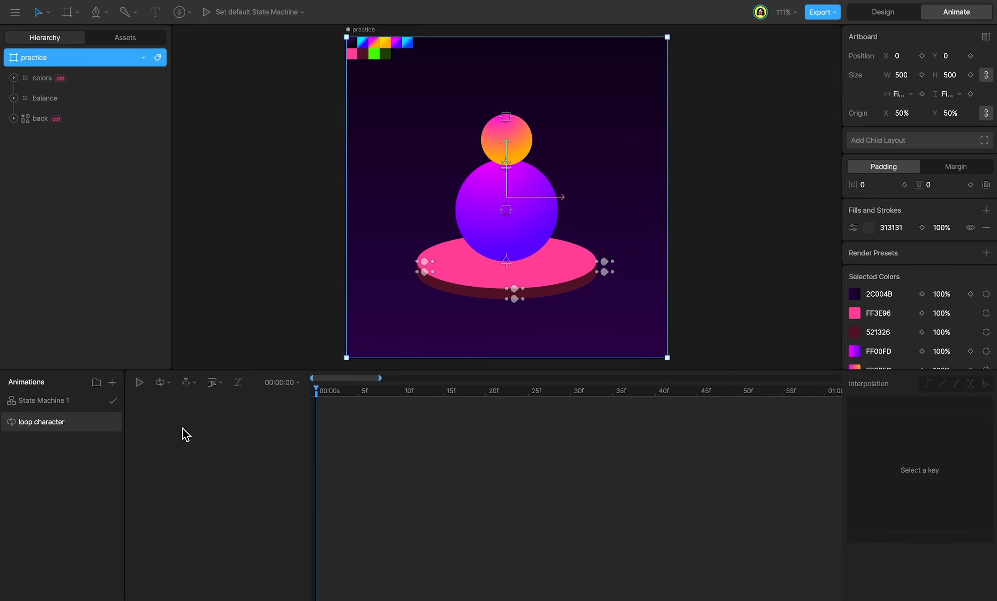
left_click_drag(380, 378, 840, 377)
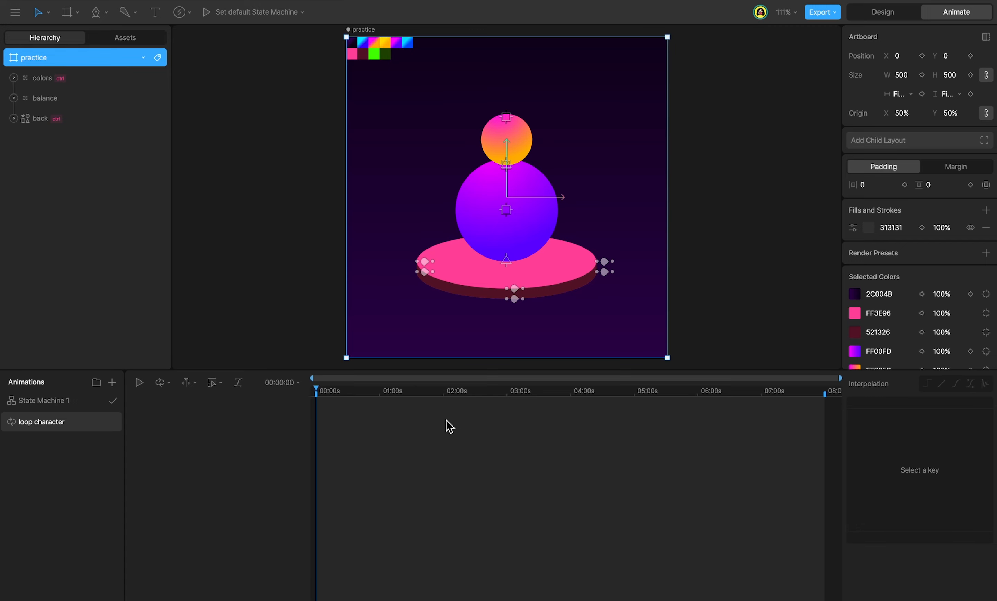
left_click_drag(316, 393, 507, 423)
left_click_drag(825, 394, 634, 423)
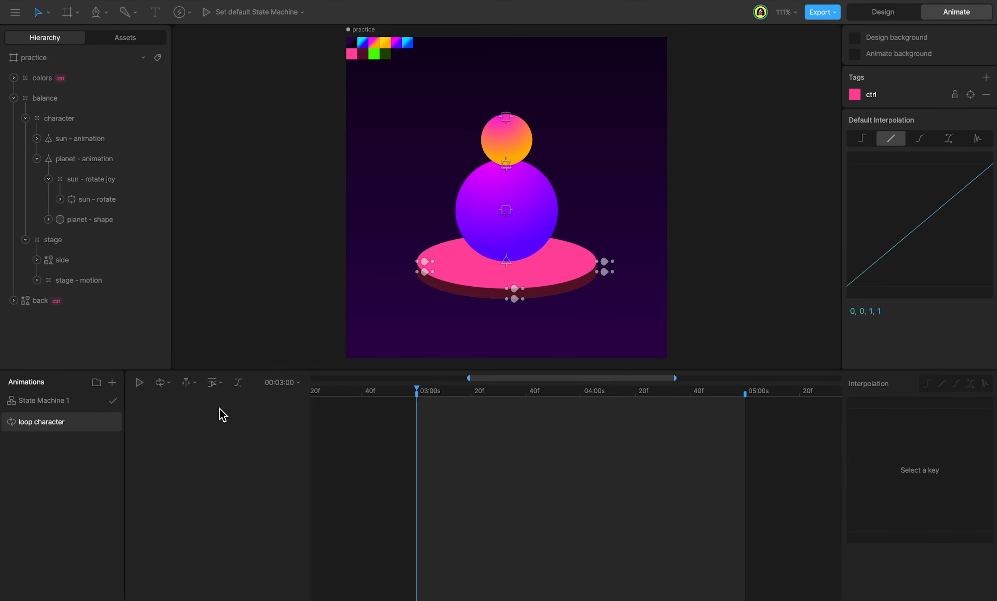
Key planet - animation's X position and sun - rotate's rotation at 3 seconds
left_click(112, 159)
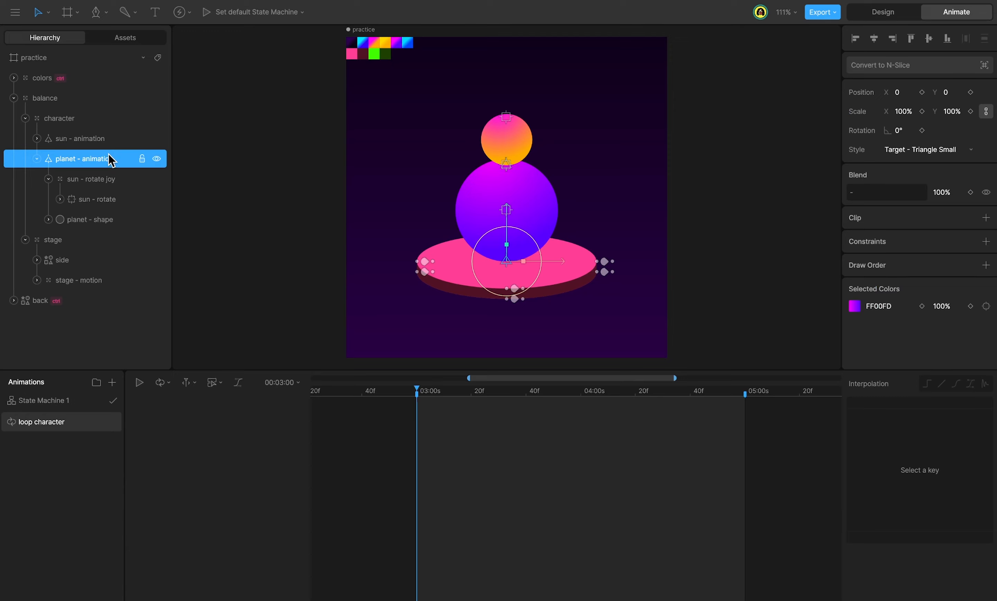
left_click(922, 93)
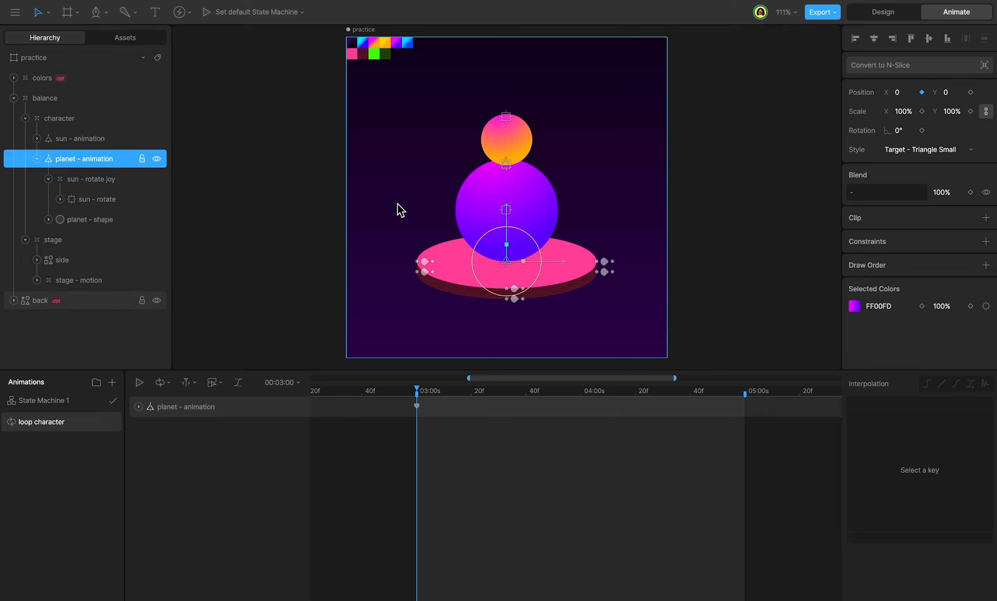
left_click(102, 202)
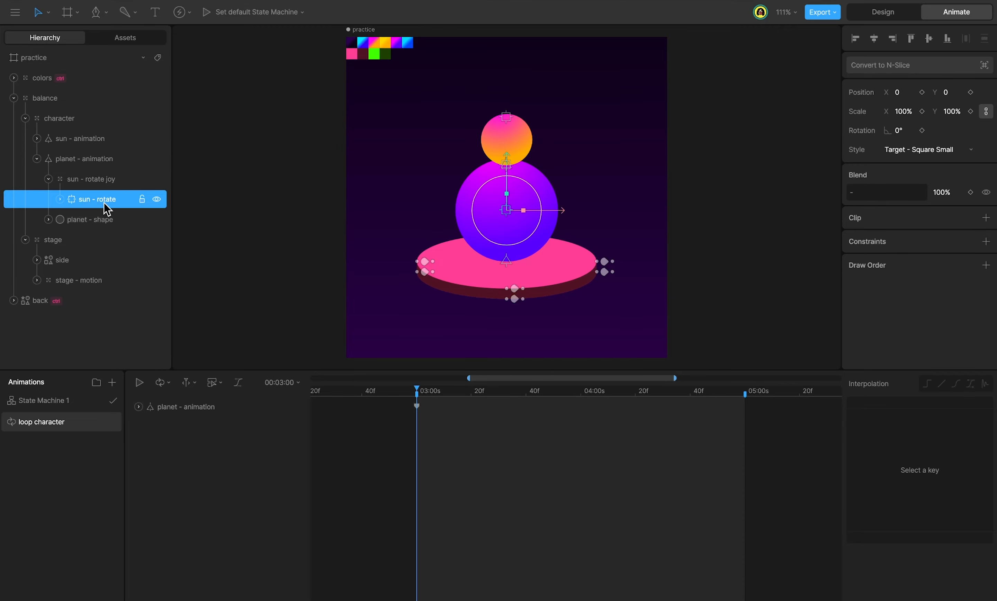
left_click(922, 131)
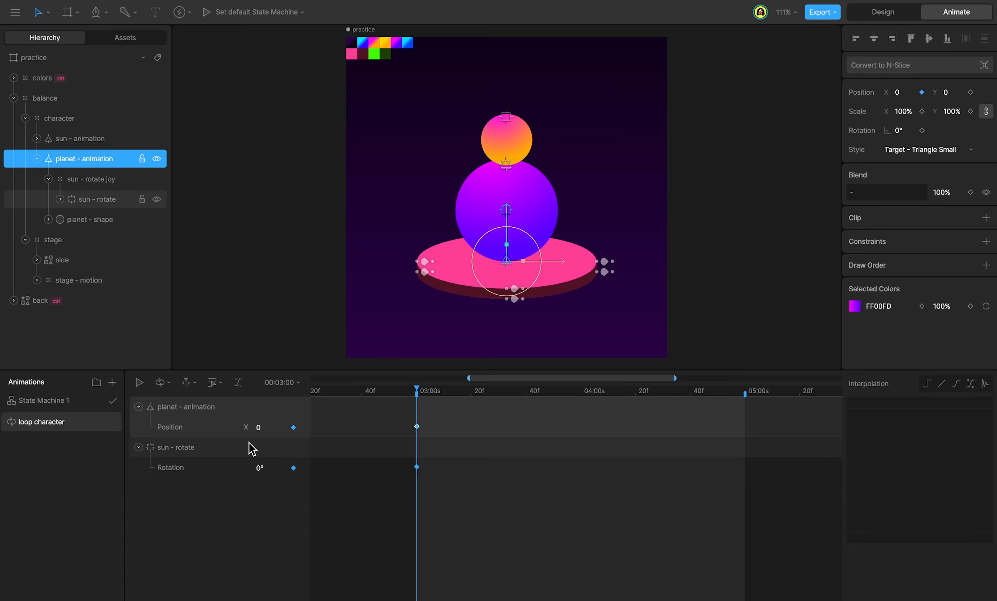
Animate planet - animation's X position from -10 at 3 seconds to 10 at 4 seconds and back to -10 at 5 seconds
left_click(270, 428)
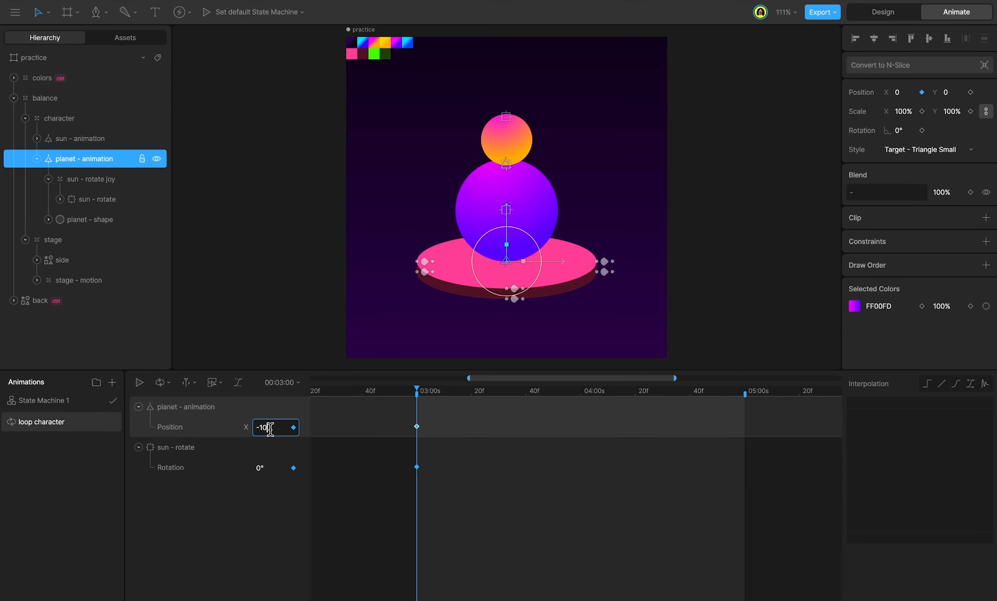
key("Return")
left_click(582, 392)
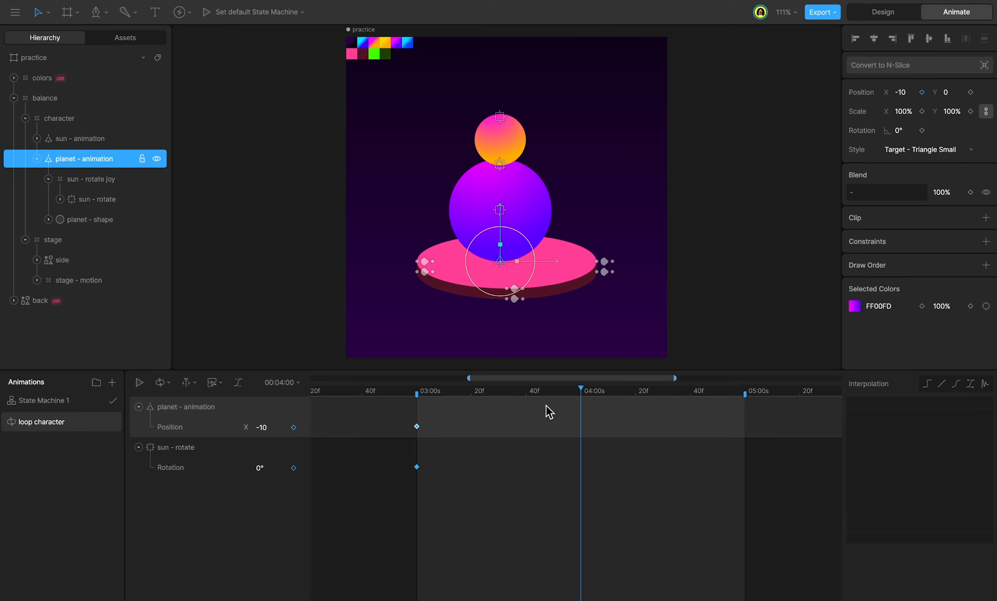
left_click(261, 428)
type("10")
key("Return")
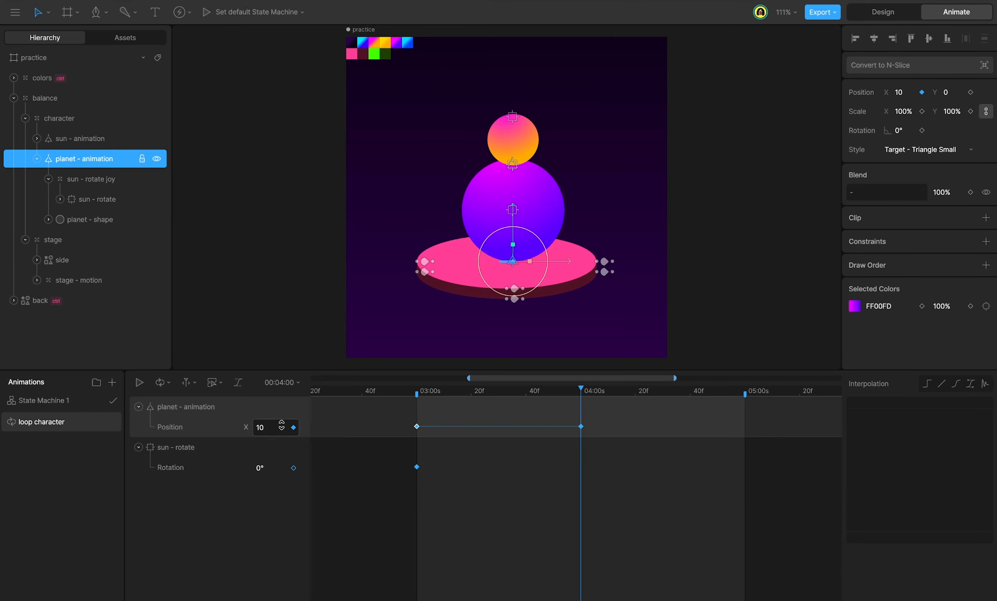
left_click_drag(579, 394, 745, 407)
left_click(417, 426)
key("ctrl+c")
key("ctrl+v")
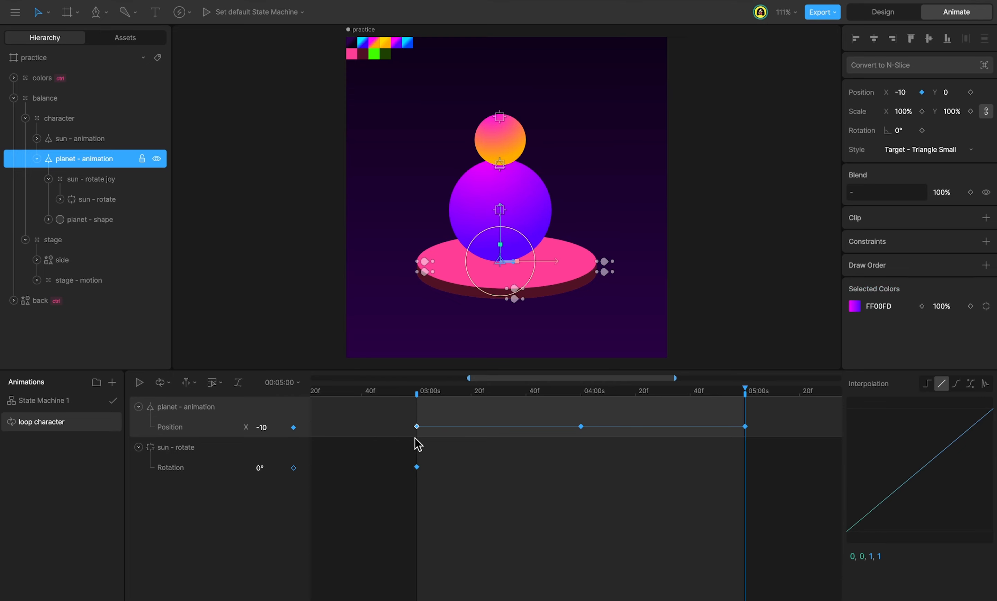
Animate sun - rotate's rotation from -12° at 3 seconds to 12° at 4 seconds and back to -12° at 5 seconds
left_click(422, 392)
left_click(280, 468)
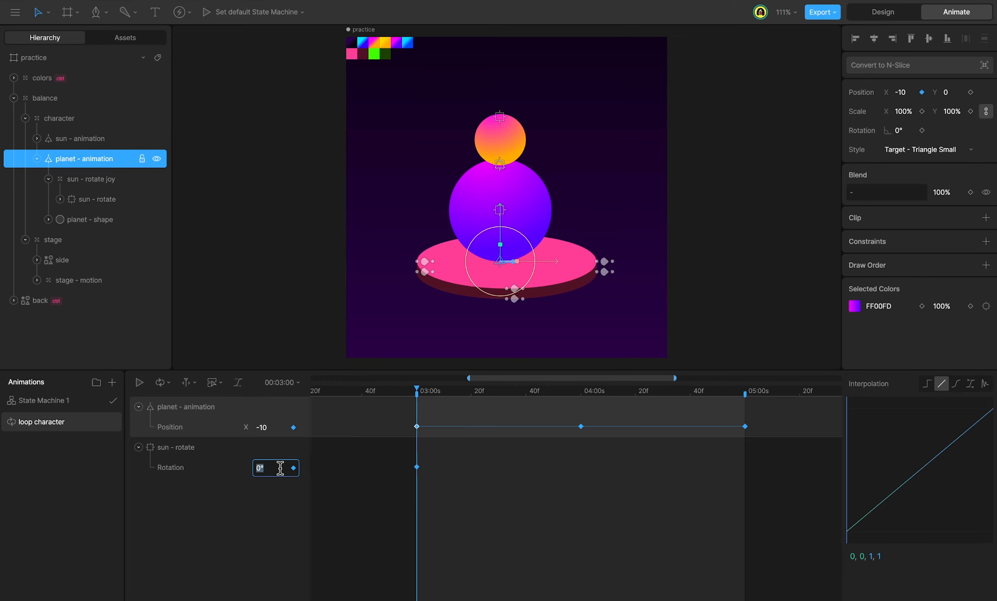
key("Return")
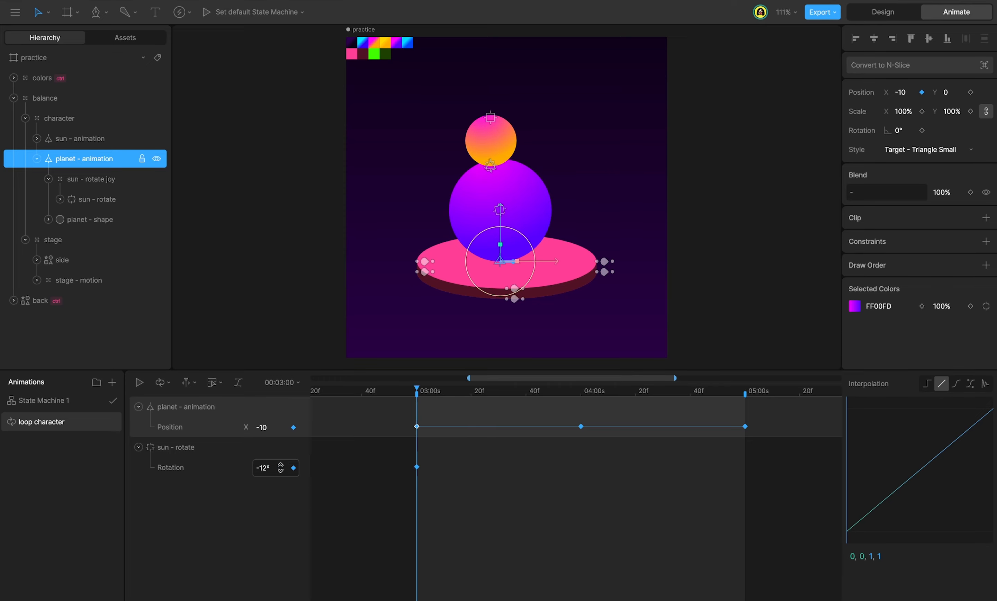
left_click(579, 392)
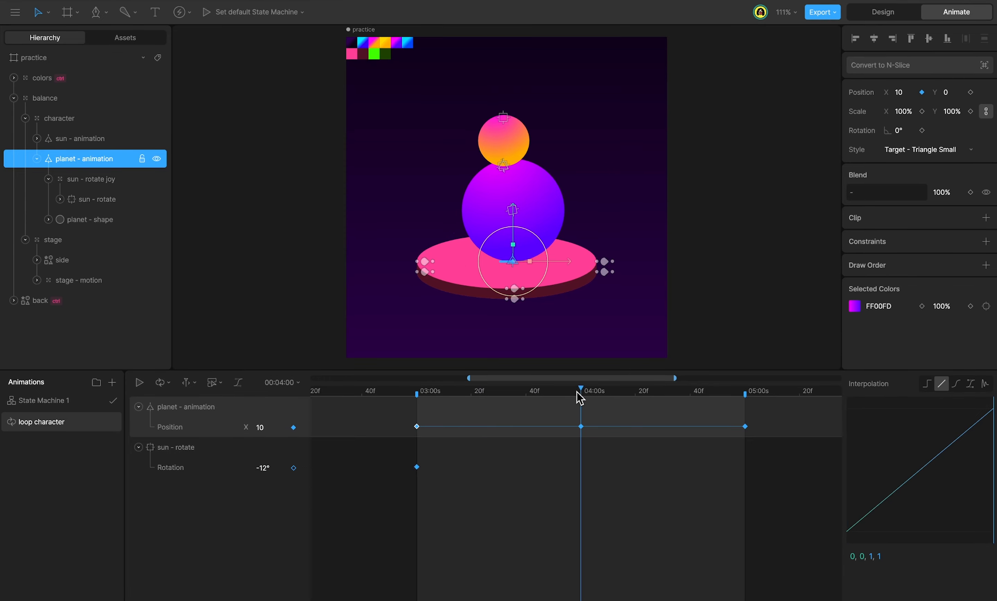
left_click(275, 468)
type("12")
left_click(372, 519)
left_click(745, 391)
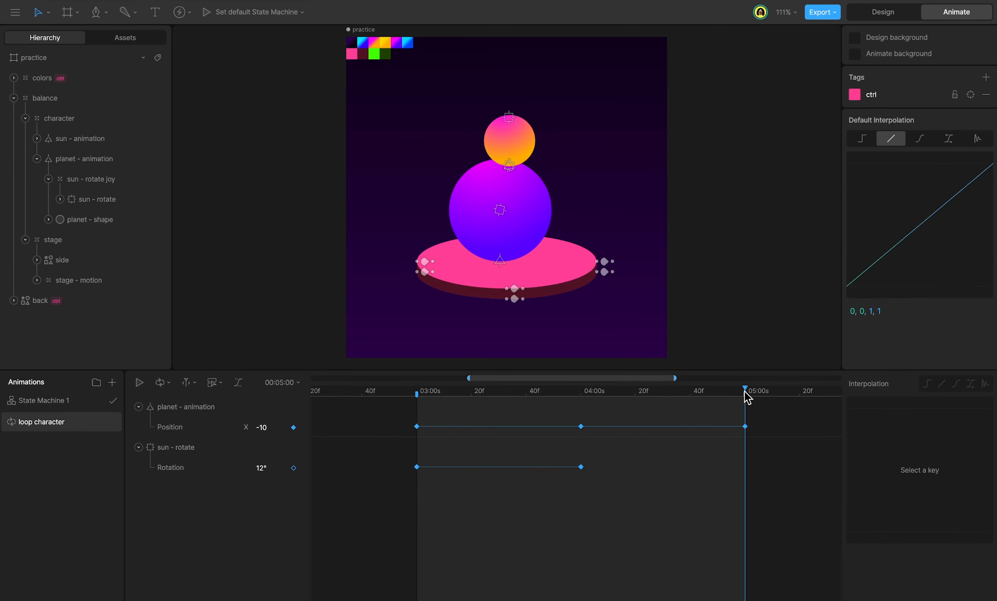
left_click_drag(489, 445, 408, 479)
key("ctrl+c")
key("ctrl+v")
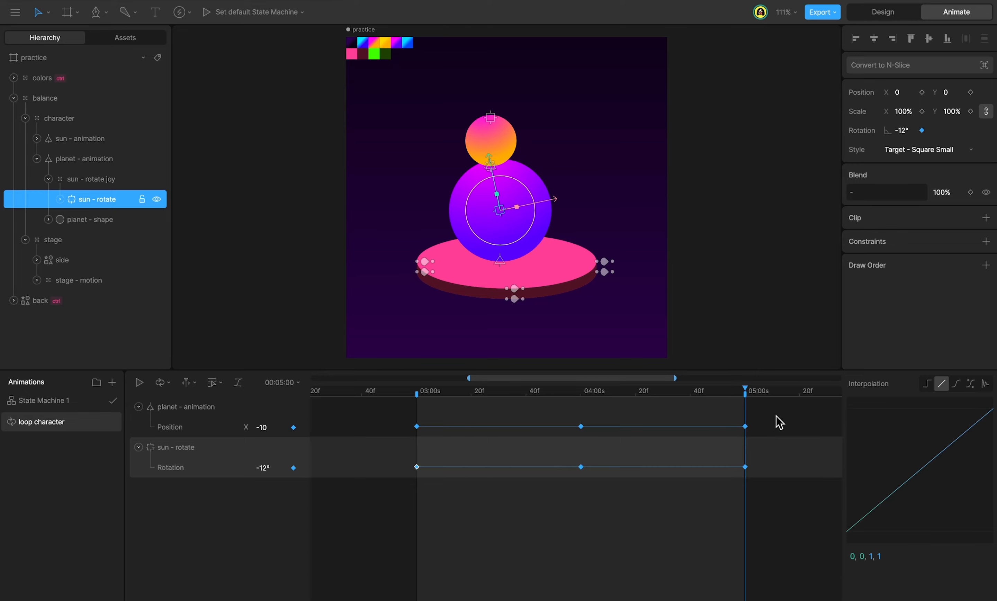
Apply the .42, 0, .58, 1 eased interpolation to all position and rotation keys and paste a copy of the cycle from 5 seconds
left_click_drag(780, 423, 363, 509)
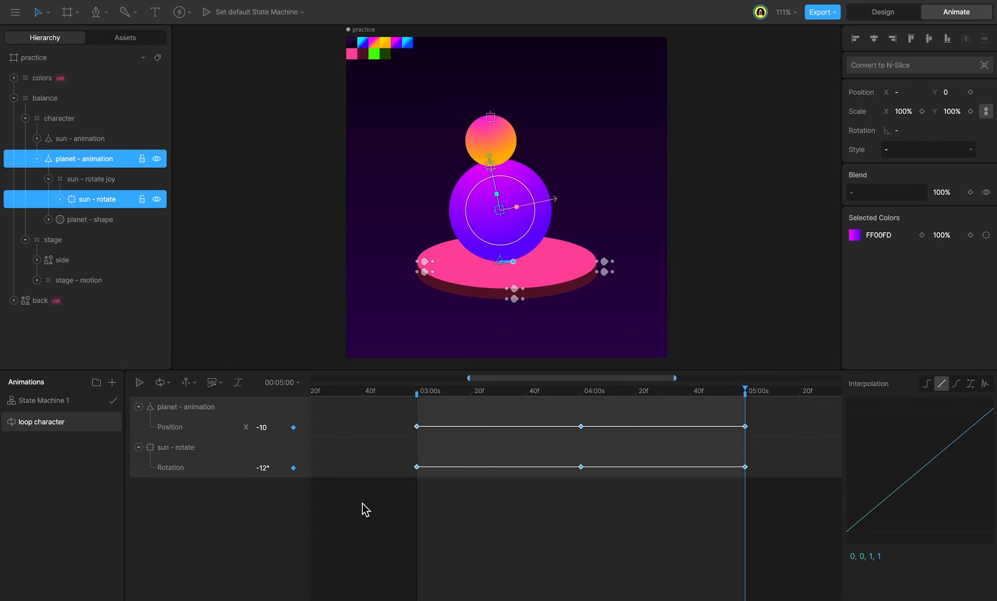
left_click(956, 384)
left_click_drag(746, 453, 580, 467)
scroll(581, 467, "down", 3)
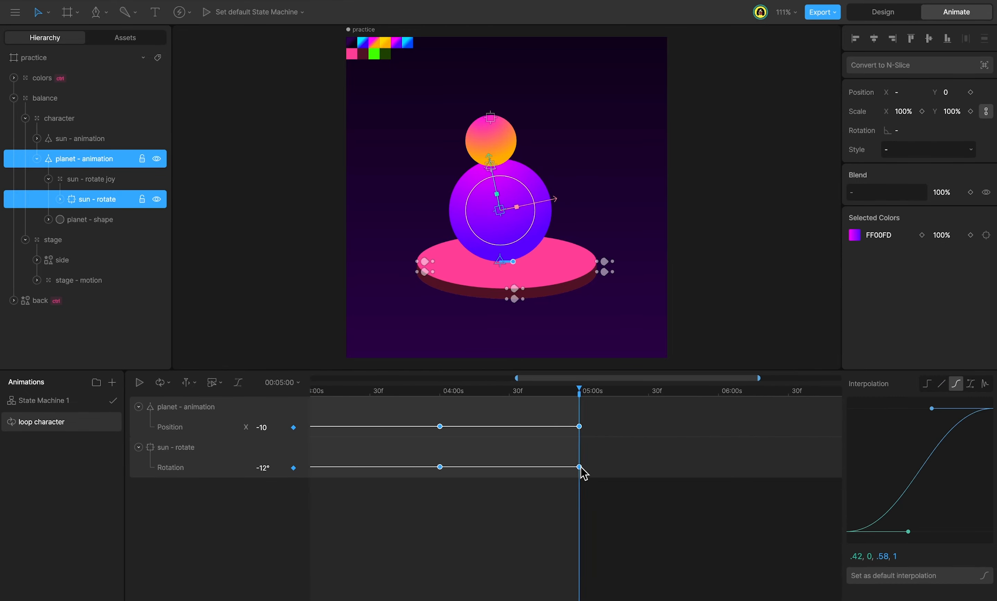
key("ctrl+v")
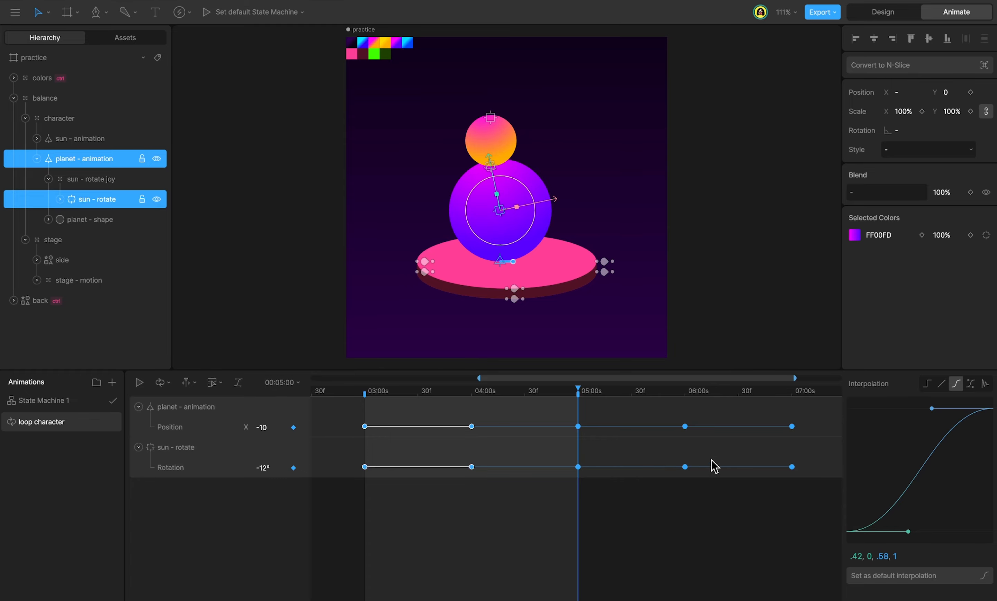
Shift all planet - animation and sun - rotate keys two seconds earlier so they span 1 to 5 seconds
left_click_drag(805, 420, 362, 508)
left_click_drag(409, 519, 499, 517)
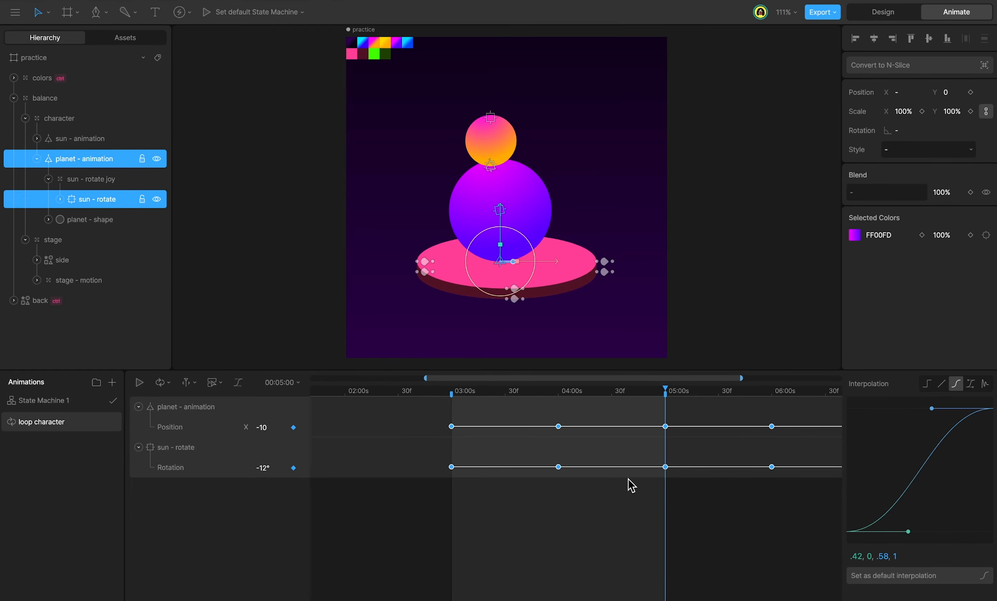
left_click_drag(665, 467, 454, 488)
scroll(466, 482, "down", 2)
scroll(506, 481, "left", 2)
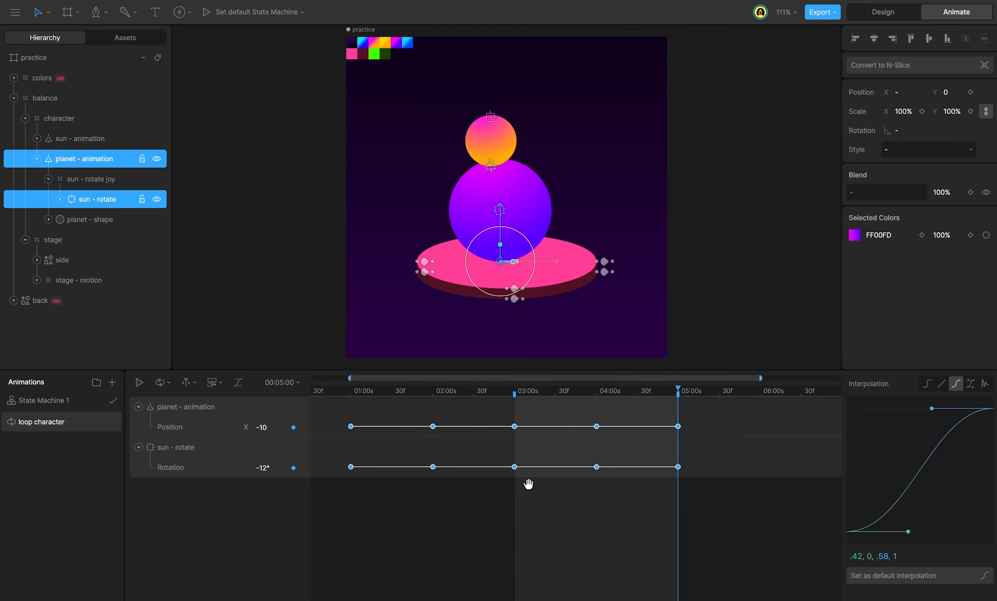
Delay all sun - rotate rotation keys by 30 frames relative to the planet - animation keys and preview the loop
key("space")
left_click(216, 470)
left_click(557, 399)
left_click(555, 403)
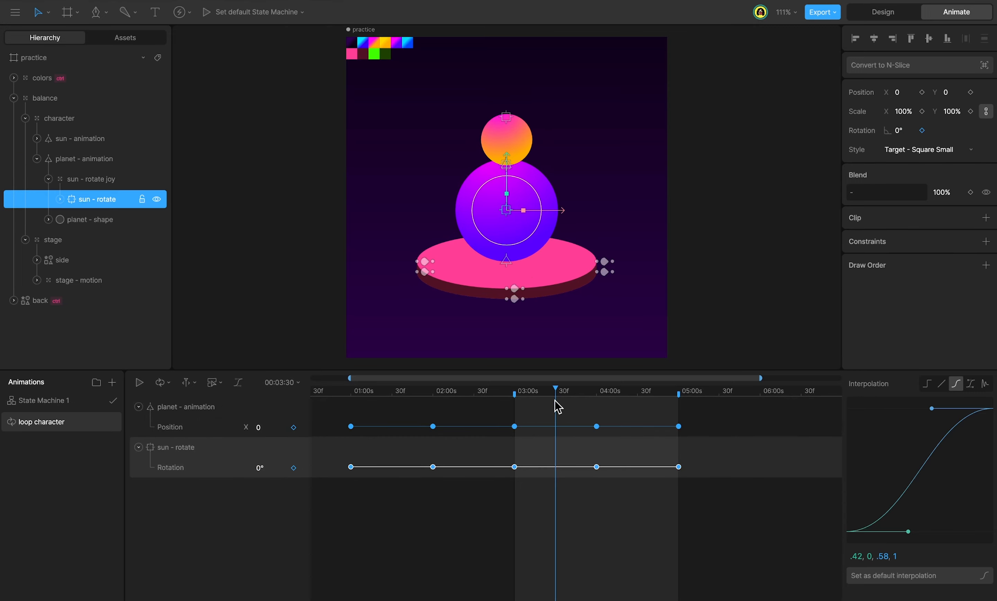
scroll(558, 437, "up", 2)
left_click_drag(508, 468, 554, 469)
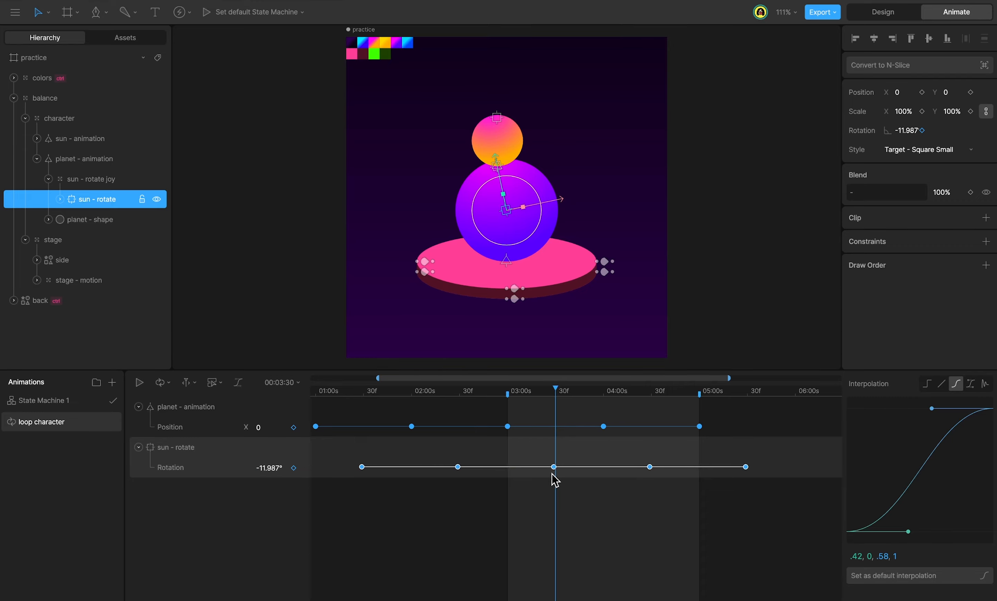
key("space")
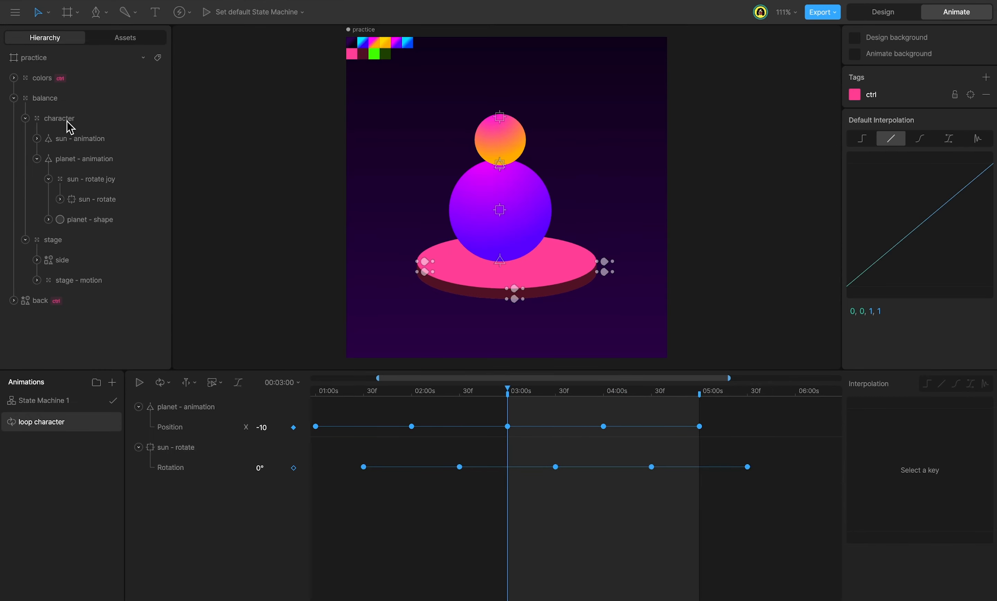
Duplicate the character group, rename the copy character shadow and switch to Design mode
left_click(69, 127)
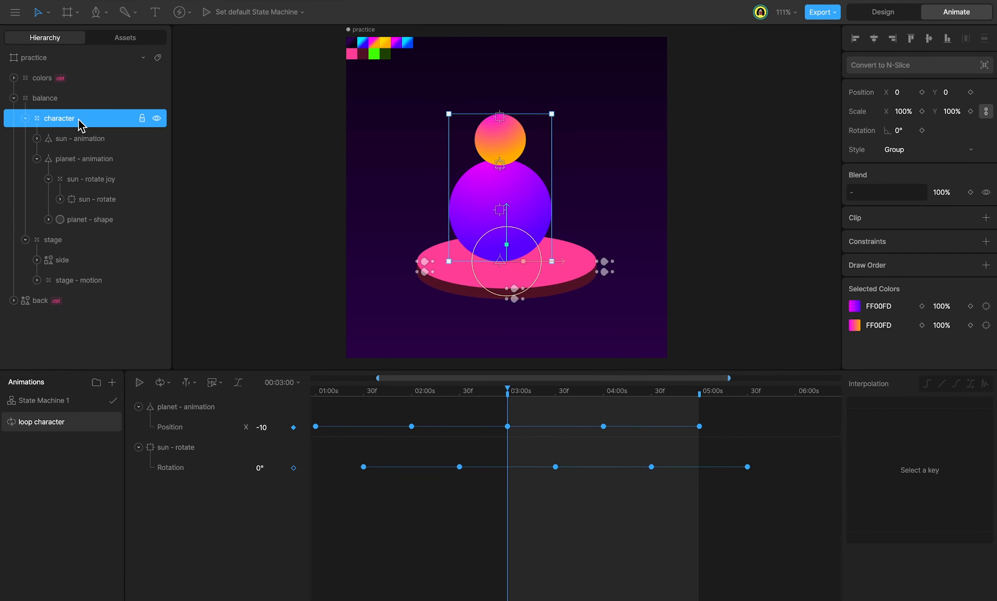
key("ctrl+d")
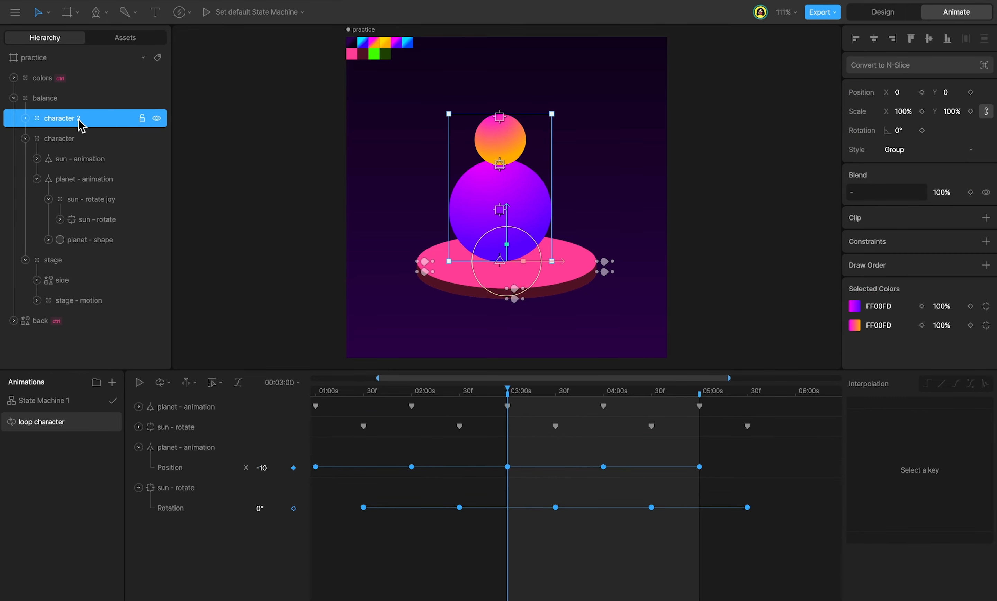
double_click(81, 119)
type("shadow")
key("Tab")
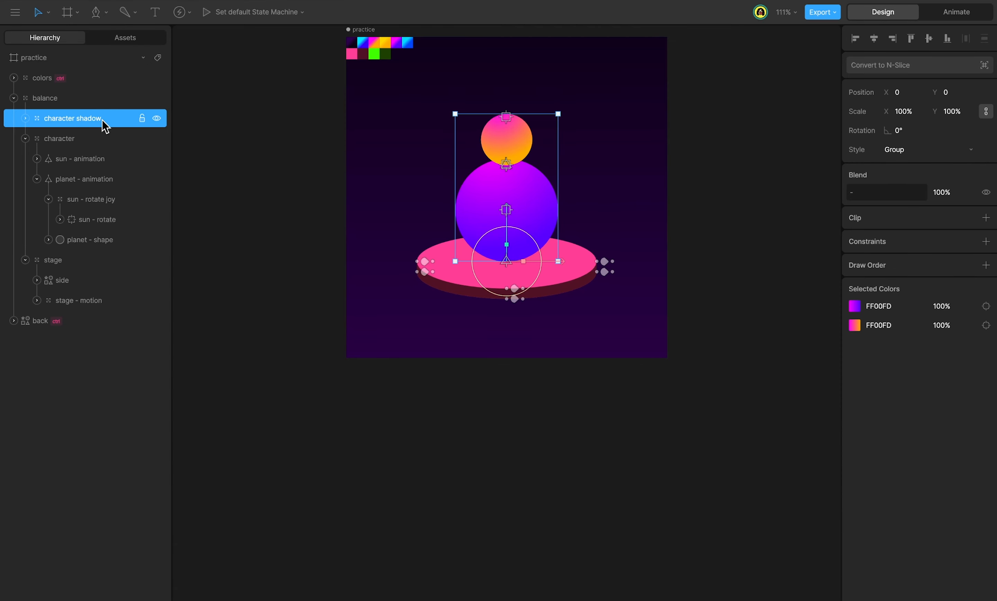
Change both gradient fills of the character shadow group to solid fills
left_click(850, 311)
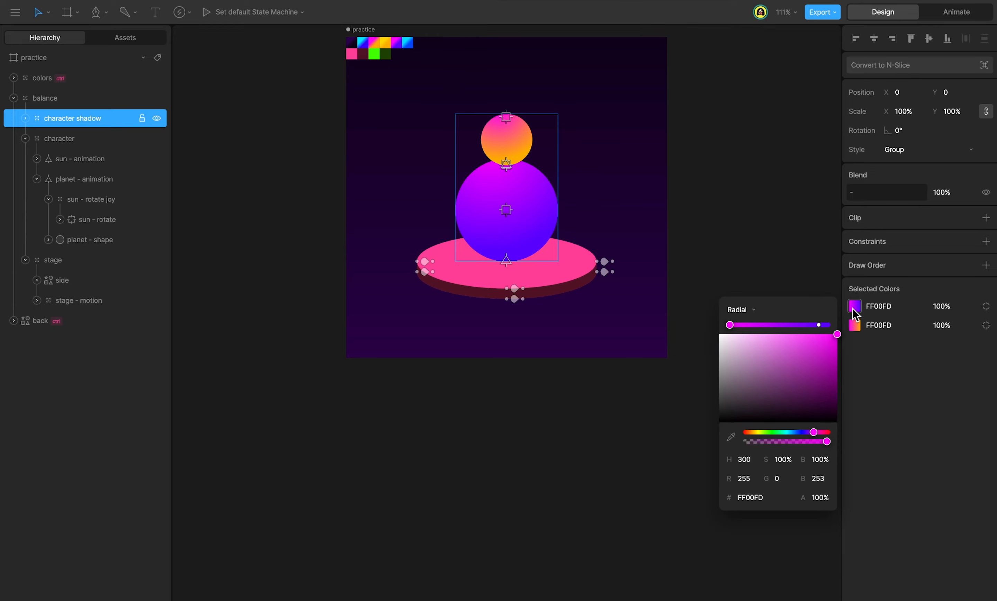
left_click(741, 323)
left_click(741, 326)
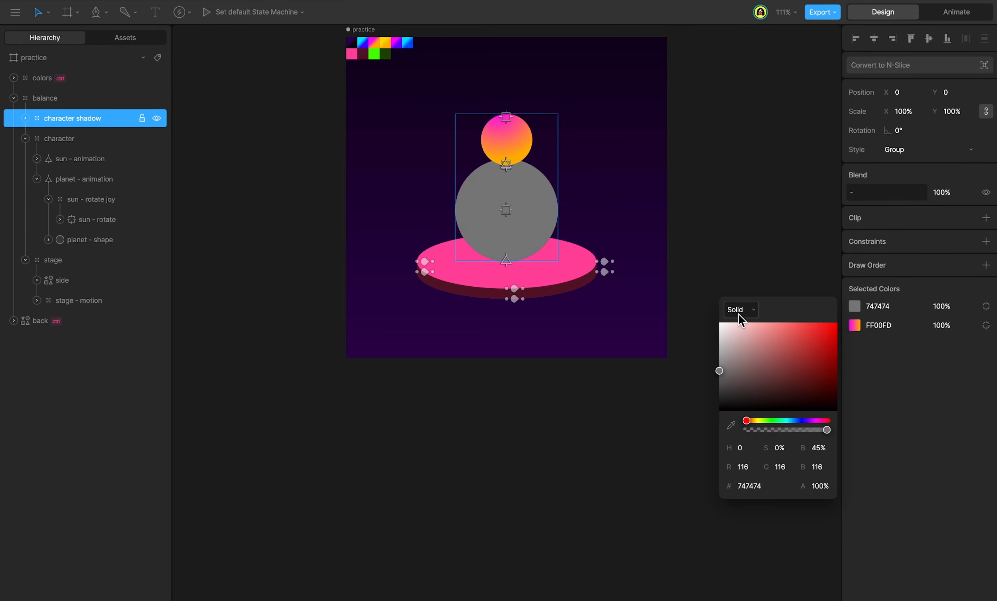
left_click(743, 329)
left_click(745, 329)
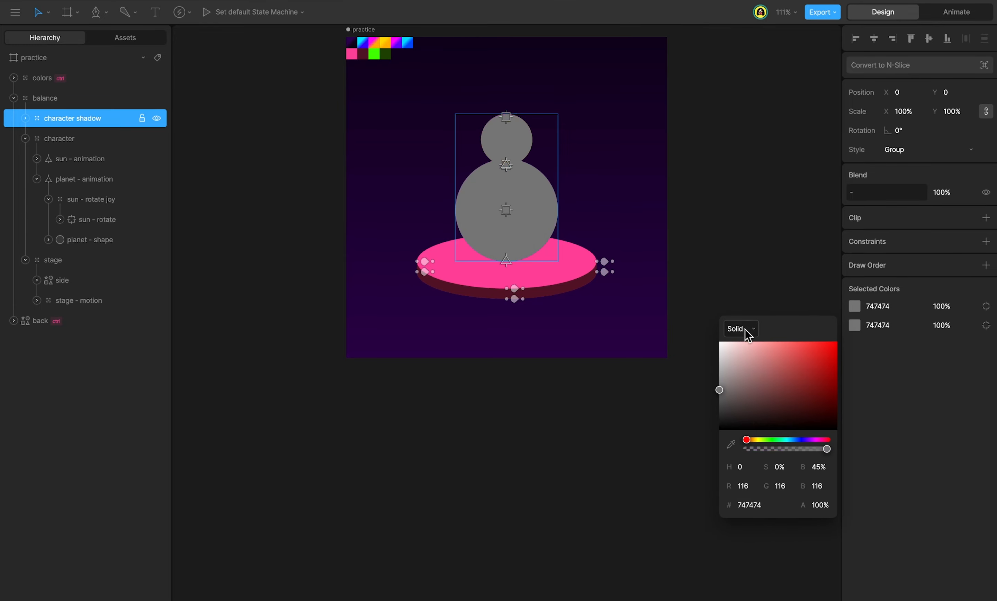
Recolor both character shadow fills with the dark red 521326 sampled from the stage's side
left_click(731, 448)
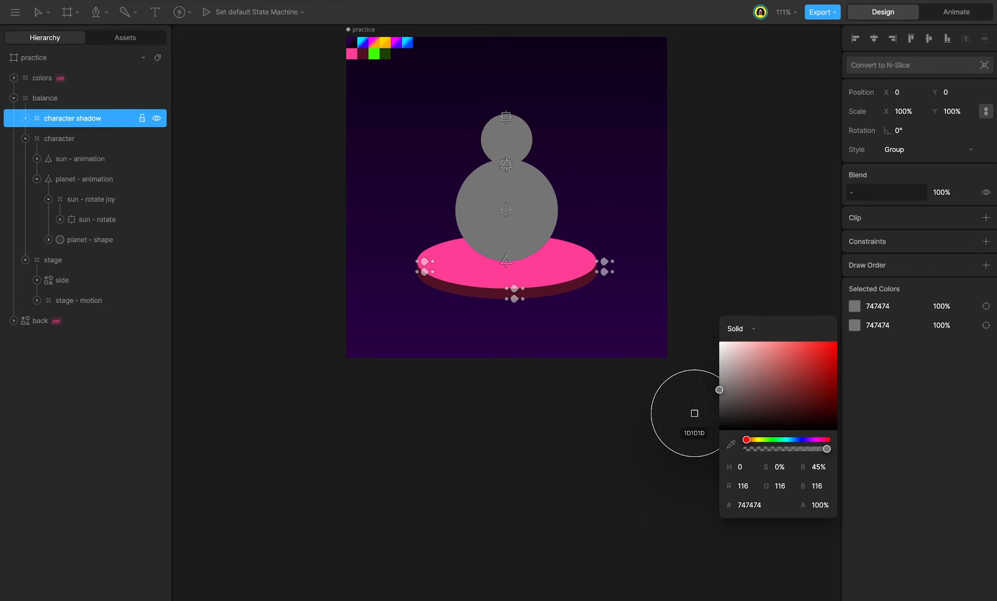
left_click(544, 293)
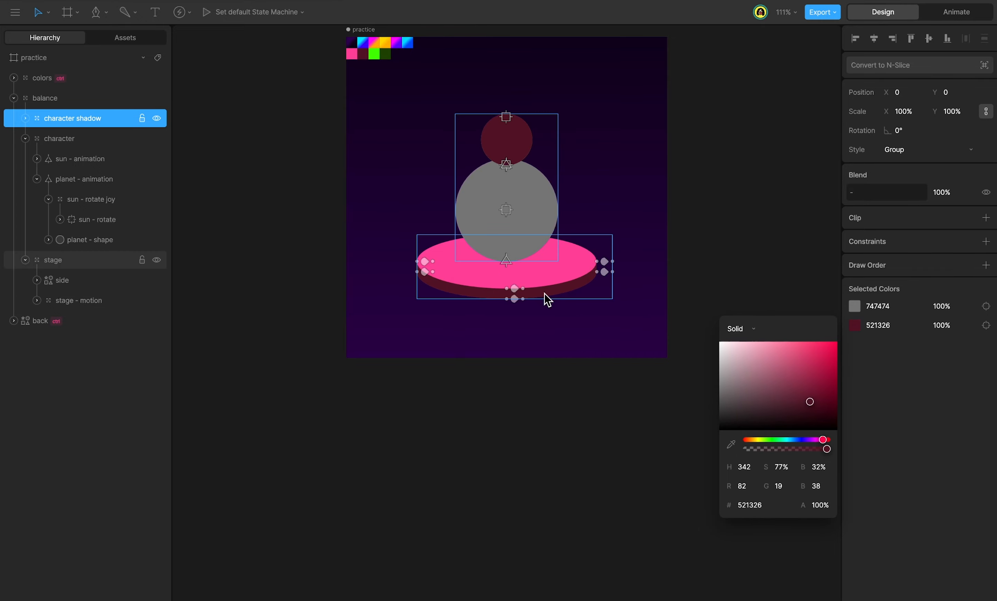
left_click(854, 305)
left_click(731, 424)
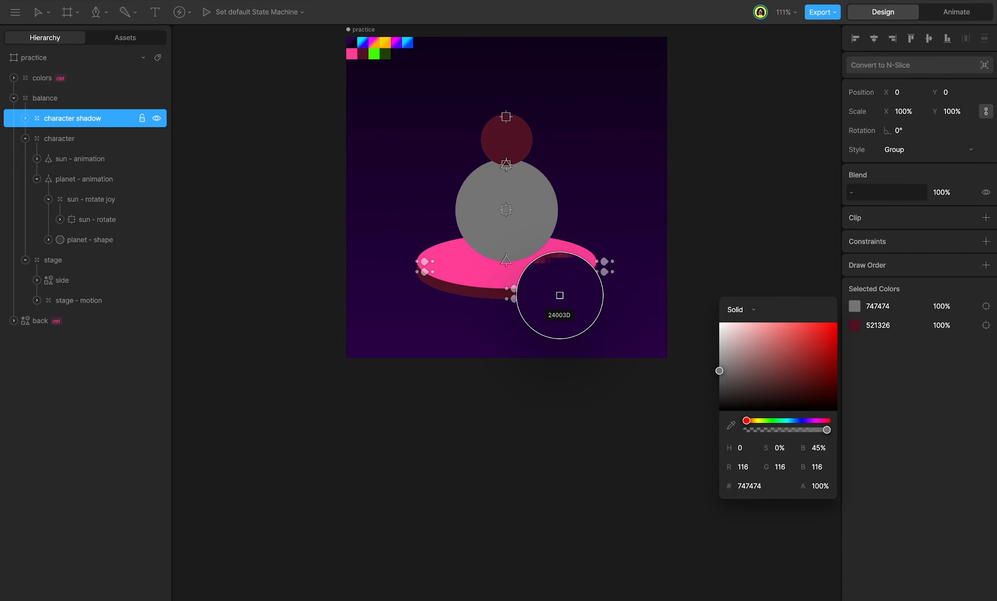
left_click(556, 291)
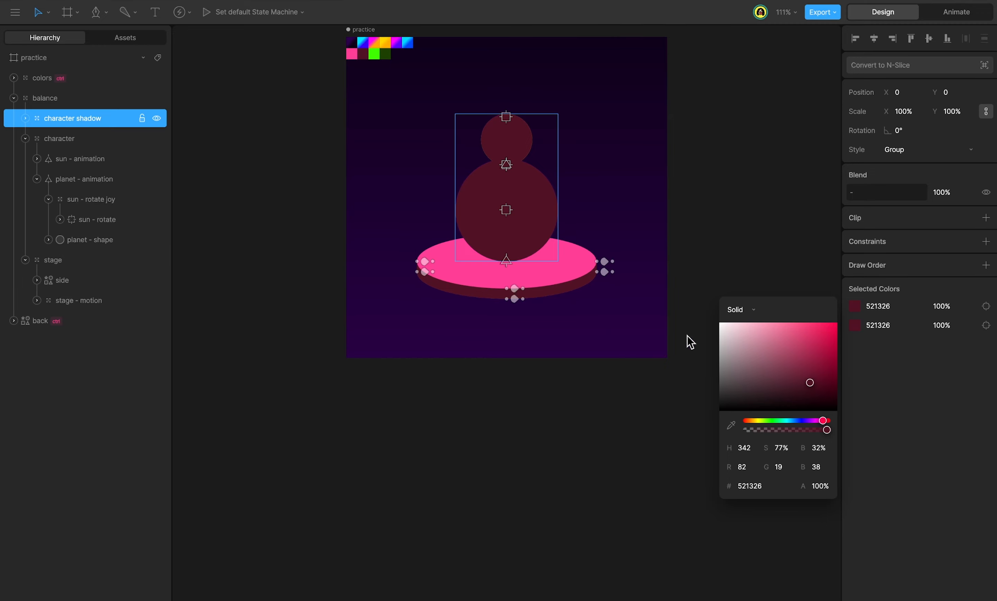
left_click(883, 367)
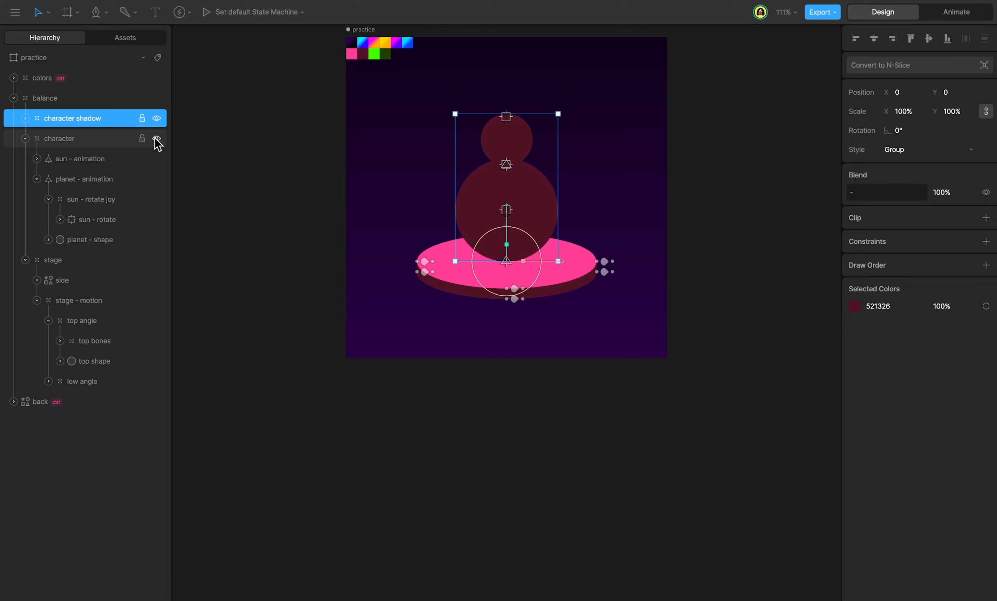
Hide the original character group and nest character shadow first inside the stage's top angle group
left_click(157, 138)
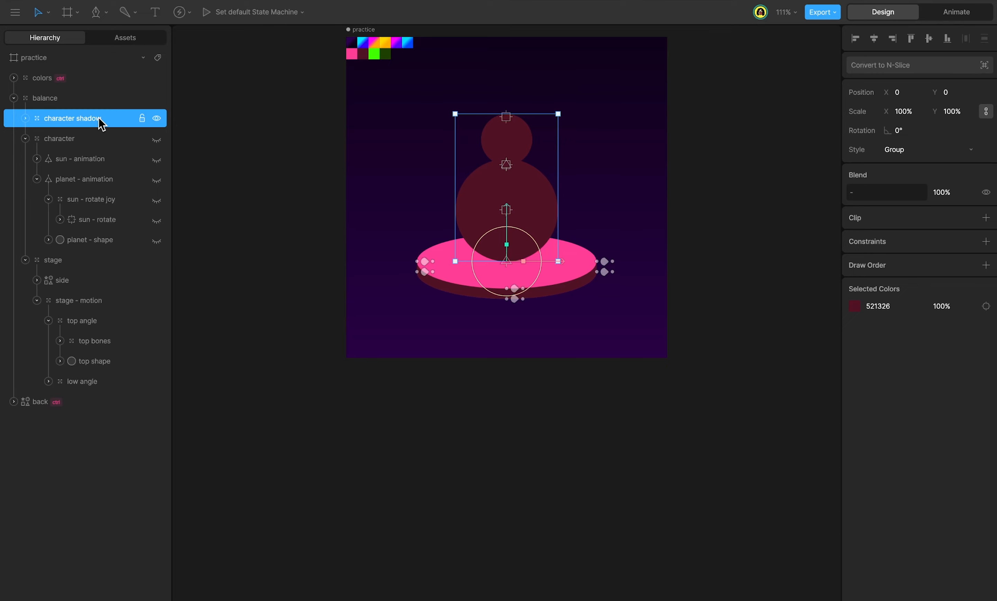
left_click_drag(99, 122, 126, 336)
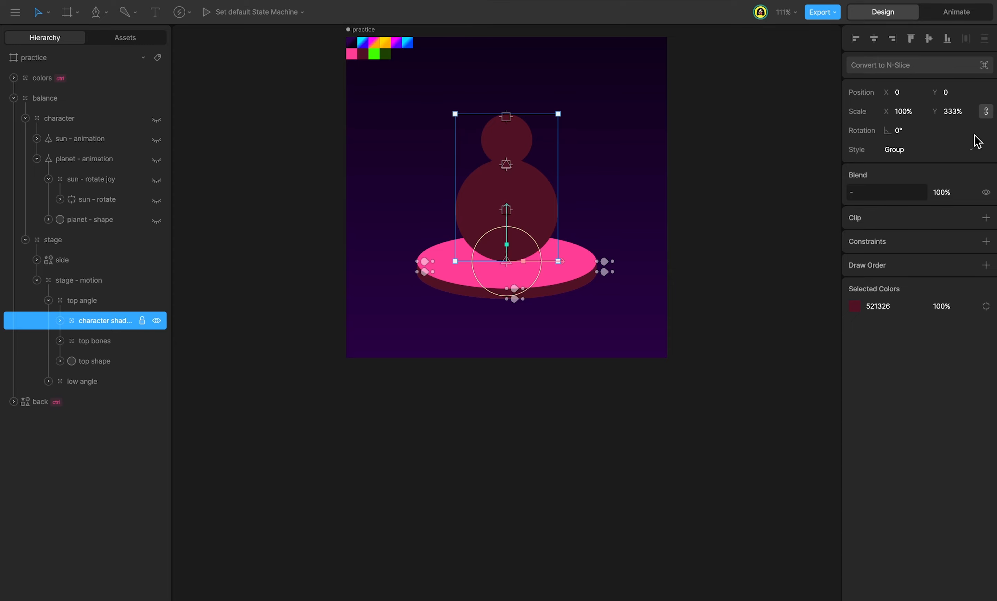
Set the character shadow group's Y scale to 100% so it flattens with the stage top
left_click(967, 112)
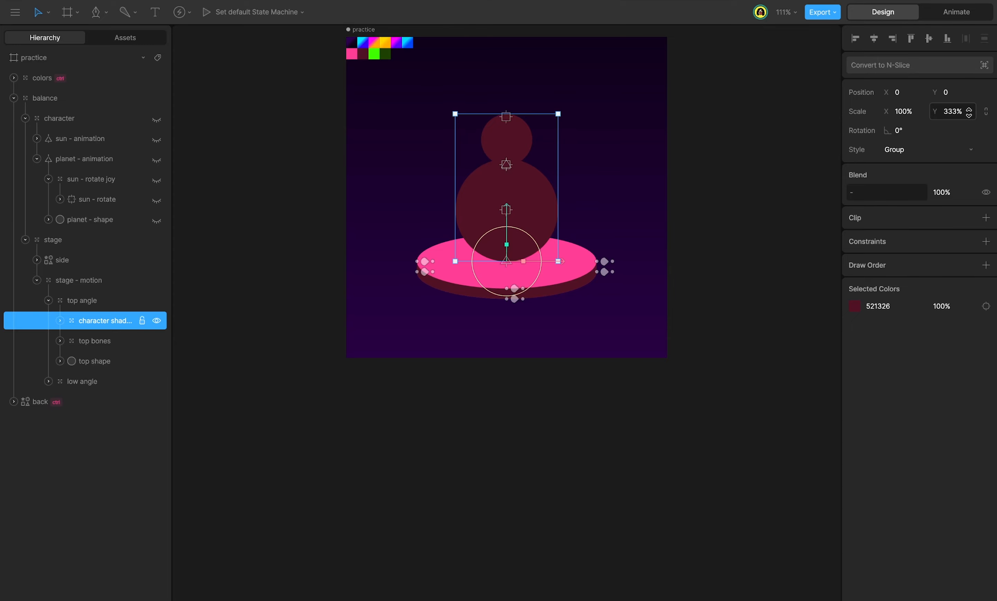
type("100")
key("Return")
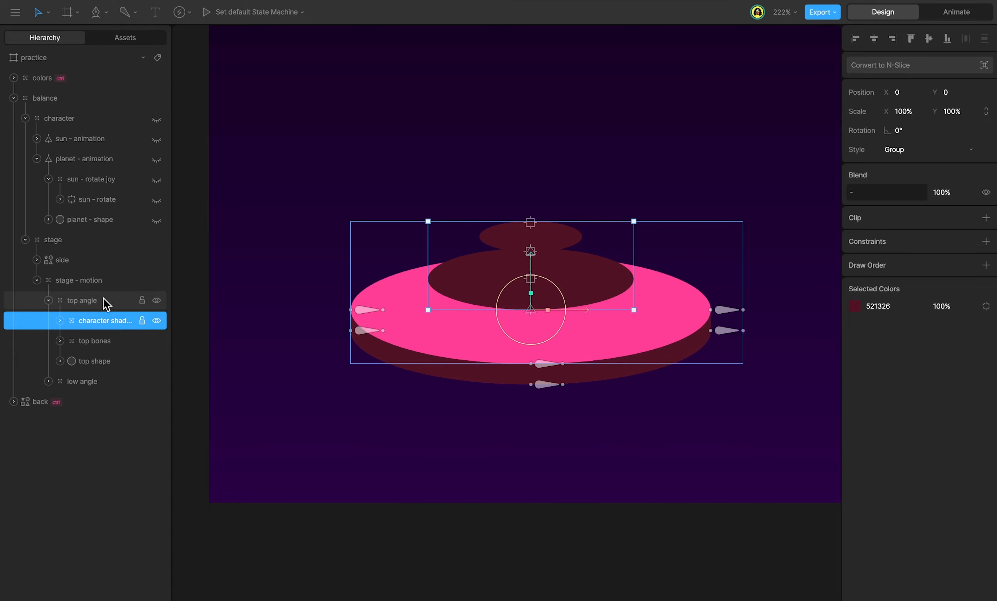
Test the shadow's perspective by varying the top angle group's Y scale, and restore it to 30%
left_click(106, 303)
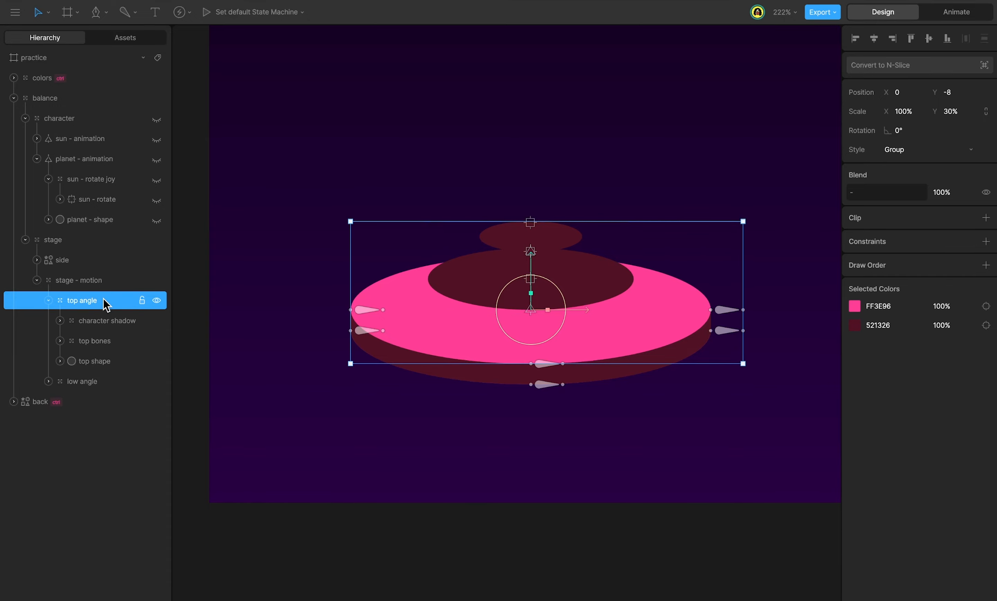
left_click(971, 110)
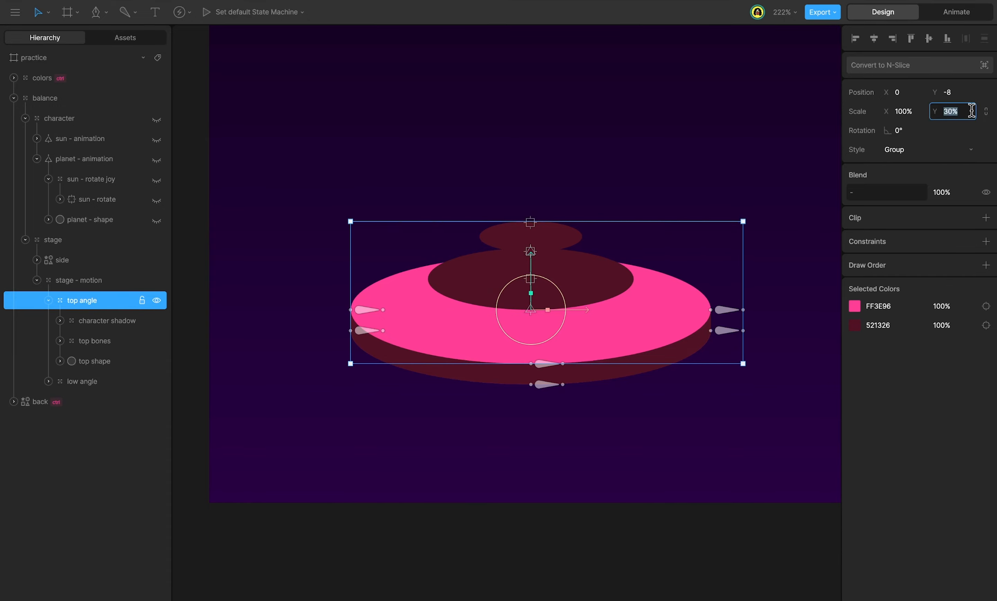
key("Up")
key("Up")
key("Up")
key("Up")
key("Up")
key("Up")
key("Up")
key("Up")
key("Up")
key("Up")
key("Up")
key("Up")
key("Up")
key("Up")
key("Up")
key("Up")
key("Up")
key("Up")
key("Up")
key("Up")
key("Down")
key("Down")
key("Down")
key("Down")
key("Down")
key("Down")
key("Down")
key("Down")
key("Down")
key("Down")
key("Down")
key("Down")
key("Down")
key("Down")
key("Down")
key("Down")
key("Down")
key("Down")
key("Down")
key("Down")
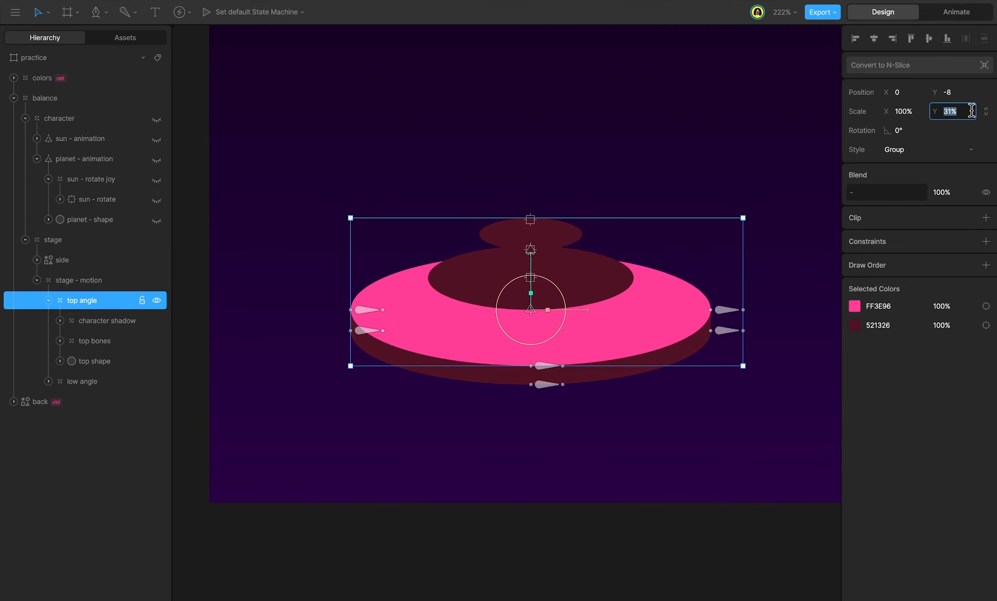
key("Down")
key("Down")
key("Down")
key("Down")
key("Down")
key("Down")
key("Down")
key("Down")
key("Down")
key("Down")
key("Down")
key("Down")
key("Down")
key("Down")
key("Down")
key("Down")
key("Up")
key("Up")
key("Up")
key("Up")
key("Up")
key("Up")
key("Up")
key("Up")
key("Up")
key("Up")
key("Up")
key("Up")
key("Up")
key("Up")
key("Up")
key("Up")
key("Up")
key("Up")
key("Up")
key("Up")
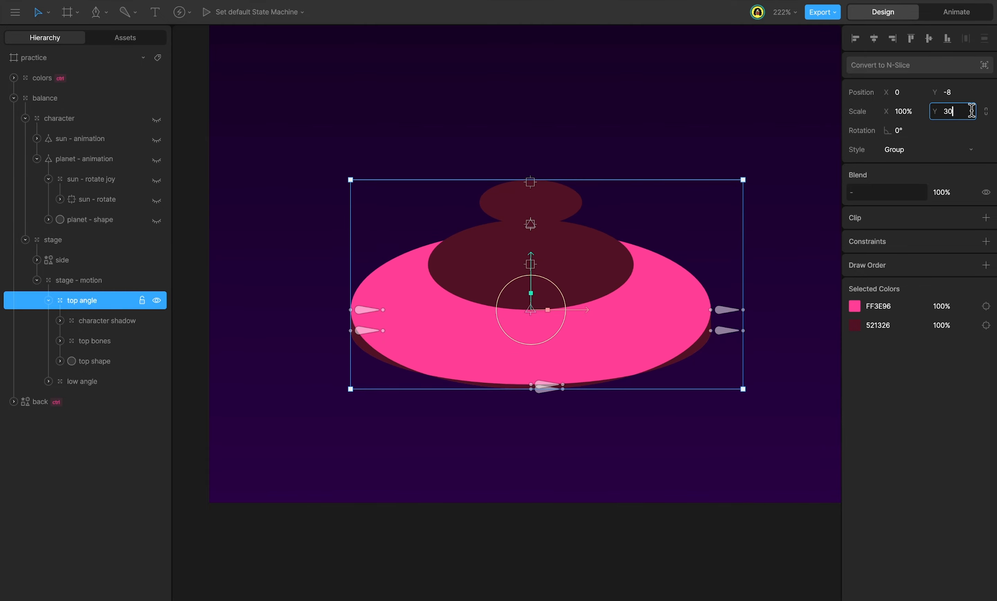
key("Return")
Preview the loop character animation with only the shadow showing, and unhide the character group in Design mode
key("Tab")
key("space")
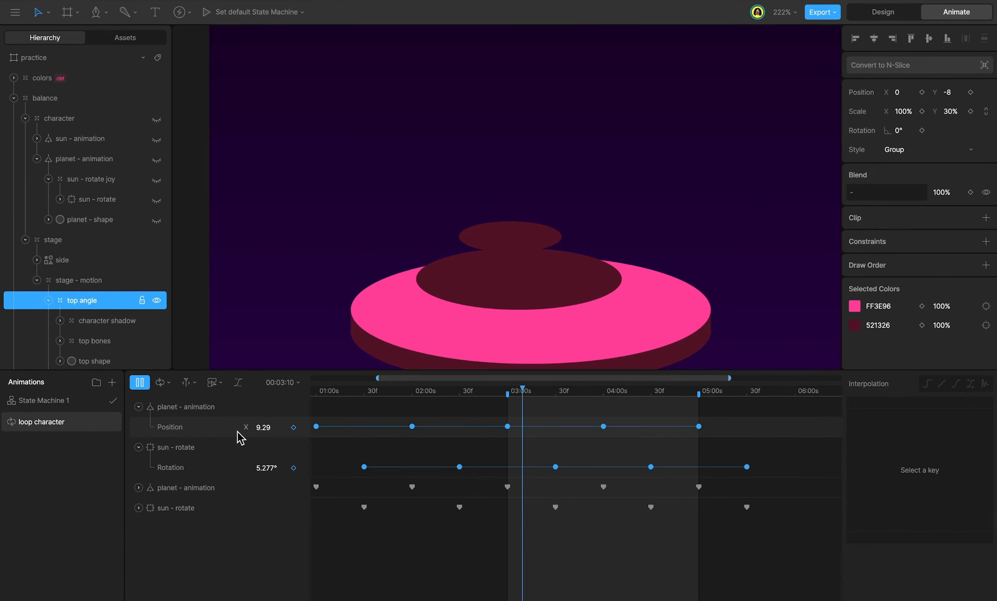
key("Tab")
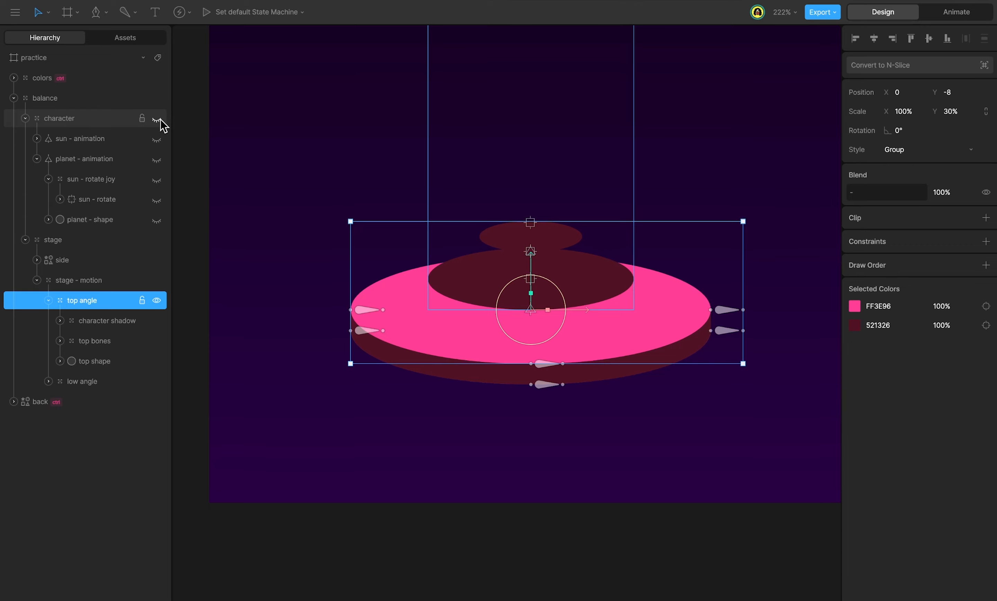
left_click(157, 120)
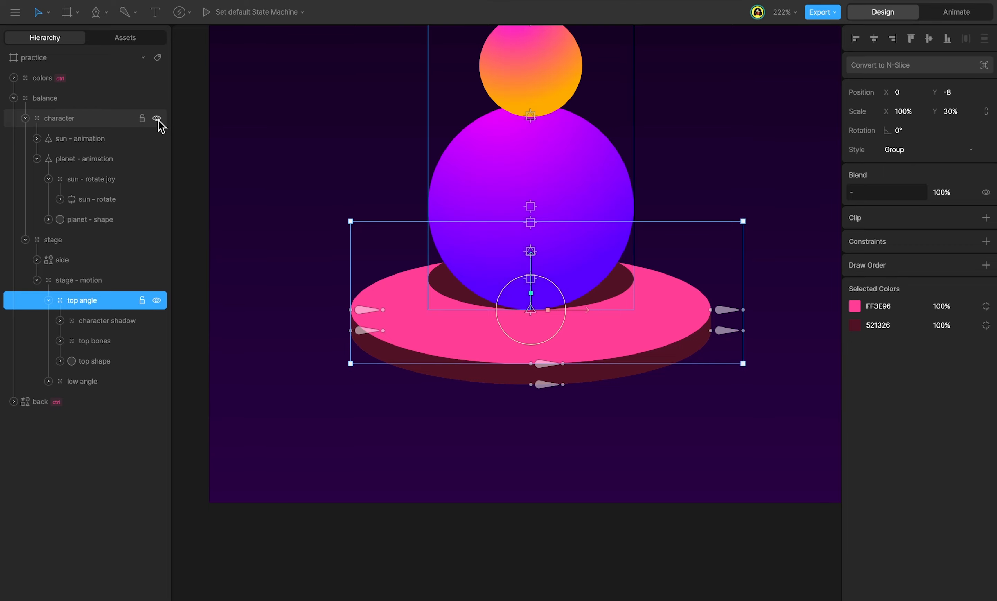
Create an empty group on the stage surface, nest it in the top angle group and name it sun - track
left_click(450, 290)
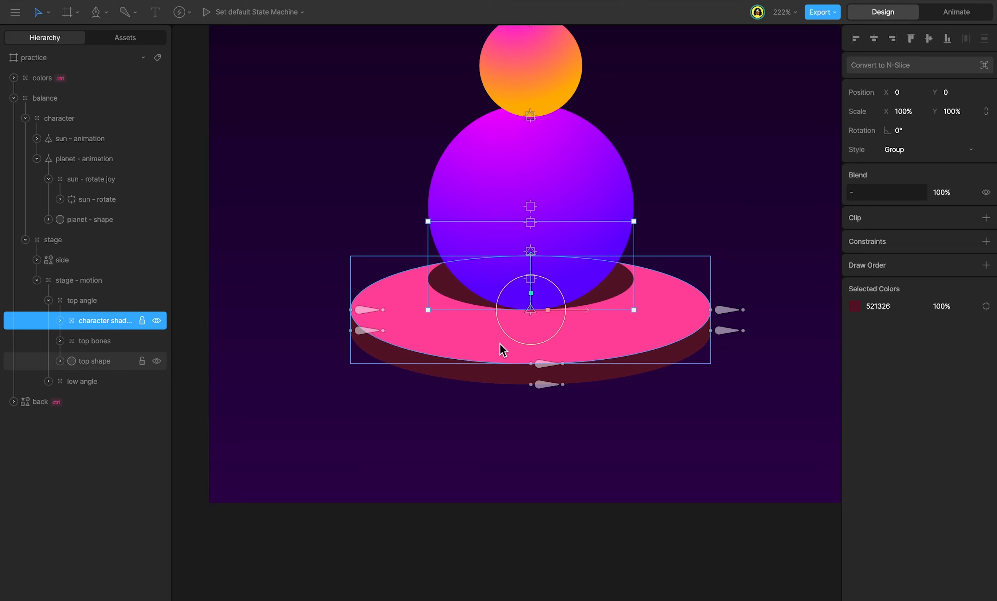
key("g")
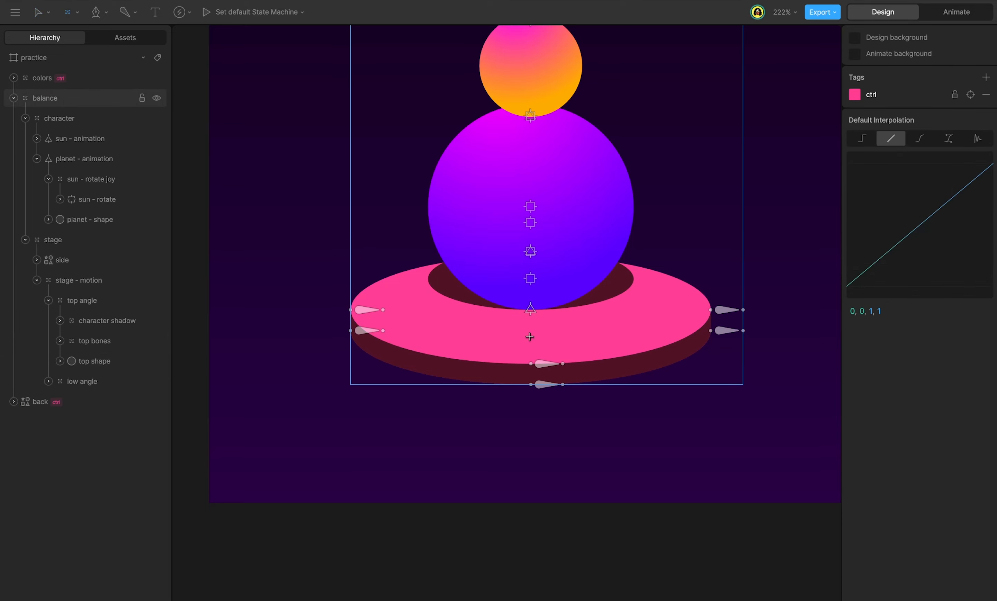
left_click(529, 334)
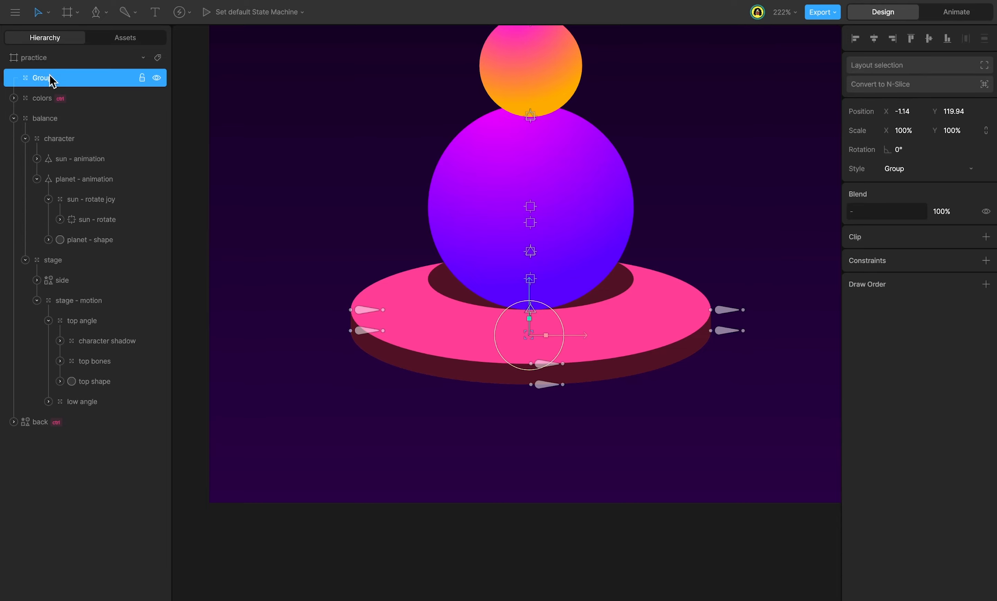
left_click_drag(51, 78, 96, 324)
double_click(96, 322)
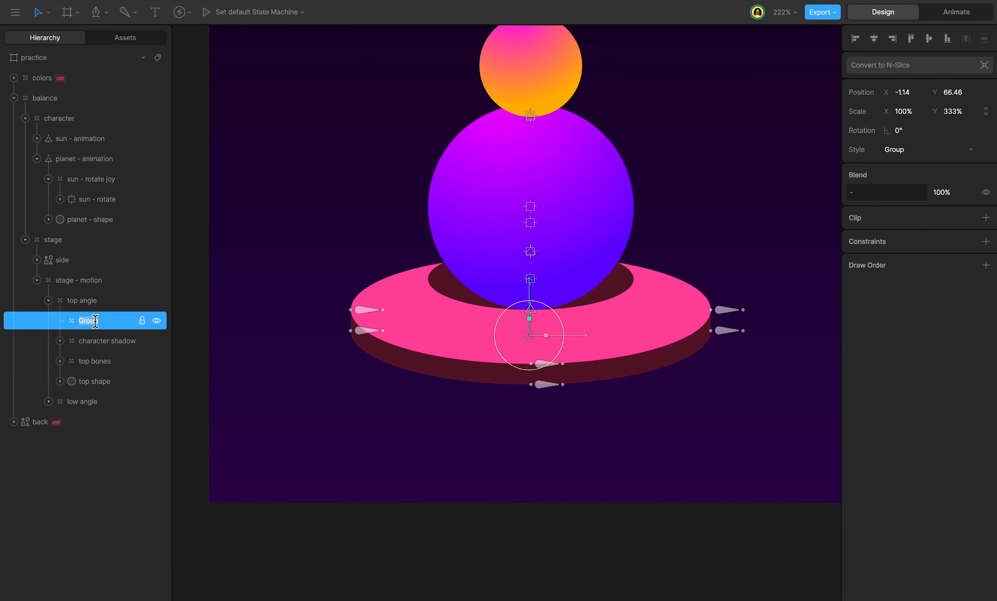
type("sun - track")
key("Return")
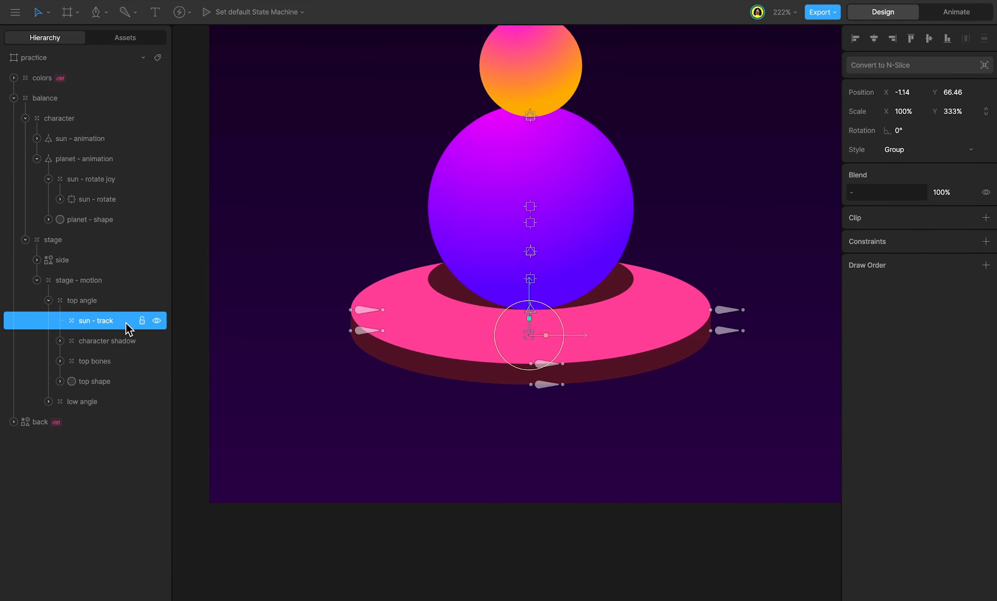
Set the sun - track group's X position to 0 and move it down to a Y position of about 74
left_click(914, 91)
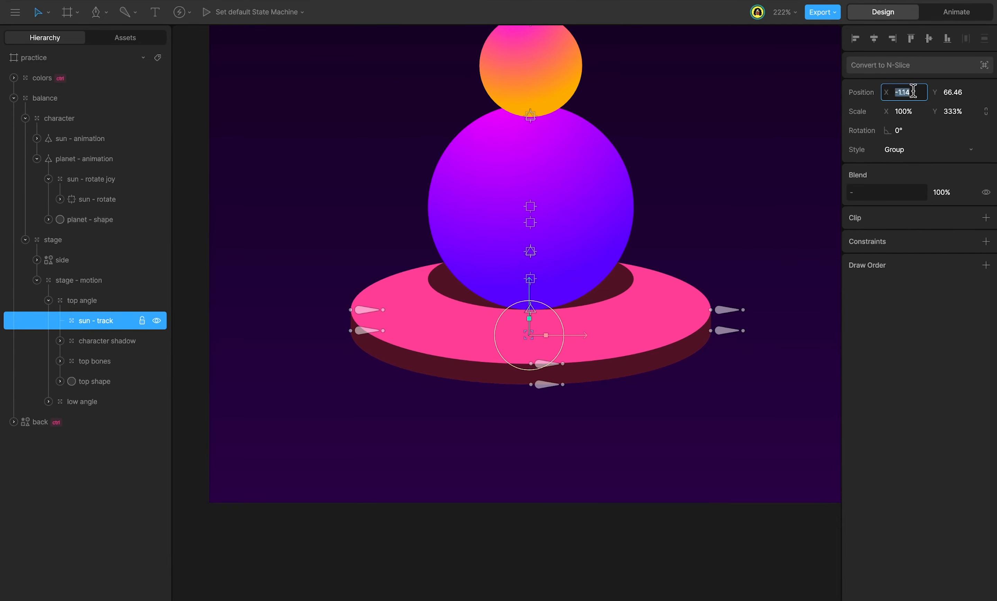
type("0")
key("Return")
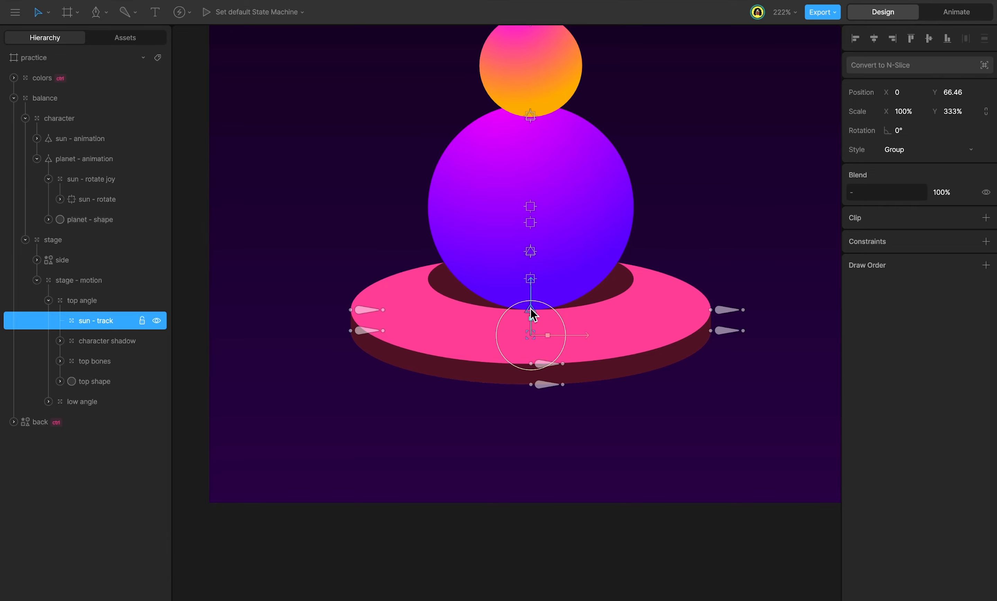
mouse_move(531, 296)
left_mouse_down()
mouse_move(531, 305)
mouse_move(530, 293)
left_mouse_up()
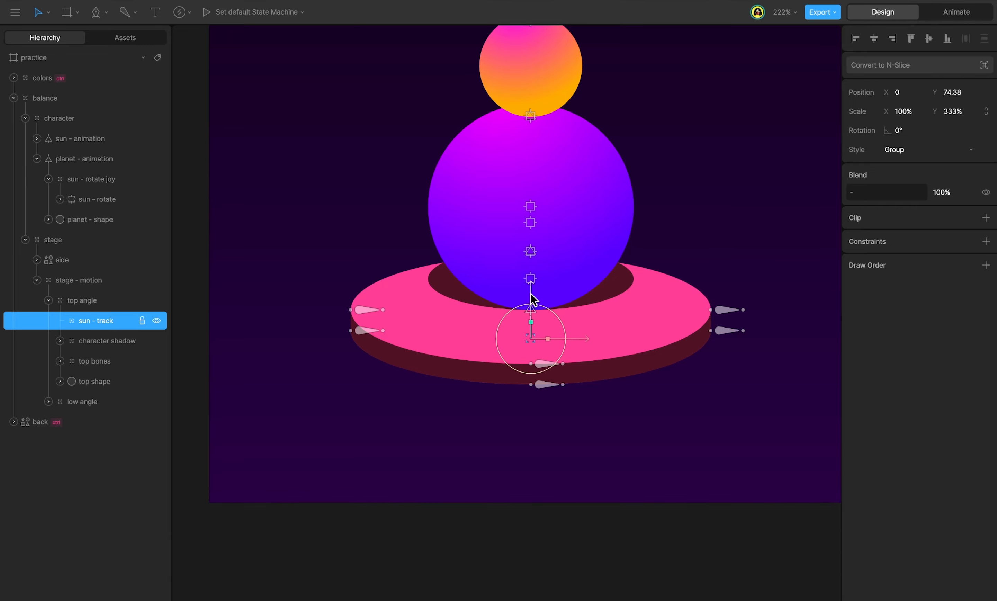
Add a Translation constraint to the character group
left_click(84, 120)
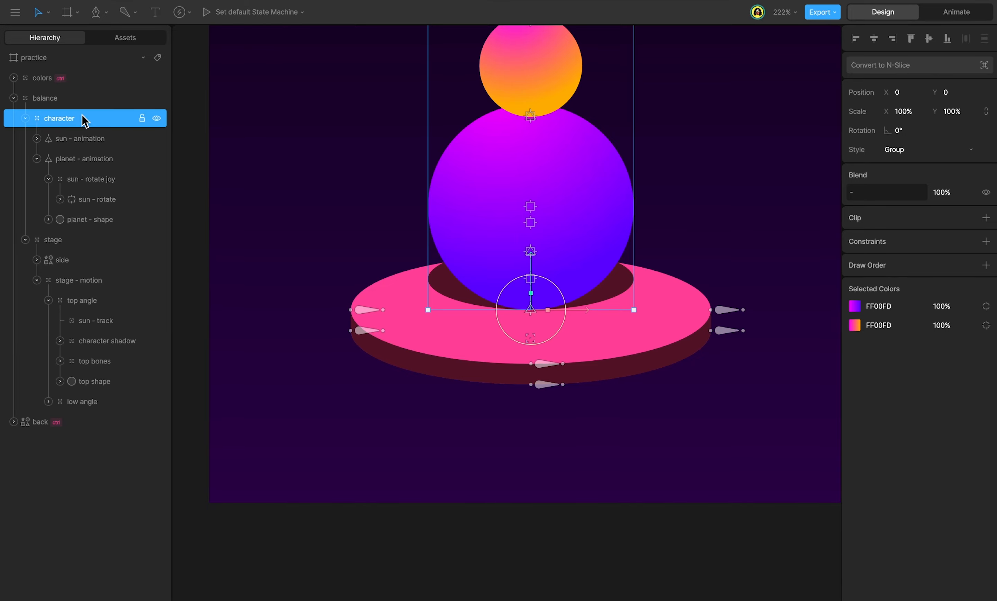
left_click(985, 243)
left_click(954, 286)
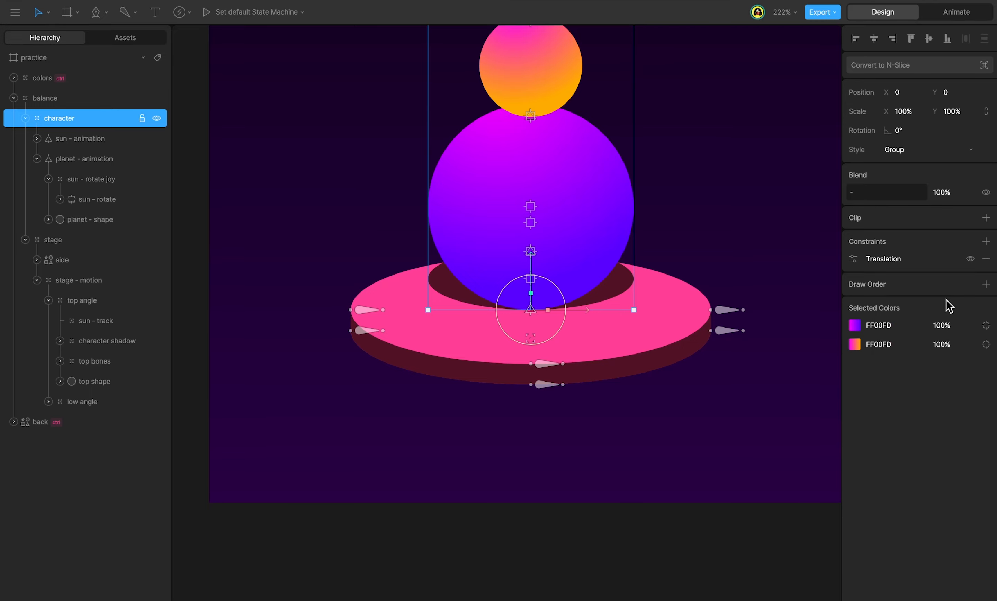
Set the sun - track group as the target of the character group's Translation constraint
left_click(856, 260)
left_click(820, 325)
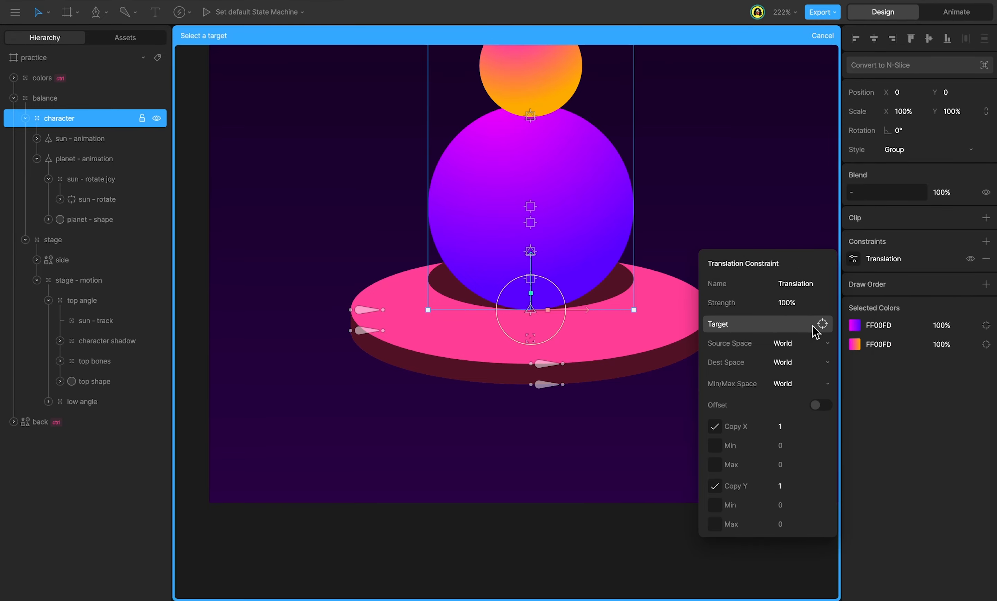
left_click(531, 338)
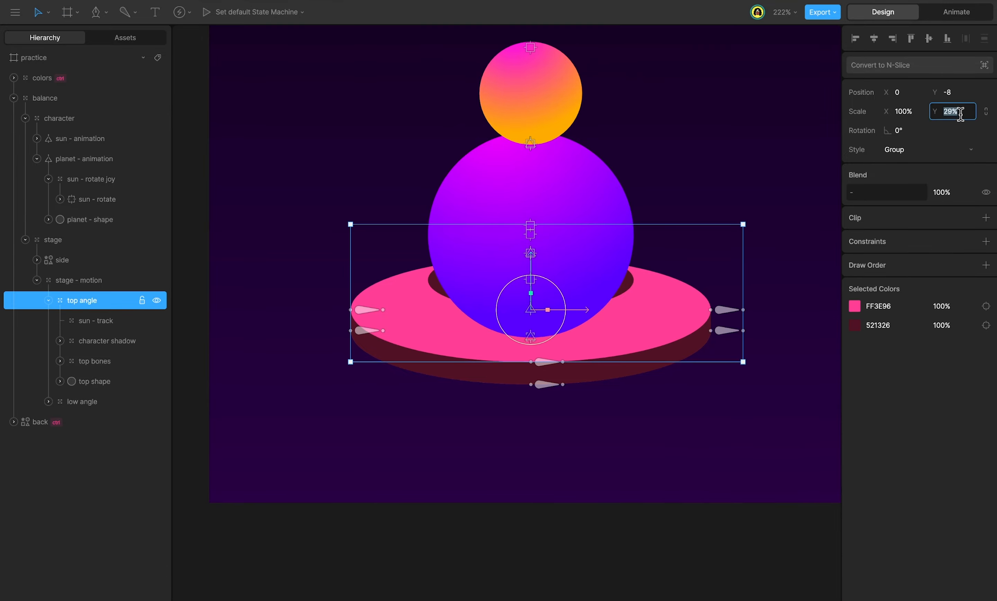
Test the constraint by varying the top angle group's Y scale up and down, and return it to 30%
key("Down")
key("Down")
key("Down")
key("Down")
key("Down")
key("Down")
key("Down")
key("Down")
key("Down")
key("Down")
key("Down")
key("Up")
key("Up")
key("Up")
key("Up")
key("Up")
key("Up")
key("Up")
key("Up")
key("Up")
key("Up")
key("Up")
key("Up")
key("Up")
key("Up")
key("Up")
key("Up")
key("Up")
key("Up")
key("Up")
key("Up")
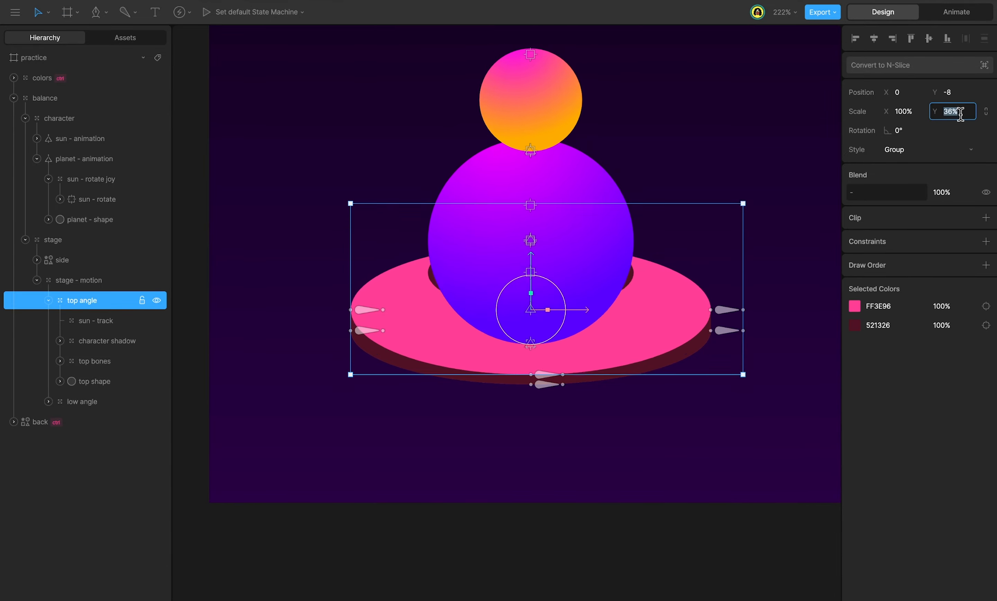
key("Down")
key("Down")
key("Down")
key("Down")
key("Down")
key("Down")
key("Down")
key("Down")
key("Down")
key("Down")
key("Down")
key("Down")
key("Down")
key("Down")
key("Down")
key("Down")
key("Down")
key("Down")
key("Down")
key("Up")
key("Up")
key("Up")
key("Up")
key("Up")
key("Up")
key("Up")
key("Up")
key("Up")
key("Up")
key("Up")
key("Up")
key("Up")
key("Up")
key("Up")
key("Up")
key("Up")
key("Up")
key("Up")
key("Up")
key("Down")
key("Down")
key("Down")
key("Down")
key("Down")
key("Down")
key("Down")
key("Down")
key("Down")
key("Down")
key("Down")
key("Down")
key("Down")
key("Down")
key("Down")
key("Down")
key("Down")
key("Down")
key("Down")
key("Down")
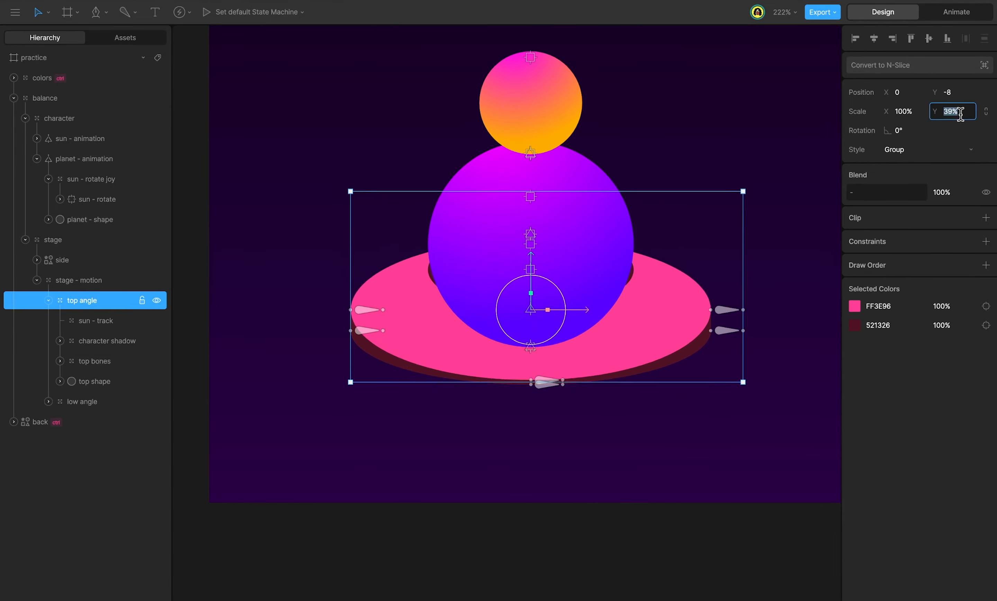
key("Up")
key("Up")
key("Up")
key("Up")
key("Up")
key("Up")
key("Up")
key("Up")
key("Up")
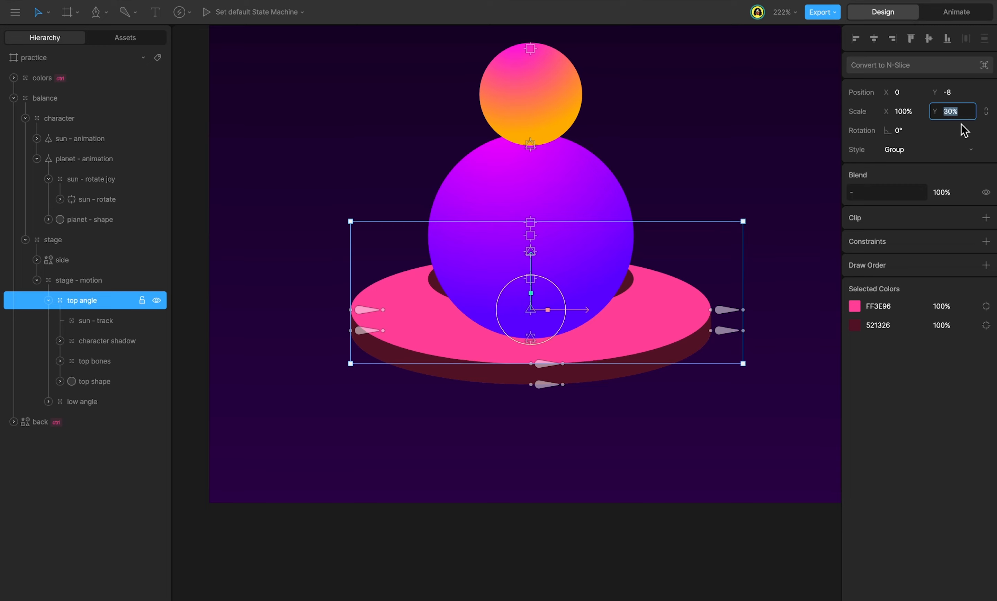
key("Return")
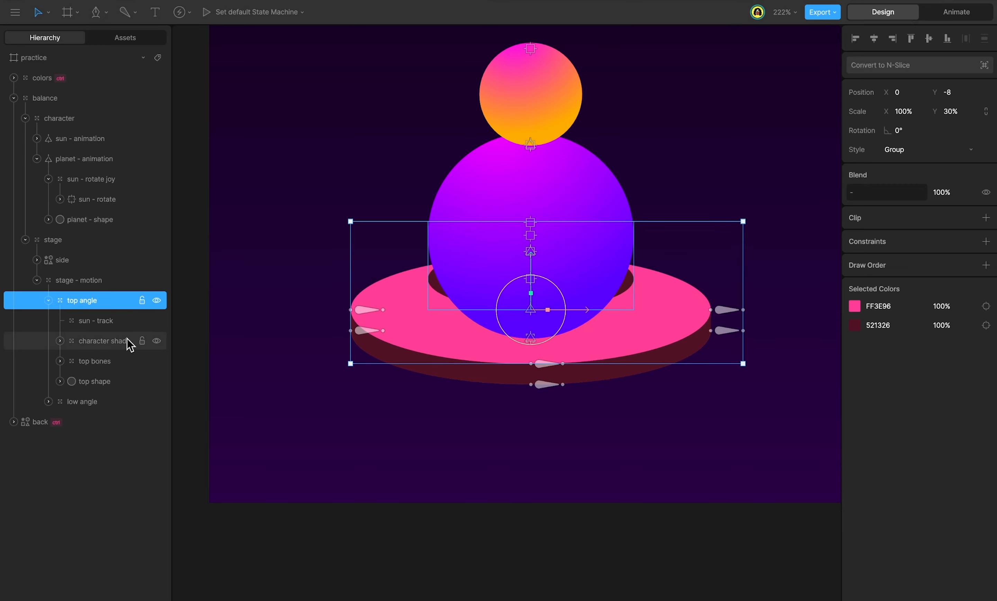
Move the character shadow group down to a Y position of 88
left_click(127, 339)
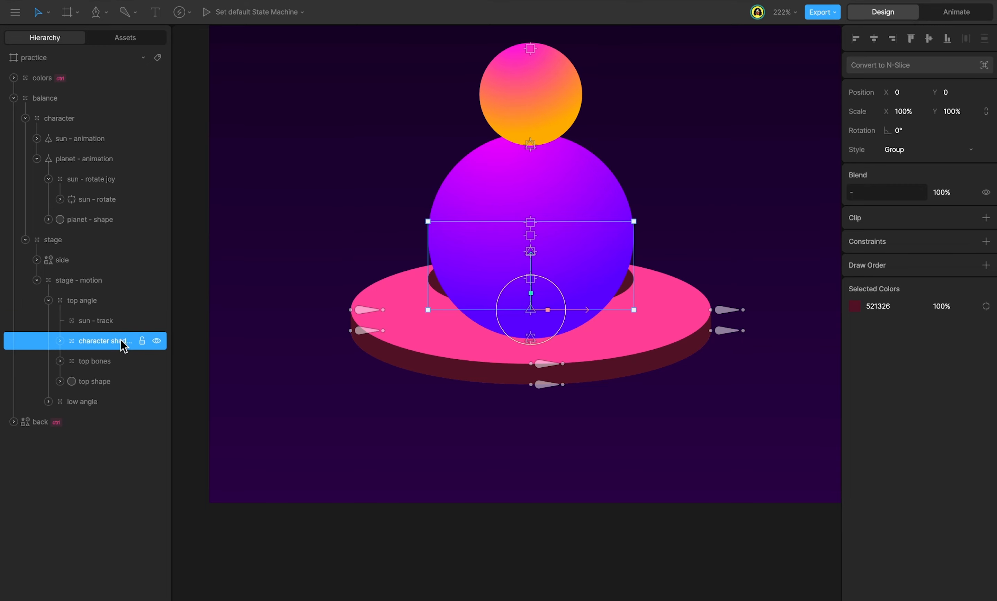
left_click_drag(959, 94, 954, 61)
Set the character group's opacity to 50% and preview the loop character animation over its shadow
left_click(89, 119)
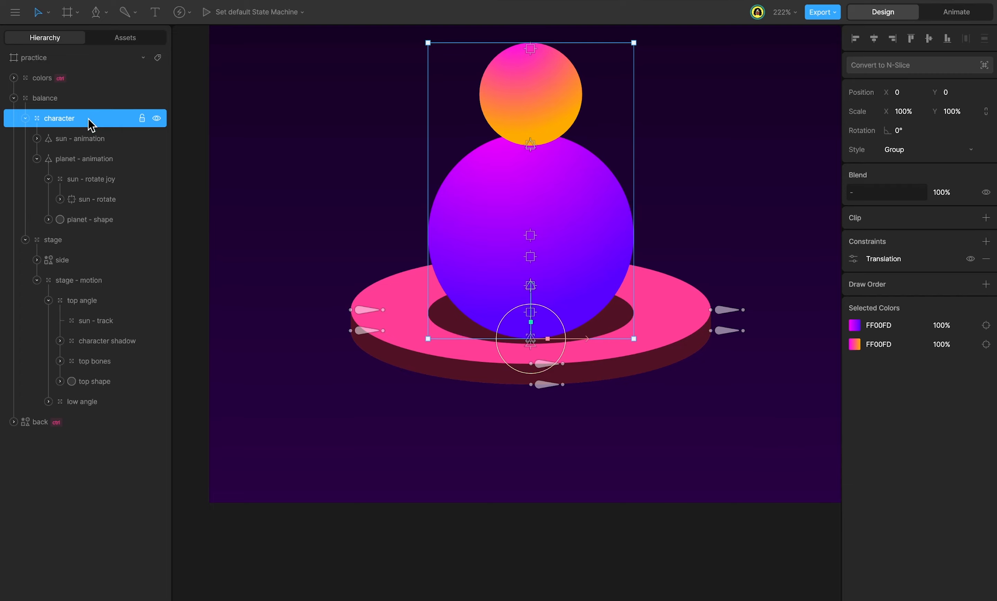
left_click(950, 192)
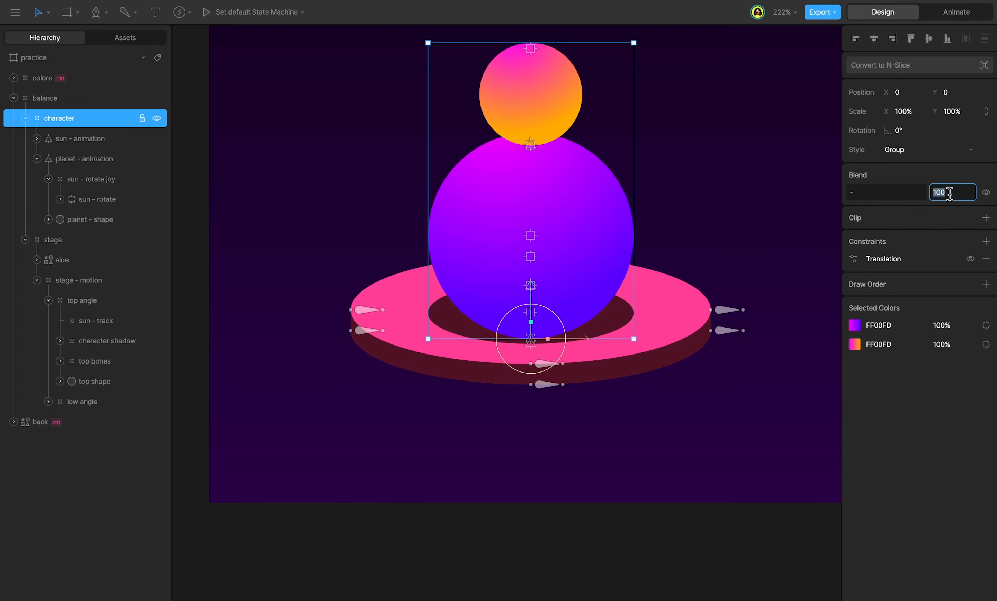
type("50")
key("Return")
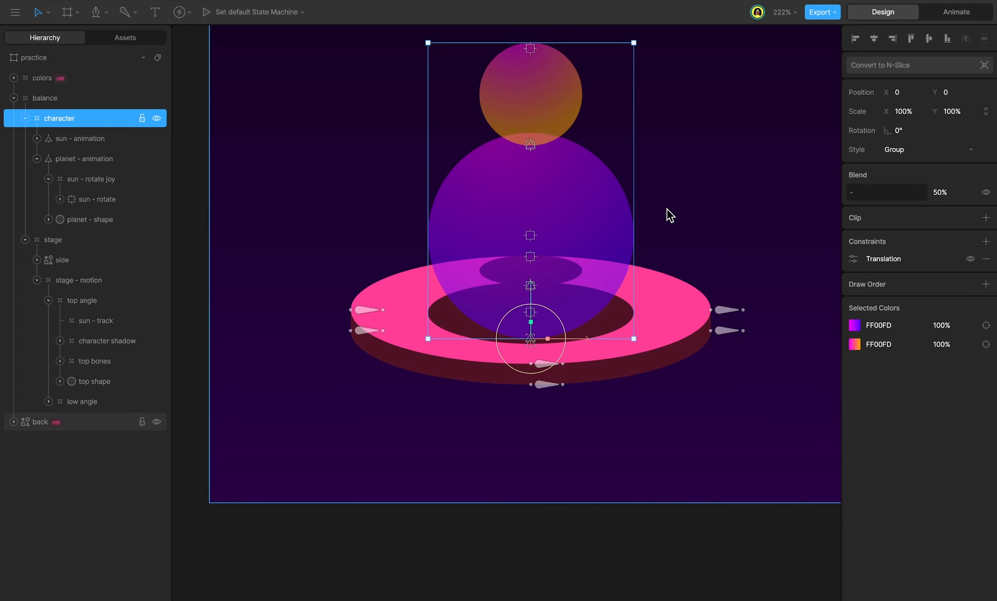
key("Tab")
scroll(636, 272, "down", 3)
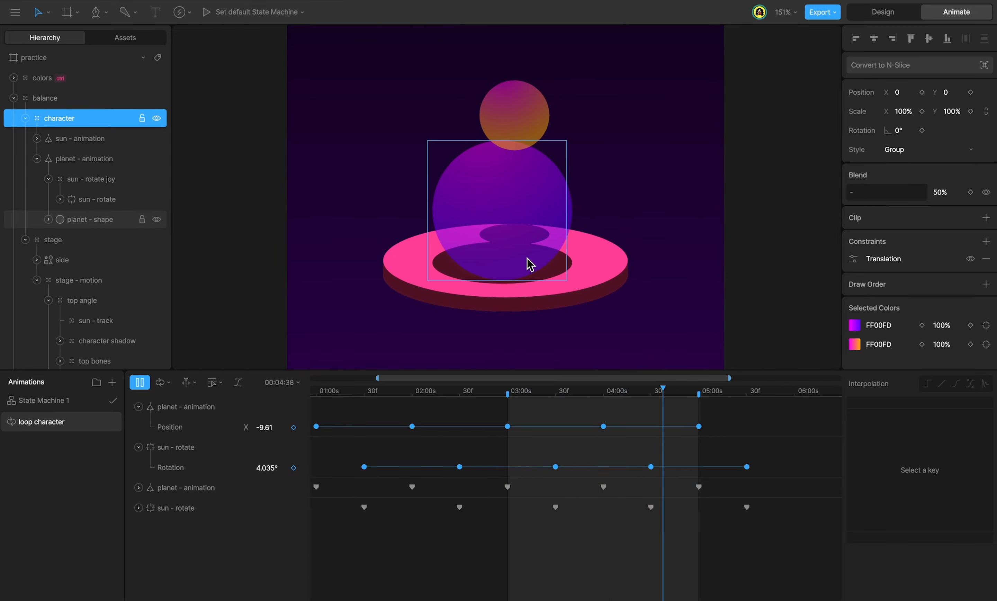
key("Tab")
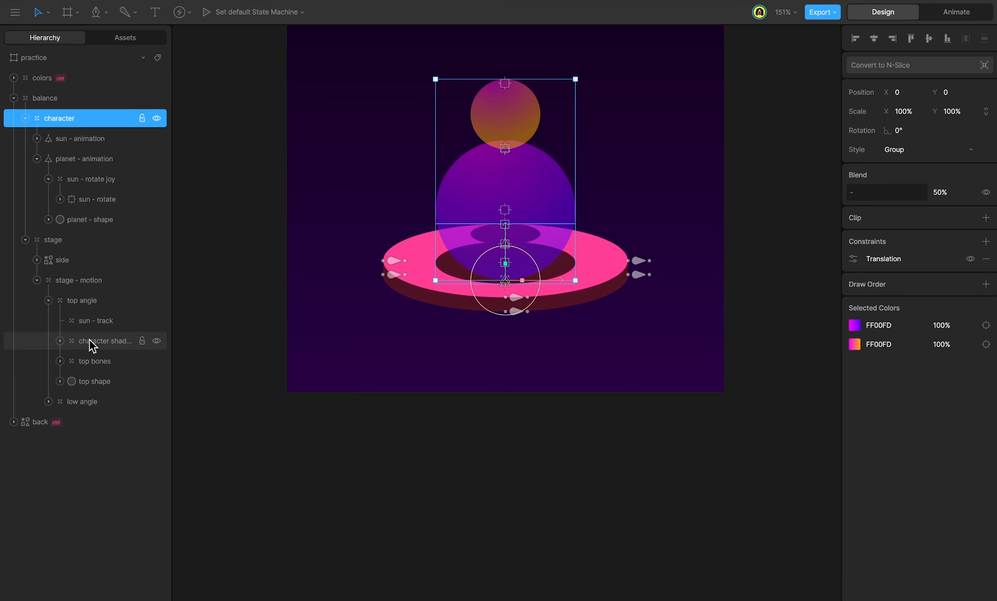
Clip the character shadow group with the top shape
left_click(92, 344)
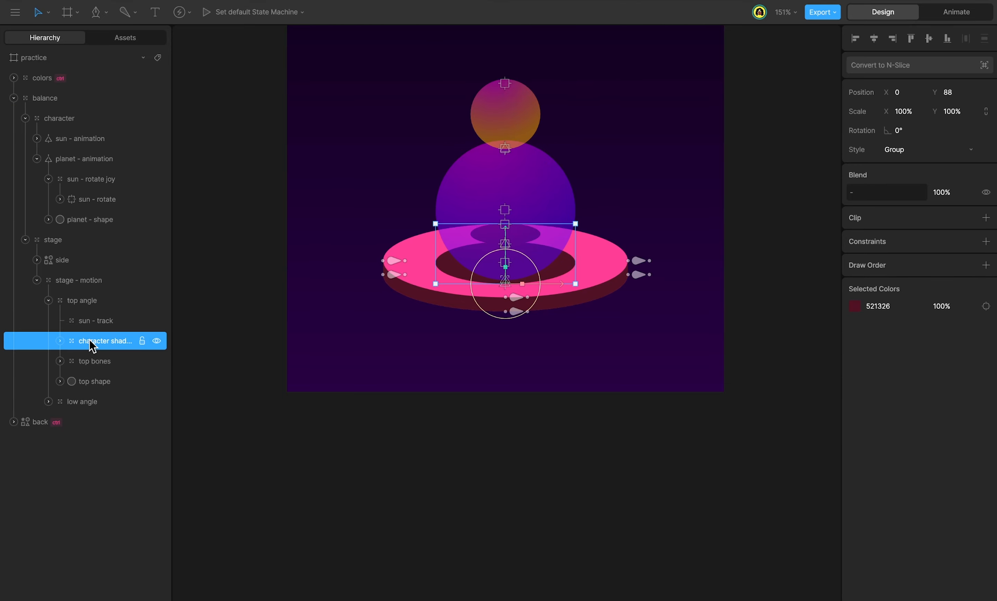
left_click(986, 217)
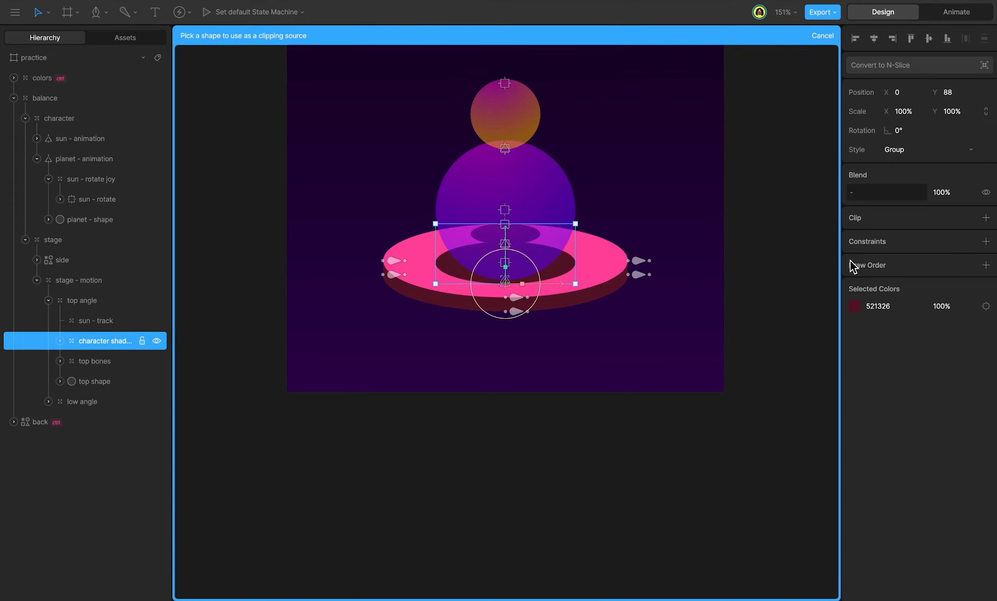
left_click(410, 262)
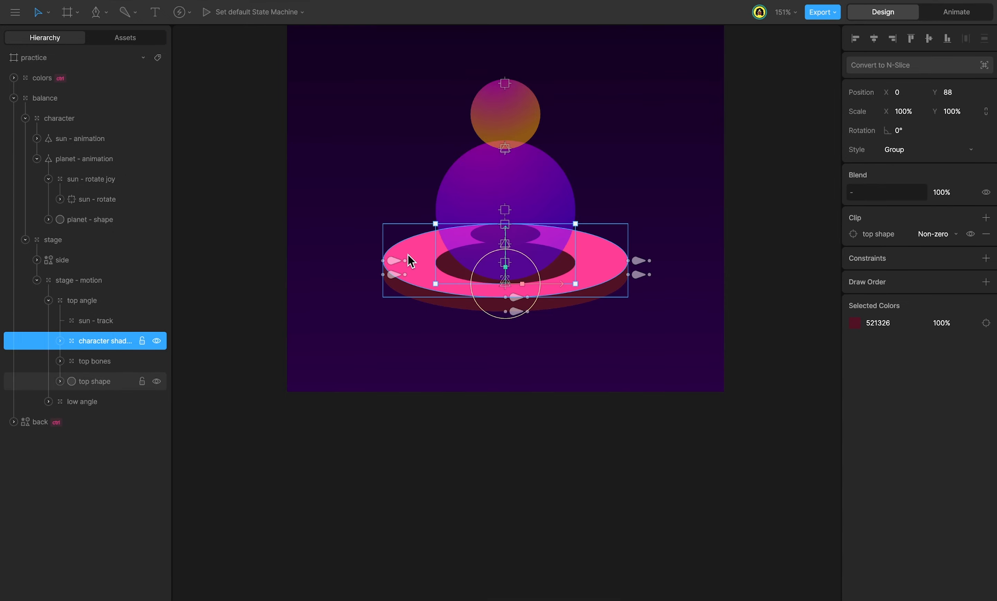
In Animate mode, duplicate the loop character animation and rename the copy loop stage
key("Tab")
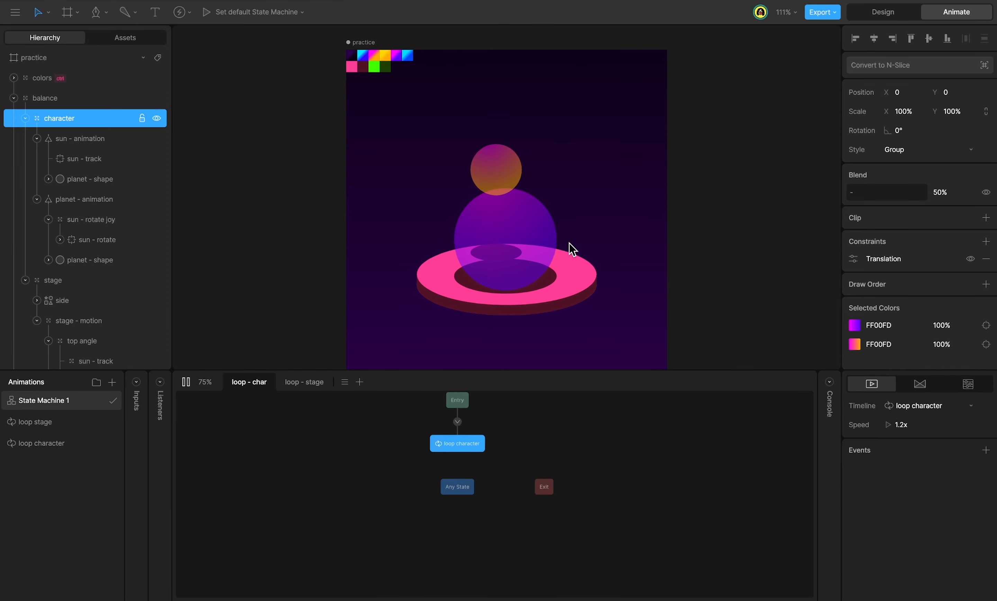
left_click(87, 429)
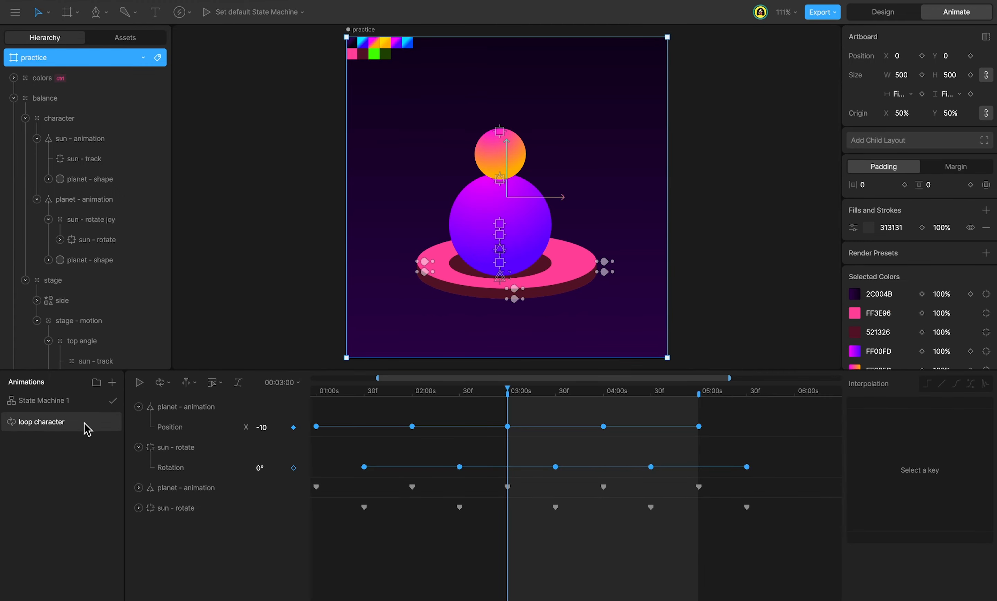
right_click(87, 429)
left_click(135, 463)
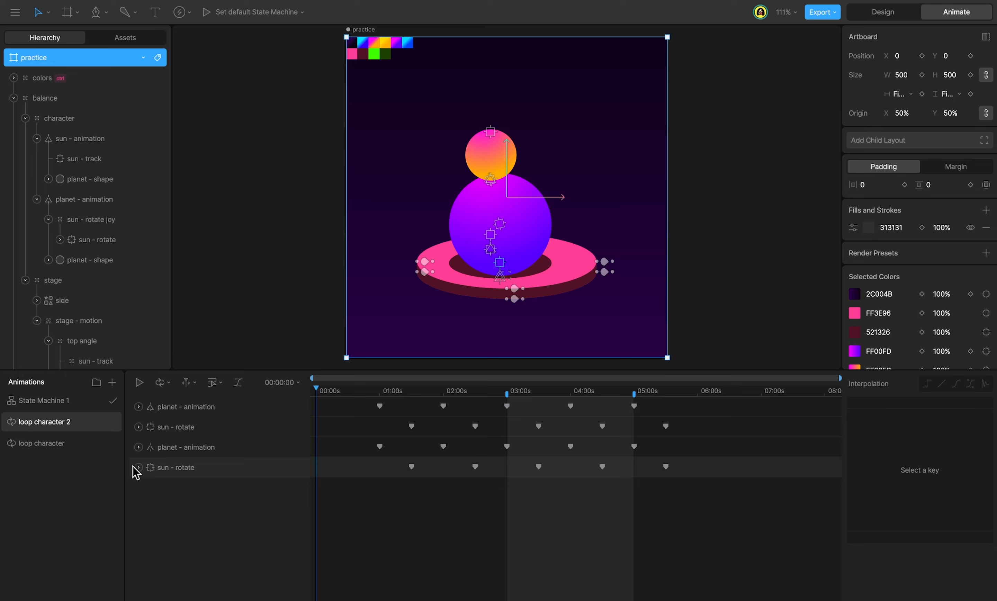
double_click(83, 427)
type("loop stage")
key("Return")
Delete all the copied planet - animation and sun - rotate tracks from the loop stage timeline
left_click(193, 410)
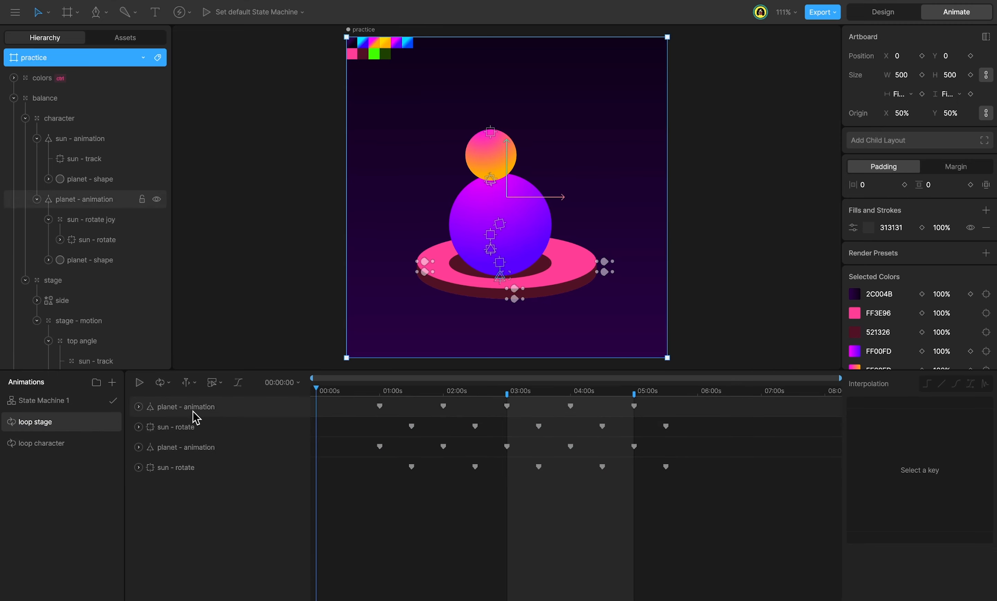
left_click(193, 469, "shift")
key("Delete")
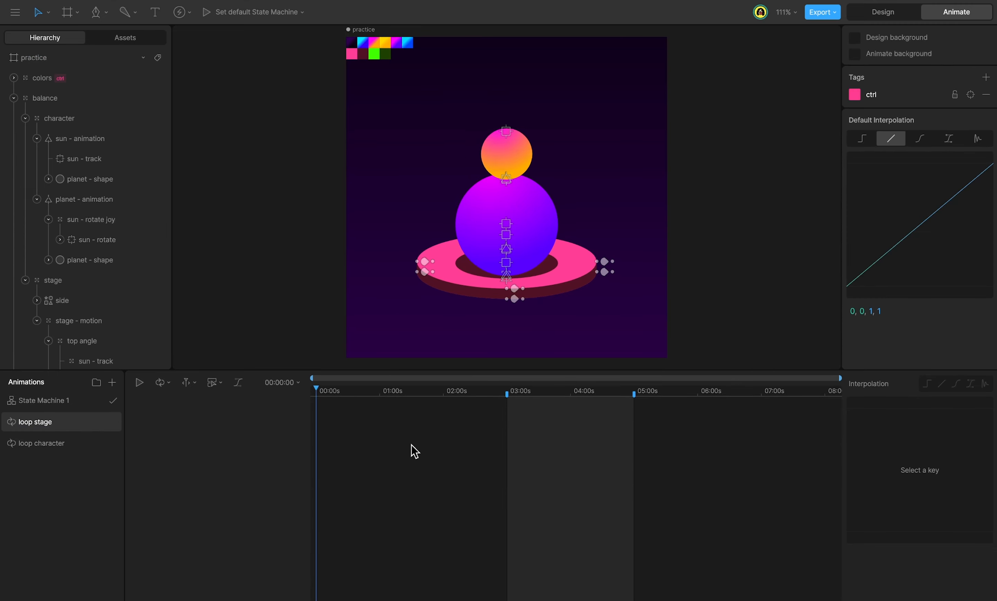
At 3 seconds, key the Y scale of the top angle and low angle groups at 30%
left_click(506, 391)
left_click_drag(507, 401, 506, 401)
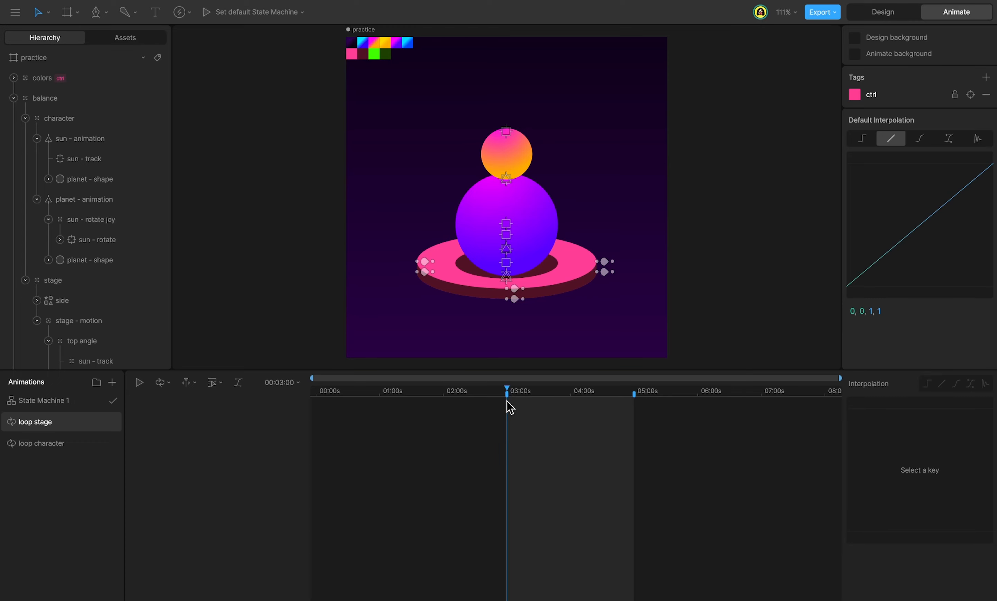
scroll(104, 326, "down", 5)
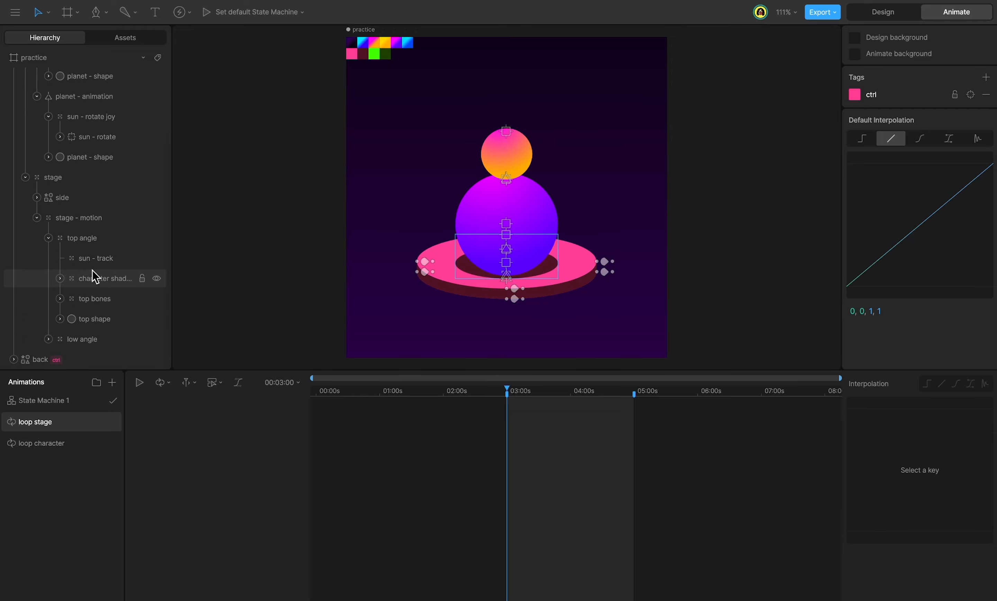
left_click(93, 239)
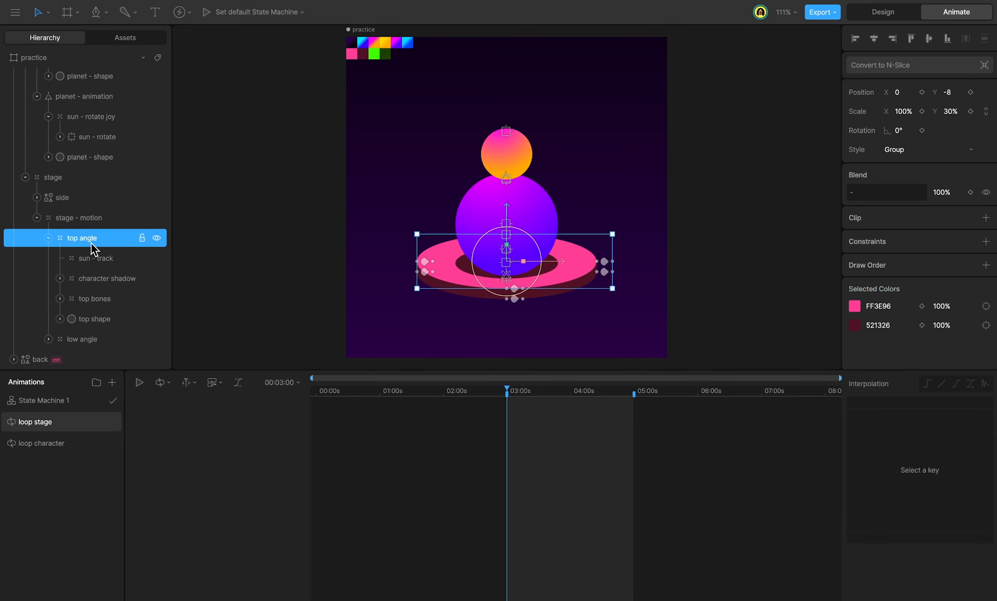
left_click(970, 111)
left_click(100, 340)
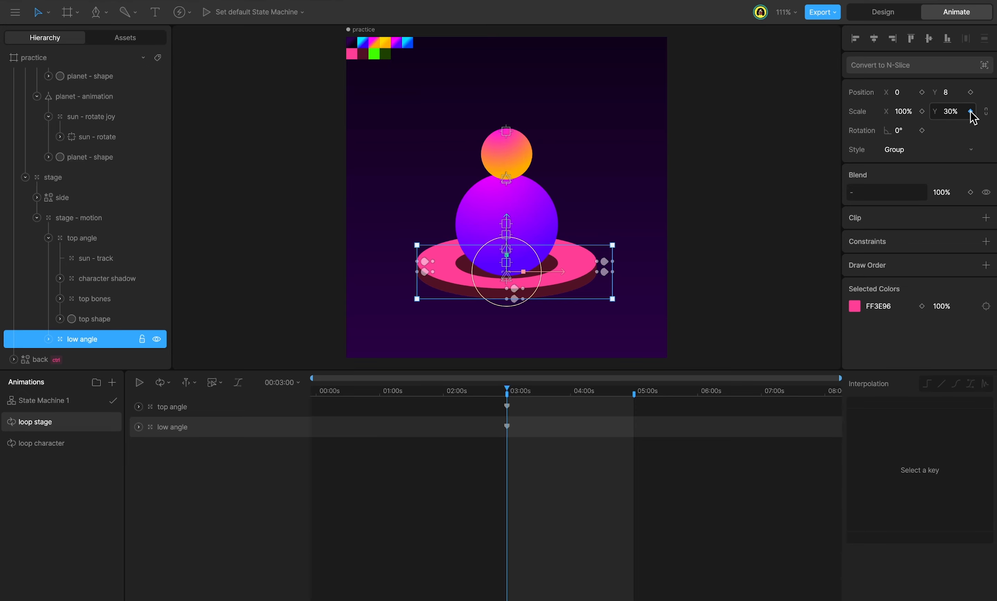
Key the balance group's Y position of 100 at 3 seconds
scroll(62, 234, "up", 5)
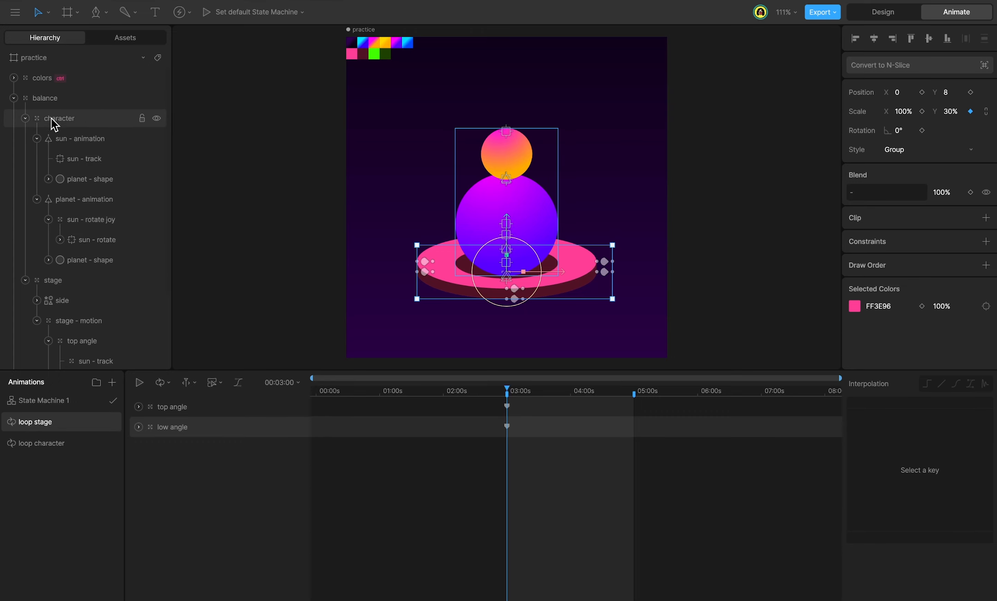
left_click(59, 103)
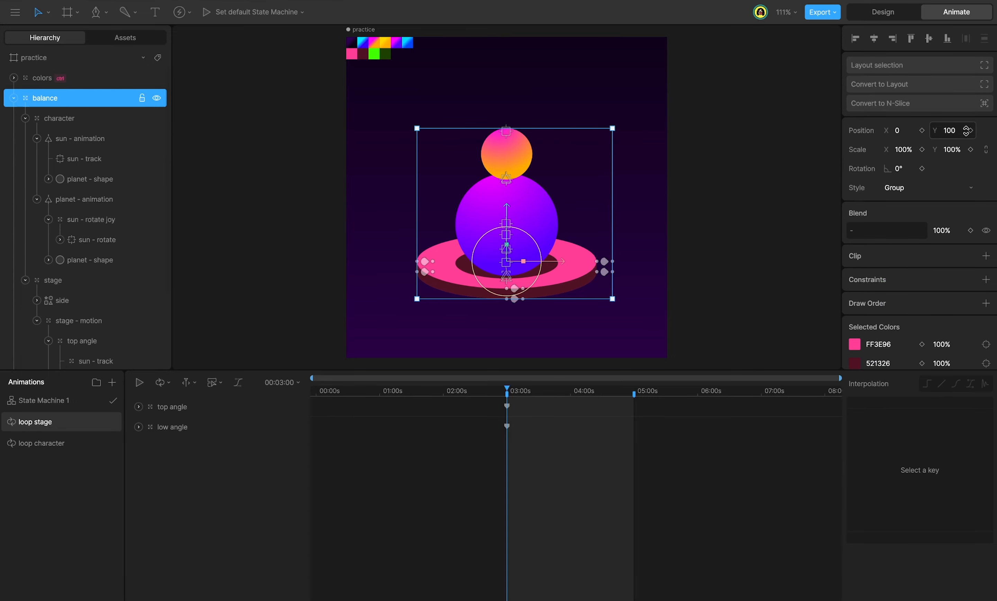
left_click(971, 131)
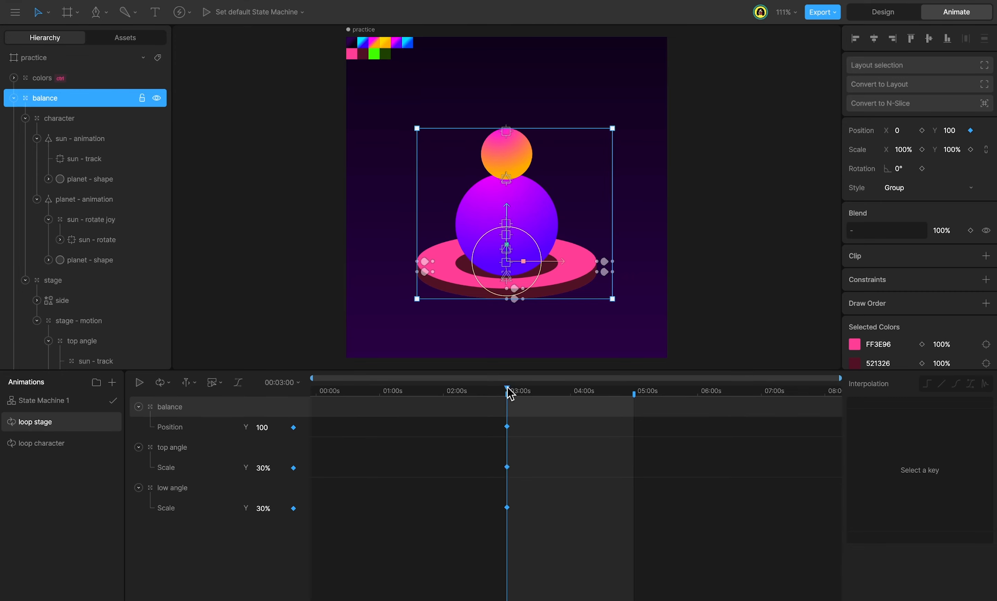
At 4 seconds, set the Y scale of the top angle and low angle groups to 40%
left_click_drag(508, 389, 571, 409)
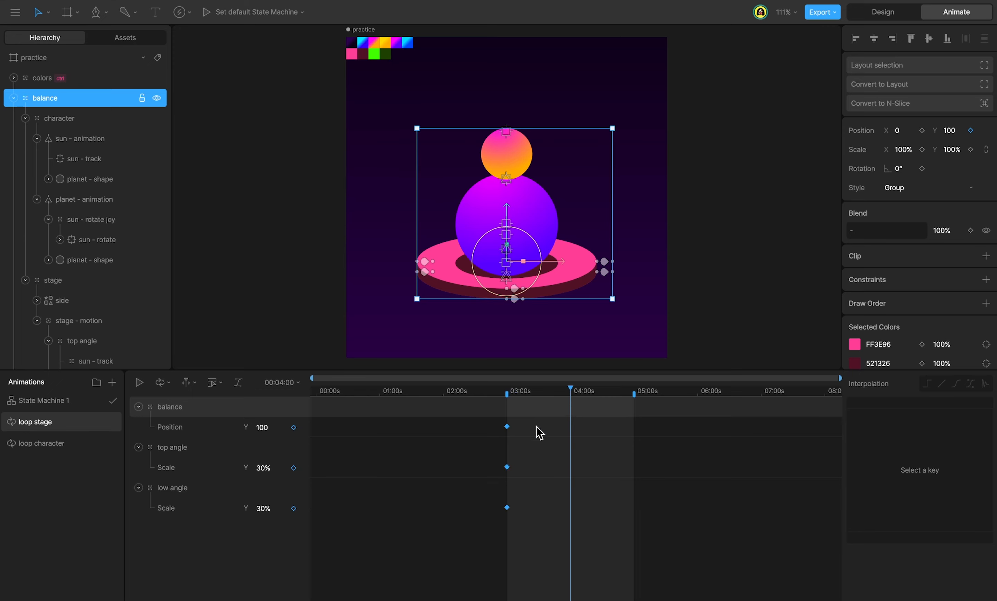
left_click(274, 467)
type("40")
key("Return")
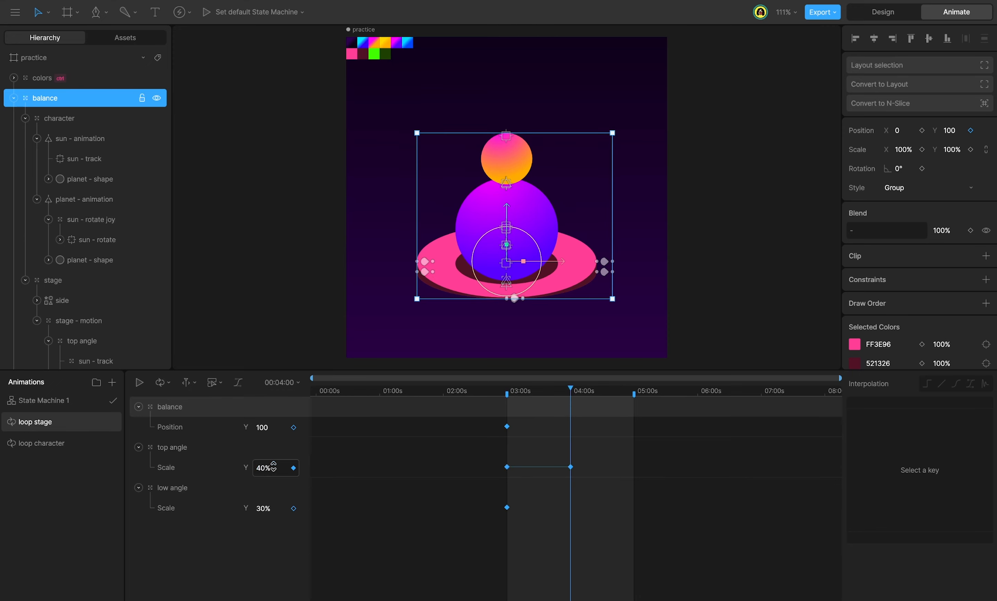
left_click(268, 508)
type("40")
key("Return")
Copy both groups' 3-second Y scale keys and paste them at 5 seconds
left_click_drag(570, 389, 635, 422)
left_click_drag(554, 456, 484, 522)
key("ctrl+c")
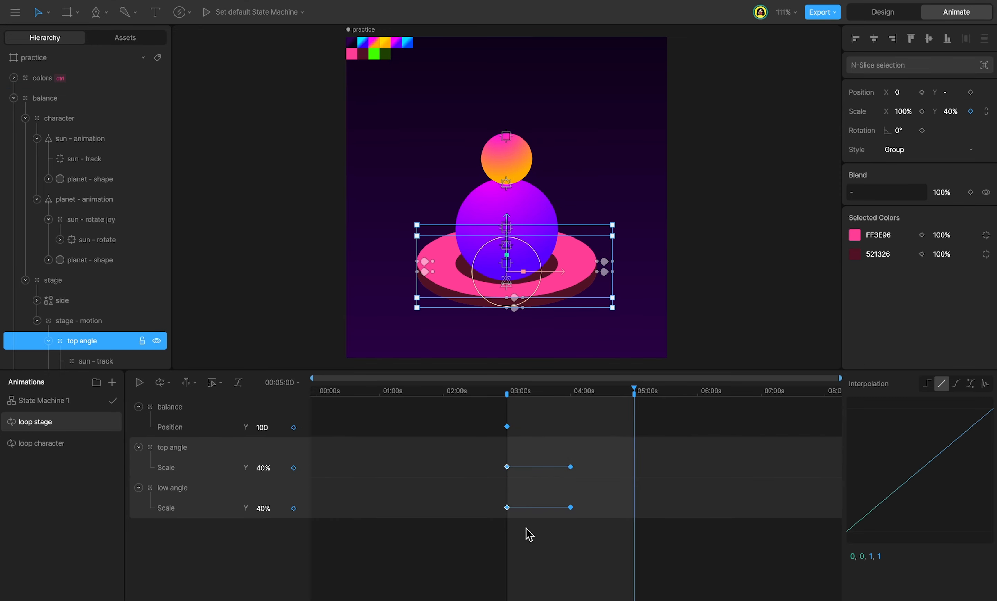
key("ctrl+v")
At 4 seconds, set the balance group's Y position to 115
left_click(570, 391)
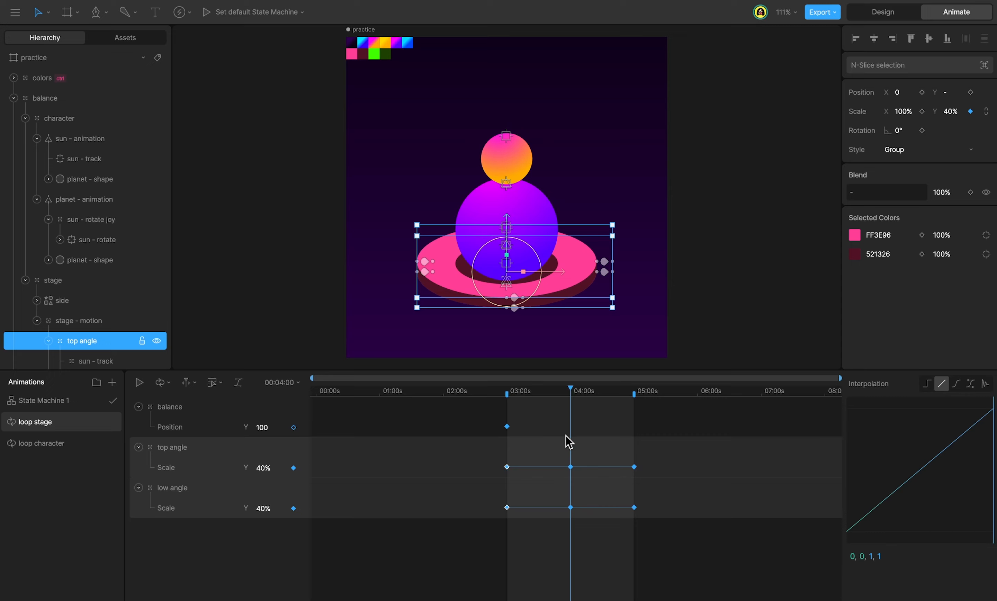
left_click(263, 428)
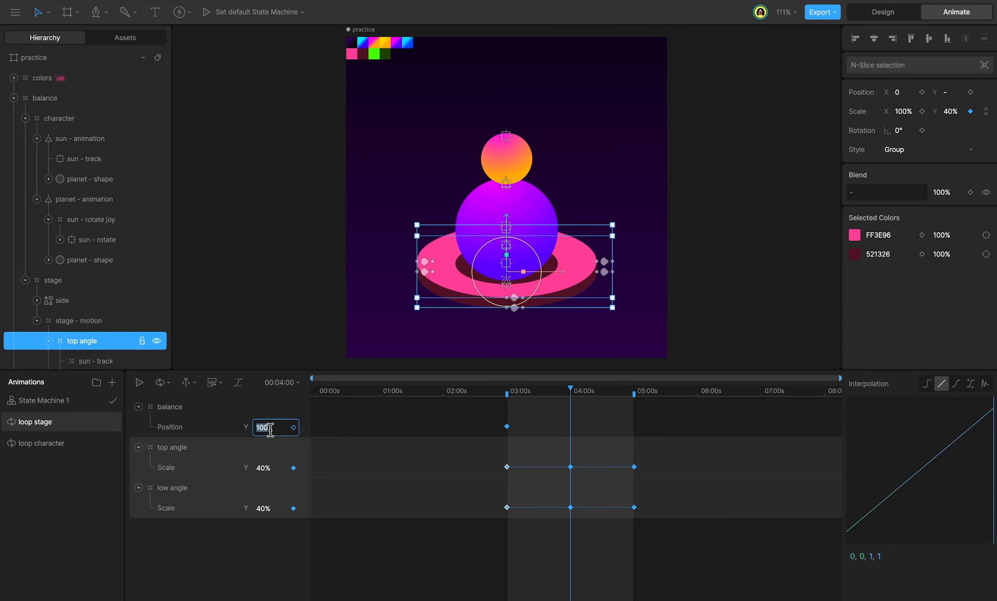
type("115")
key("Return")
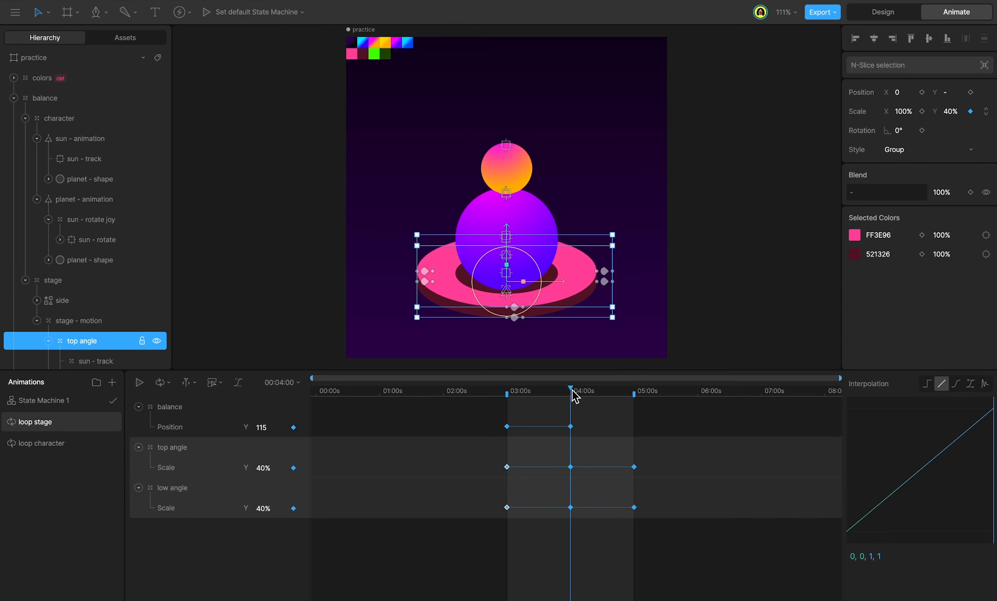
Copy the balance group's 3-second Y position key to 5 seconds and scrub back through the loop
left_click_drag(571, 392, 634, 392)
left_click(507, 426)
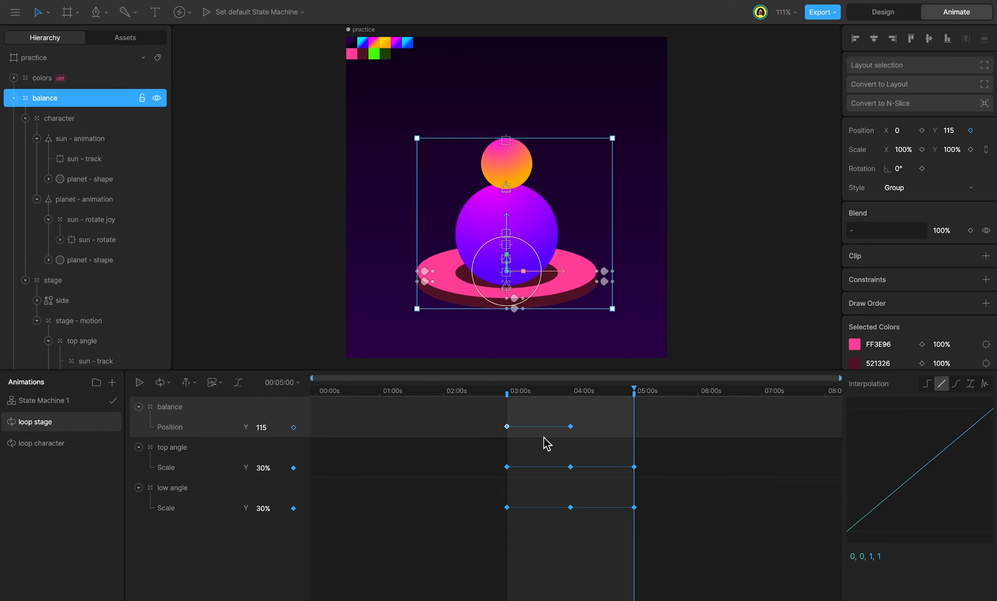
key("ctrl+c")
key("ctrl+v")
left_click_drag(627, 403, 547, 408)
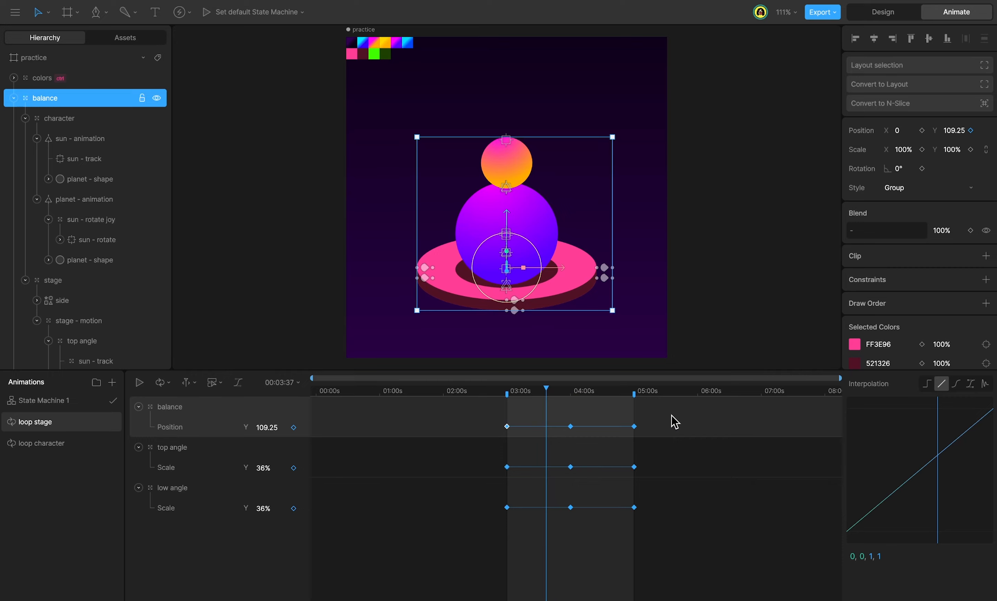
Apply cubic interpolation to all balance, top angle and low angle keys and paste copies of them starting at 5 seconds
left_click_drag(675, 421, 470, 528)
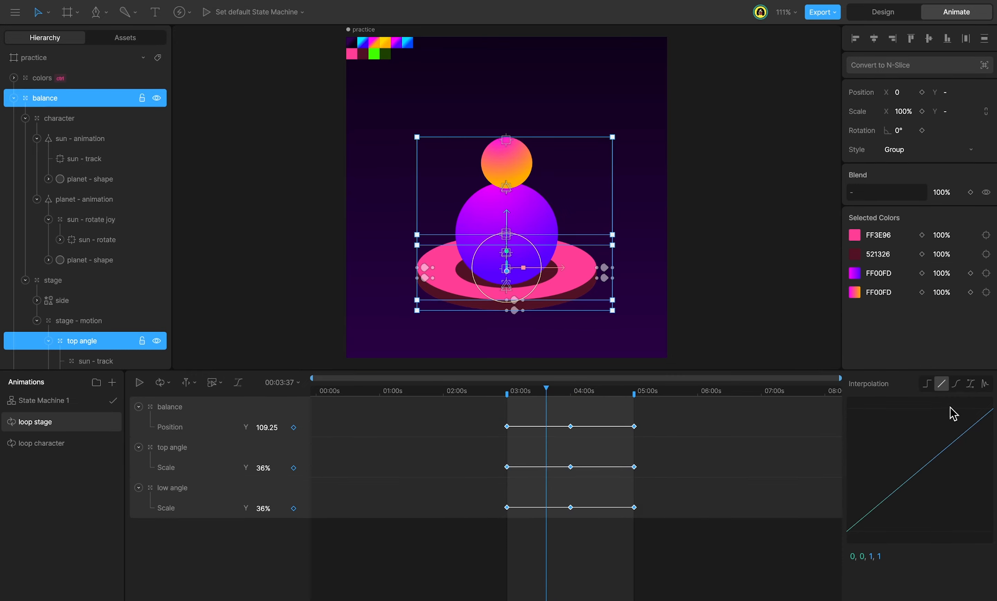
left_click(956, 384)
left_click_drag(670, 422, 489, 441)
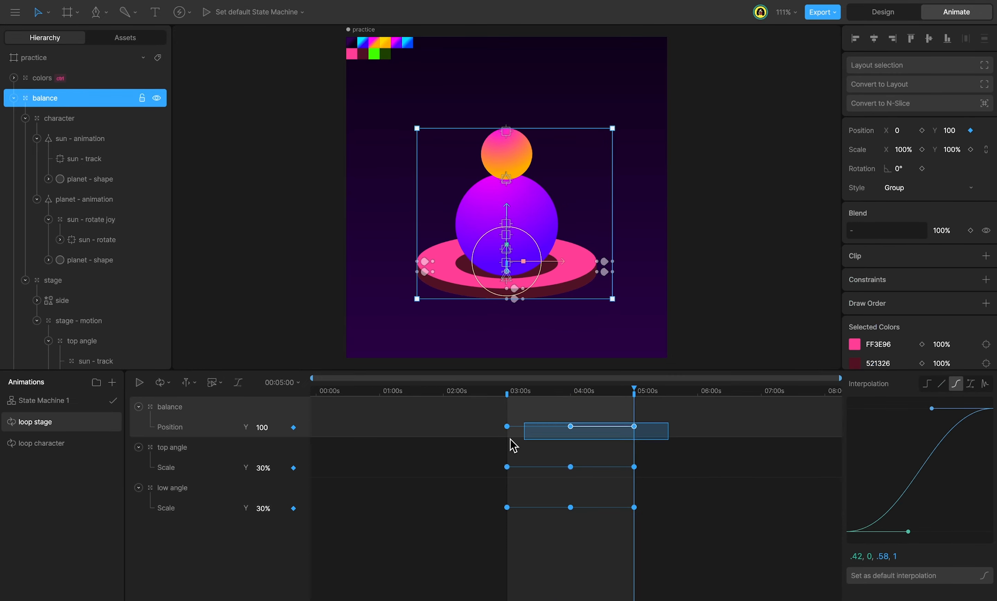
key("super+c")
key("super+v")
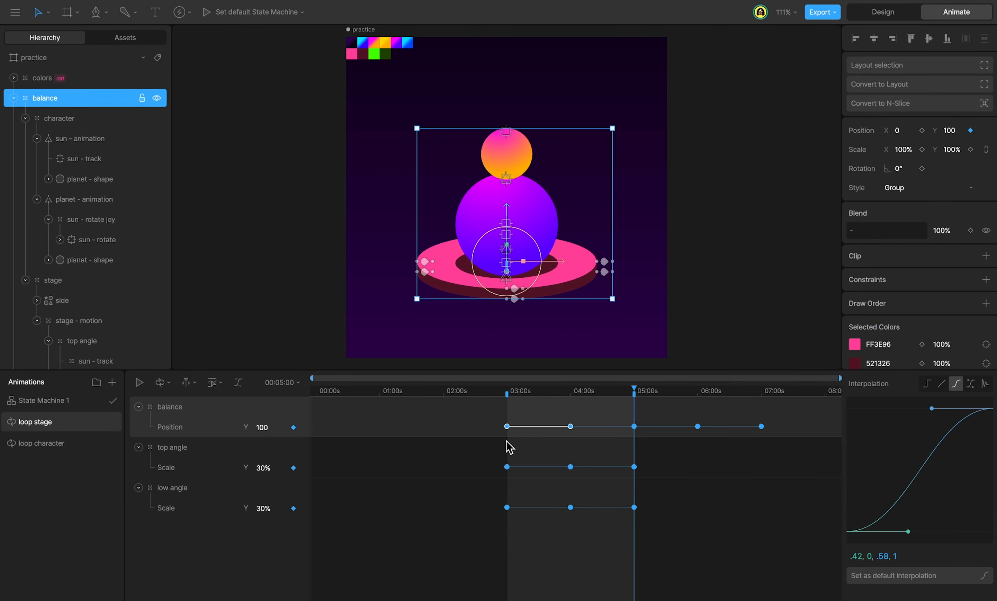
left_click_drag(653, 452, 349, 560)
key("super+c")
key("super+v")
Shift all keys on the three tracks two seconds earlier so they start at 1 second, and preview the loop
key("super+a")
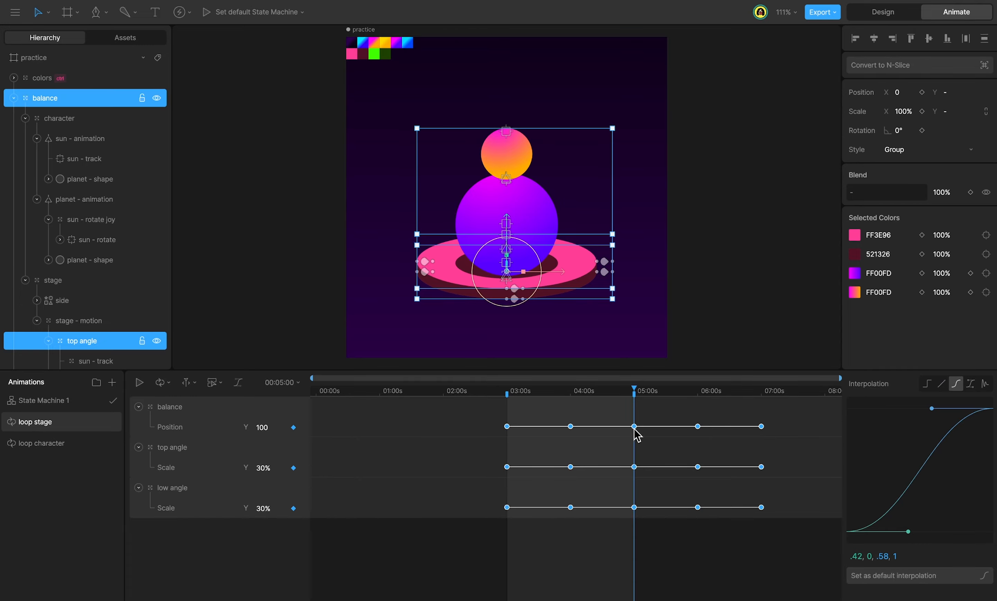
left_click_drag(635, 430, 506, 449)
left_click(597, 458)
key("space")
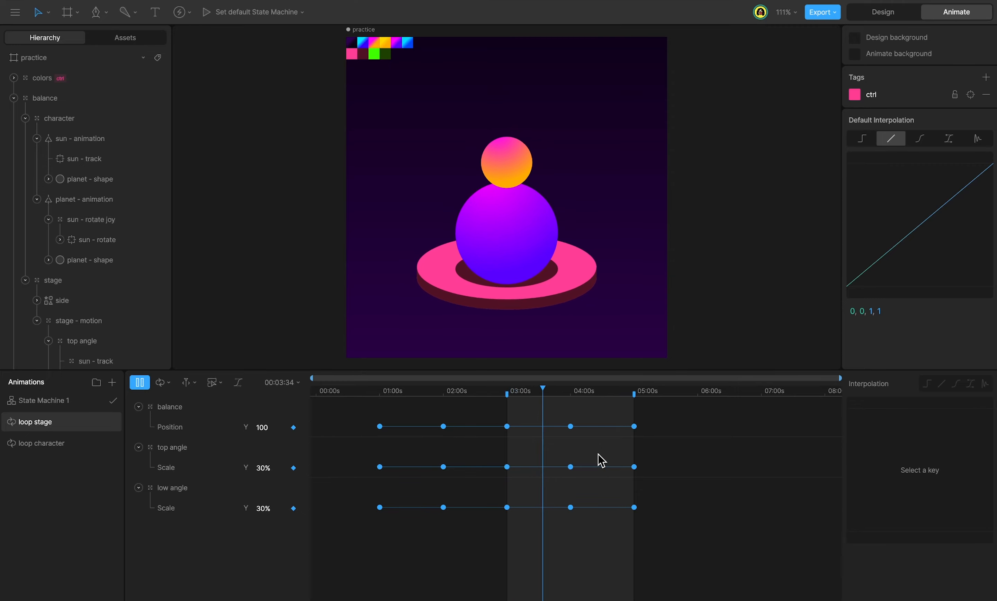
left_click_drag(578, 393, 514, 399)
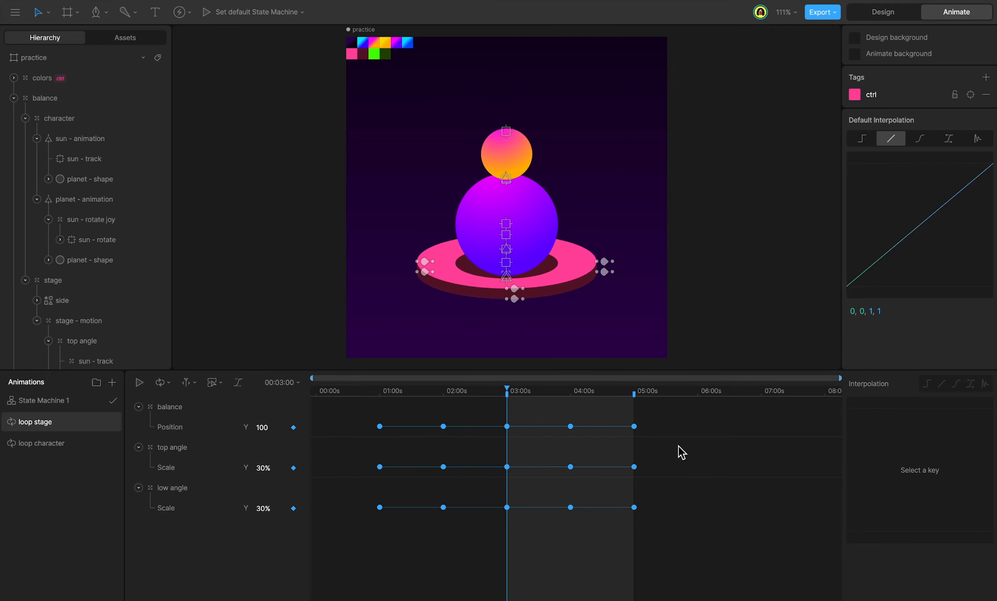
Offset the top angle and low angle Y scale keys 30 frames later than the balance position keys and play the loop
left_click_drag(682, 452, 374, 525)
scroll(523, 456, "up", 3)
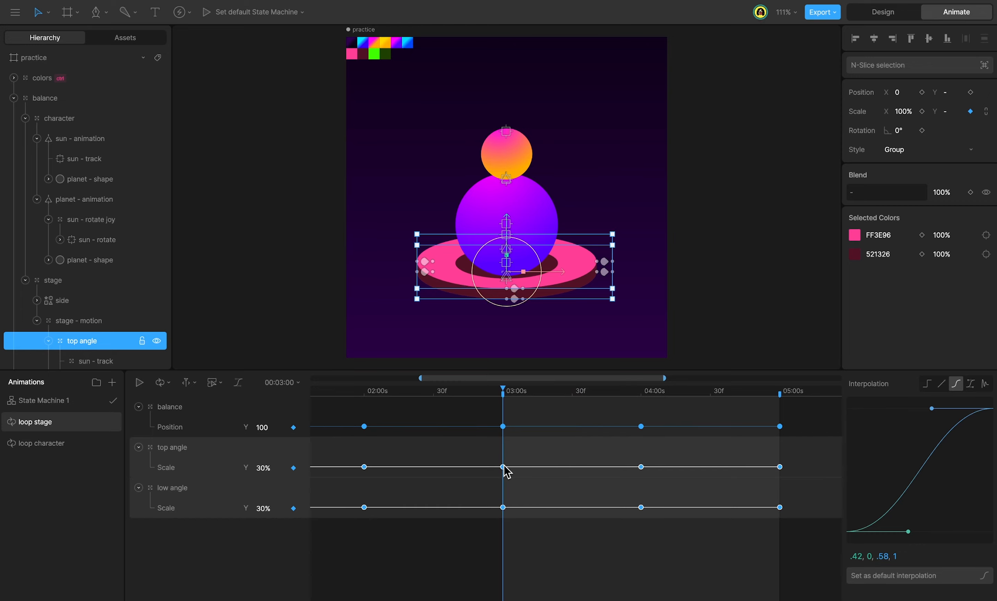
left_click_drag(504, 467, 575, 472)
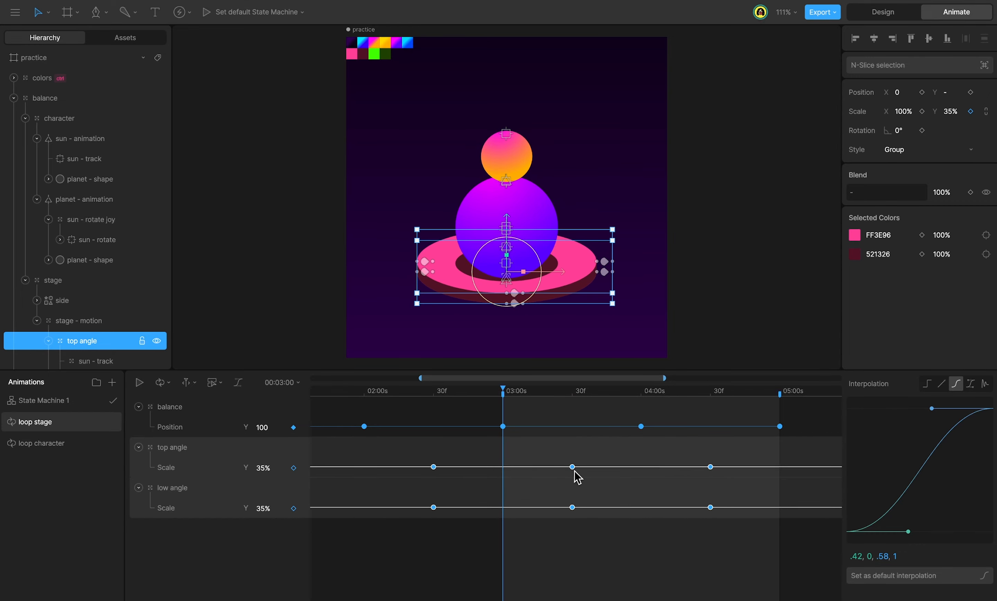
key("space")
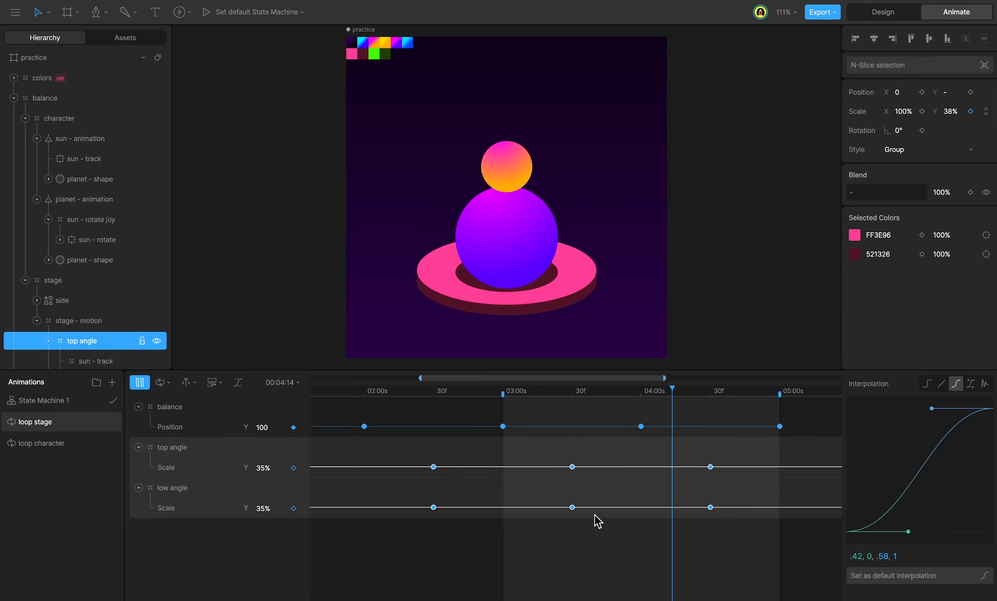
key("space")
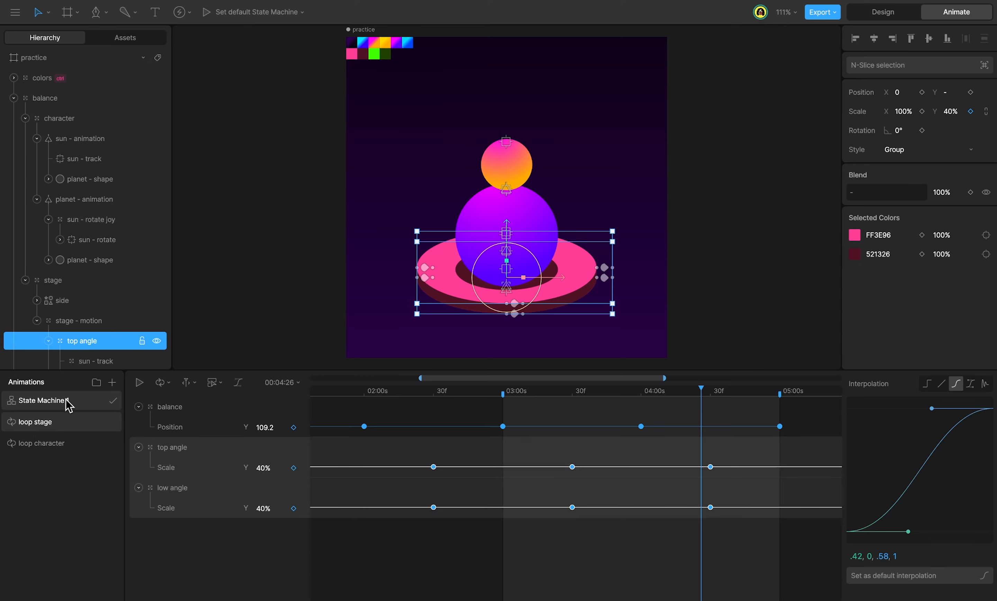
Rename Layer 1 of State Machine 1 as "loop - char"
left_click(68, 403)
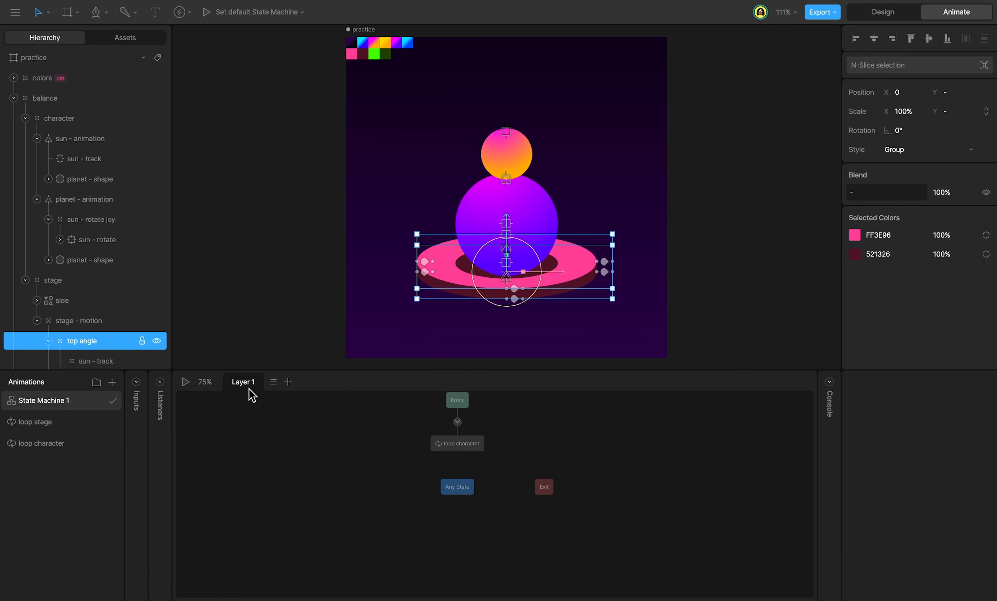
double_click(237, 382)
type("loop - char")
key("Return")
Duplicate the loop - char layer as "loop - stage" and replace its state's animation with loop stage
right_click(252, 385)
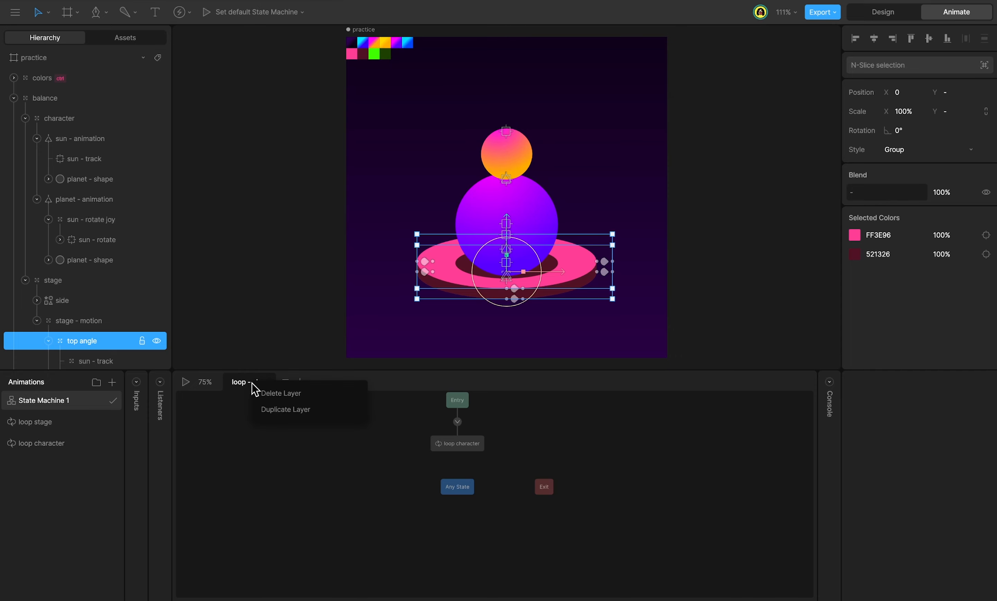
left_click(291, 410)
double_click(308, 382)
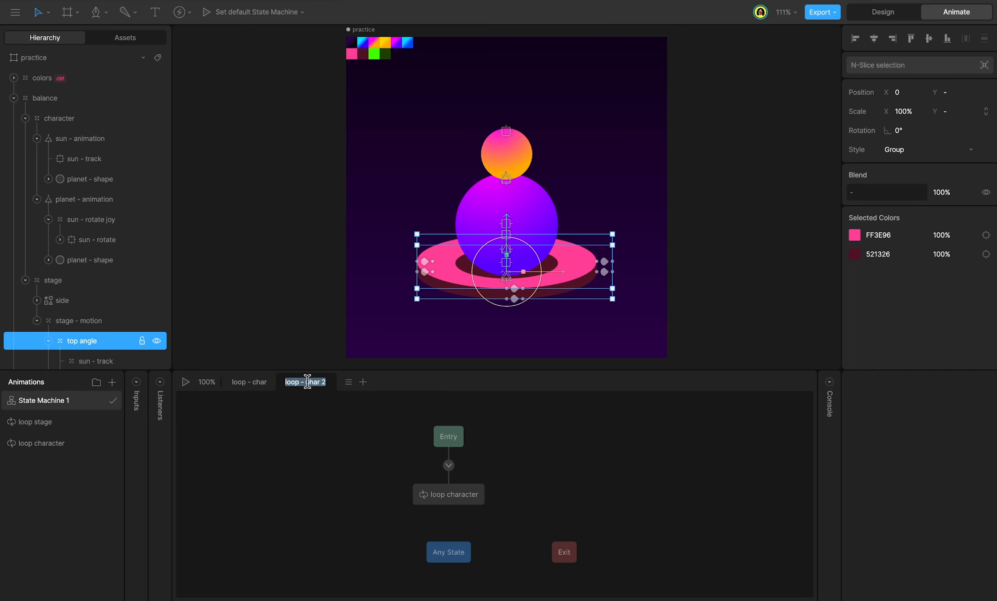
type("loop - stage")
key("Return")
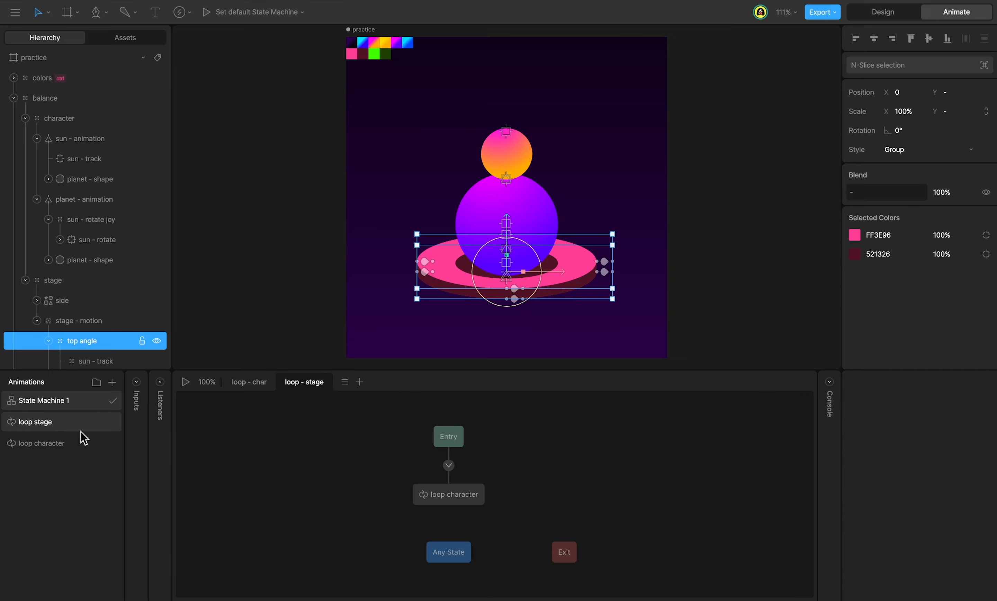
left_click_drag(44, 425, 430, 496)
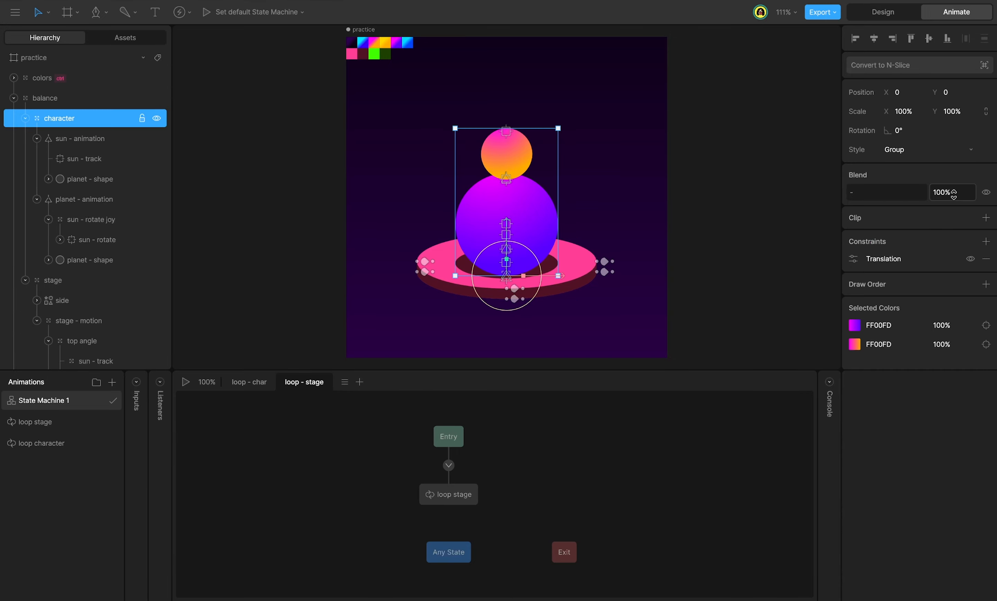
Set the character group's opacity to 50% and preview the state machine to see the shadow through the shapes
left_click(952, 193)
type("50")
key("Return")
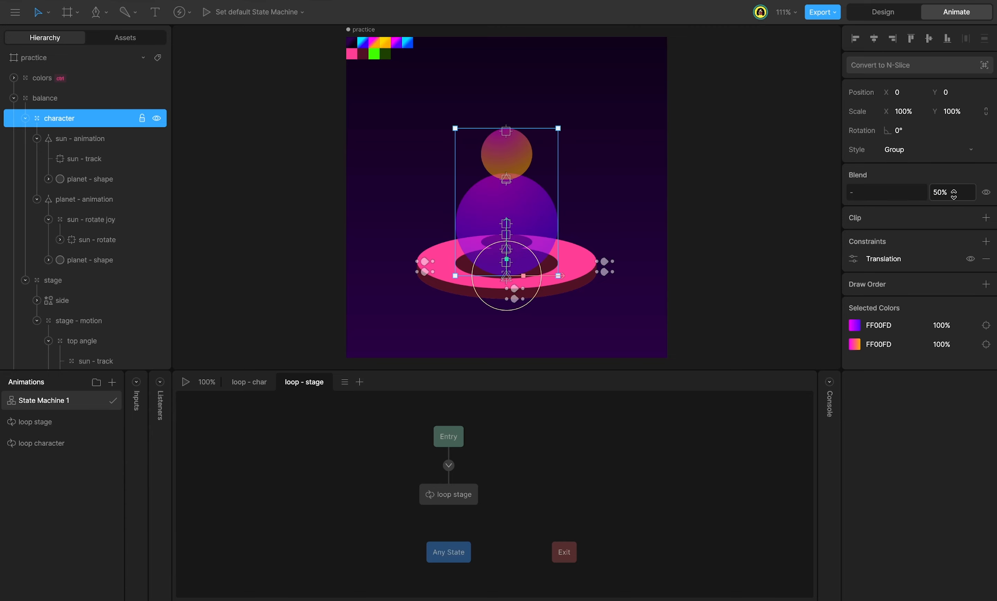
key("space")
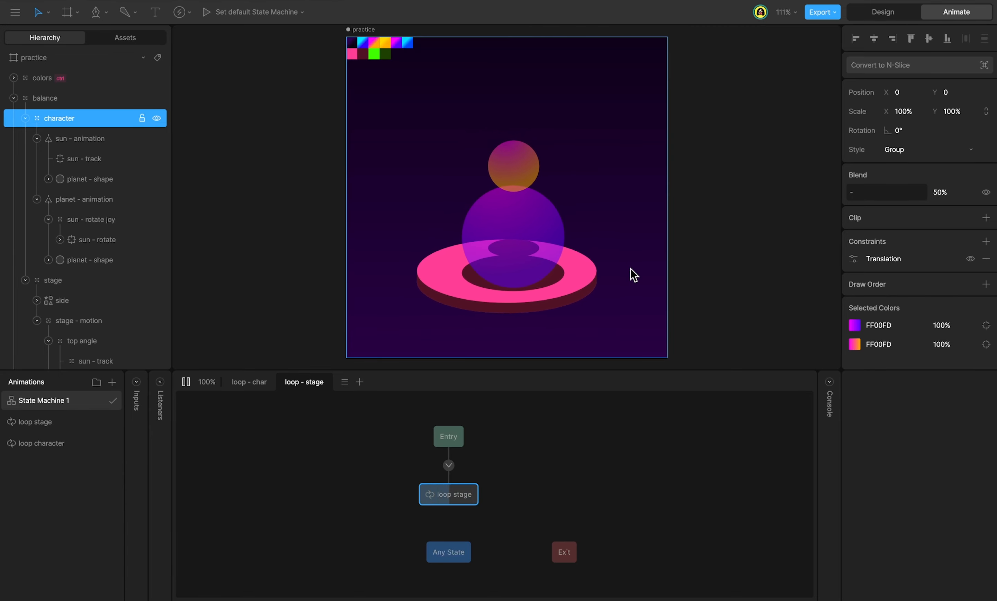
key("space")
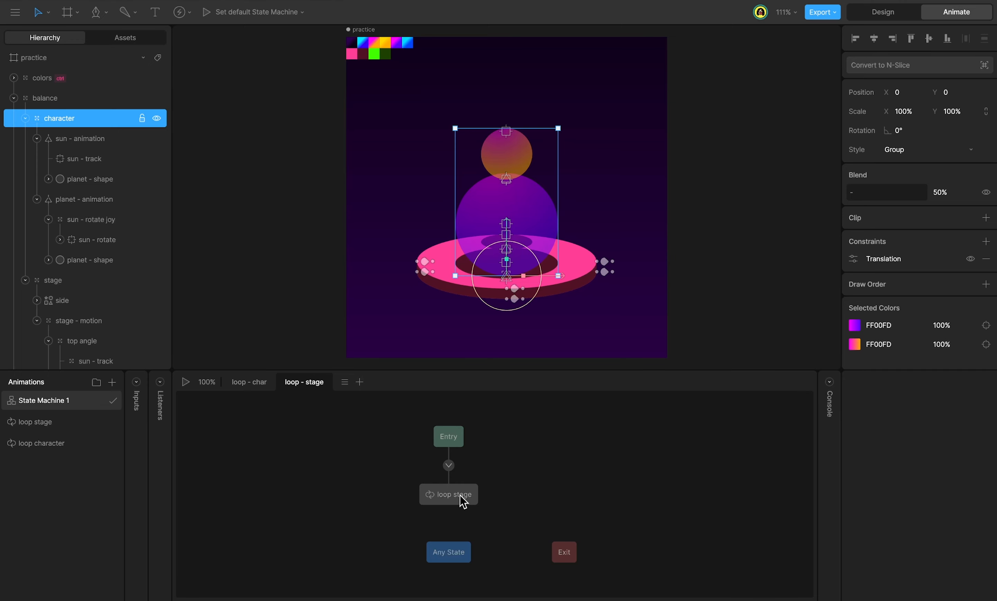
Set the loop stage state's speed to 0.7x and play the state machine
left_click(459, 495)
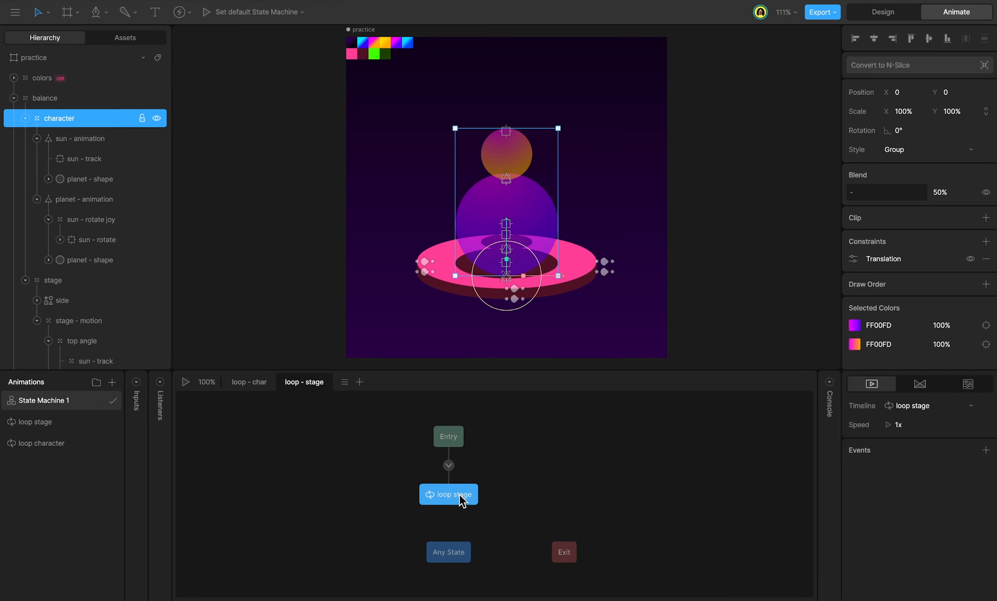
left_click(917, 425)
type("0.")
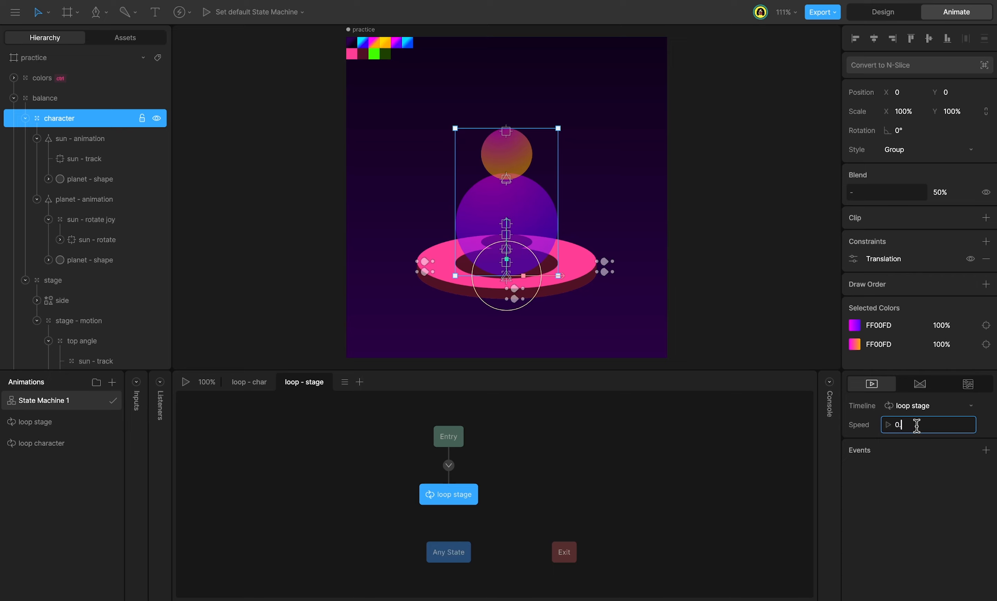
type("7")
key("Return")
key("space")
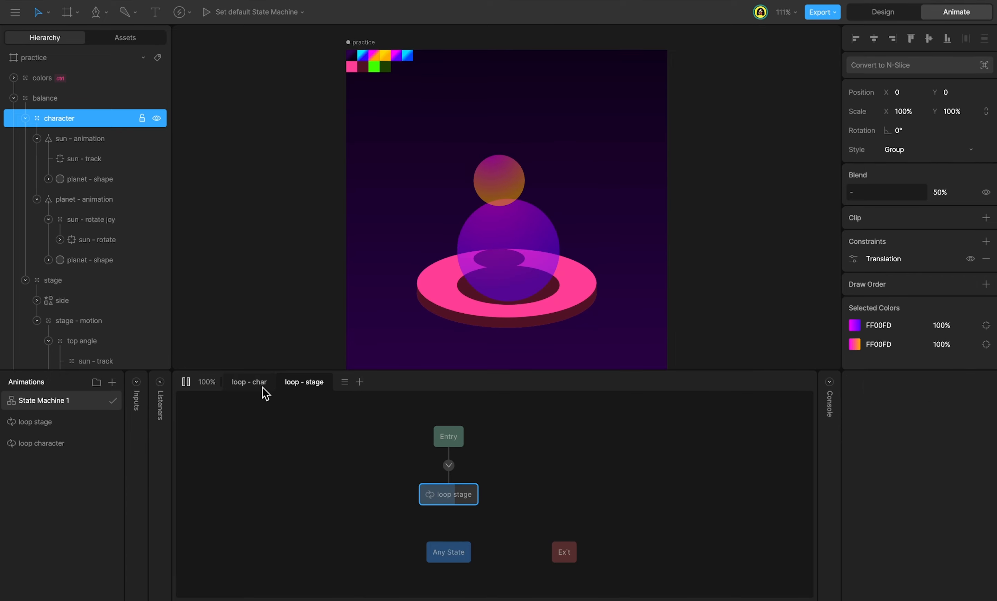
Set the speed of the loop character state in the loop - char layer to 1.2x
left_click(263, 389)
left_click(457, 444)
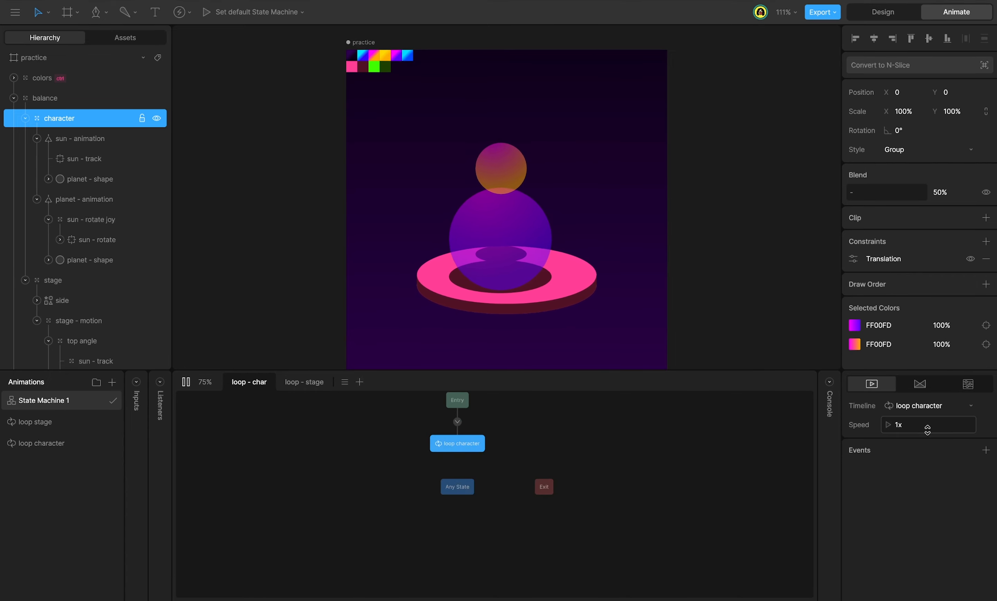
left_click(931, 432)
type("1.2")
key("Return")
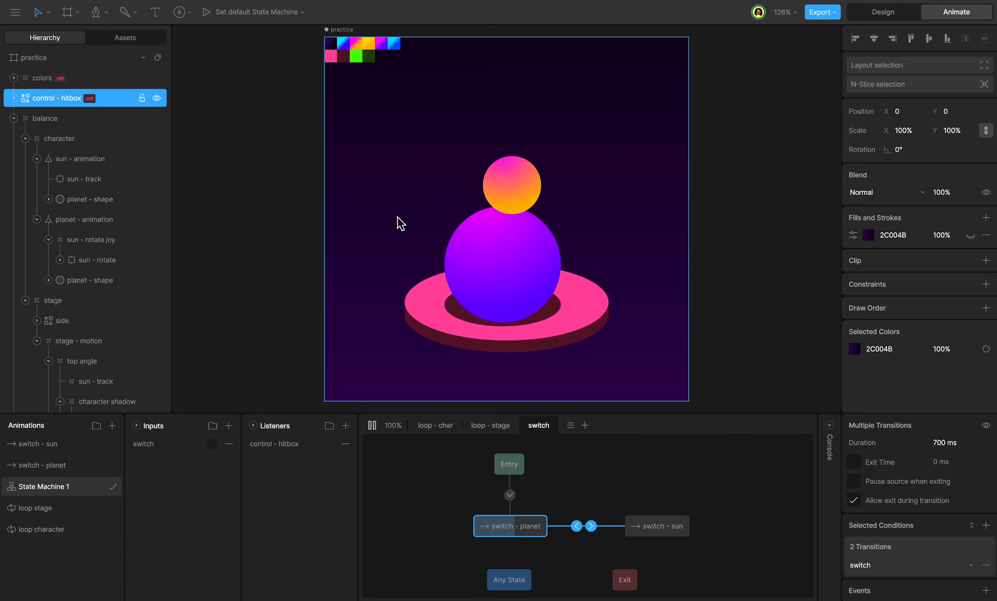
Test the switch interaction on the playing artboard by repeatedly toggling between the switch - planet and switch - sun states
left_click(398, 216)
left_click(652, 219)
left_click(627, 228)
left_click(610, 231)
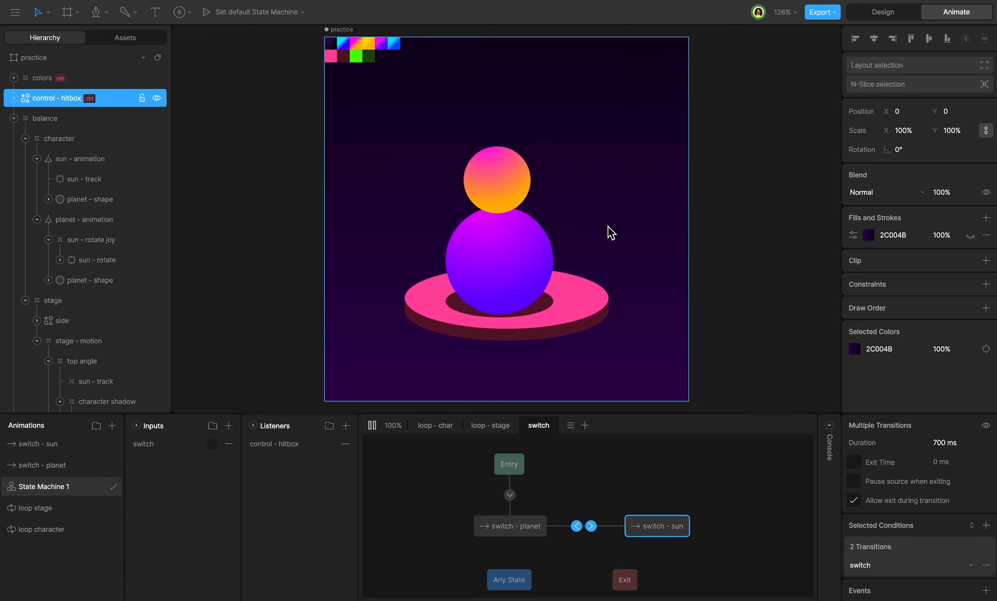
left_click(608, 226)
left_click(608, 226)
left_click(608, 226)
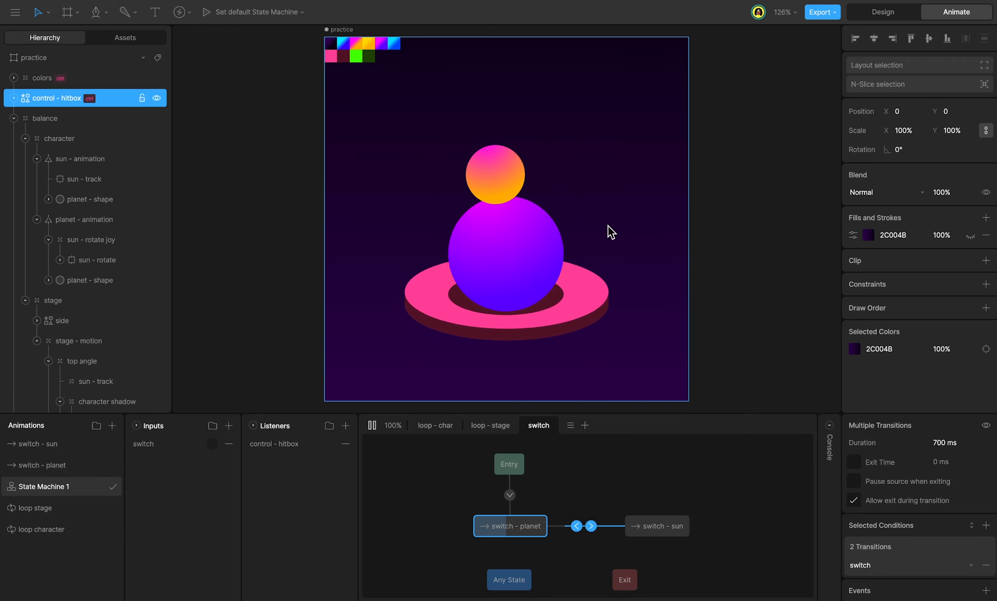
left_click(608, 226)
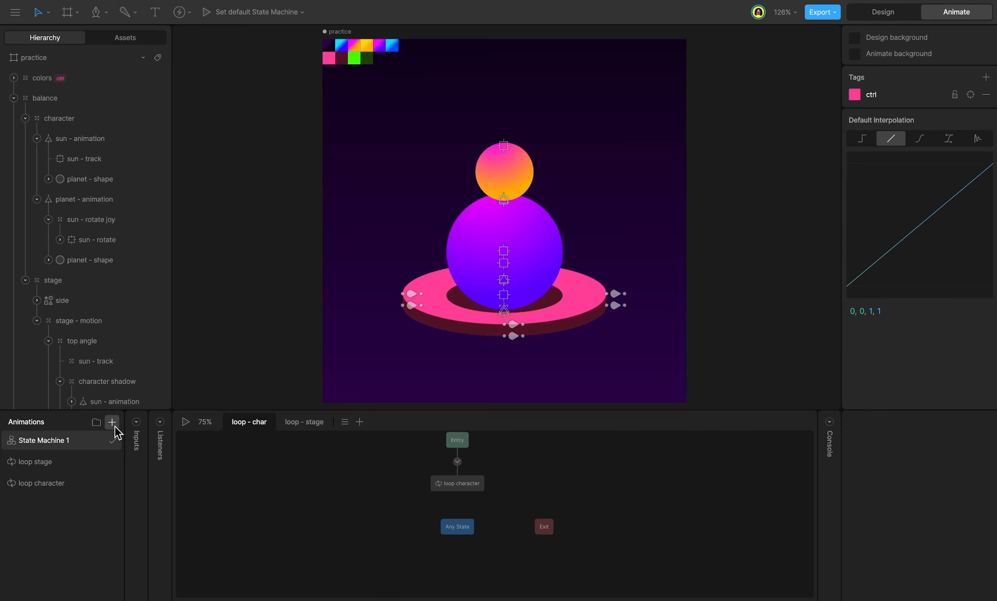
Create a new timeline animation named "switch - planet"
left_click(111, 422)
left_click(117, 452)
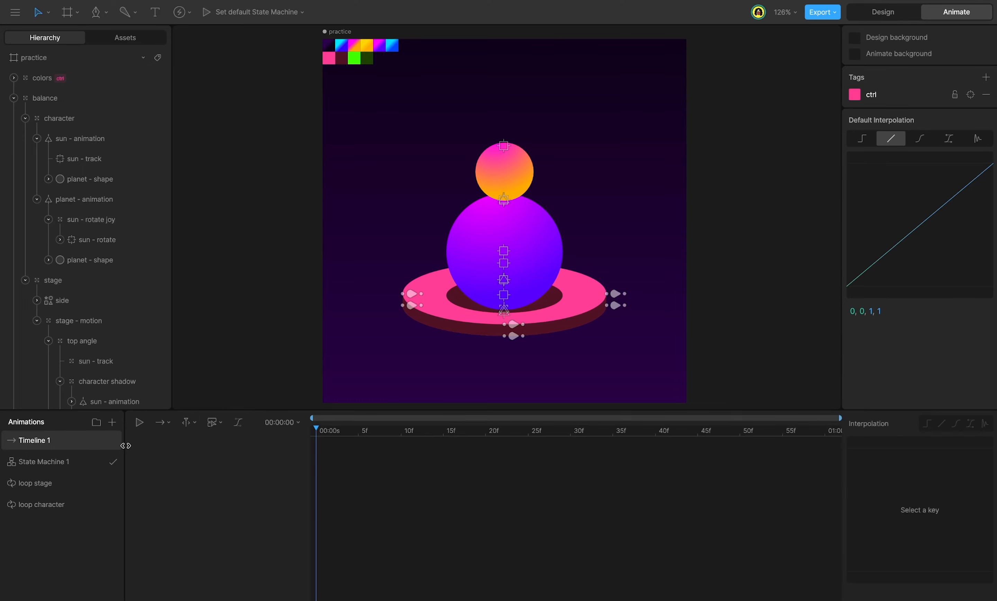
double_click(82, 443)
type("switch - planet")
key("Return")
At 0 seconds, key the X and Y scale of the character's planet - animation and sun - animation groups
left_click(99, 202)
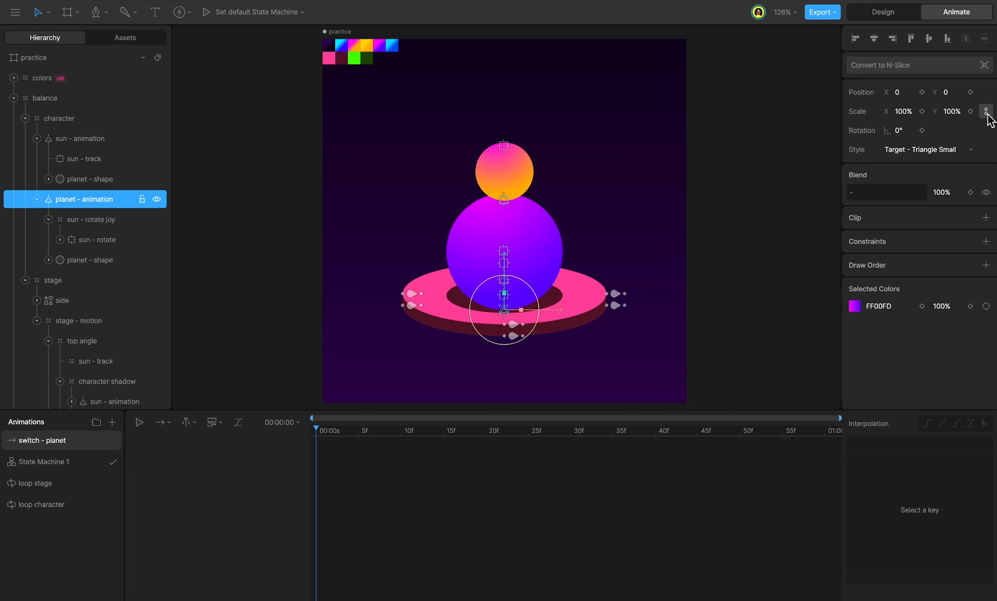
left_click(922, 111)
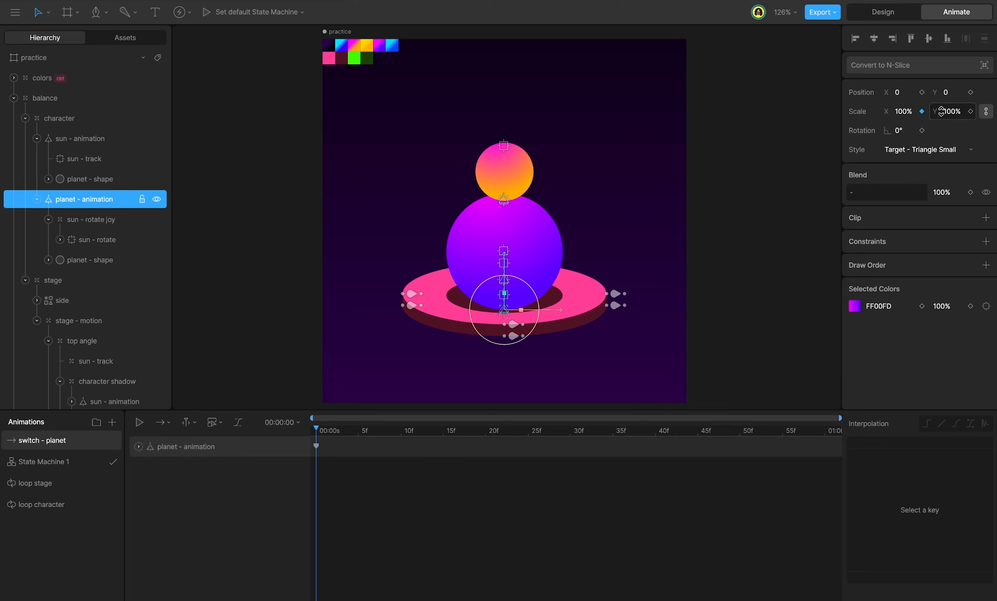
left_click(971, 112)
left_click(112, 138)
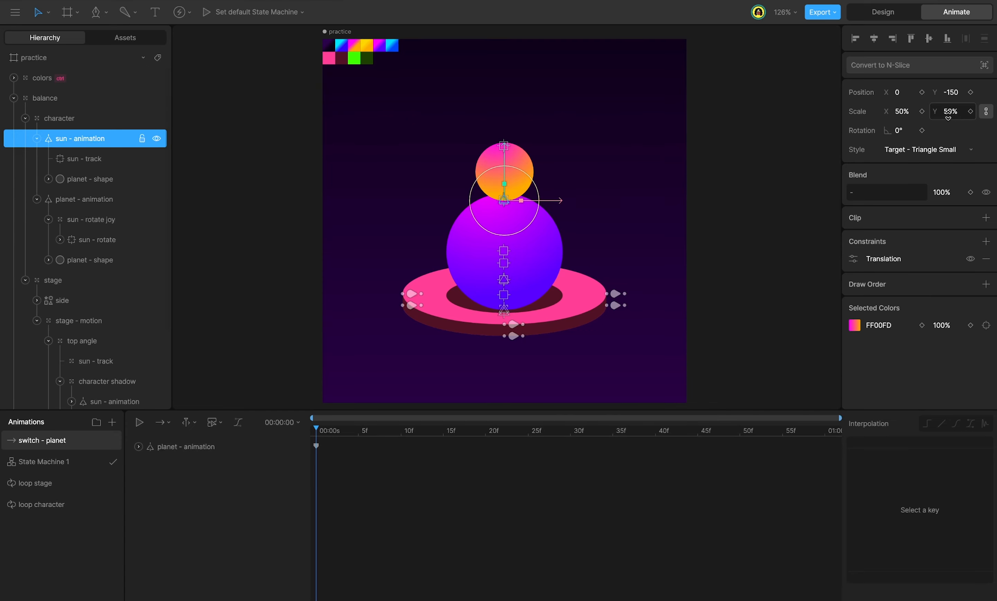
left_click(921, 112)
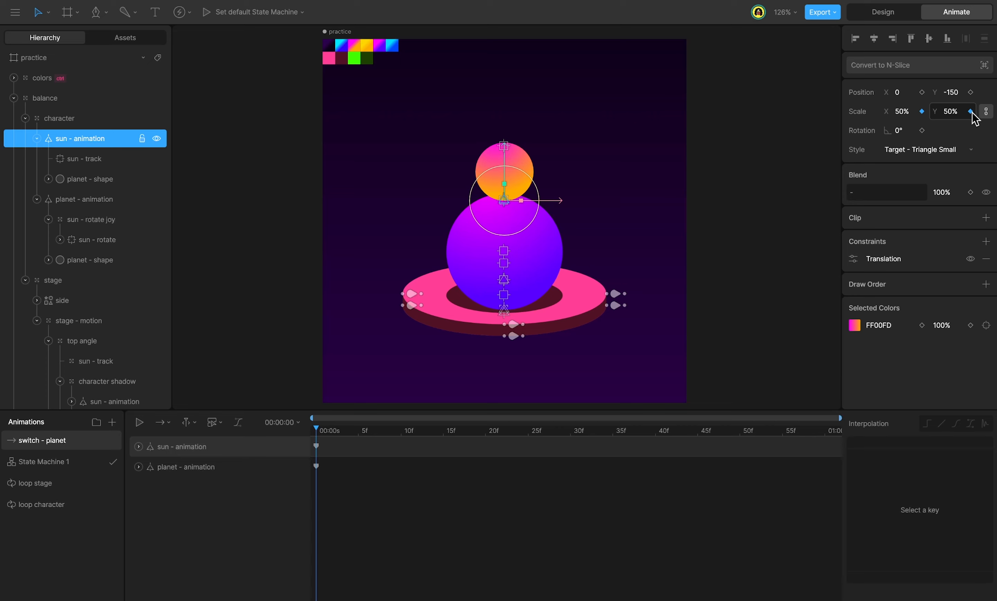
left_click(971, 112)
At 0 seconds, key the X and Y scale of planet - animation inside the character shadow group
scroll(105, 312, "down", 5)
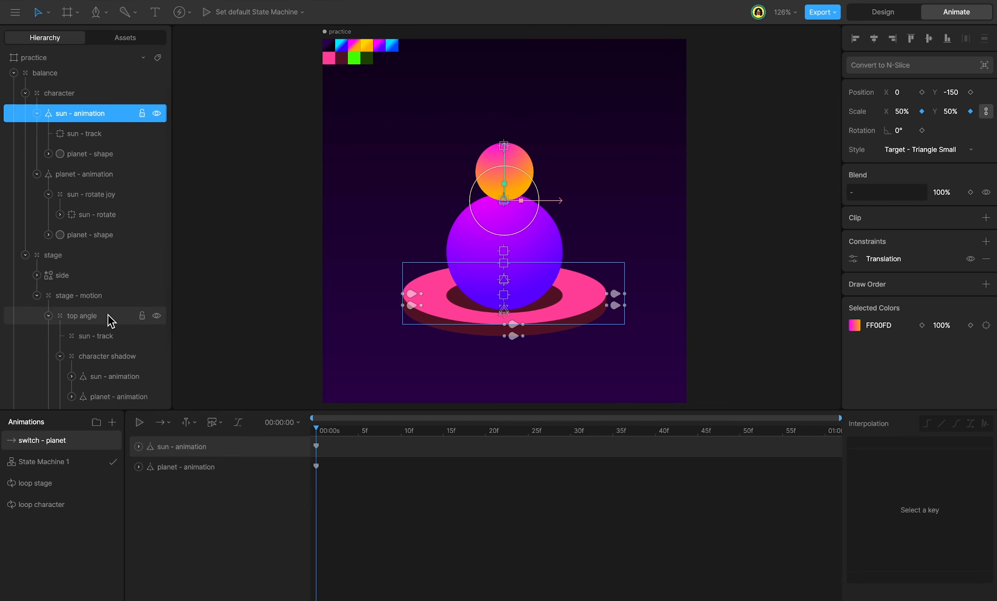
left_click(96, 318)
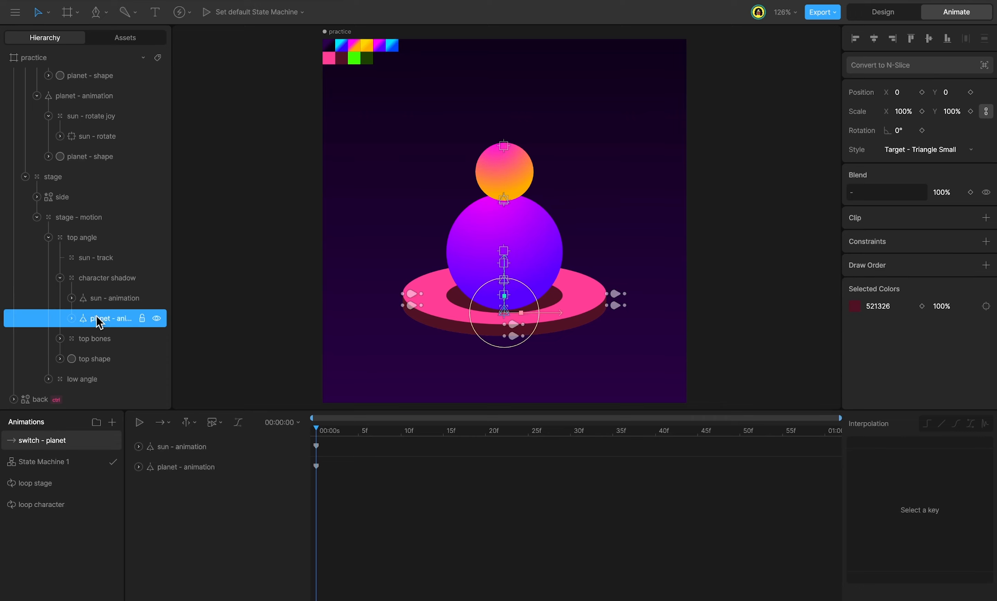
left_click(970, 111)
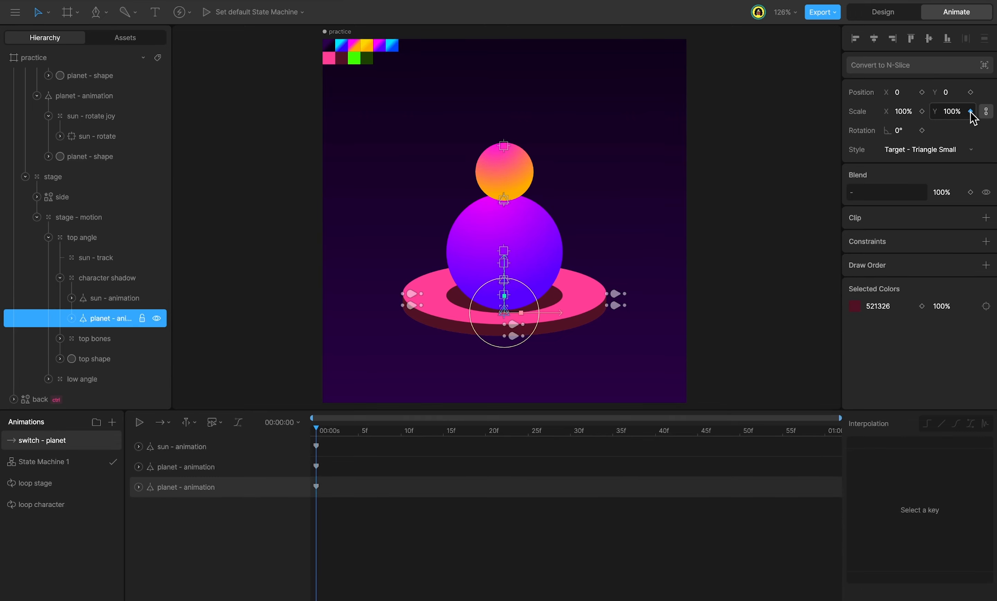
left_click(922, 112)
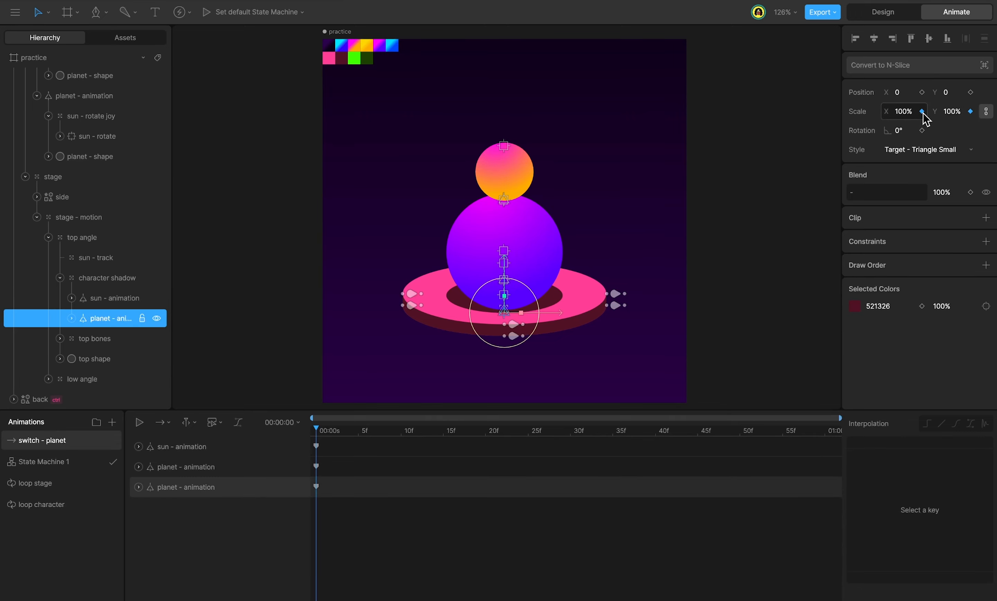
At 0 seconds, key the X and Y scale of sun - animation inside the character shadow group
left_click(78, 301)
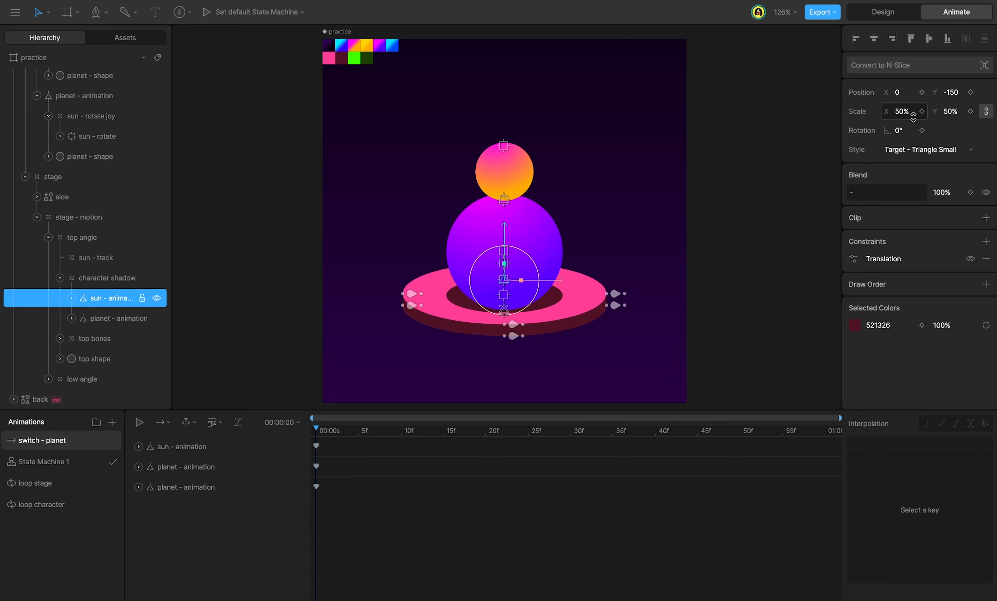
left_click(970, 112)
left_click(922, 112)
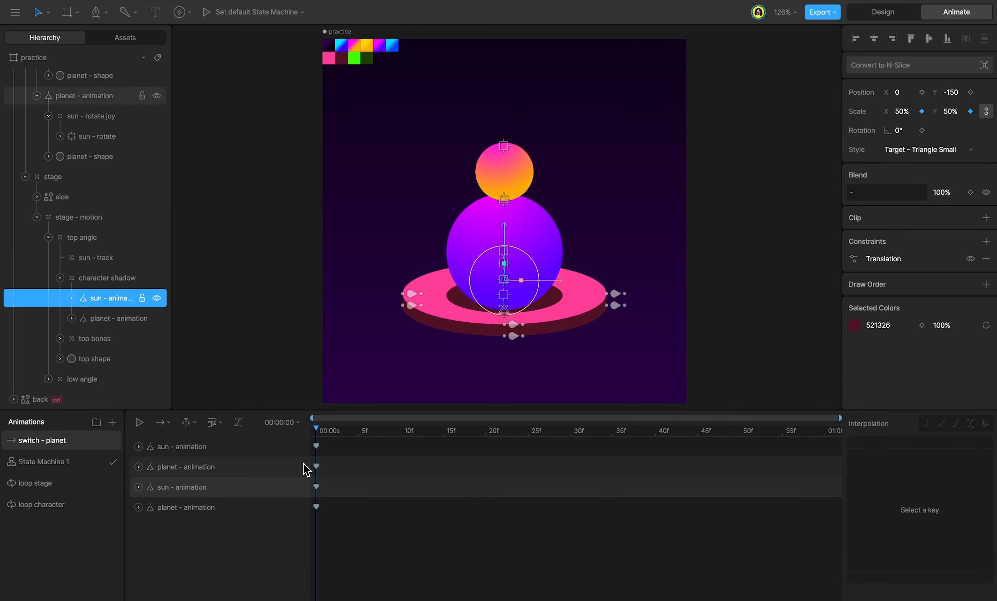
Rename the two keyed groups inside character shadow as "shad sun - animation" and "shad planet - animation"
double_click(164, 488)
key("Left")
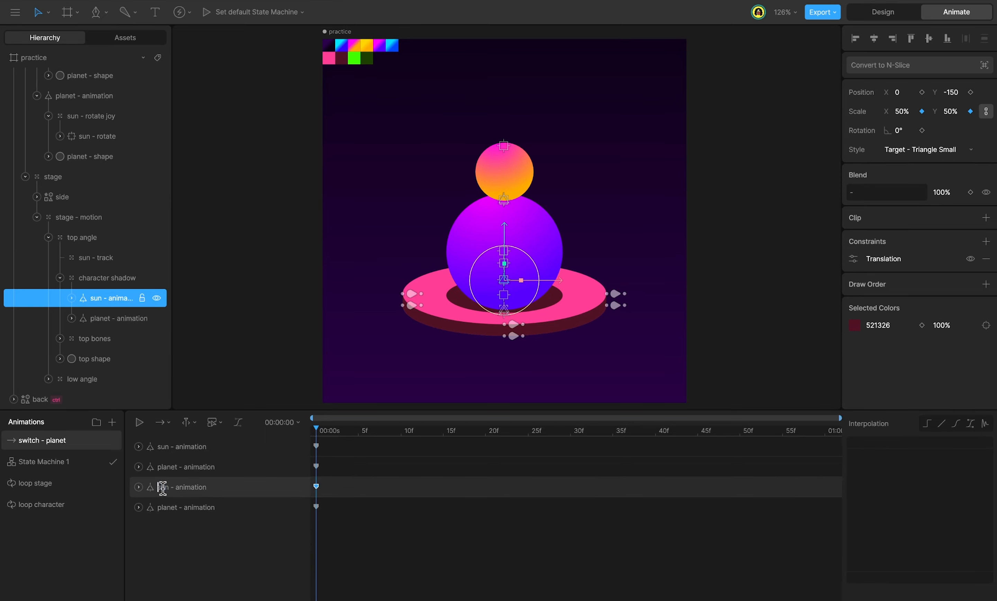
type("shad")
key("Return")
left_click(162, 509)
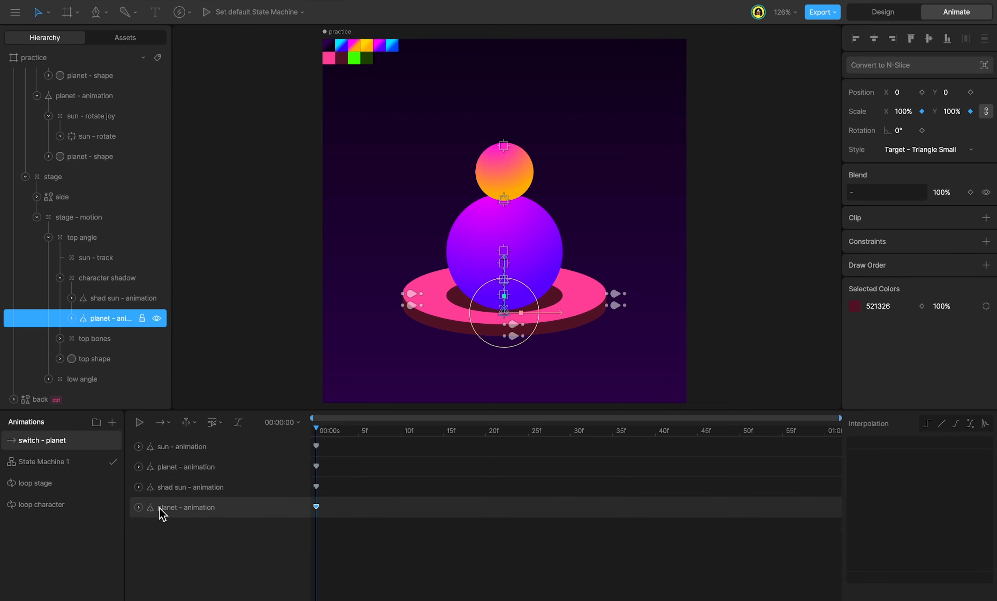
double_click(162, 508)
key("Left")
type("shad")
key("Return")
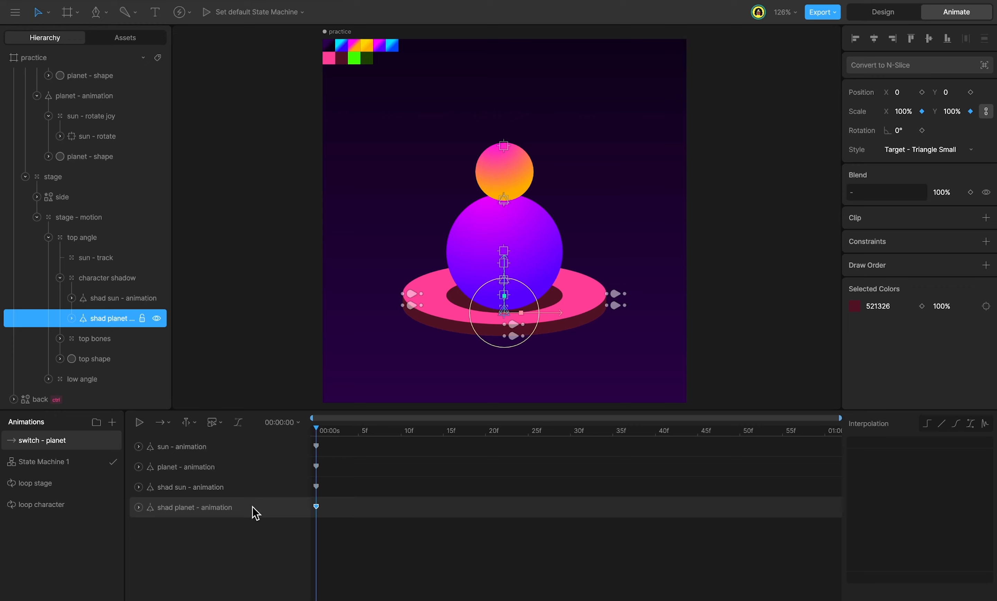
Duplicate the switch - planet timeline and name the copy "switch - sun"
right_click(67, 441)
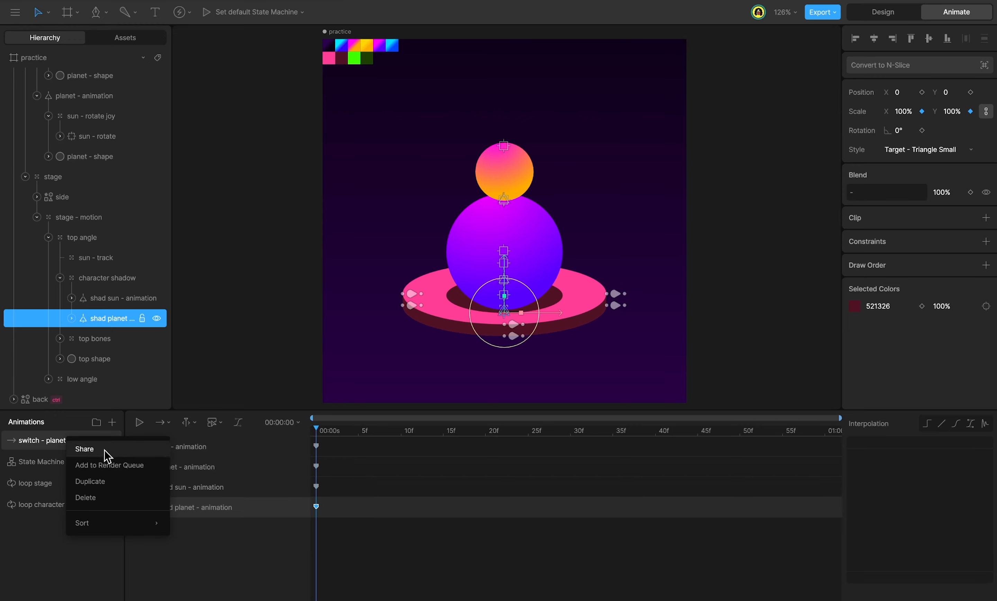
left_click(101, 482)
double_click(89, 441)
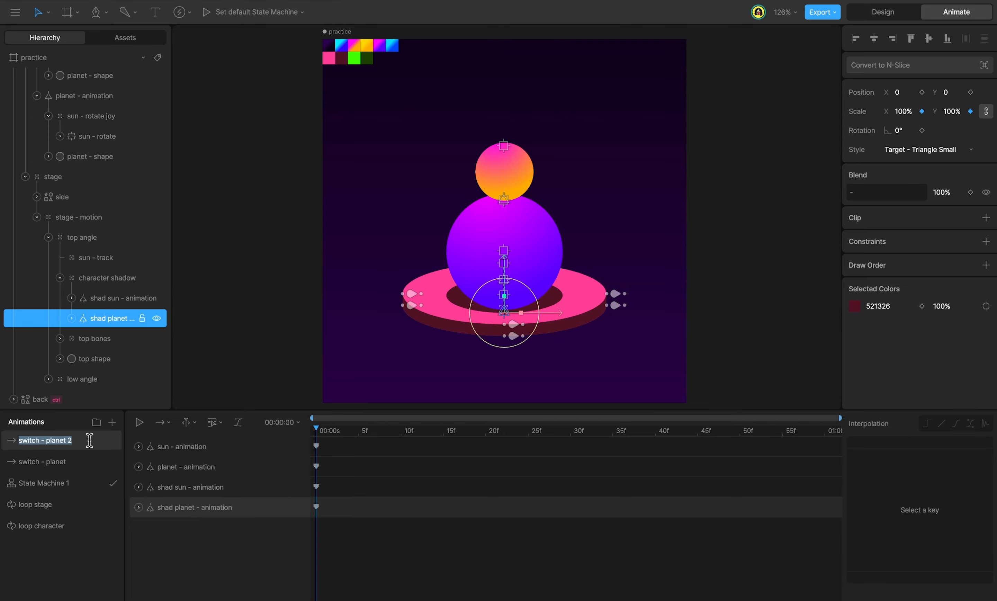
type("switch - sun")
key("Return")
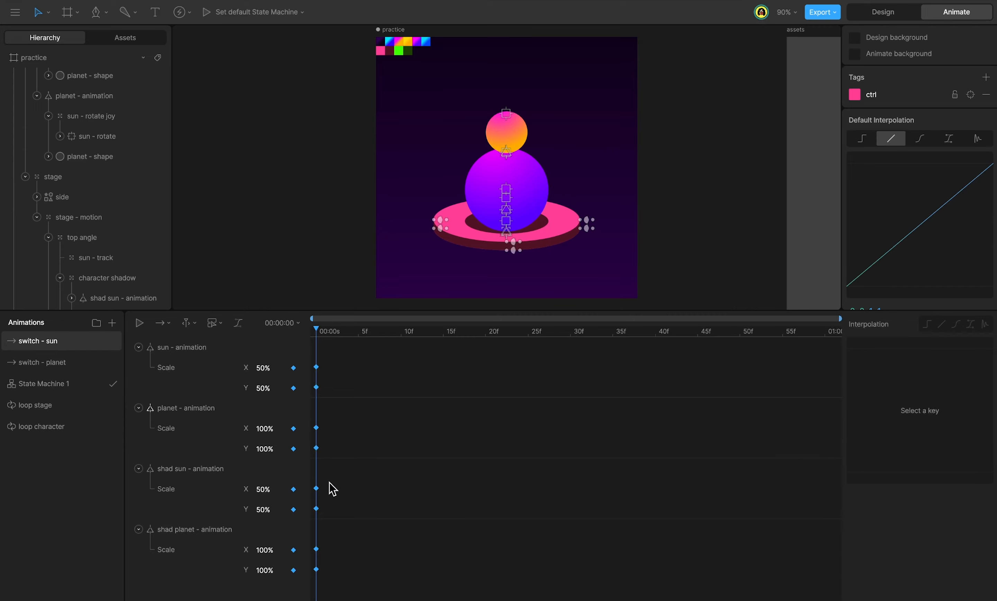
In switch - sun, use copied shadow scale keys to set planet - animation to 50% and sun - animation to 100%
left_click_drag(335, 481, 306, 518)
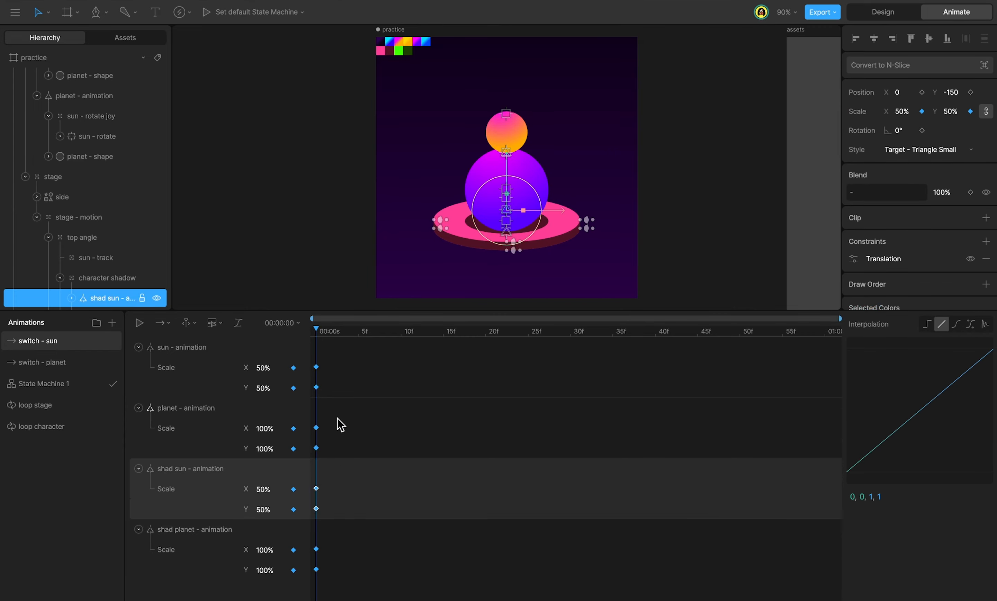
left_click_drag(338, 419, 309, 461)
key("ctrl+v")
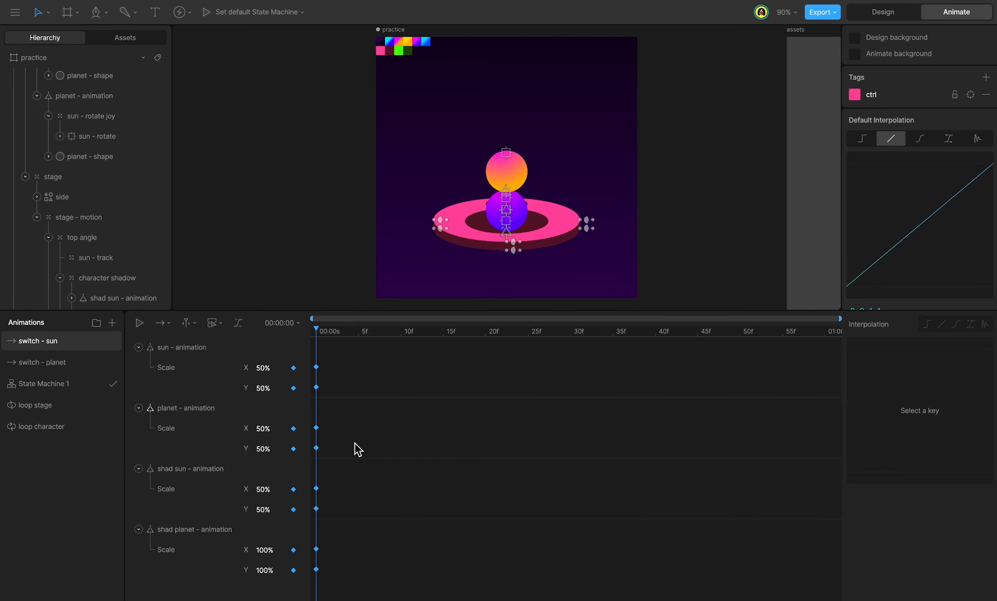
left_click_drag(349, 543, 303, 583)
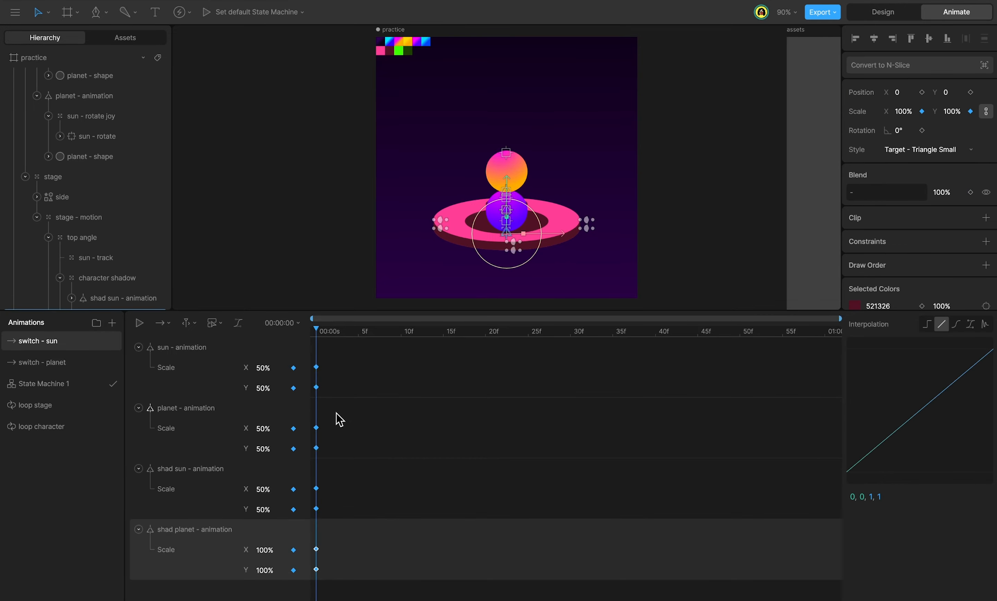
left_click_drag(339, 354, 318, 396)
key("ctrl+v")
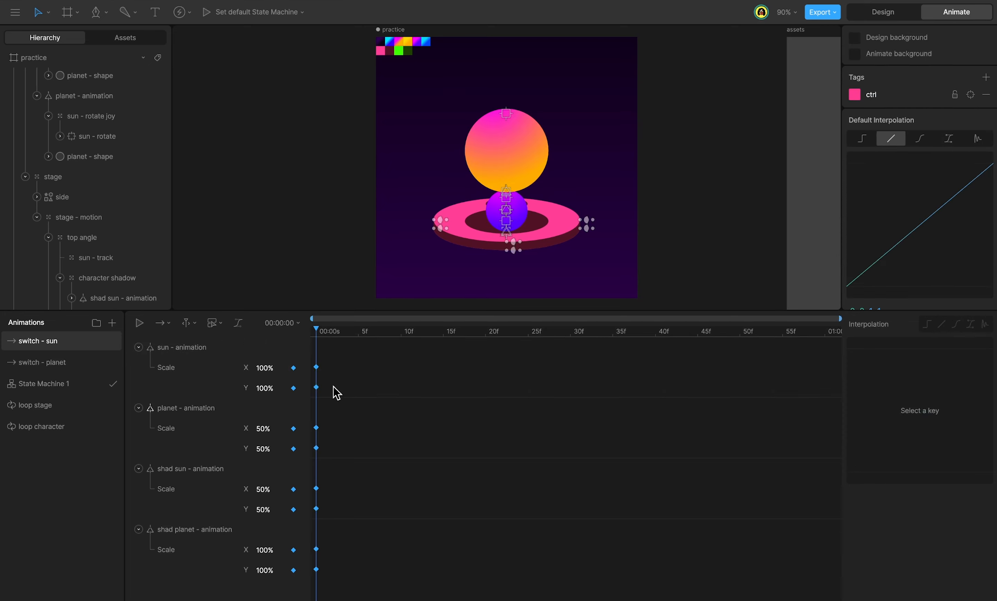
Copy the character scale keys to the matching shadows, giving shad planet - animation 50% and shad sun - animation 100%
left_click_drag(344, 412, 302, 462)
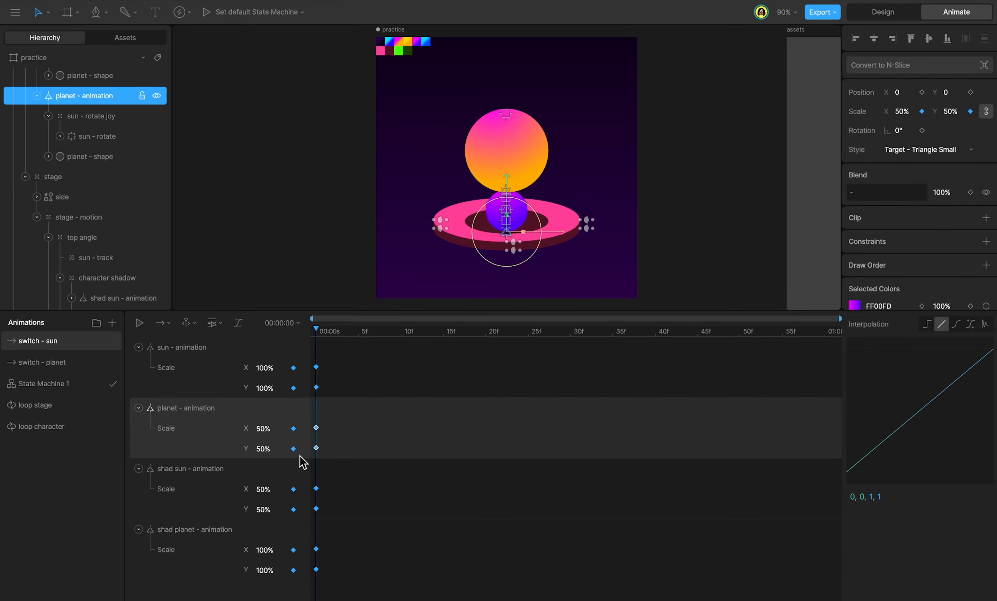
key("ctrl+c")
key("ctrl+v")
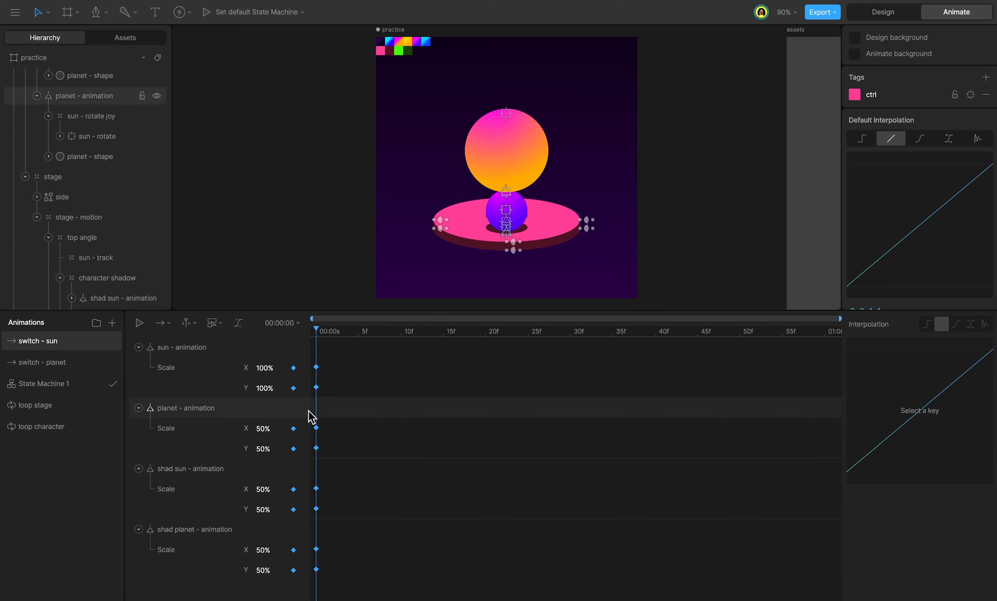
left_click_drag(345, 353, 308, 398)
left_click(194, 499)
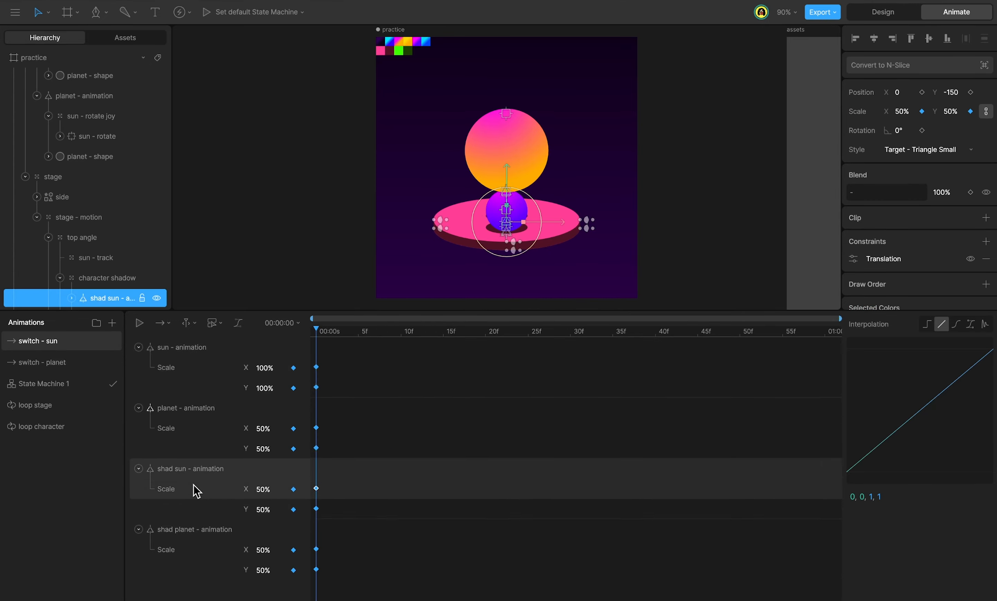
key("ctrl+v")
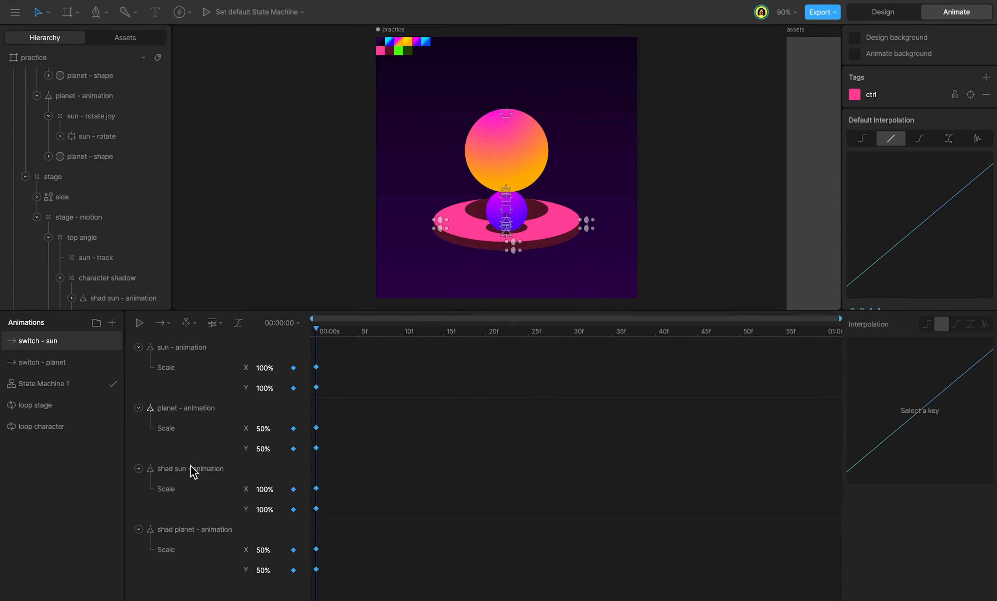
Compare the poses of the switch - planet and switch - sun timelines by alternating between them
left_click(93, 358)
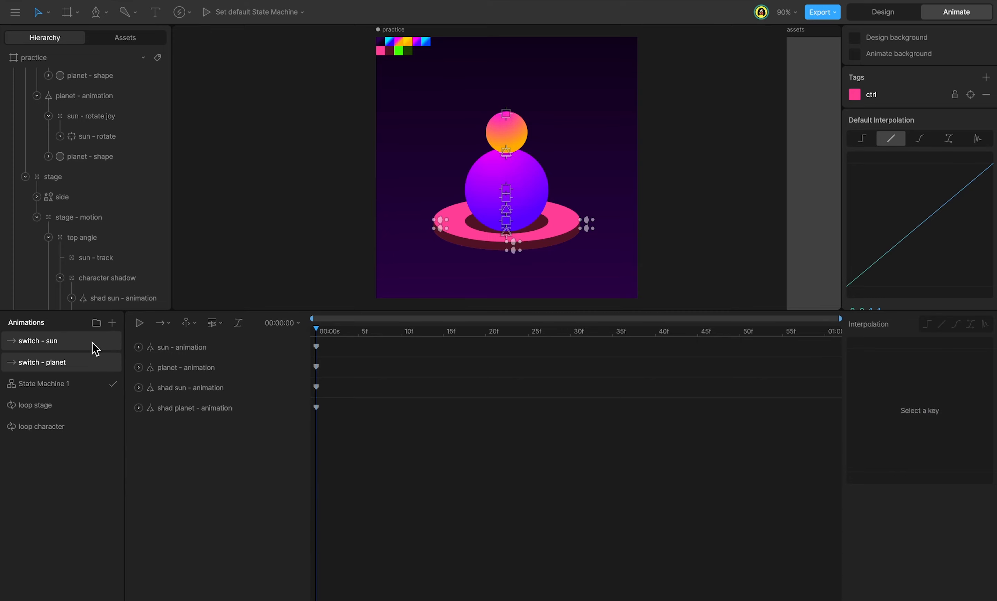
left_click(93, 346)
left_click(94, 361)
left_click(94, 342)
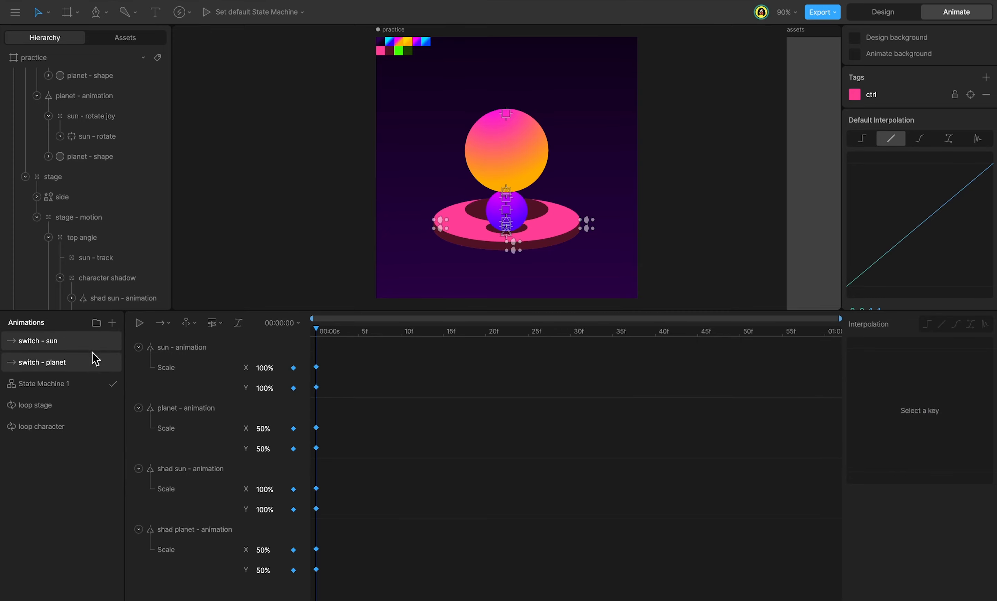
left_click(95, 362)
left_click(94, 348)
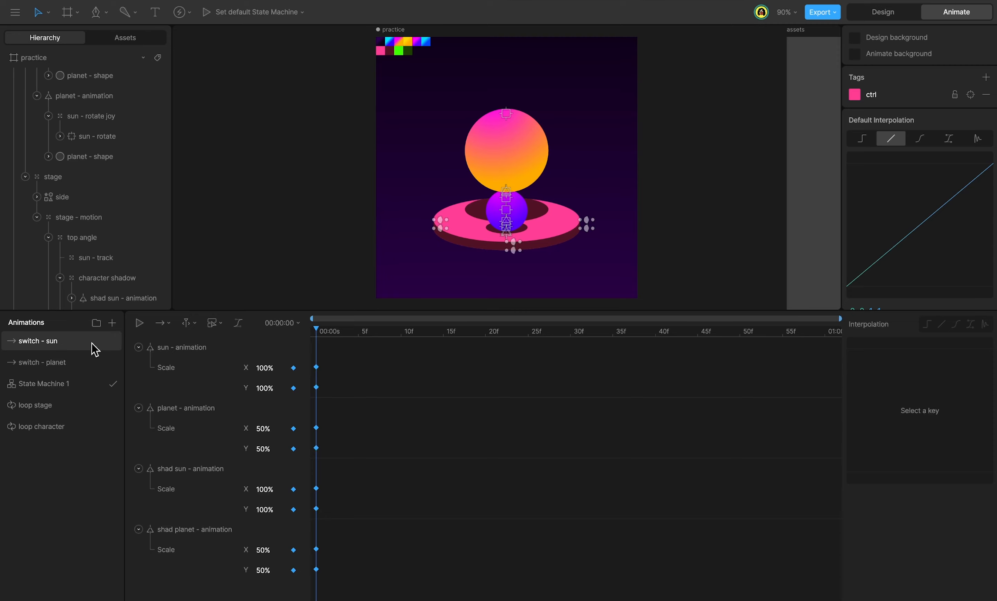
In State Machine 1, add a trigger input named "switch"
left_click(82, 381)
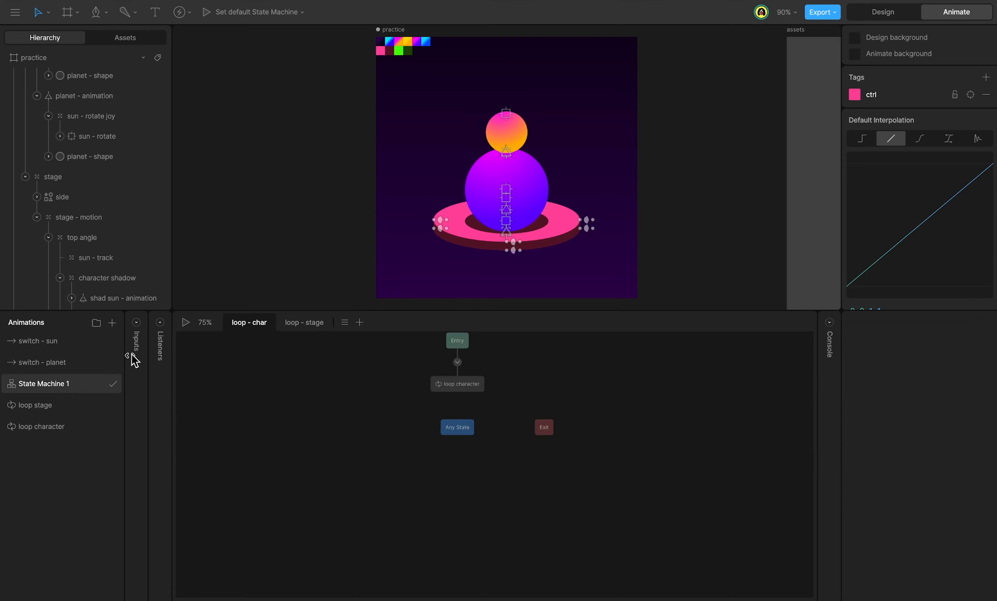
left_click(136, 323)
left_click(253, 323)
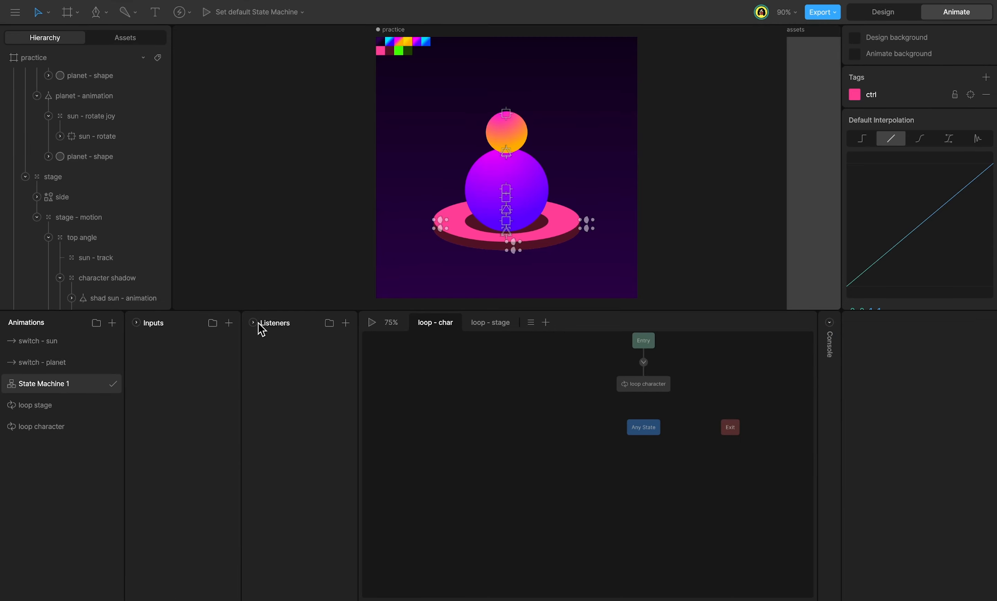
left_click(228, 323)
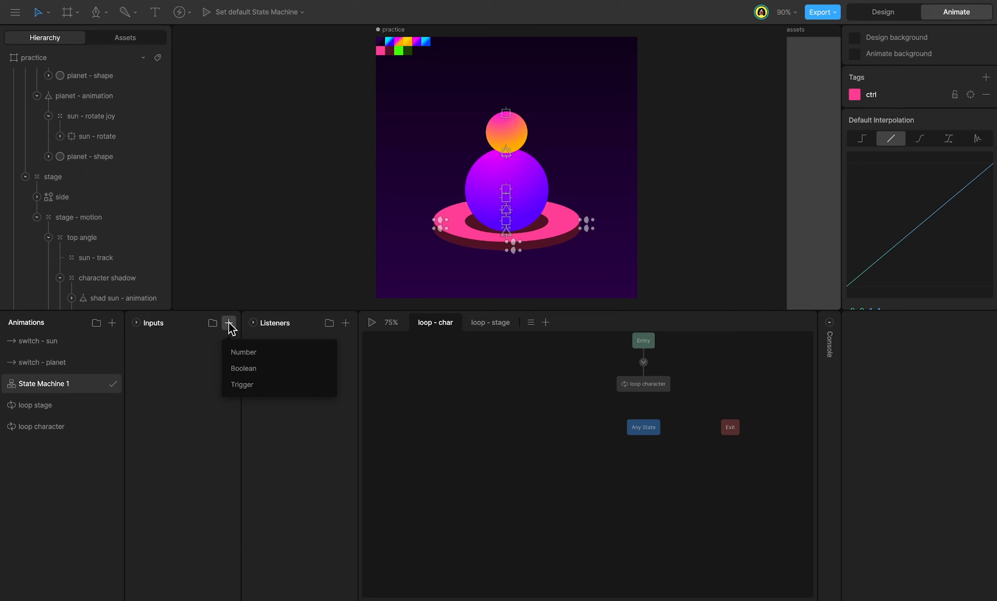
left_click(238, 385)
double_click(168, 342)
type("swi")
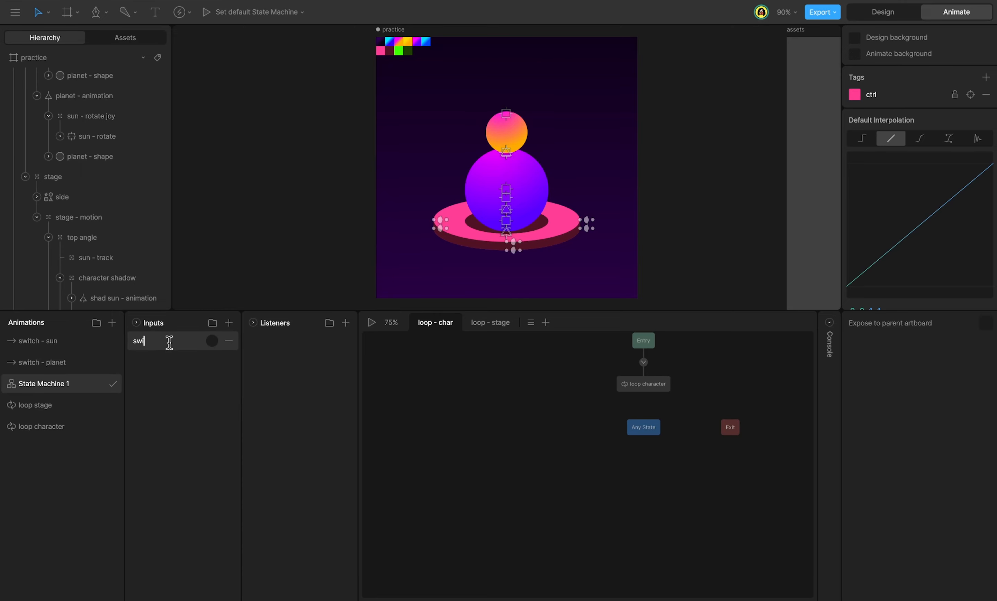
type("tch")
key("Return")
Add a new state machine layer named "switch"
left_click(546, 323)
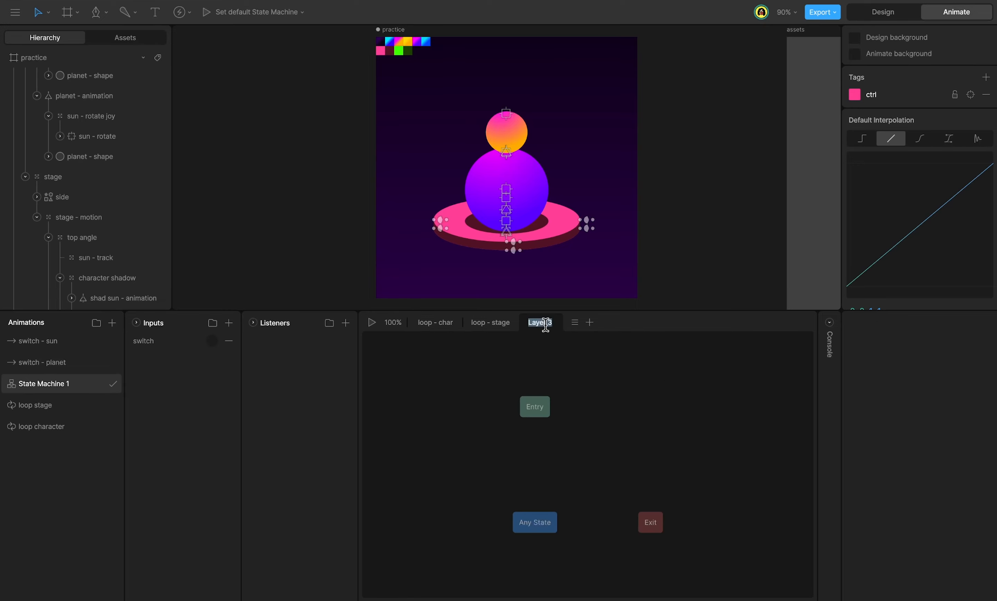
type("switch")
key("Return")
Add switch - planet and switch - sun as states, connecting Entry to switch - planet and the two states in both directions
left_click_drag(73, 363, 537, 470)
left_click_drag(63, 345, 667, 472)
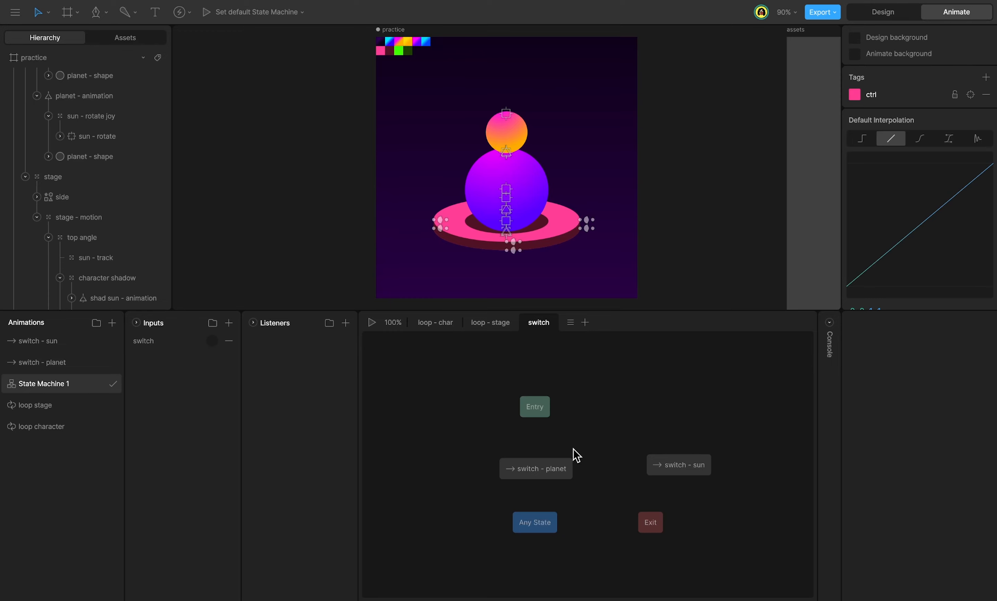
left_click_drag(535, 406, 692, 474)
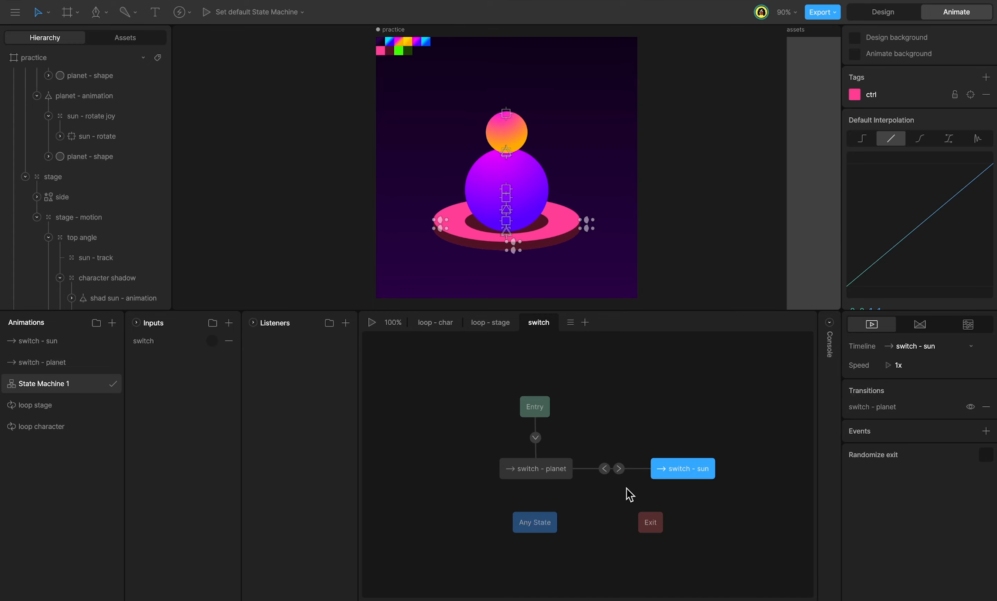
Add the switch trigger as the condition on both transitions between switch - planet and switch - sun
left_click(619, 468)
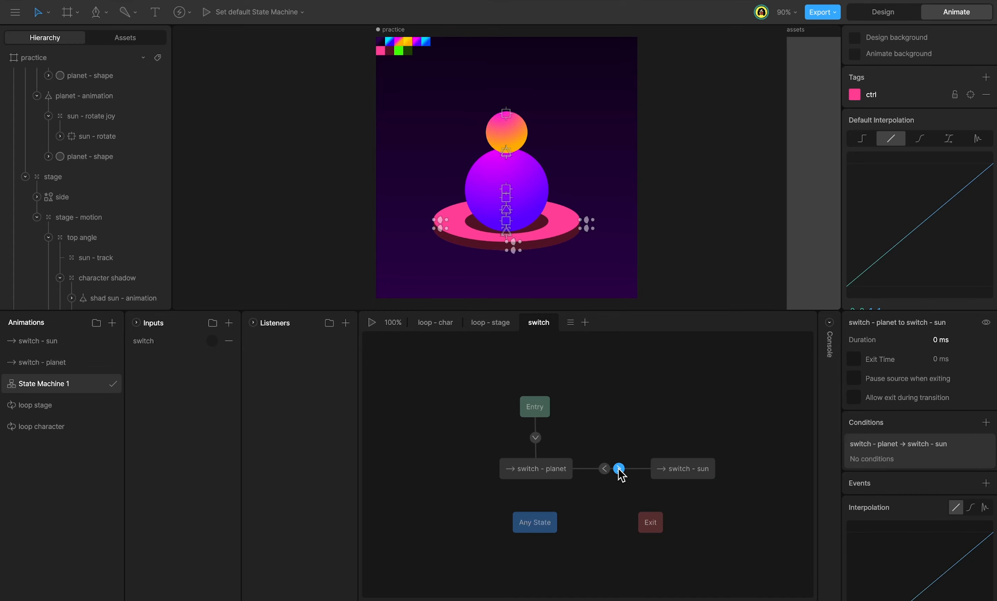
right_click(619, 470)
mouse_move(652, 482)
left_click(768, 486)
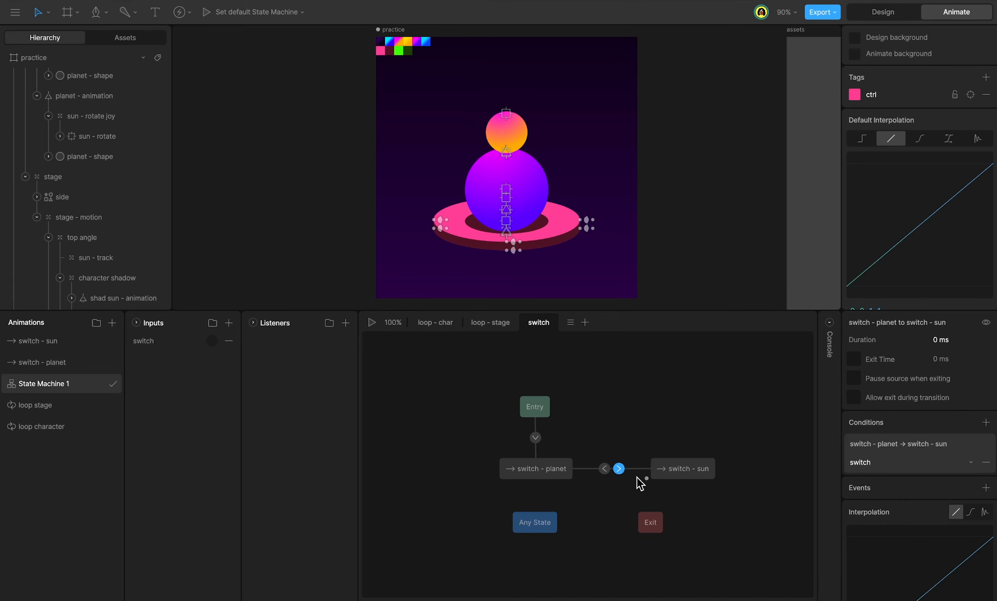
left_click(605, 469)
right_click(606, 470)
mouse_move(689, 482)
left_click(761, 484)
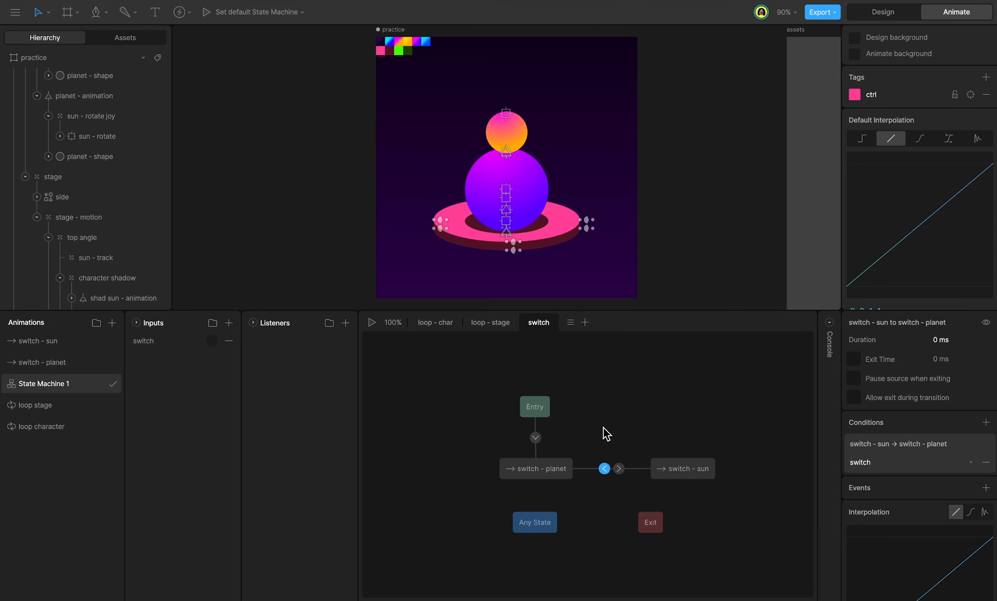
Play the state machine and fire the switch trigger repeatedly to test the change between planet and sun sizes
key("space")
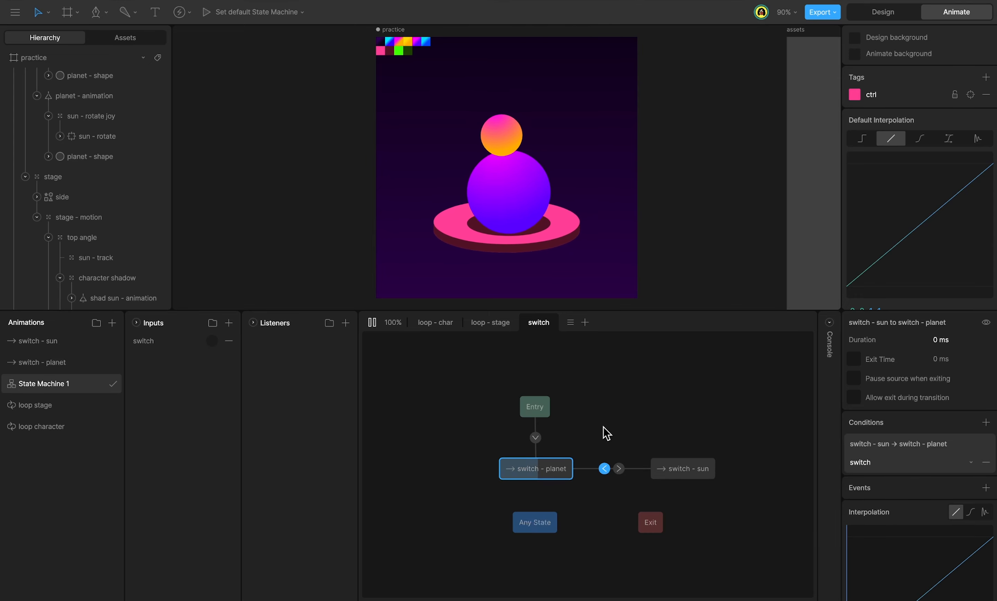
left_click(212, 341)
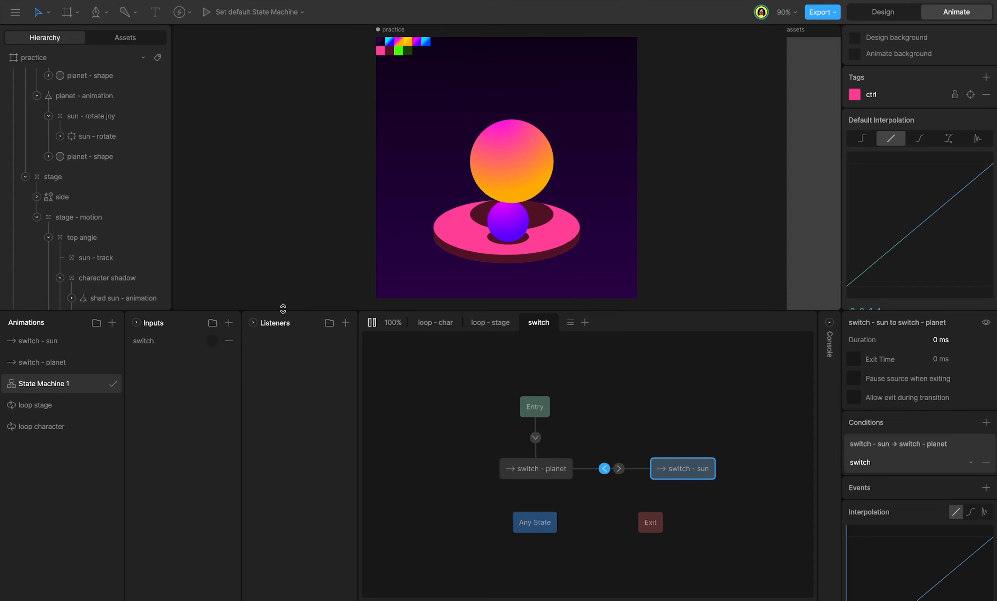
left_click(212, 342)
left_click(212, 341)
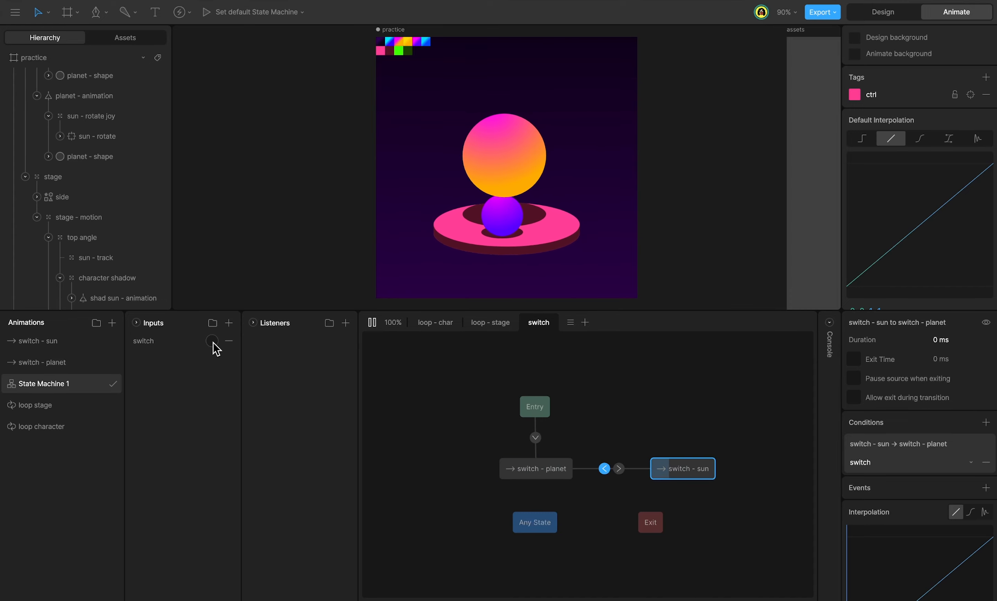
left_click(212, 342)
left_click(638, 448)
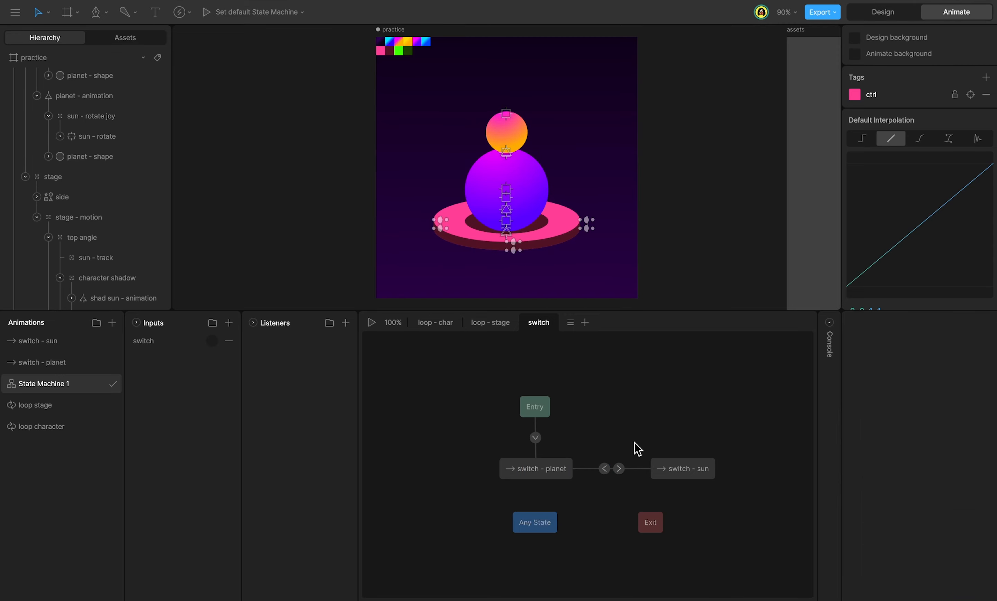
Set the duration of both transitions between switch - planet and switch - sun to 700 ms
left_click_drag(638, 448, 591, 494)
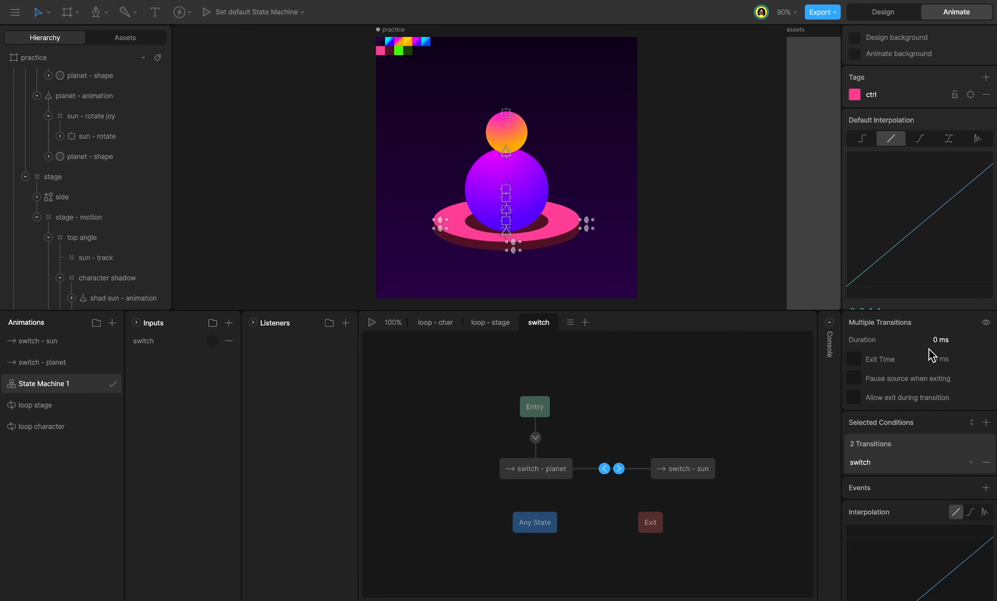
left_click(946, 339)
key("Return")
Give both transitions elastic Ease Out interpolation with amplitude 1.2 and period 0.7
scroll(971, 344, "down", 3)
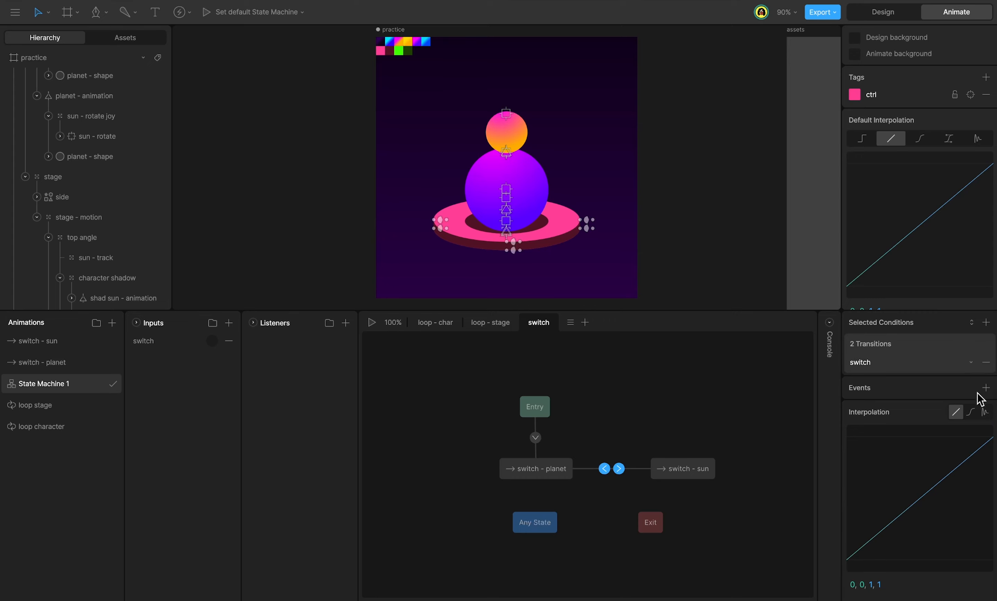
left_click(985, 412)
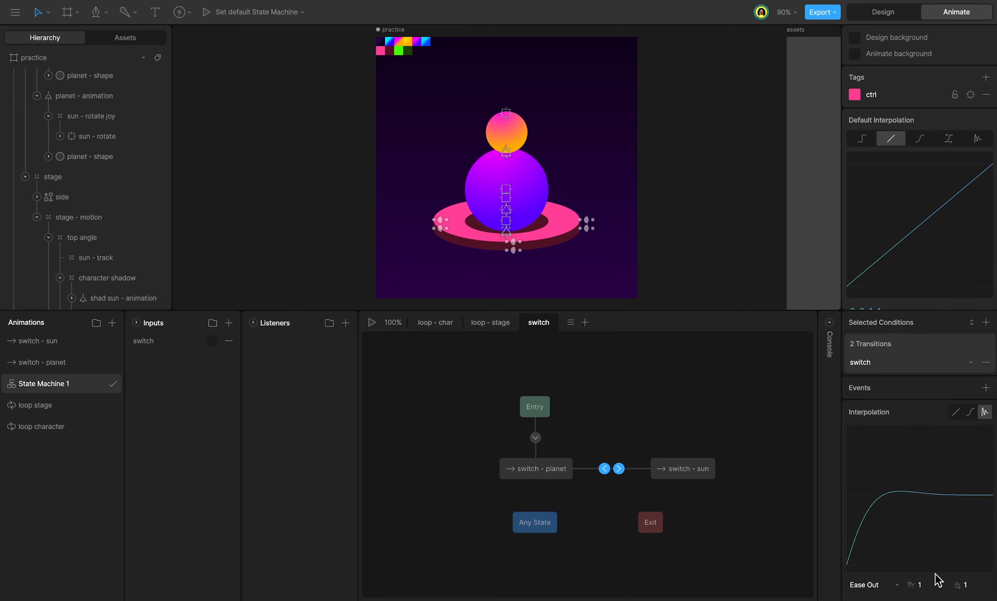
left_click(931, 583)
type("1.")
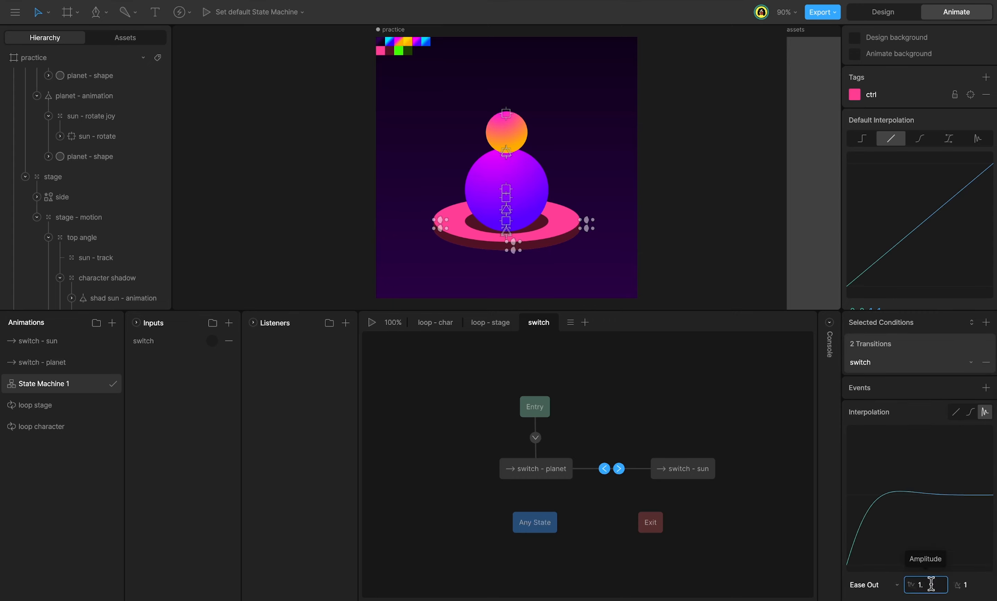
type("2")
key("Return")
left_click(968, 585)
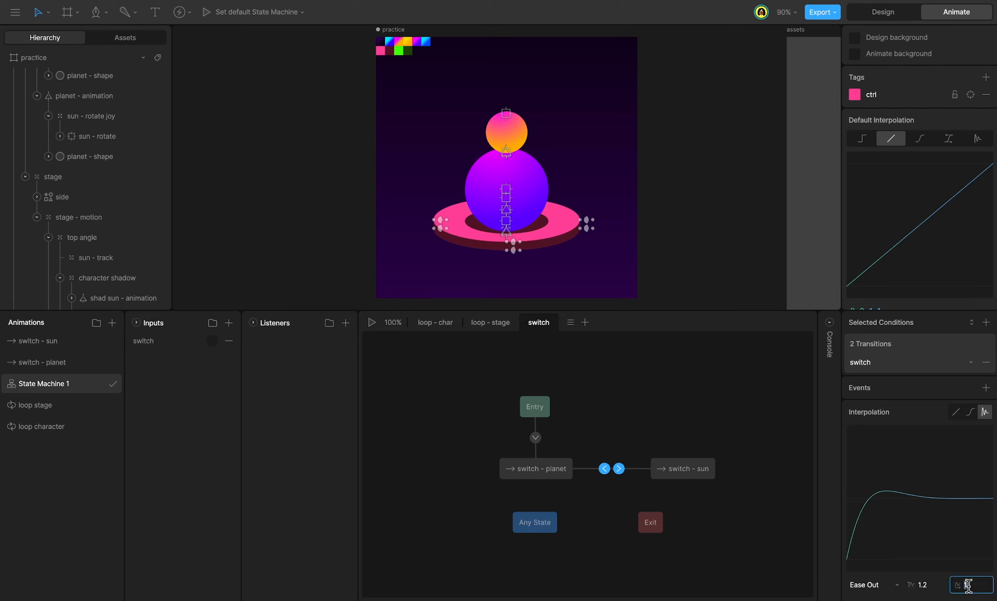
type("0.7")
key("Return")
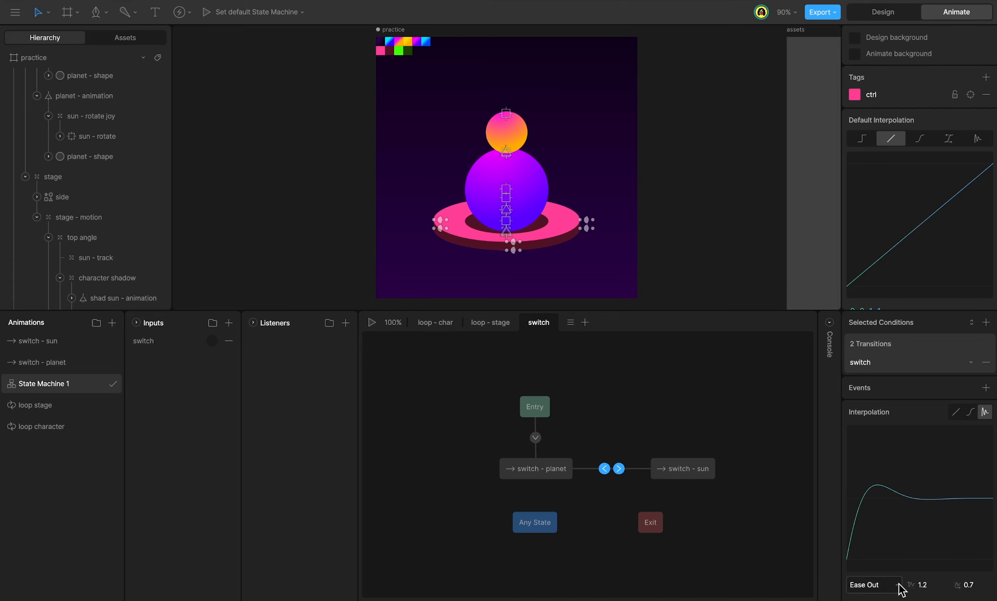
Play the state machine and fire the switch trigger several times to check the elastic transition
left_click(372, 322)
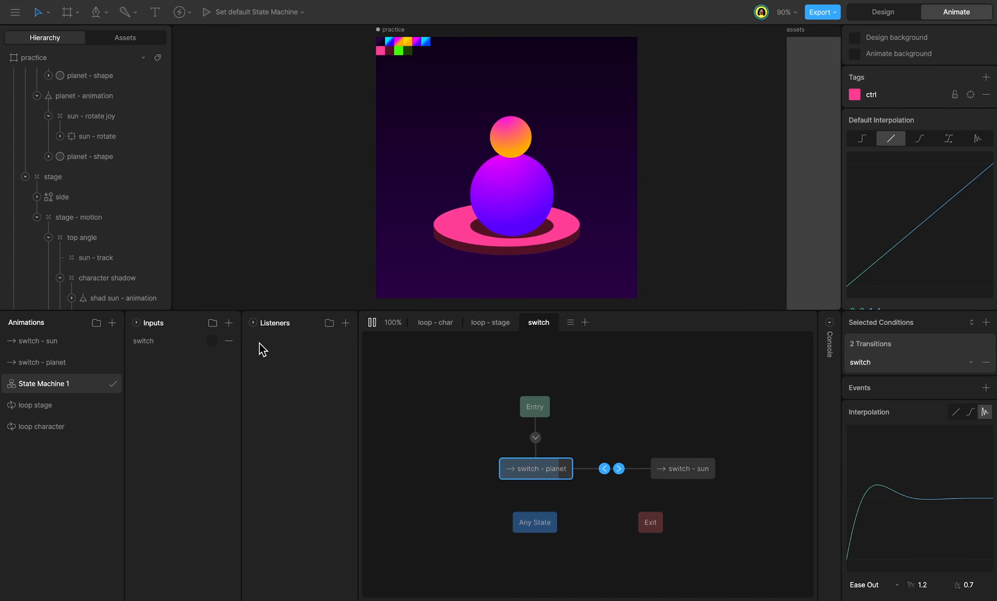
left_click(213, 341)
left_click(212, 342)
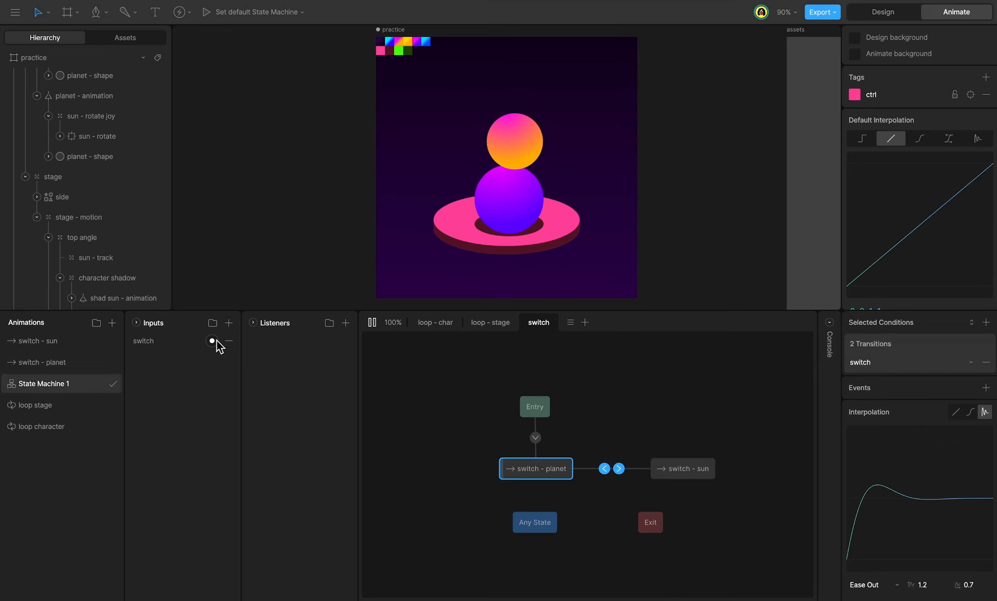
left_click(215, 342)
left_click(213, 341)
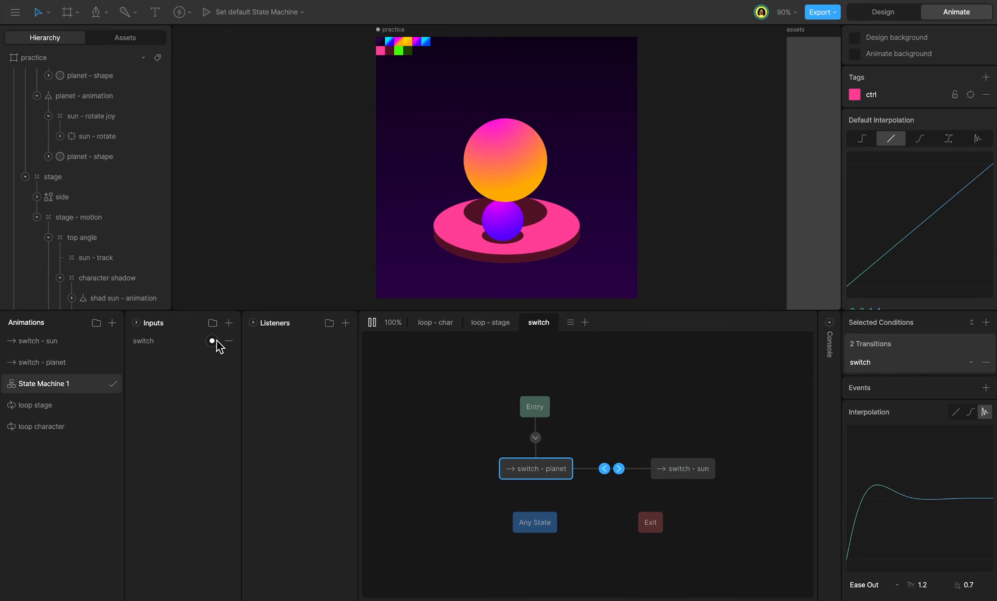
left_click(212, 342)
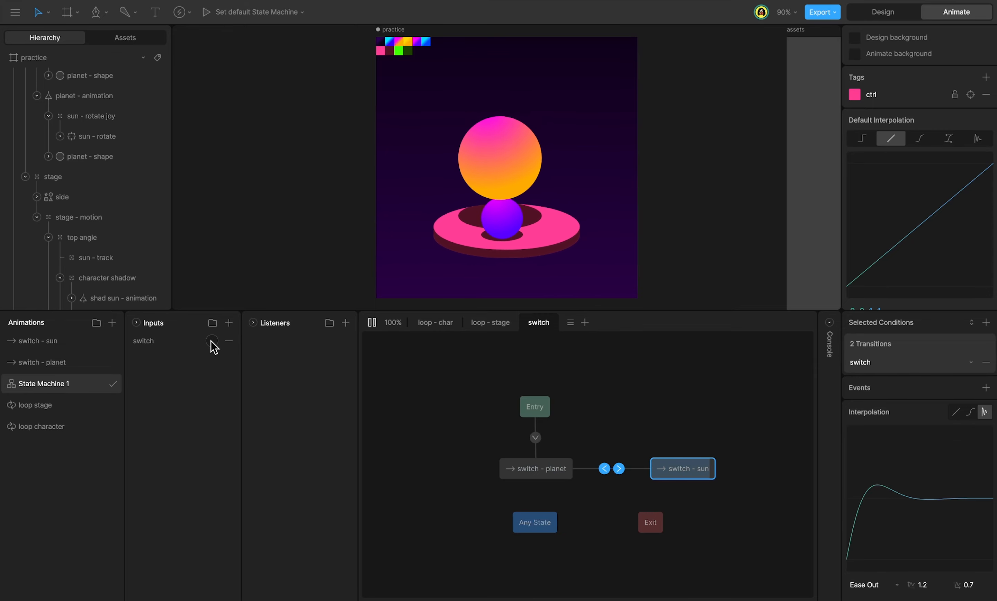
left_click(212, 341)
In Design mode, duplicate the back shape and place the copy above the balance group in the hierarchy
key("Tab")
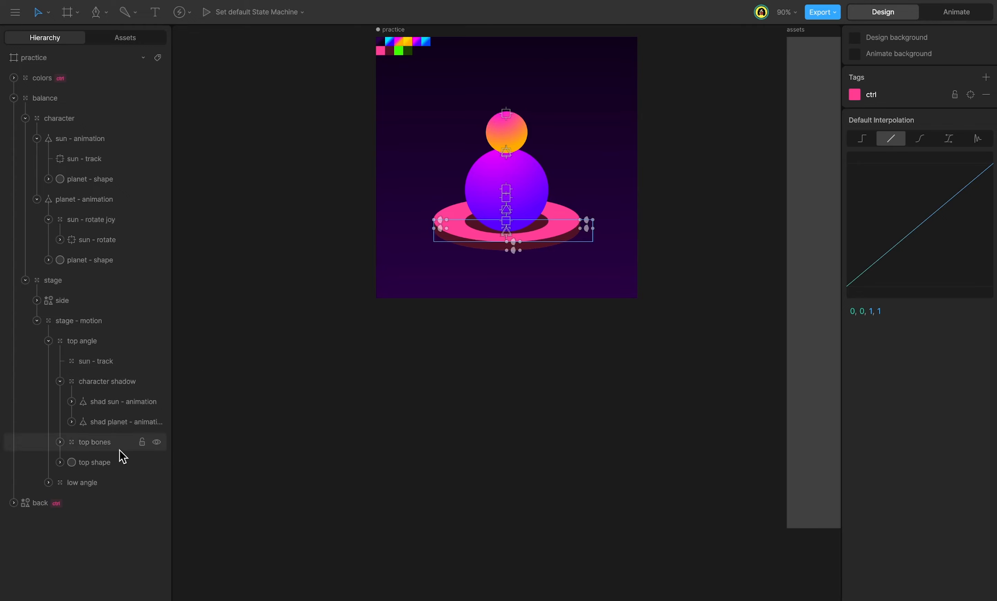
left_click(67, 505)
key("ctrl+d")
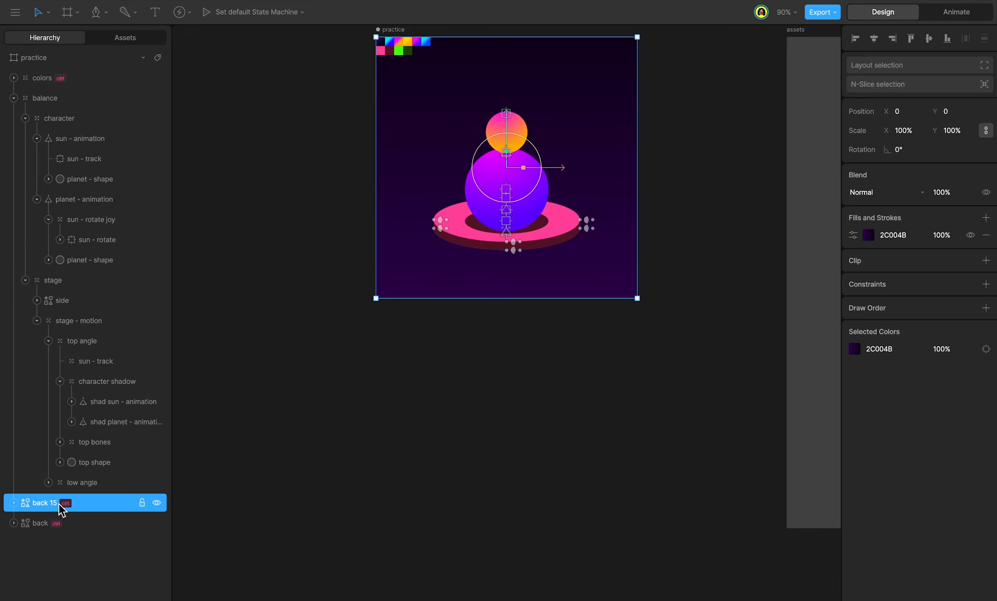
mouse_move(52, 504)
left_mouse_down()
mouse_move(57, 191)
mouse_move(48, 100)
left_mouse_up()
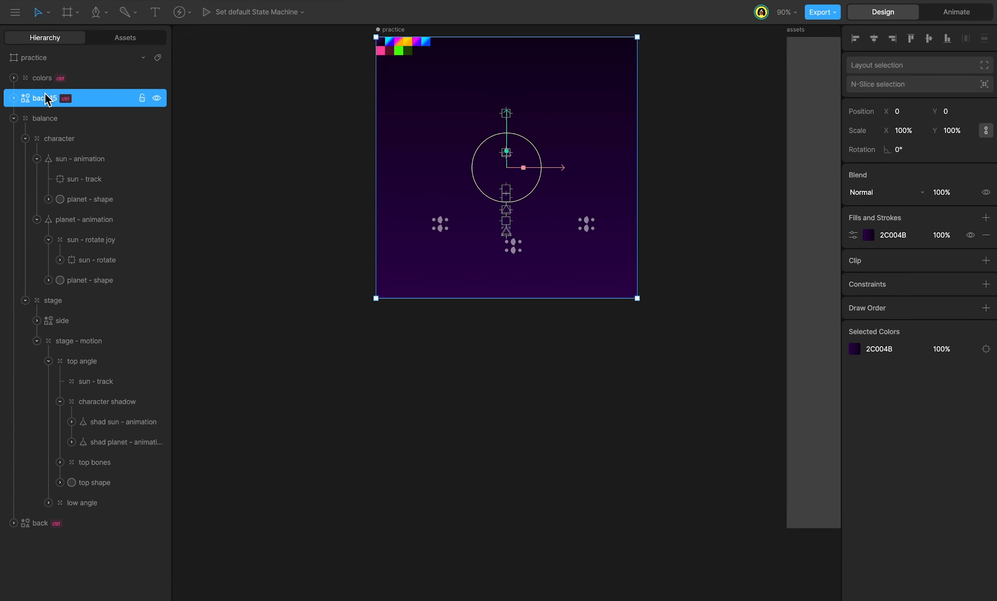
Rename the duplicated back shape "control - hitbox" and hide its fill
type("control - hitbox")
key("Return")
left_click(971, 235)
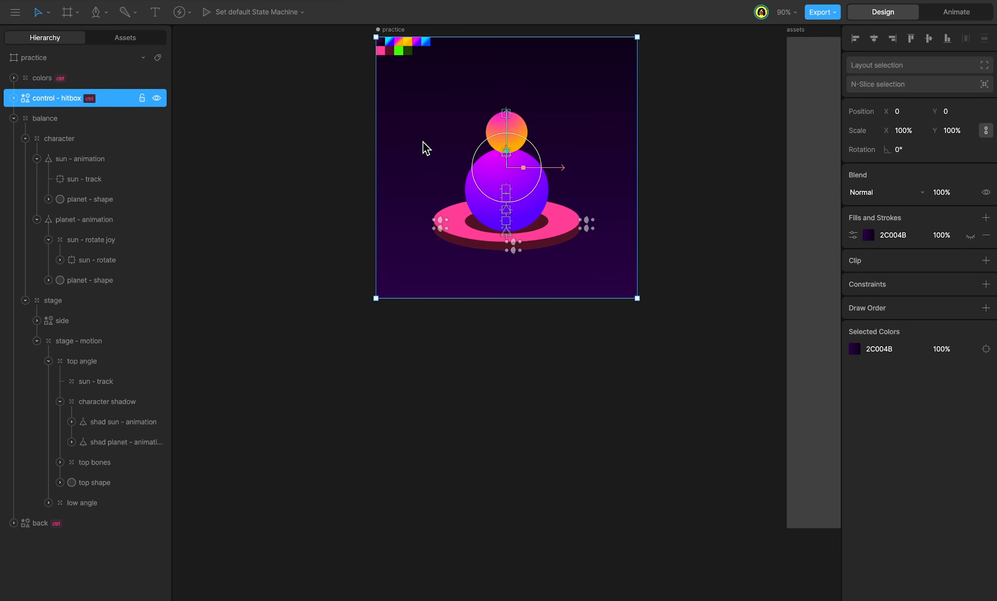
In Animate mode, add a Click listener on control - hitbox that fires the switch trigger
key("Tab")
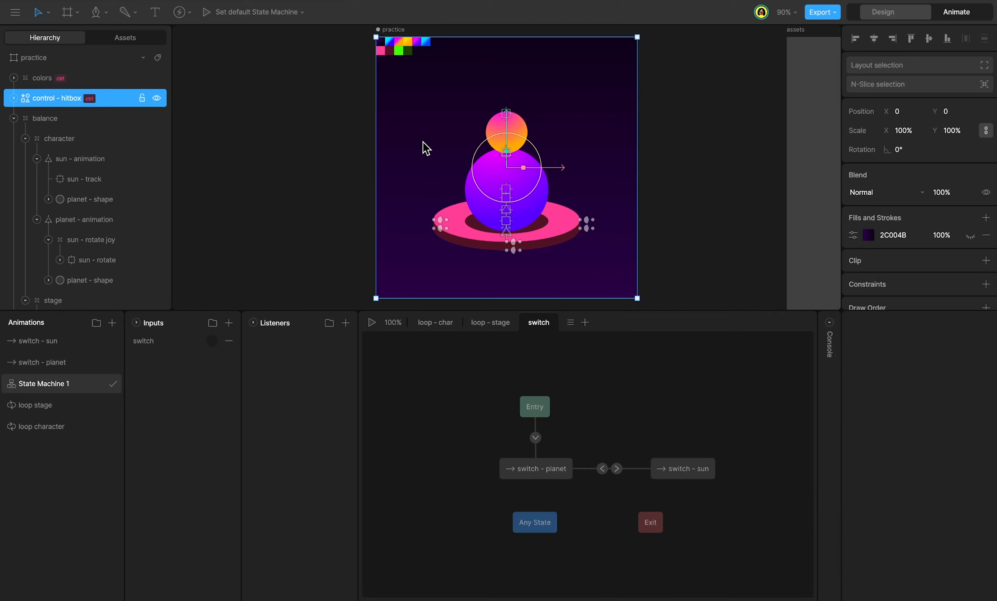
left_click(345, 323)
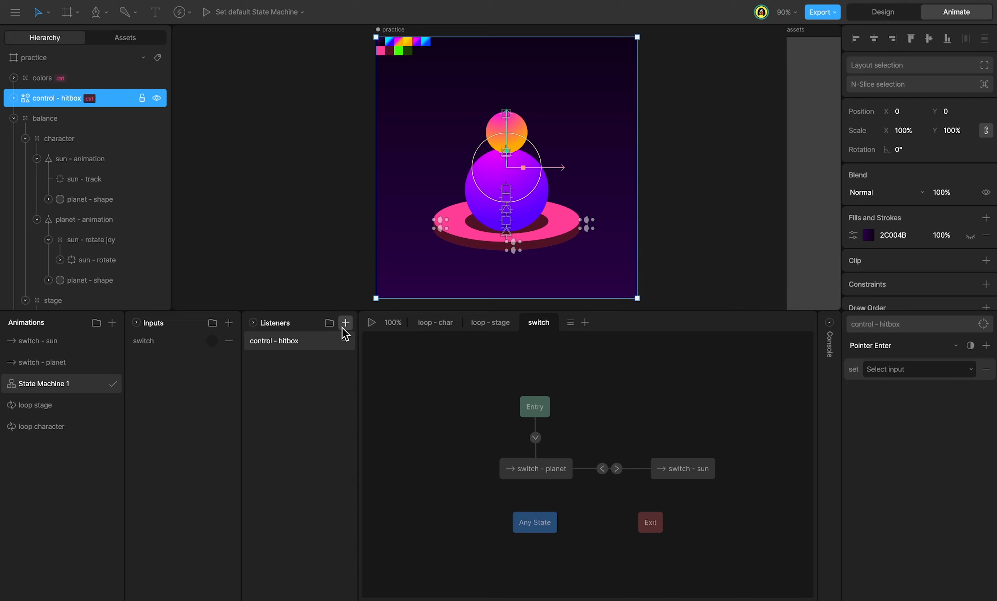
left_click(910, 348)
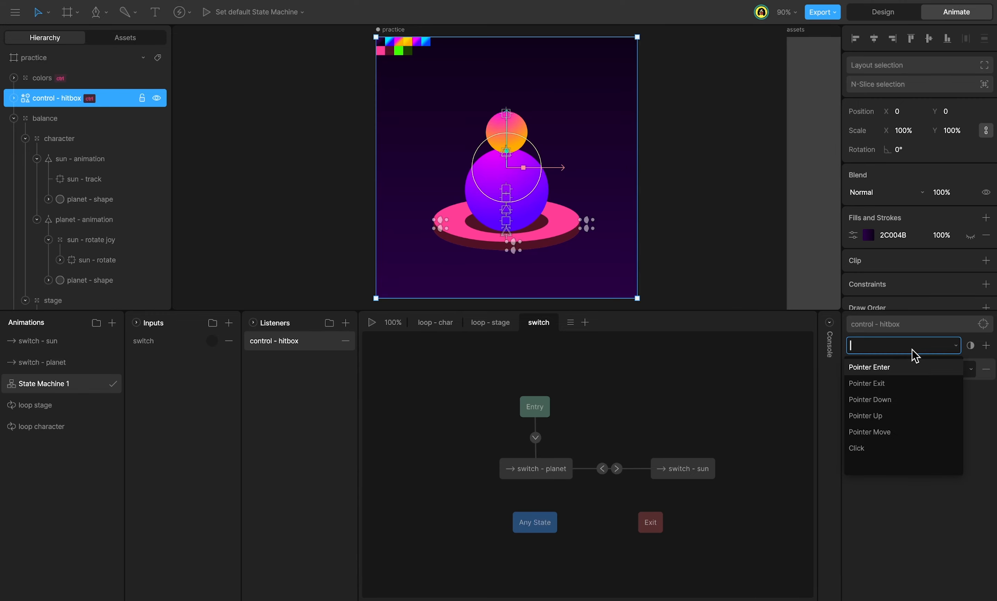
left_click(903, 447)
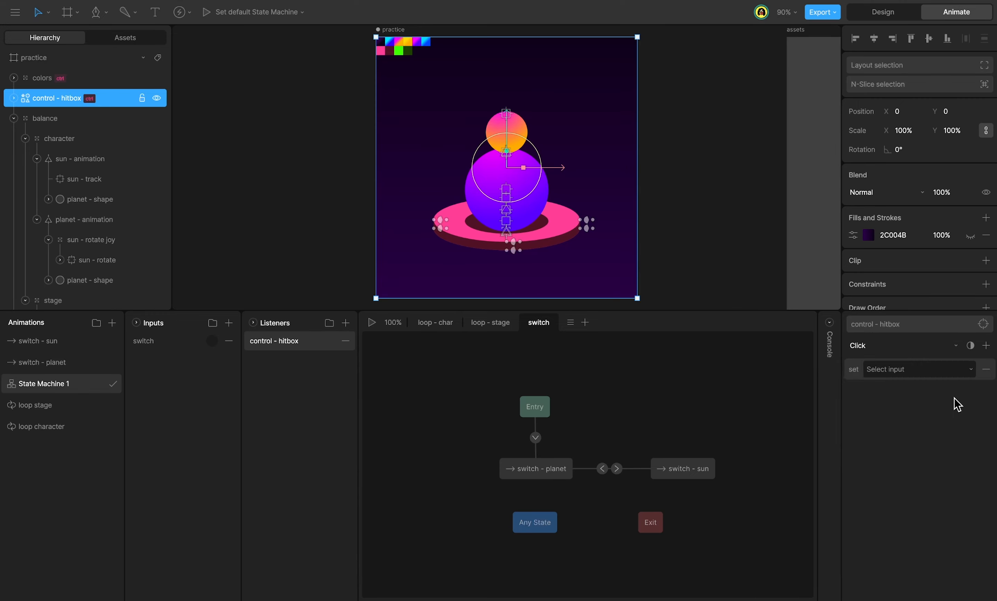
left_click(958, 372)
left_click(956, 407)
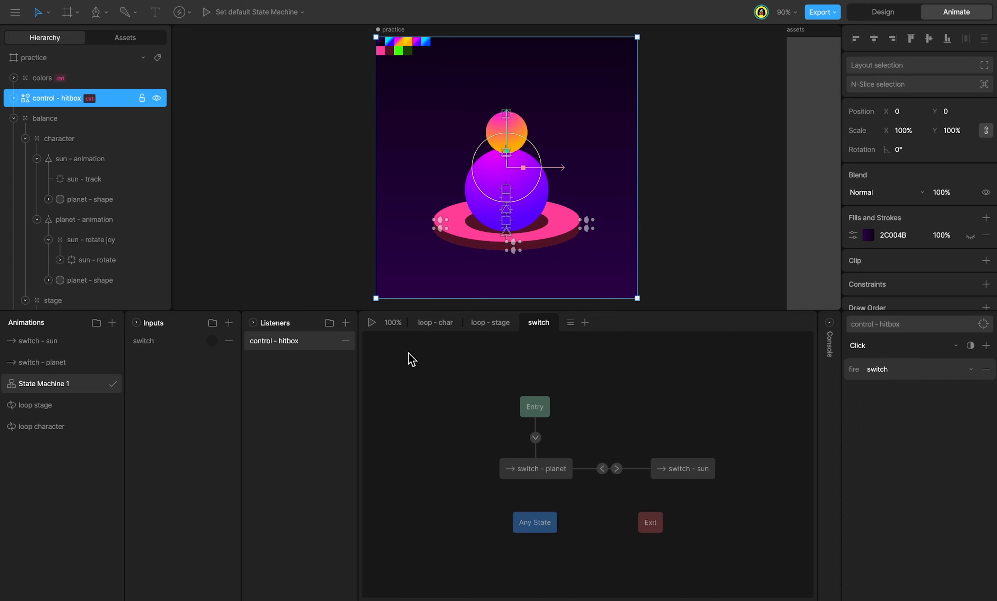
Play the state machine and test the listener by triggering the switch from various spots on the artboard
left_click(371, 323)
left_click(565, 163)
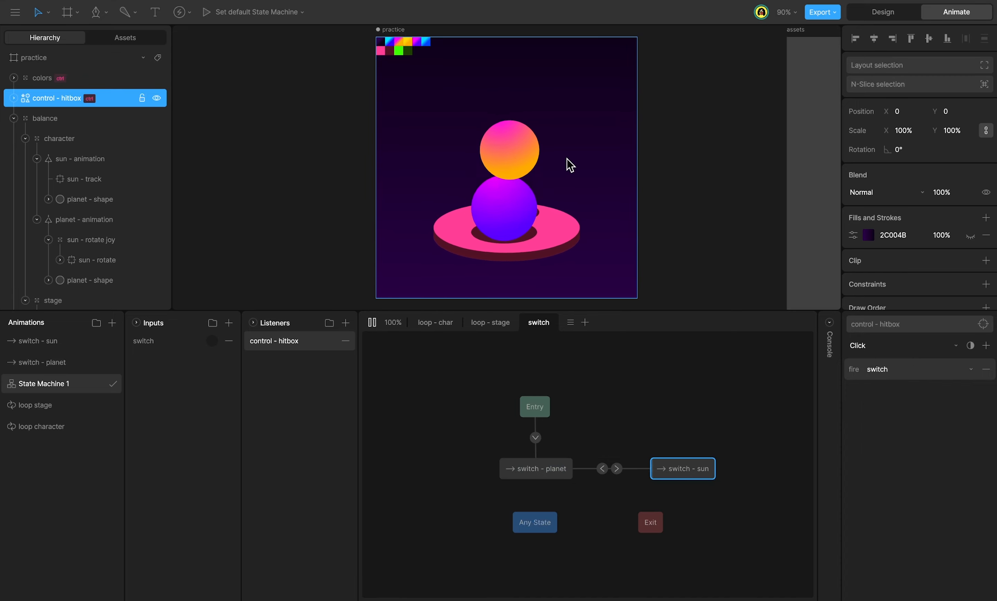
left_click(569, 164)
left_click(583, 166)
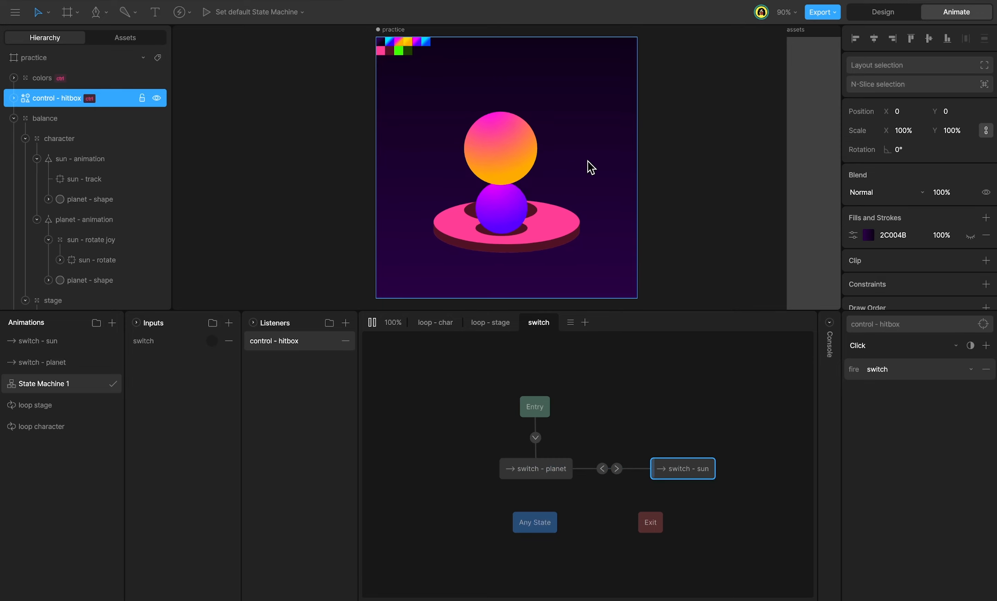
left_click(428, 174)
left_click(428, 175)
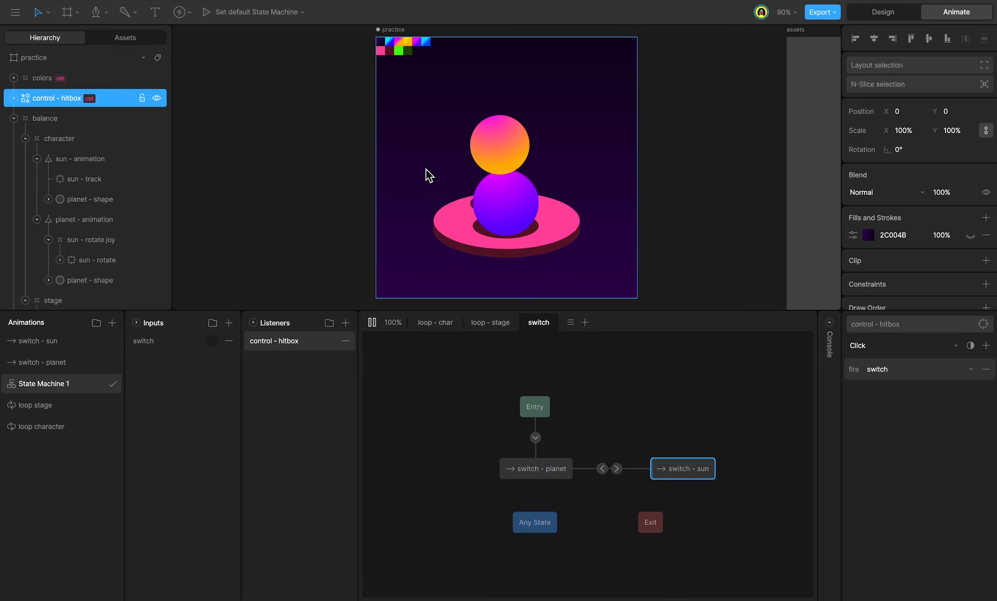
left_click(427, 174)
left_click(428, 175)
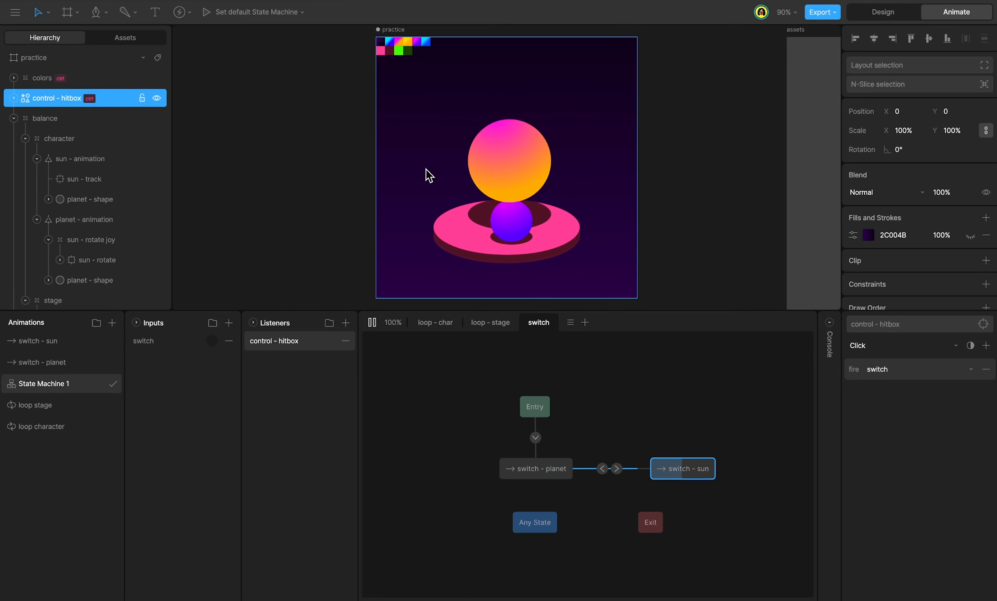
Allow exit during transition on both transitions between switch - planet and switch - sun
left_click(630, 441)
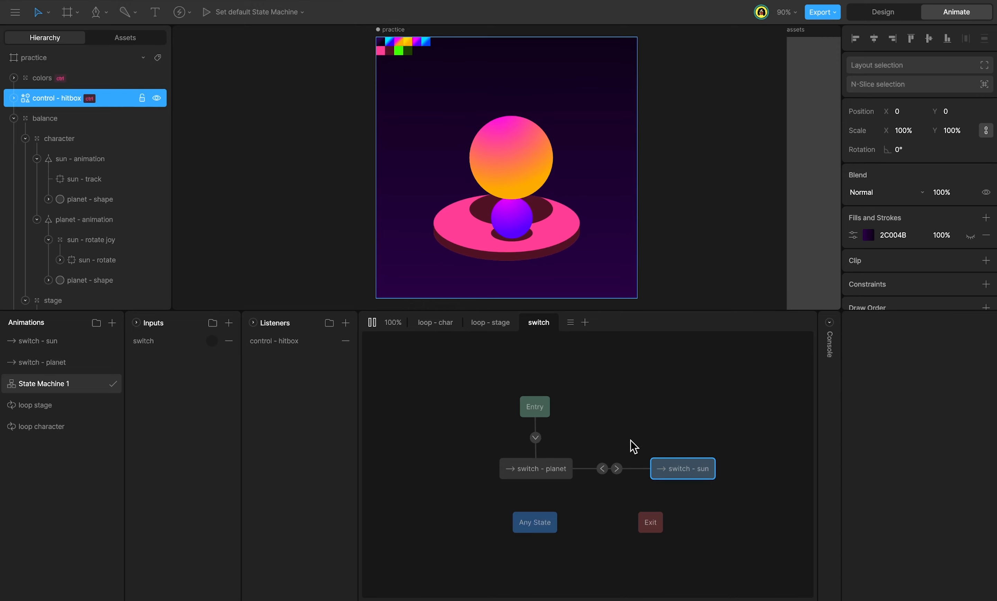
left_click_drag(631, 441, 592, 495)
left_click(854, 398)
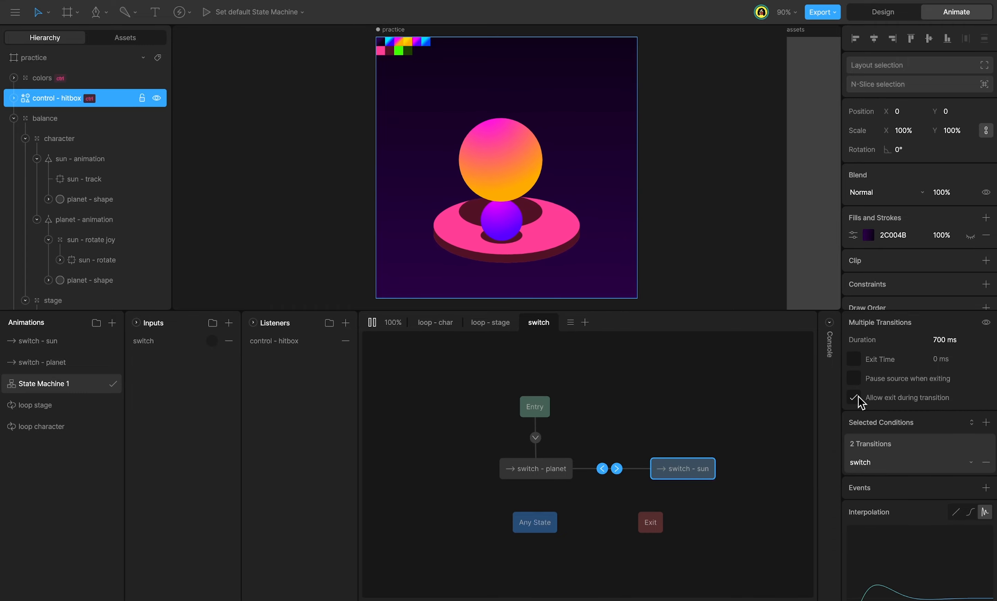
Trigger the switch in rapid succession on the playing artboard to test interrupting the transitions
left_click(565, 171)
left_click(569, 172)
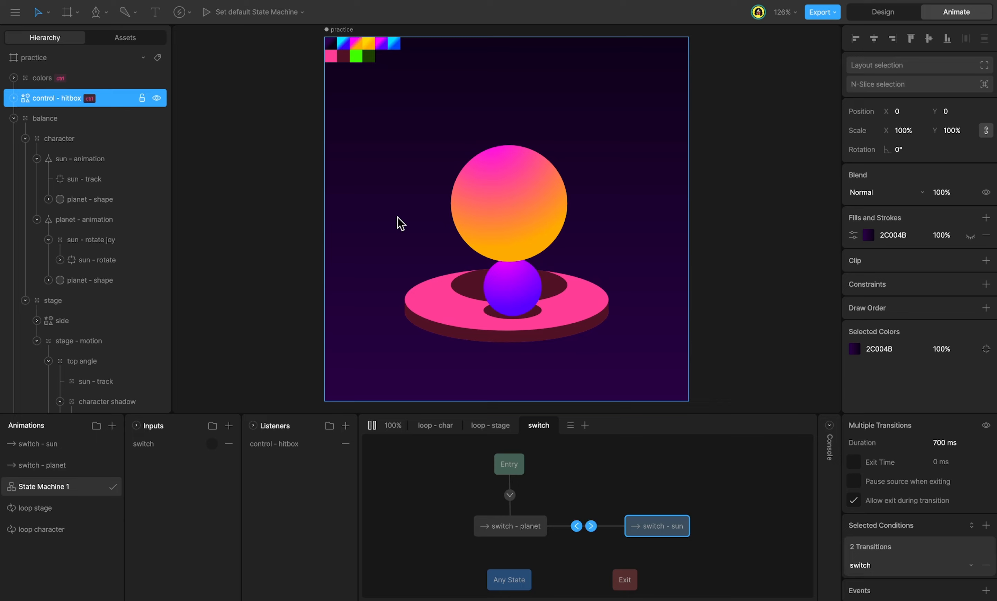
left_click(399, 222)
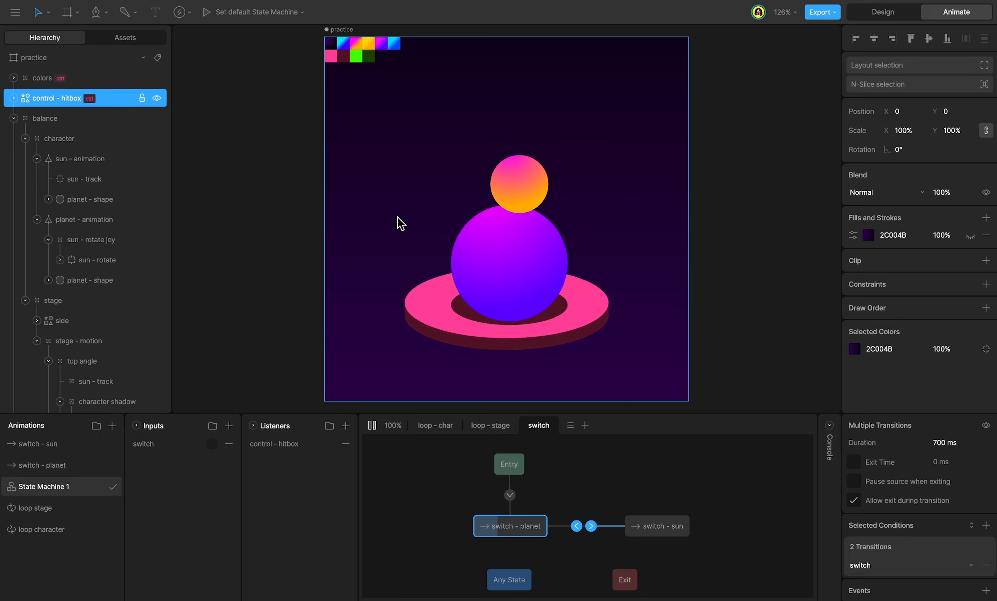
left_click(398, 223)
left_click(411, 224)
left_click(656, 218)
left_click(619, 230)
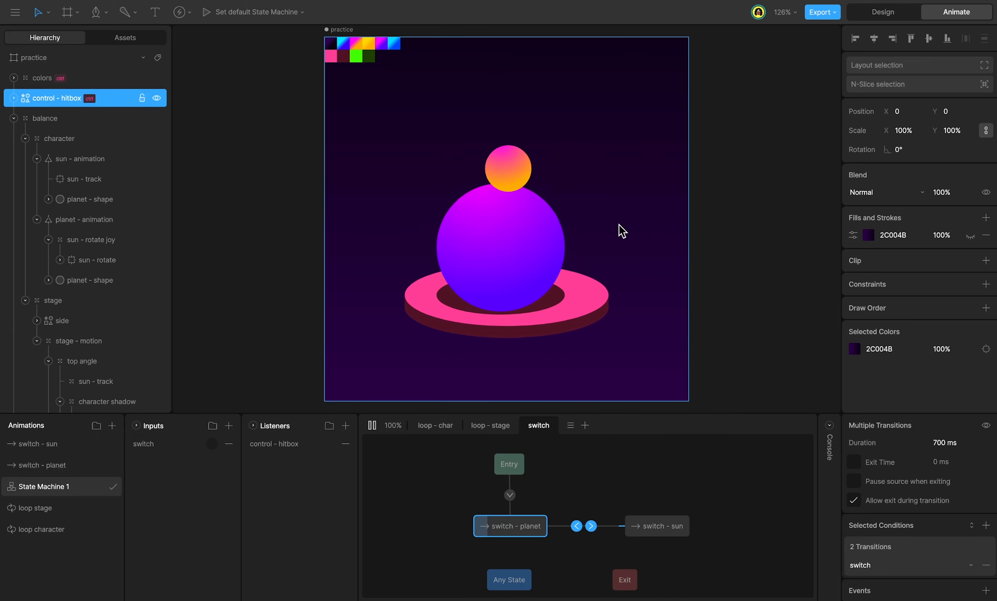
left_click(607, 231)
left_click(611, 233)
left_click(612, 233)
left_click(611, 233)
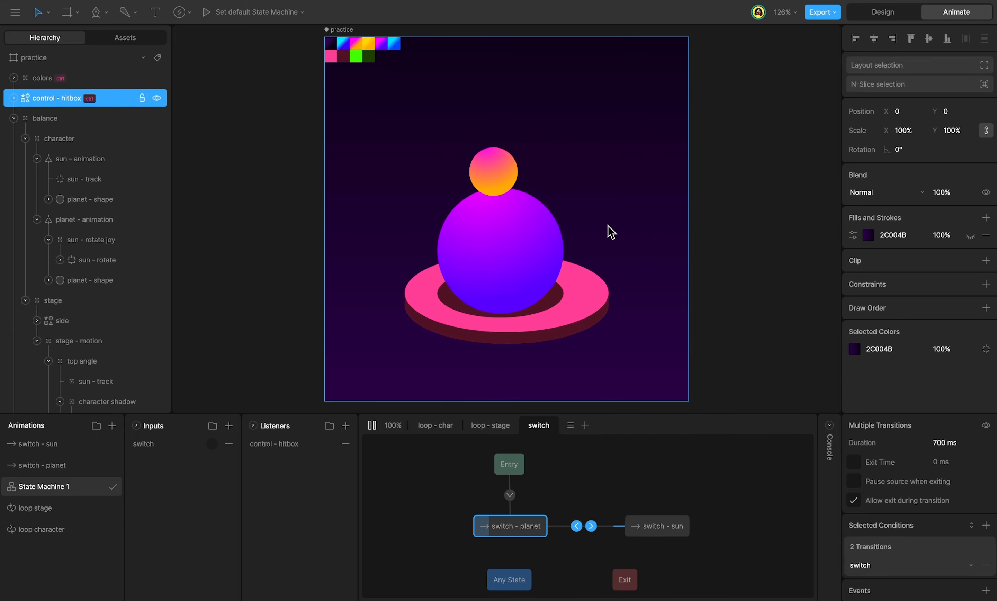
left_click(612, 233)
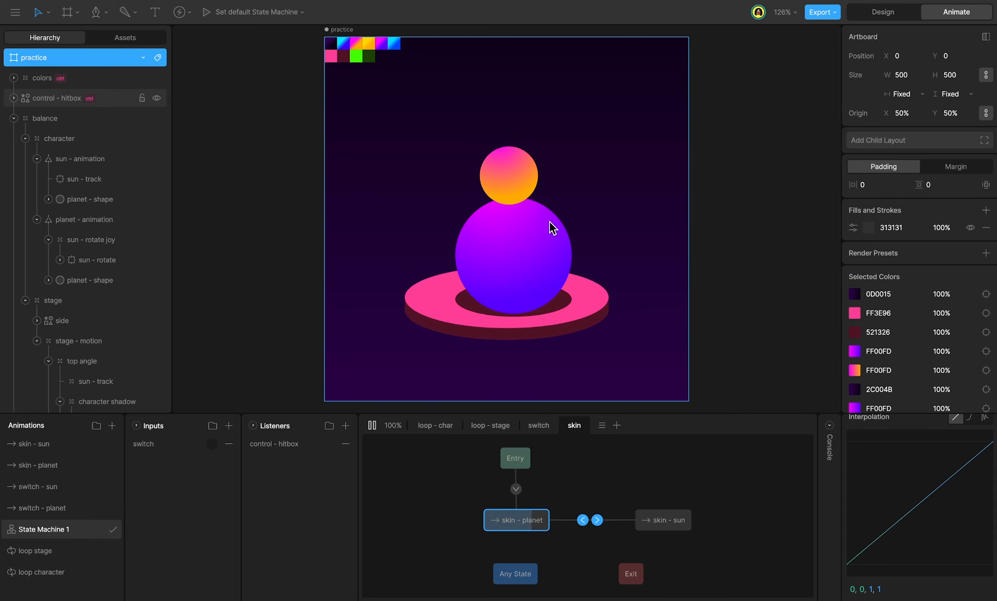
Trigger the switch on the playing artboard to preview the colour change between skin - planet and skin - sun
left_click(554, 223)
left_click(628, 203)
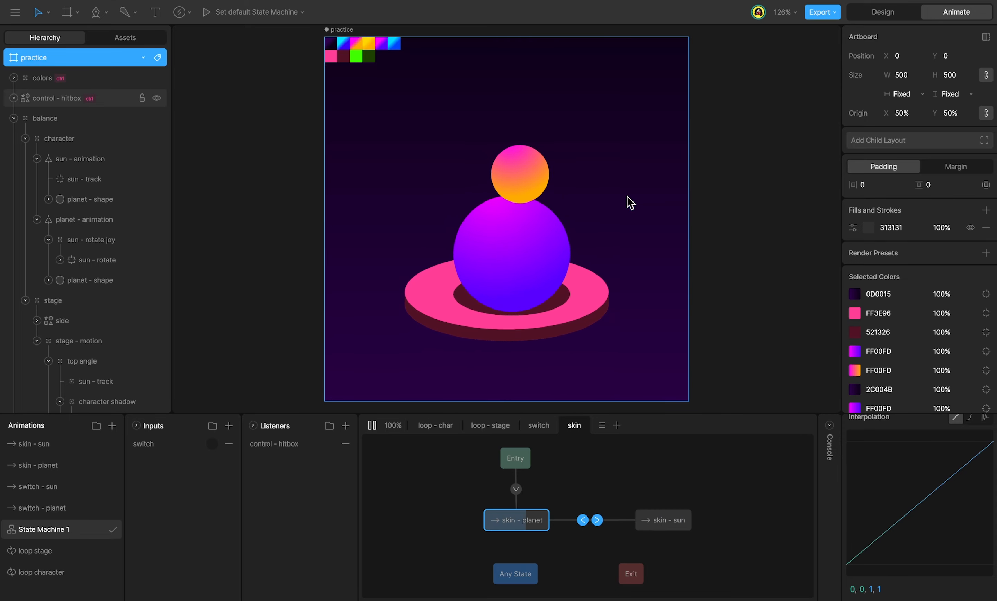
left_click(628, 202)
left_click(627, 196)
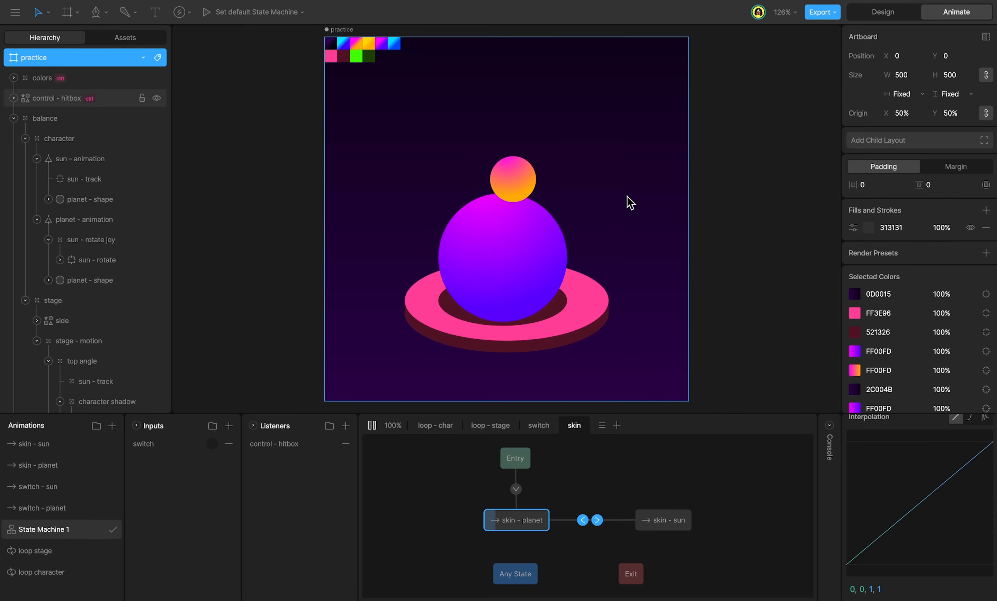
left_click(627, 196)
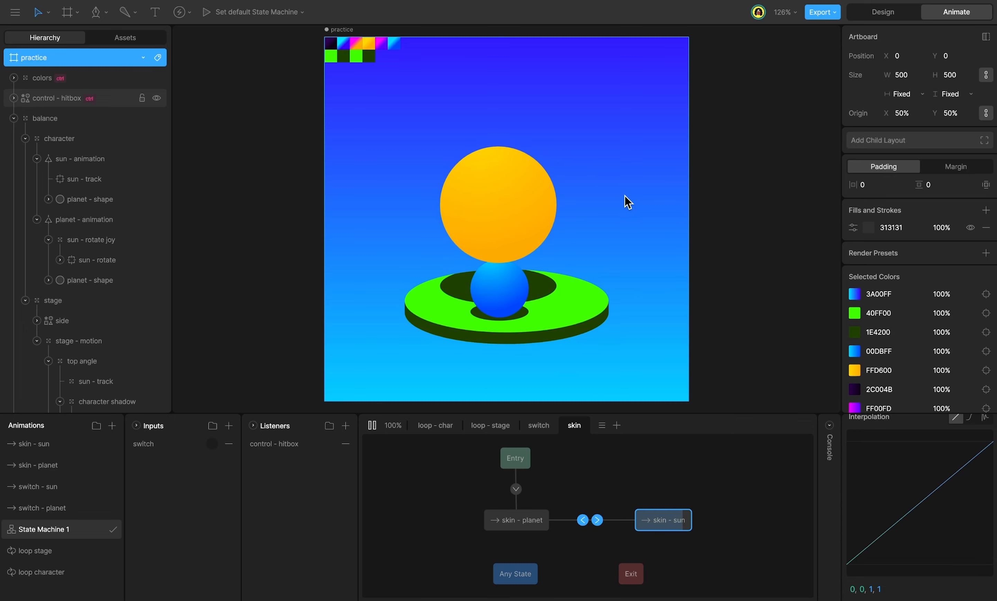
left_click(627, 196)
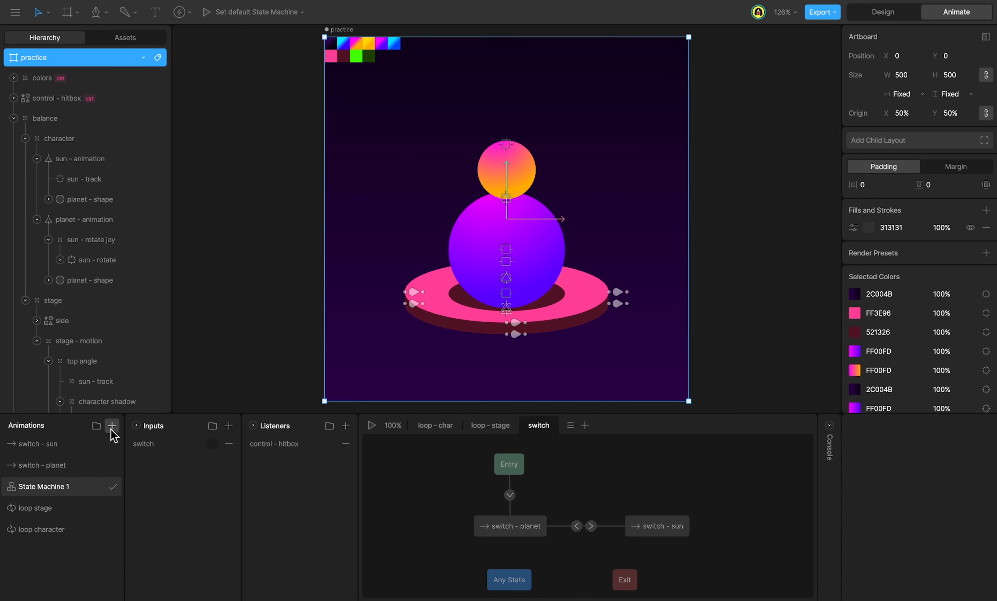
Create a new timeline animation and name it skin - planet
left_click(111, 425)
left_click(122, 453)
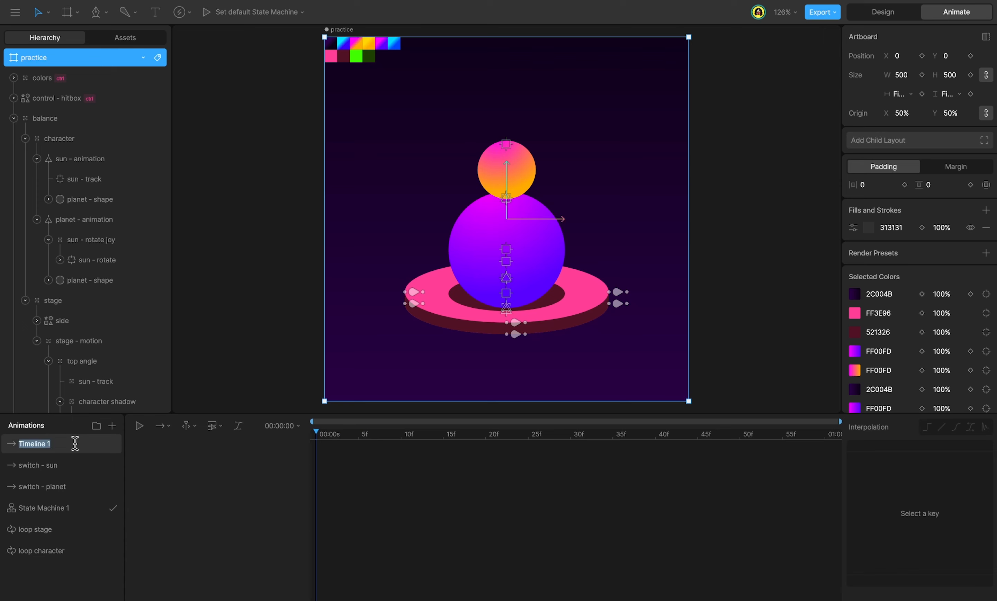
type("skin - planet")
key("Return")
Key the first five selected colours, from the 2C004B background to the FF00FD-to-orange gradient, at frame 0 of skin - planet
left_click(923, 370)
left_click(922, 351)
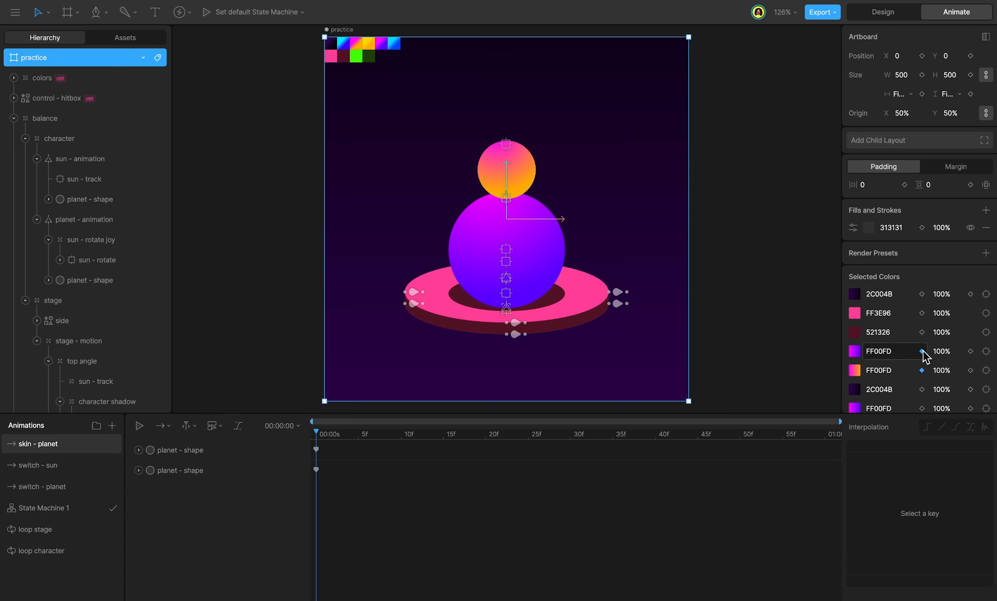
left_click(922, 313)
left_click(922, 332)
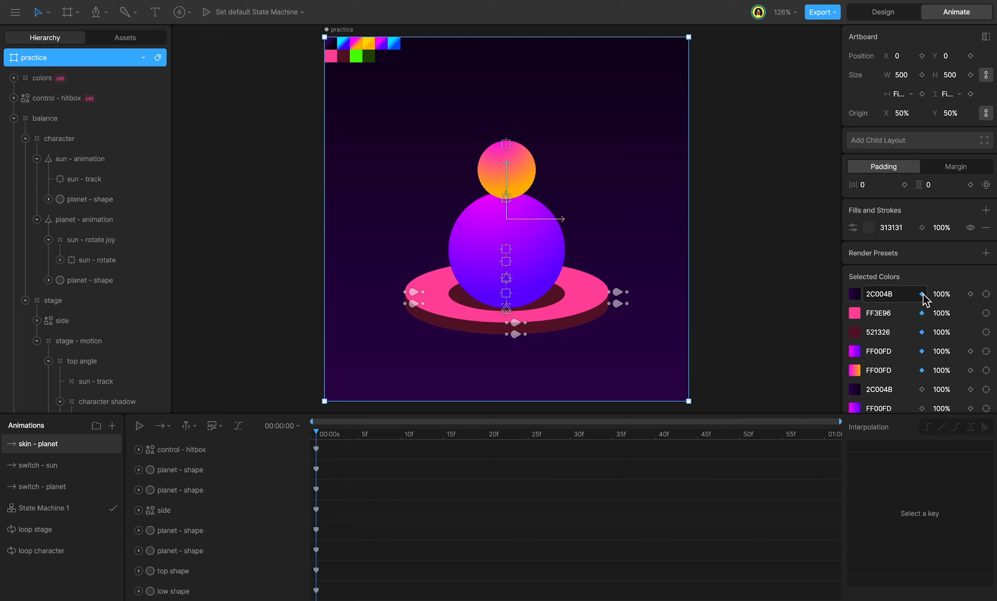
Duplicate the skin - planet timeline and rename the copy skin - sun
right_click(81, 449)
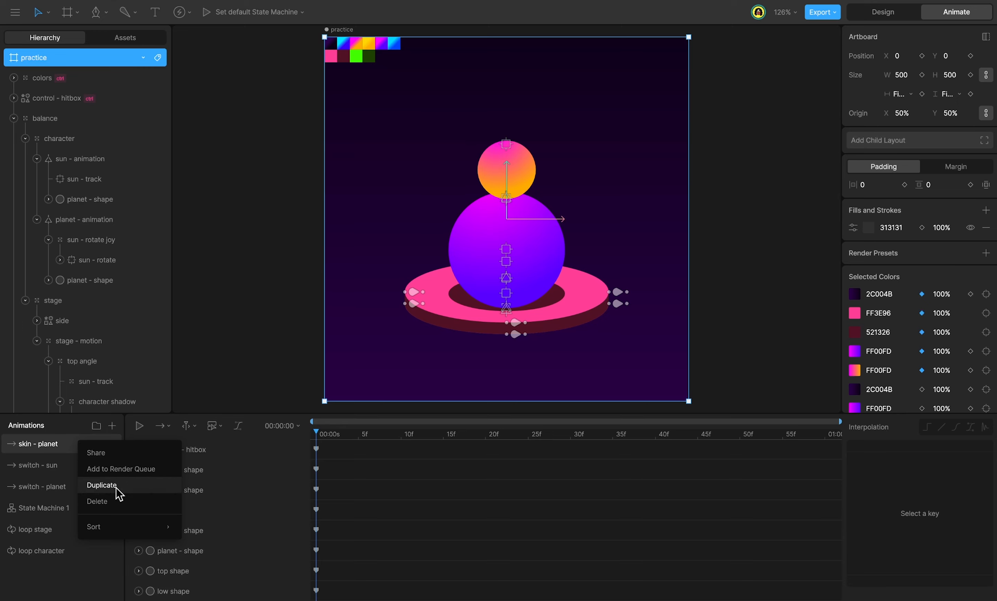
left_click(101, 486)
double_click(75, 444)
type("skin - sun")
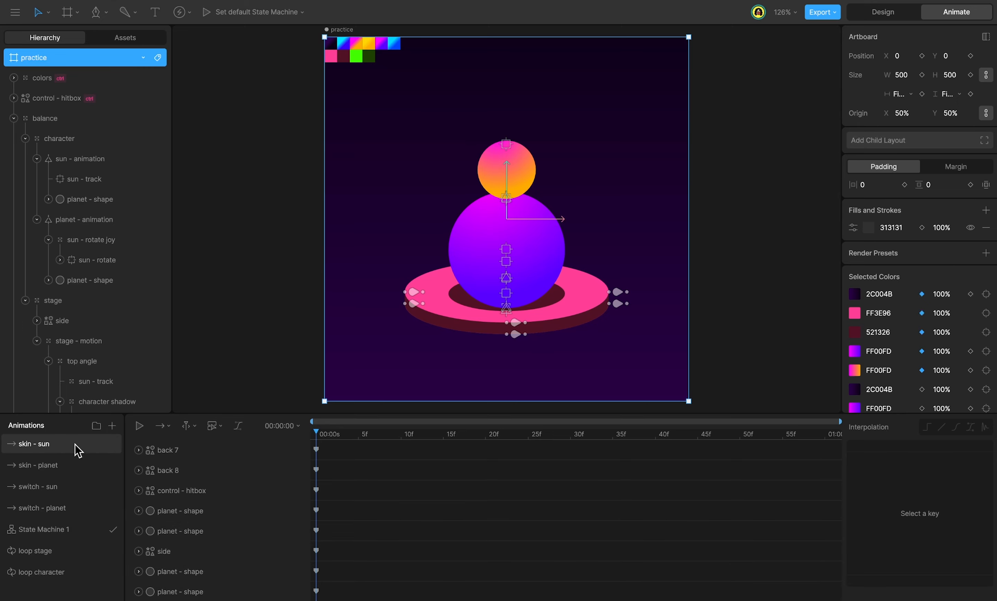
Recolour both stops of the background gradient in skin - sun by sampling the artboard's colour swatches, setting the first stop to 00E6FF
left_click(854, 294)
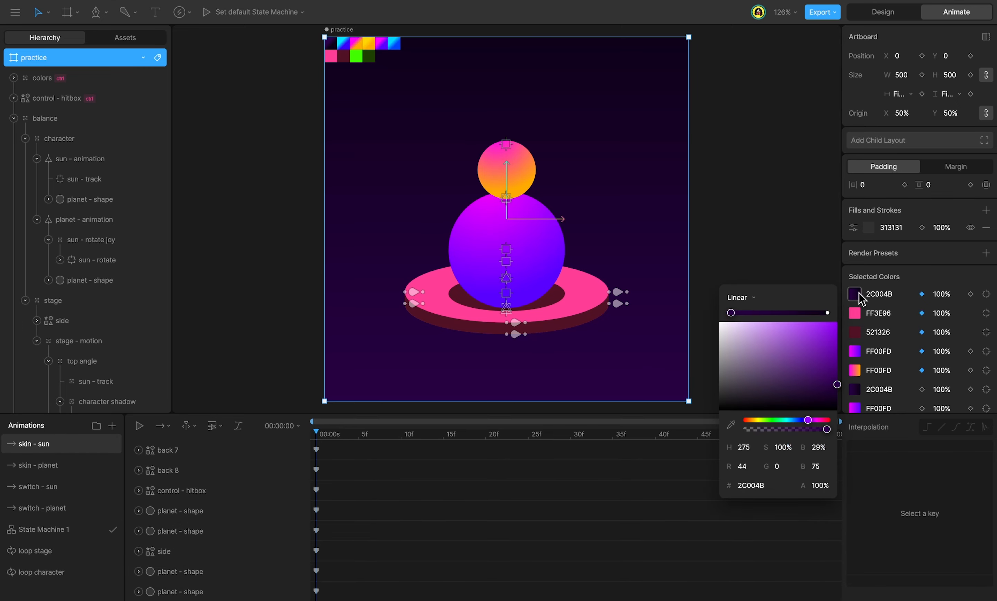
left_click(731, 424)
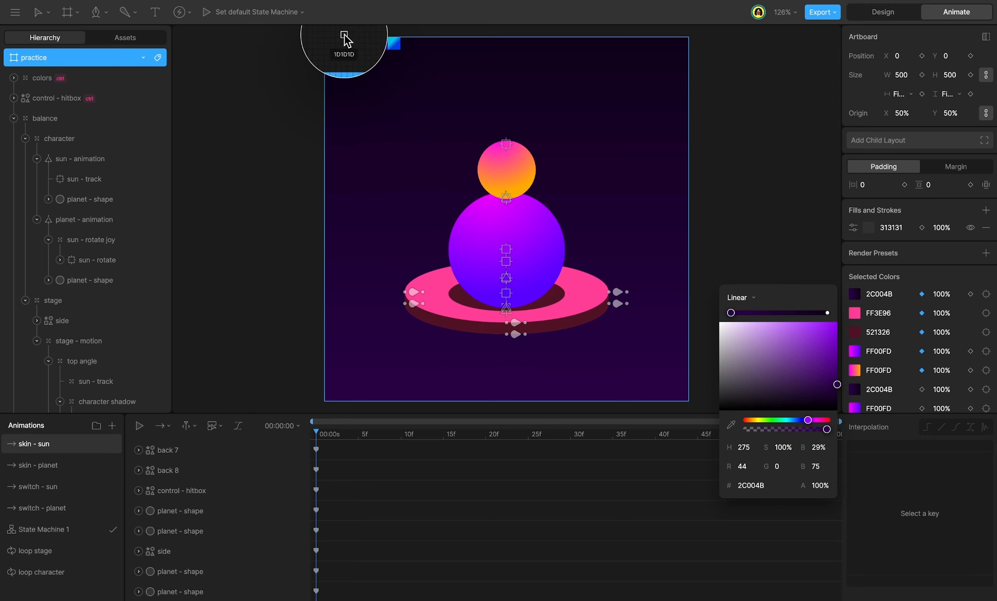
left_click(338, 41)
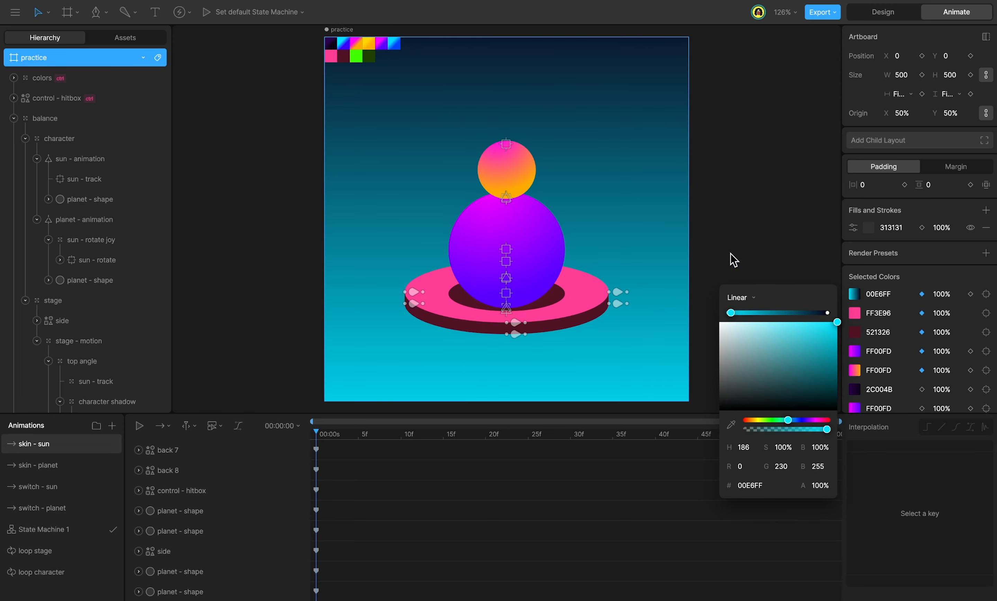
left_click(826, 312)
left_click(732, 424)
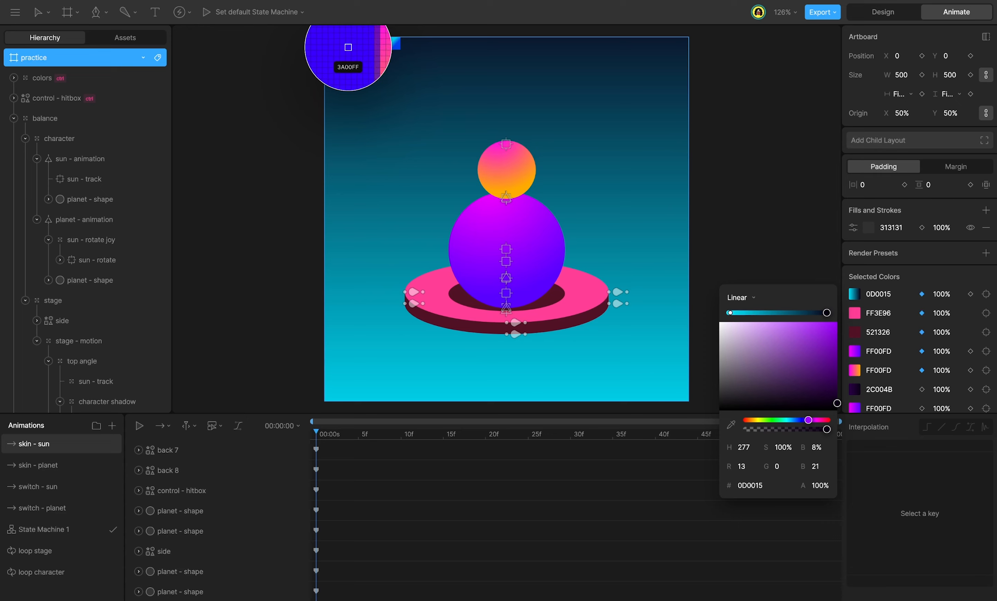
In the skin - sun timeline, sample 3A00FF for the background gradient's dark stop and 40FF00 for the stage's pink fill
left_click(348, 46)
left_click(854, 313)
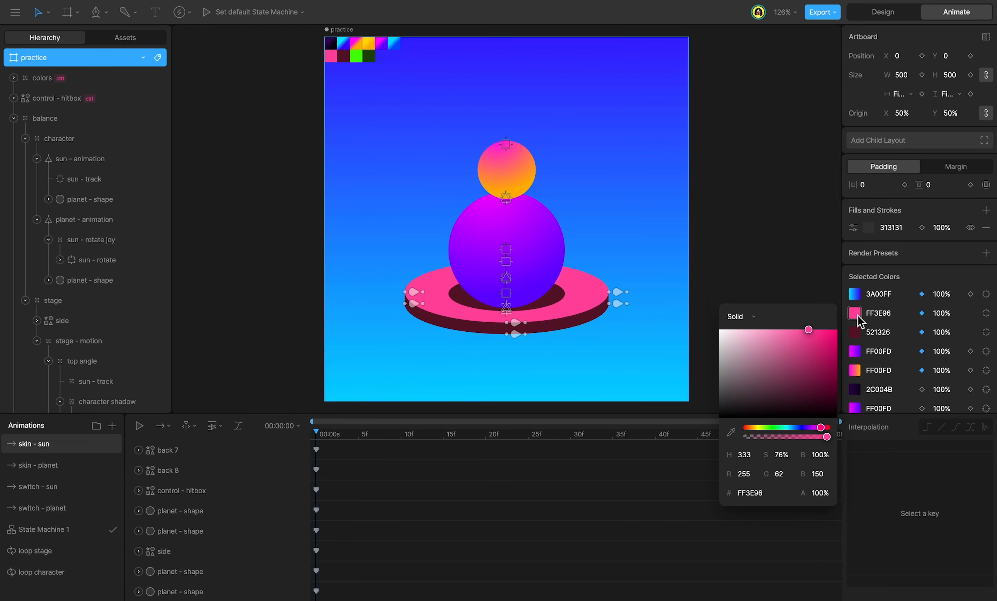
left_click(731, 433)
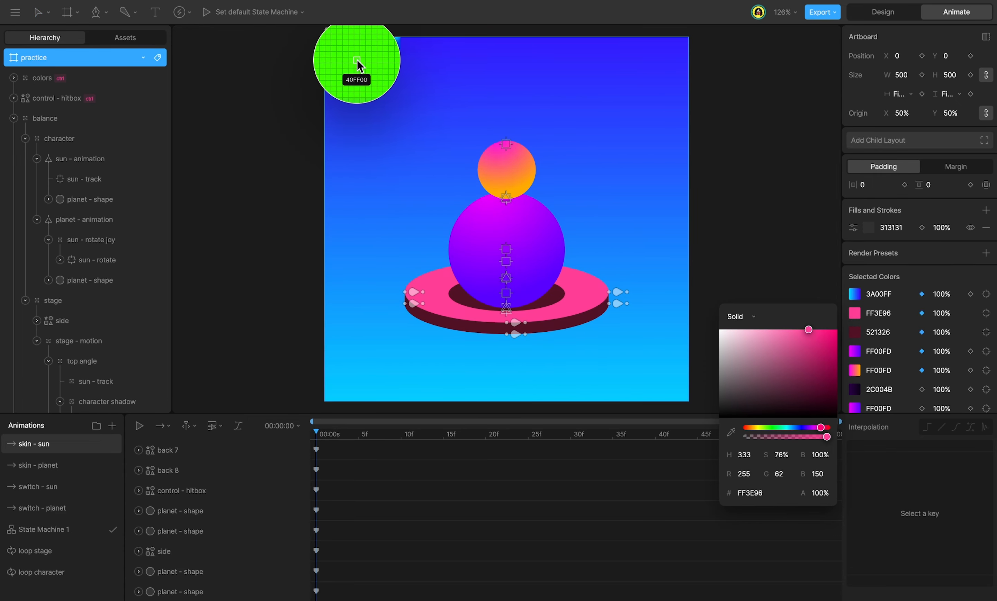
left_click(356, 60)
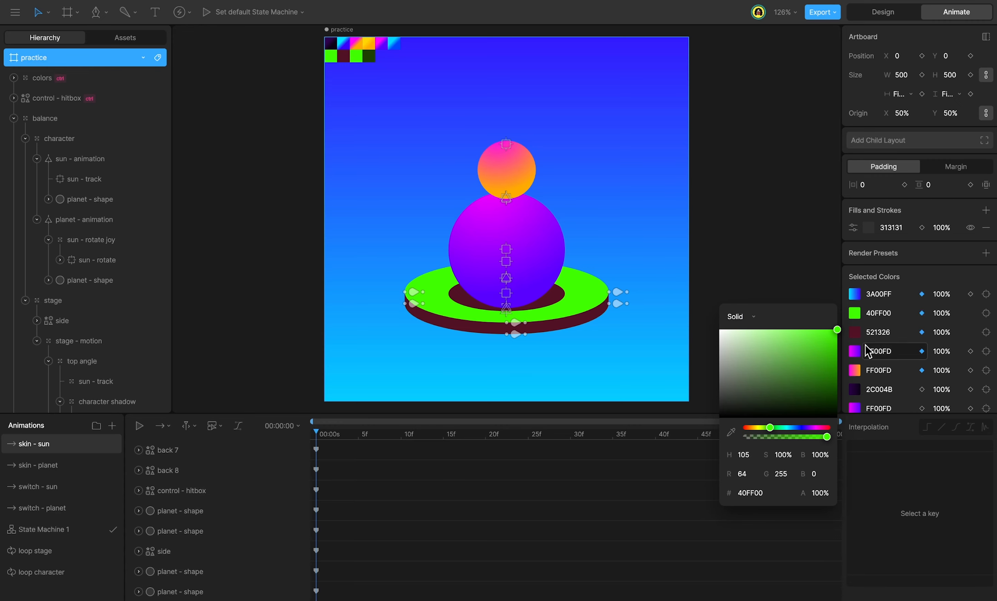
Recolor the stage's dark maroon side and shadows to 1E4200 by sampling the dark green swatch on the artboard
left_click(855, 332)
left_click(731, 451)
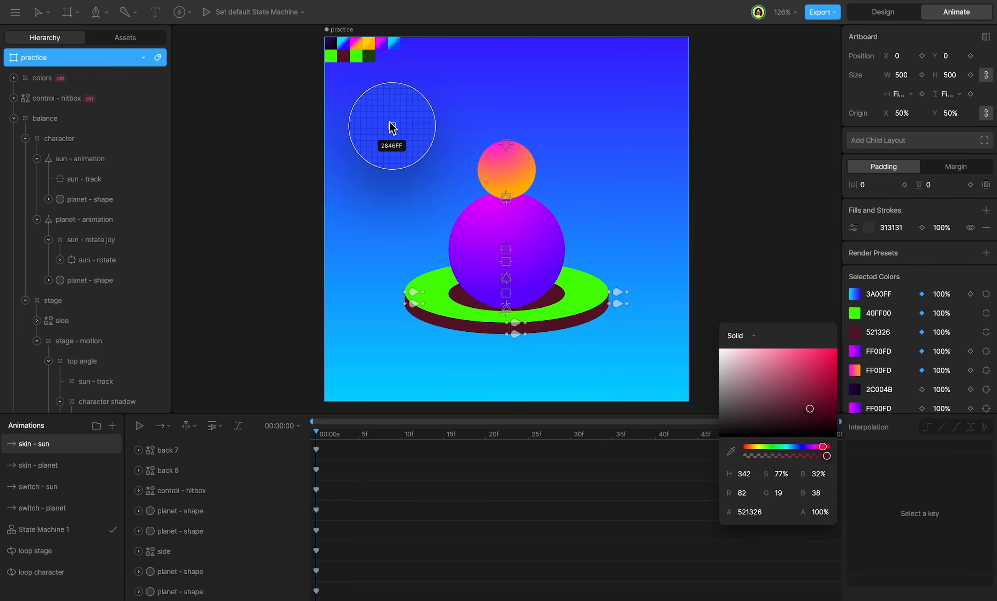
left_click(368, 55)
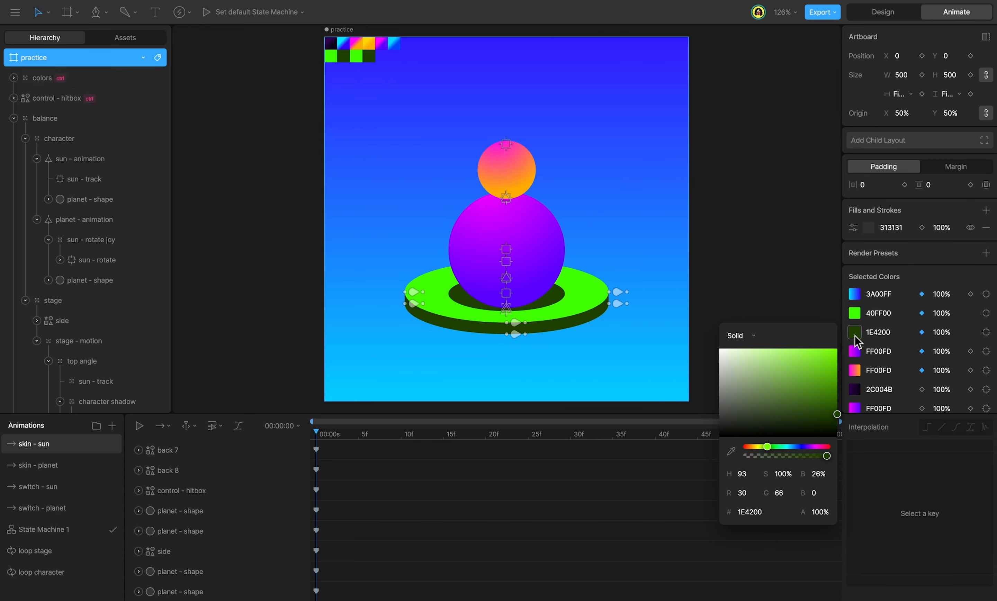
Recolor the planet's radial gradient from the blue swatch, using 0046FF for the end stop and 00DBFF for the start stop
left_click(855, 351)
left_click(818, 370)
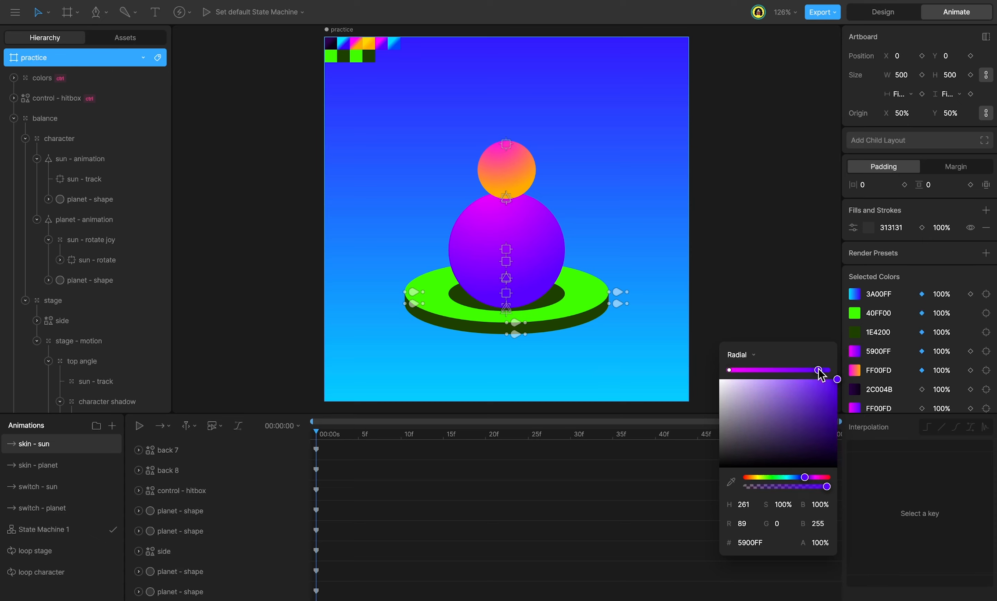
left_click(731, 482)
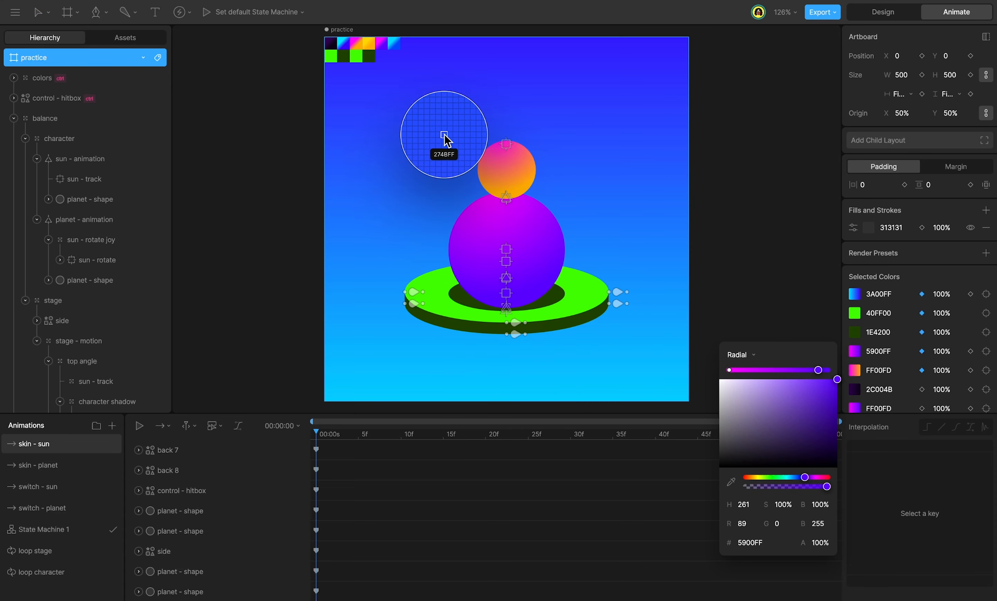
left_click(399, 51)
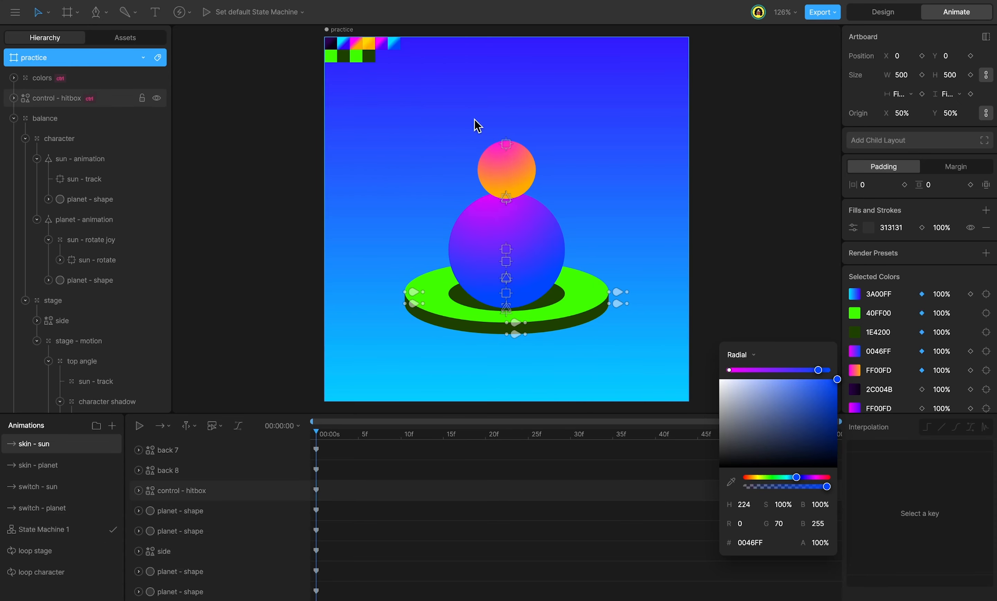
left_click(730, 369)
left_click(731, 481)
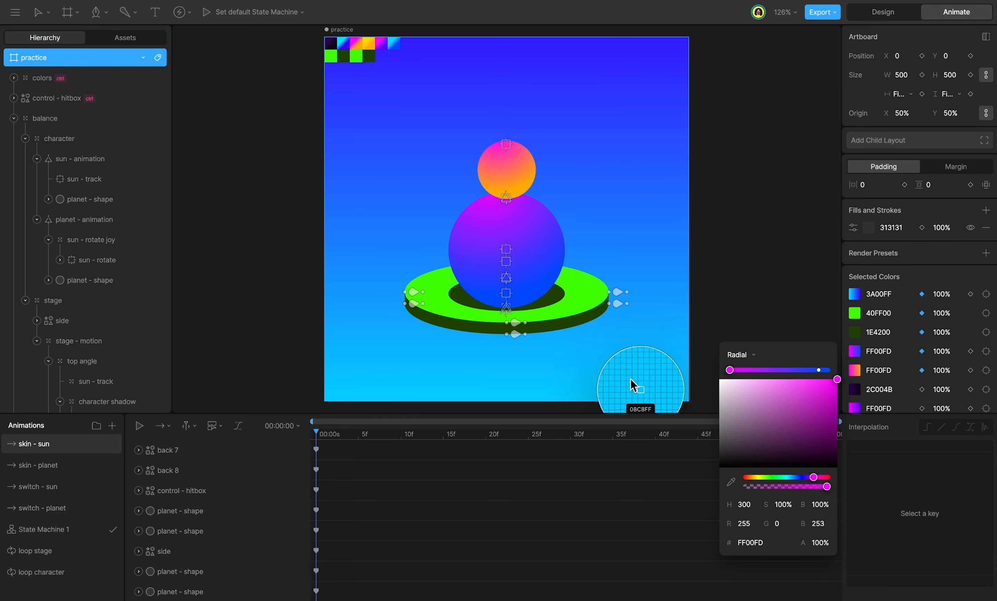
left_click(390, 41)
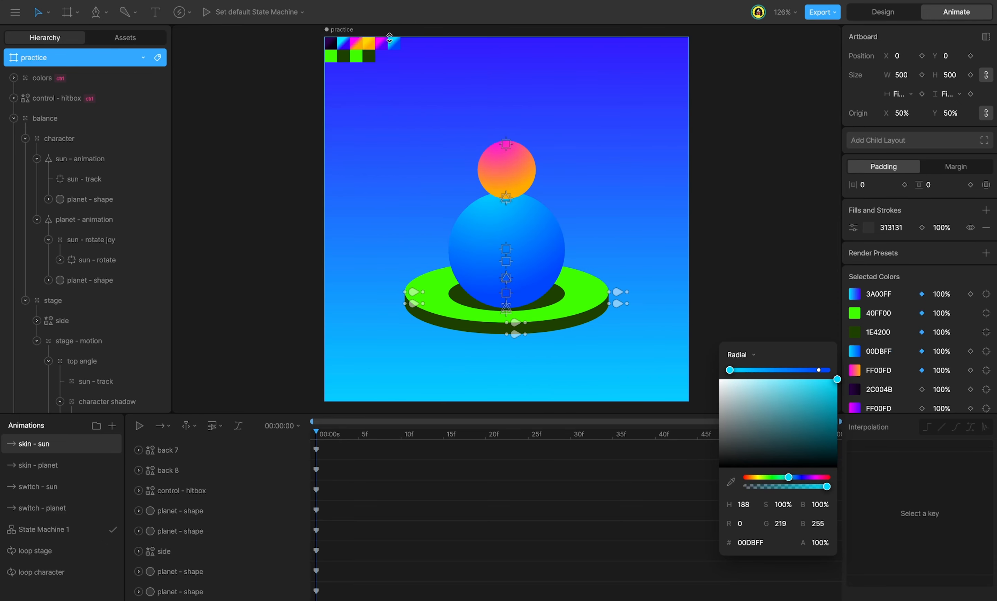
Set the start stop of the sun's pink-orange radial gradient to FFD600 sampled from the yellow swatch
left_click(856, 370)
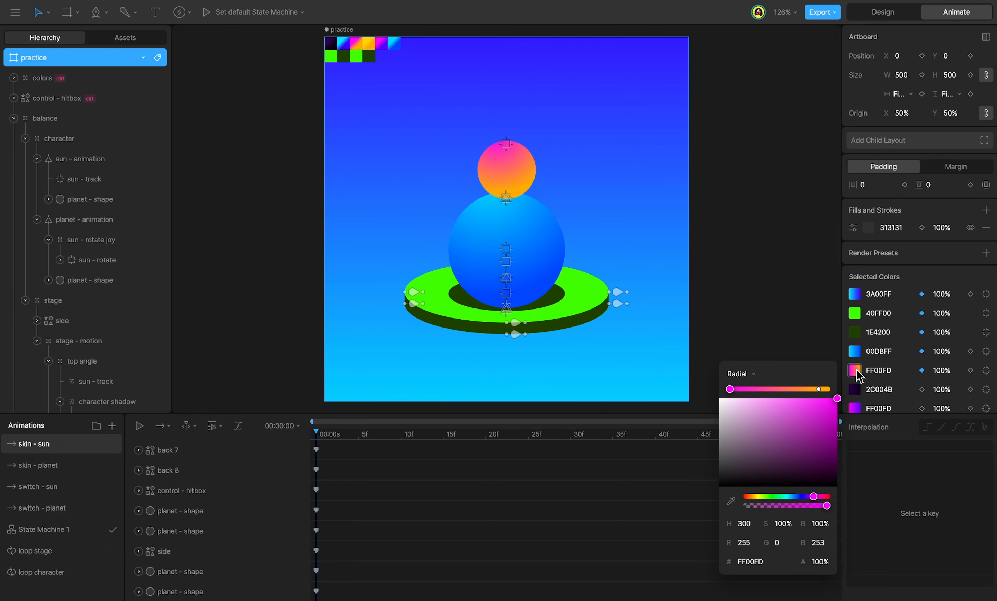
left_click(731, 500)
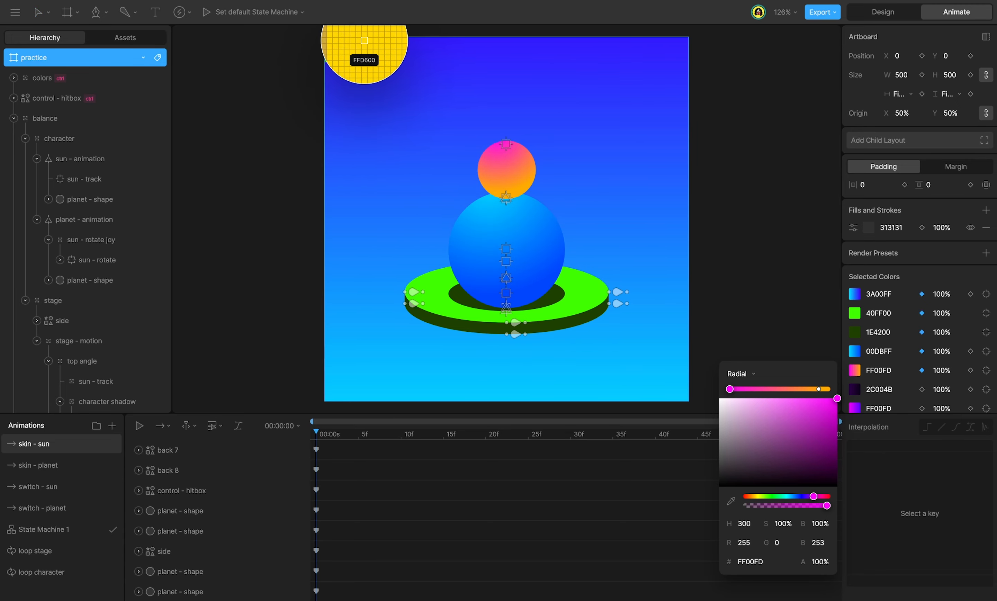
left_click(367, 43)
key("Escape")
Compare the colors of the skin - planet and skin - sun timelines by switching between them
left_click(87, 466)
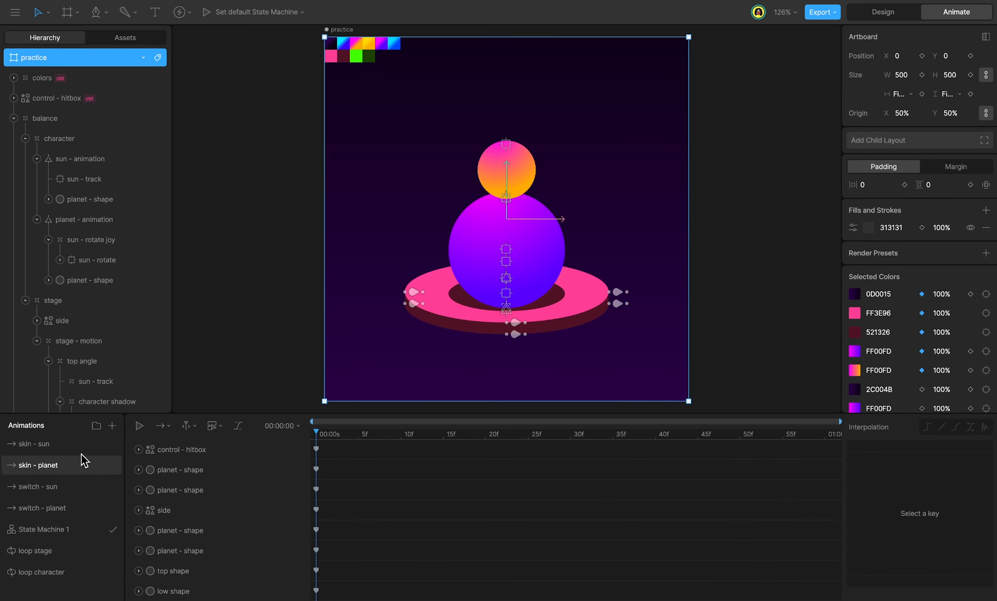
left_click(81, 449)
left_click(80, 465)
left_click(83, 449)
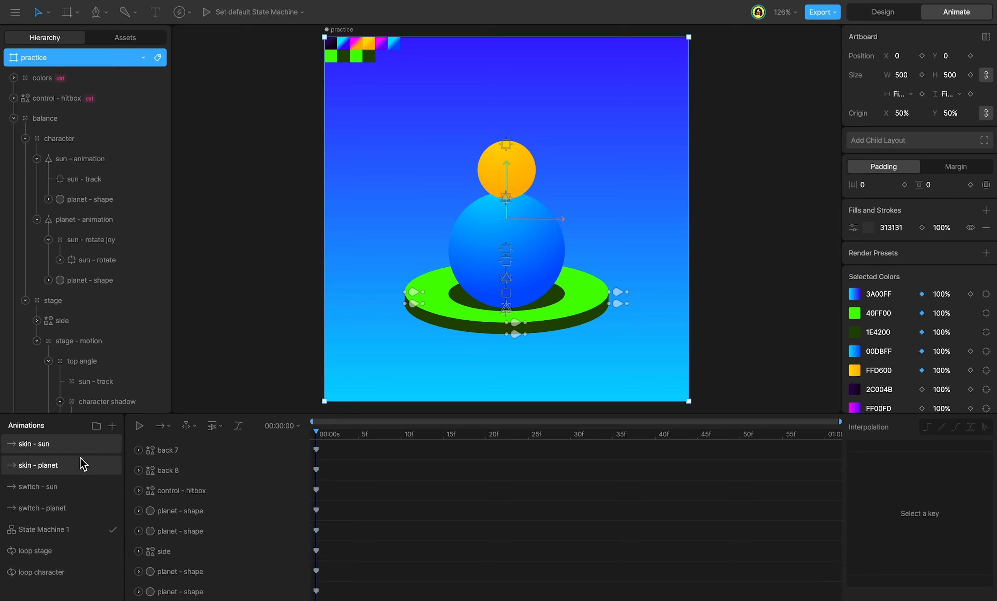
left_click(80, 463)
left_click(81, 451)
left_click(82, 466)
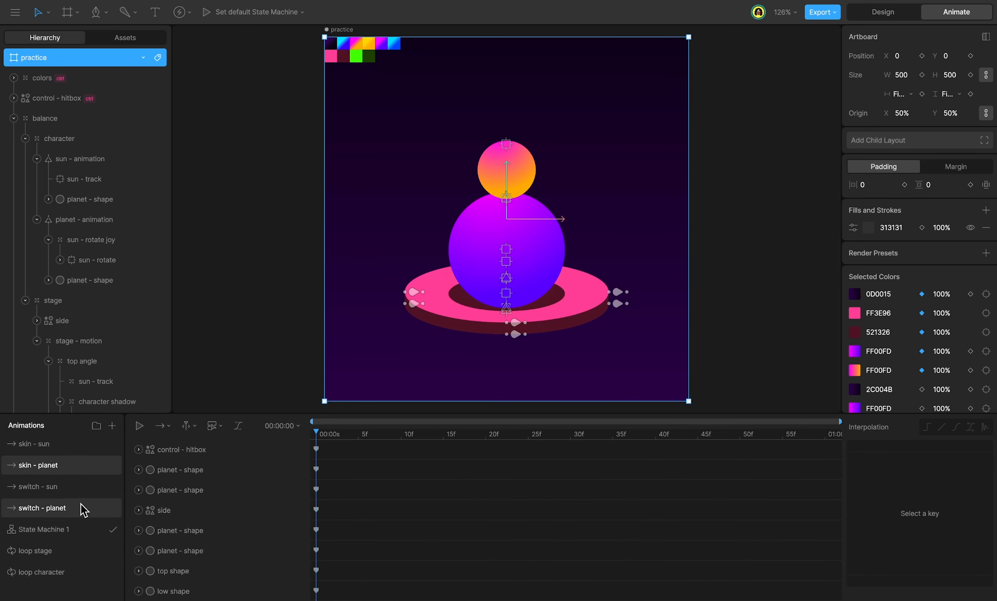
Duplicate the switch layer in State Machine 1 and rename the copy skin
left_click(81, 535)
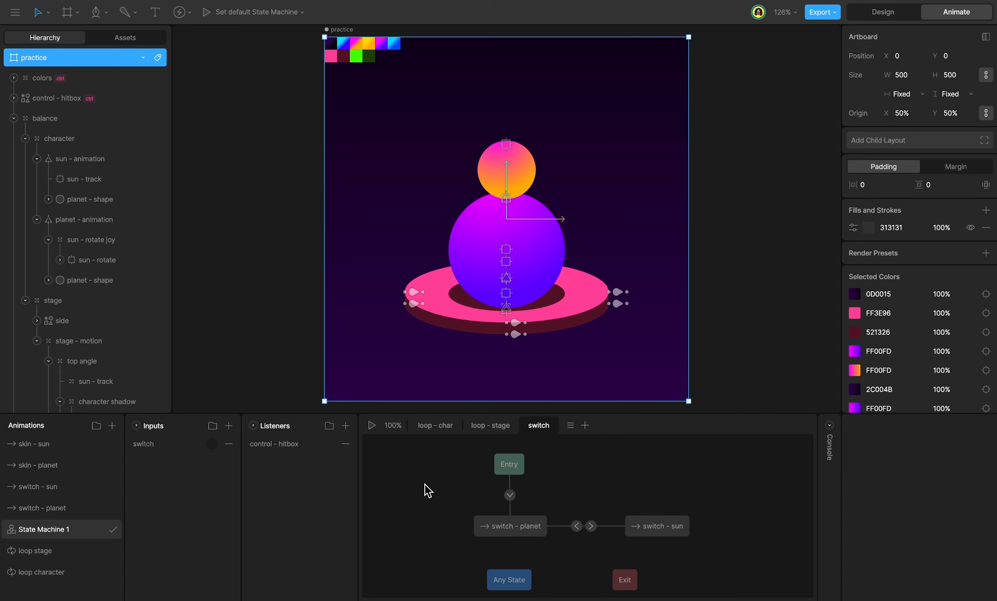
right_click(546, 426)
left_click(591, 451)
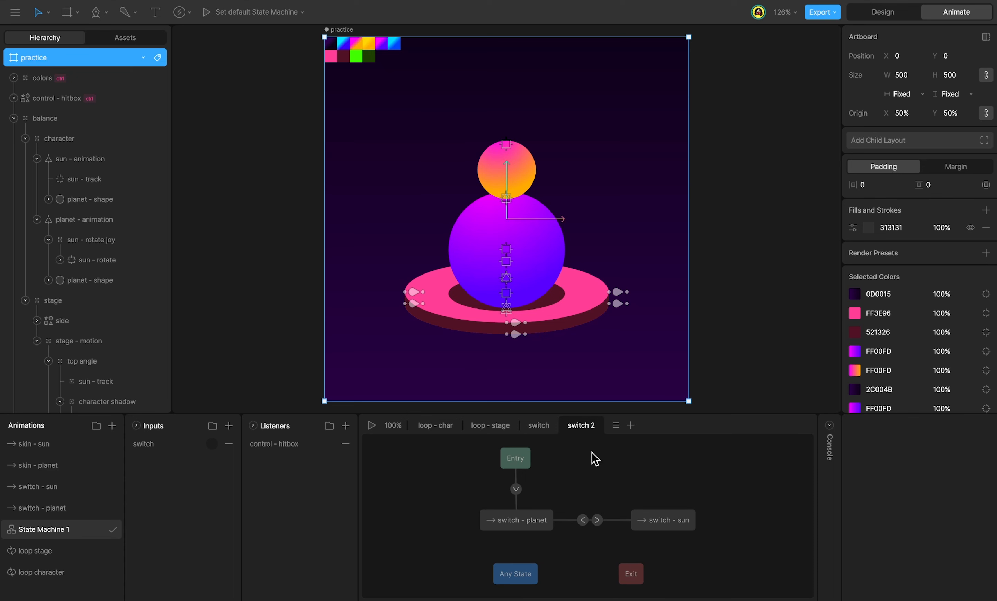
double_click(594, 426)
type("skin")
Set both transitions between the skin layer's two states to a 0 ms duration with linear interpolation
left_click_drag(616, 492, 582, 539)
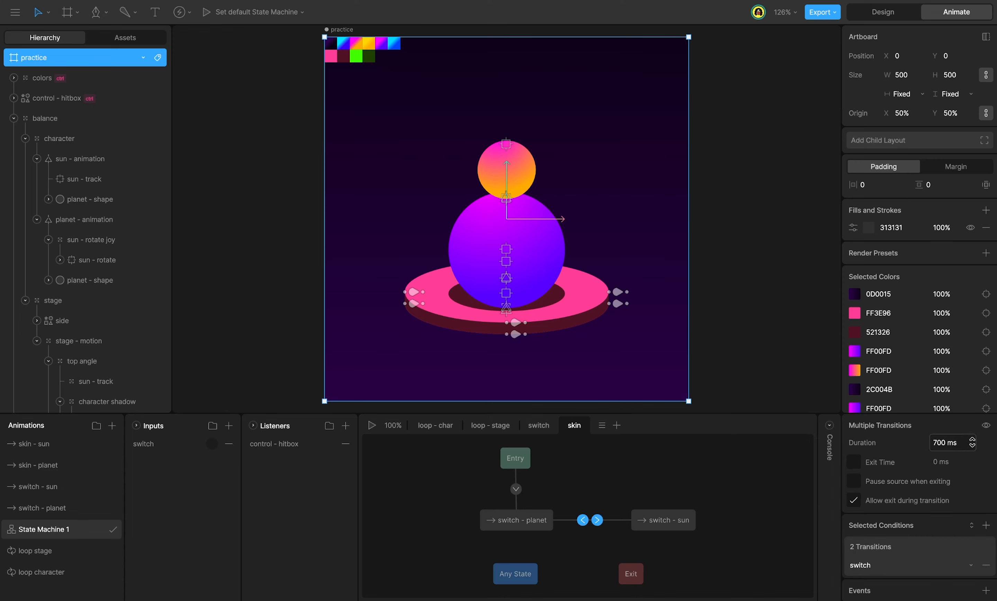
left_click(972, 442)
type("0")
key("Return")
scroll(973, 479, "down", 3)
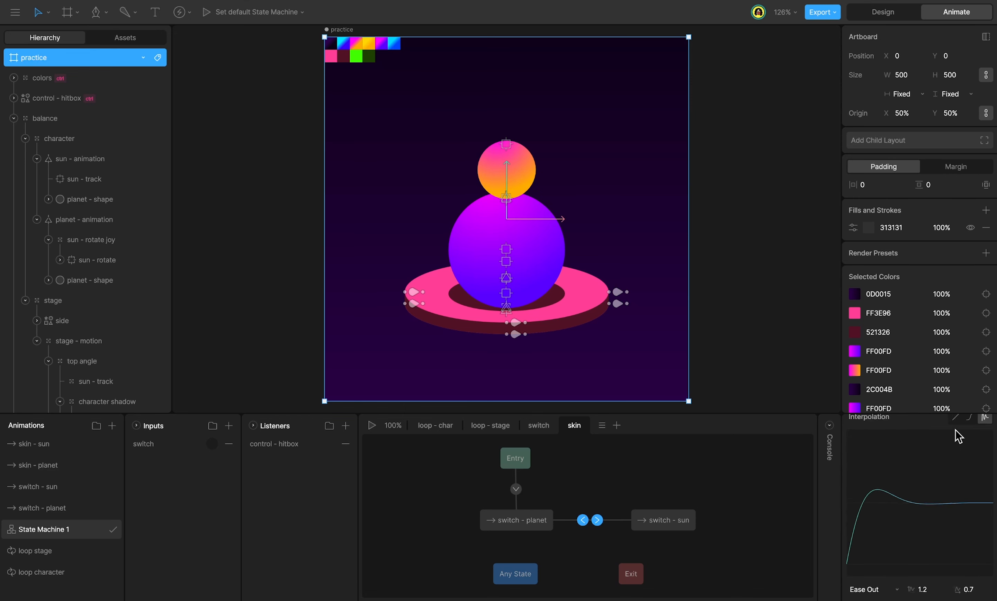
left_click(955, 417)
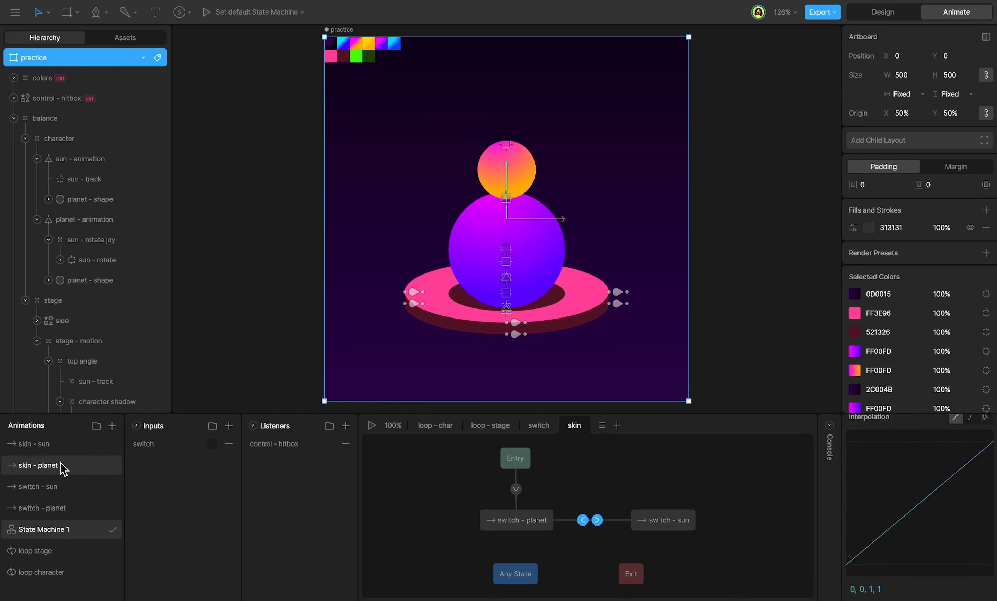
Replace the skin layer's switch - planet state with skin - planet and its switch - sun state with skin - sun
left_click_drag(64, 469, 515, 525)
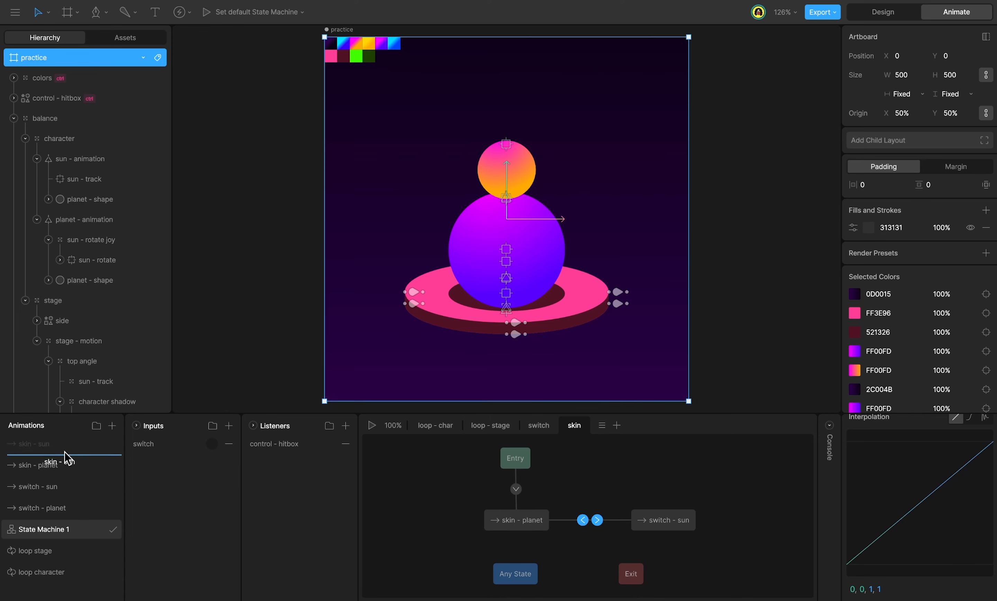
left_click_drag(65, 446, 675, 520)
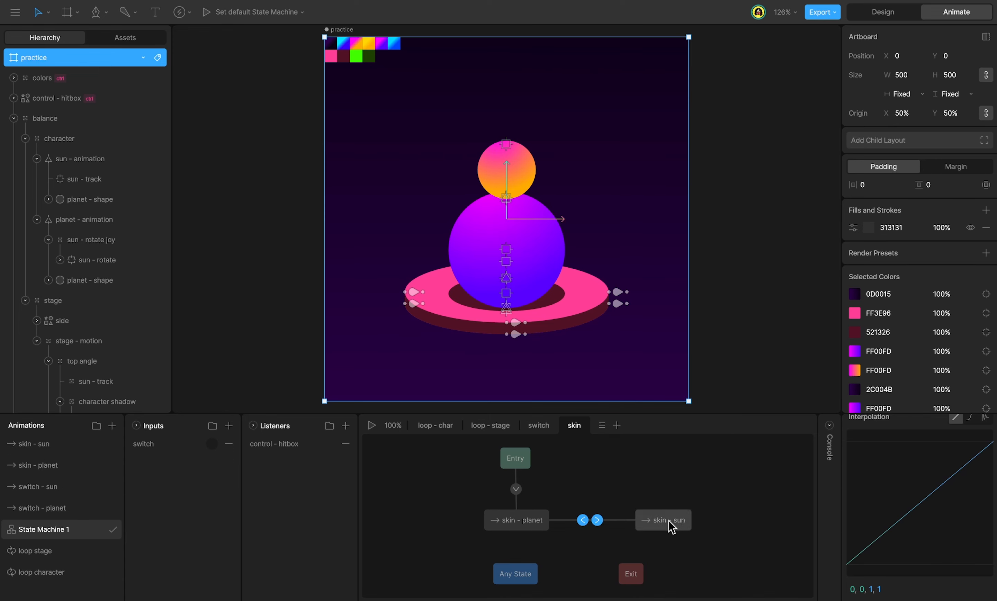
Play the state machine and toggle the artboard repeatedly to test switching between the planet and sun skins
key("space")
left_click(552, 221)
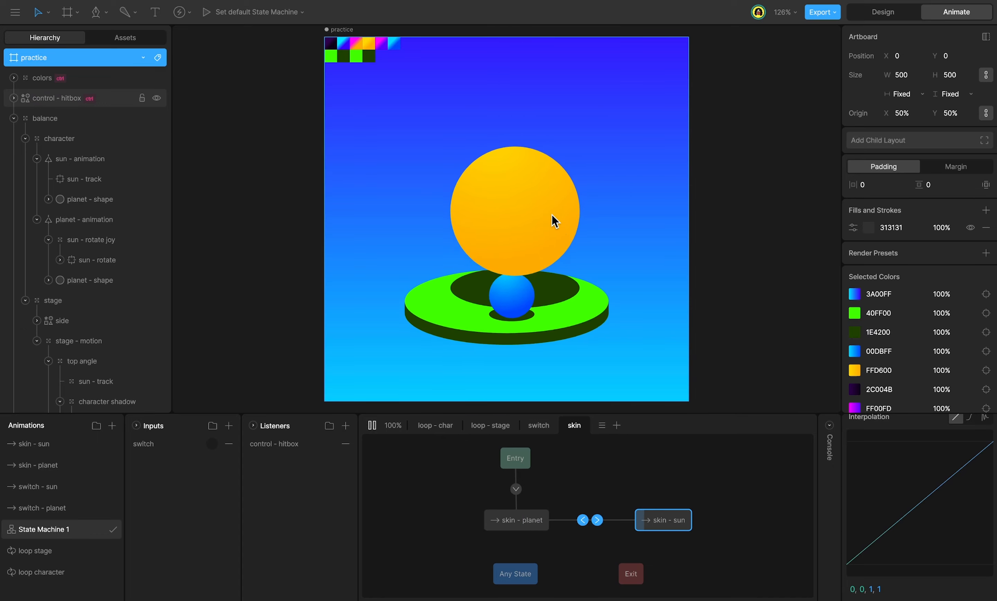
left_click(627, 201)
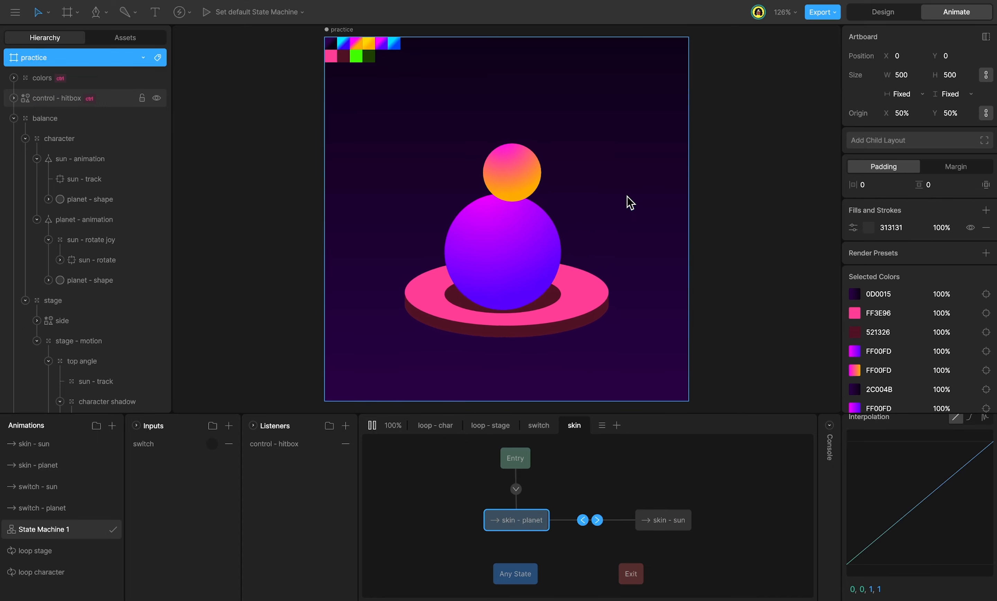
left_click(627, 196)
left_click(627, 196)
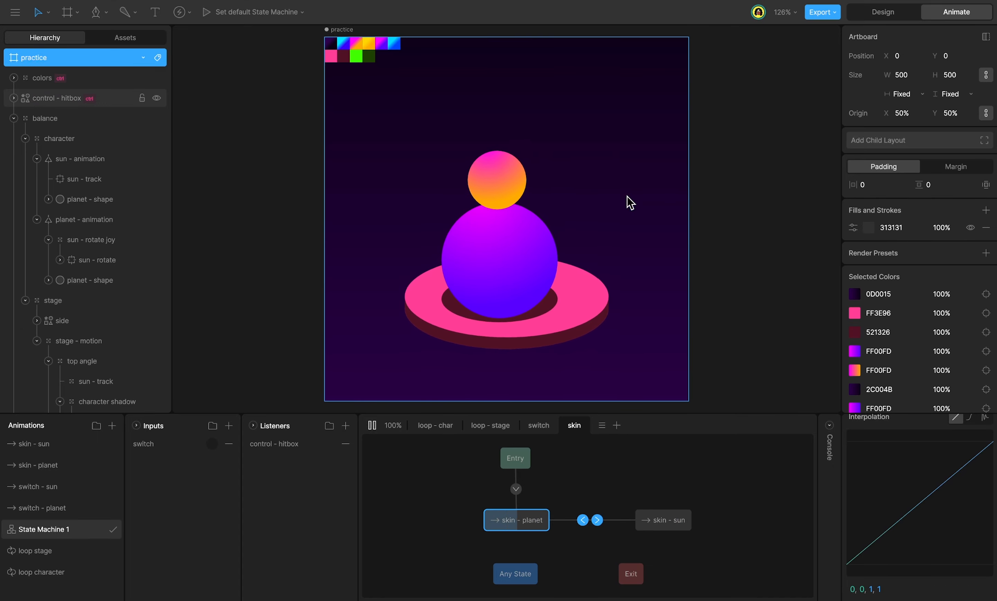
left_click(627, 197)
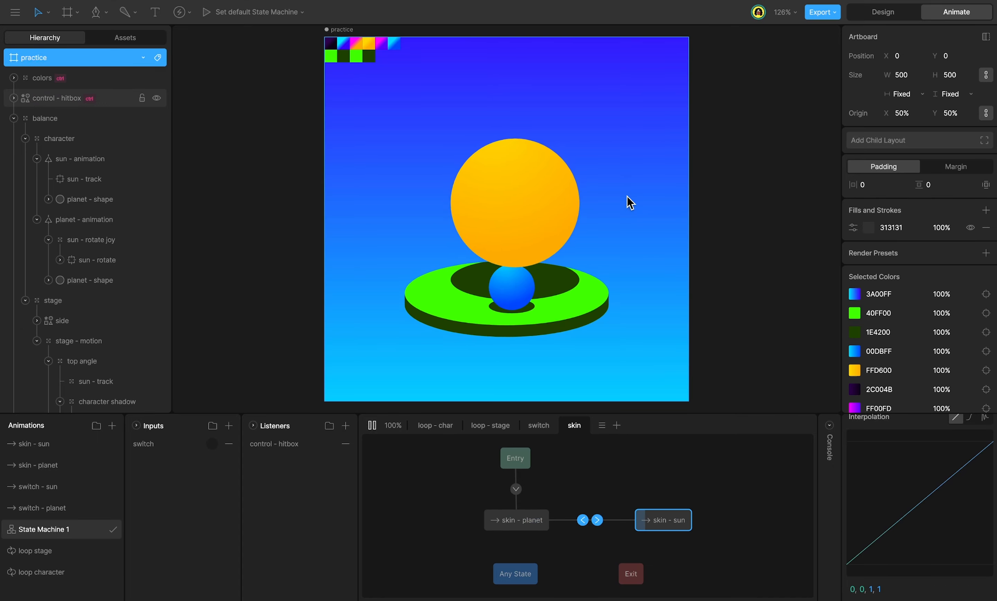
left_click(423, 129)
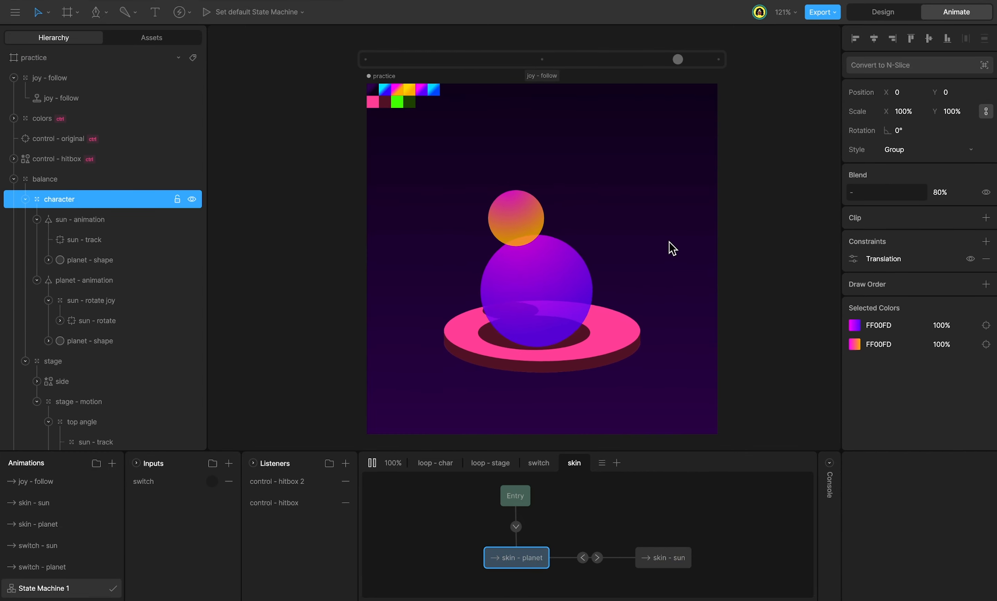
left_click(672, 247)
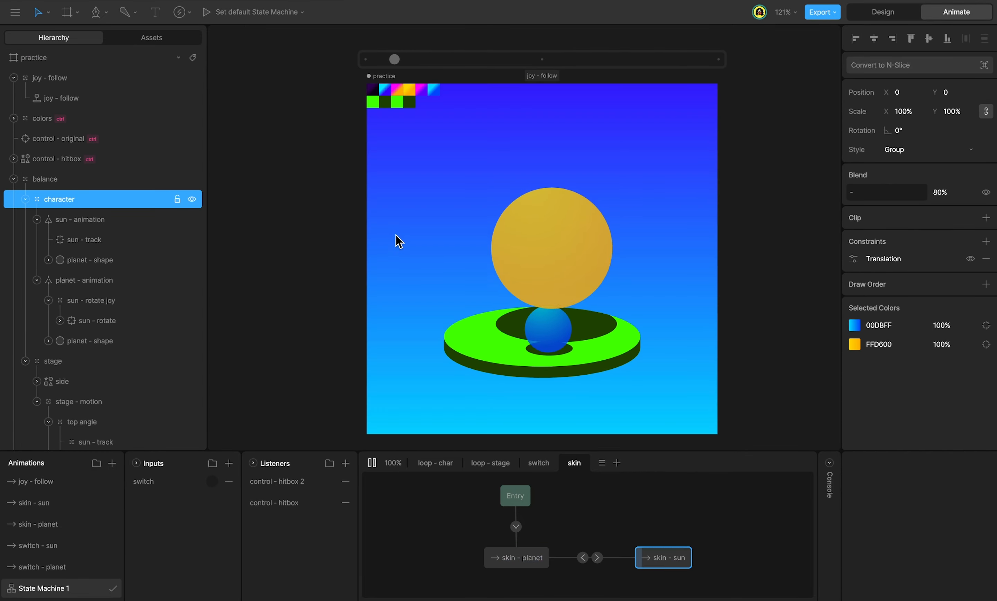
left_click(664, 163)
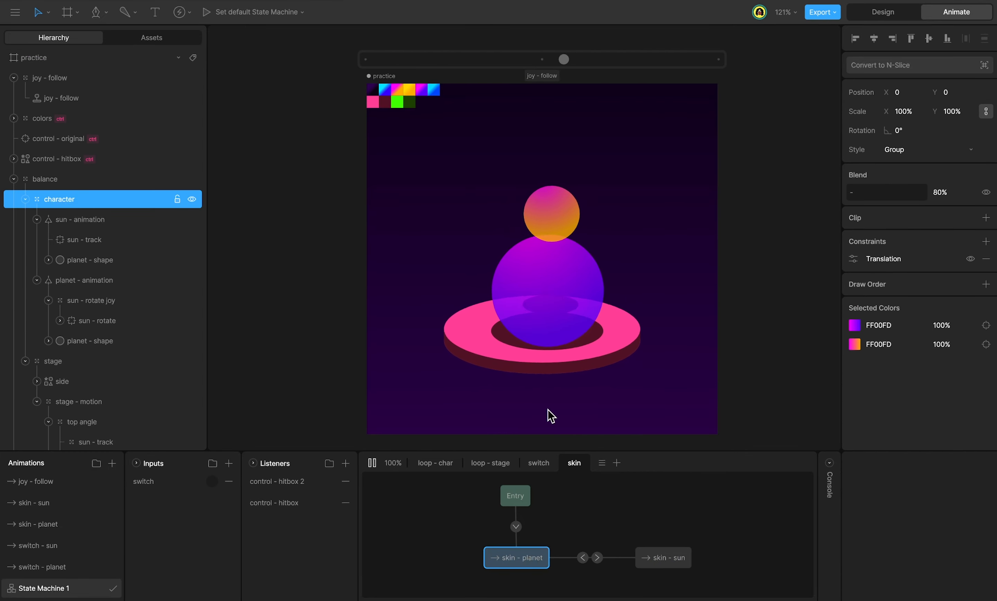
left_click(692, 204)
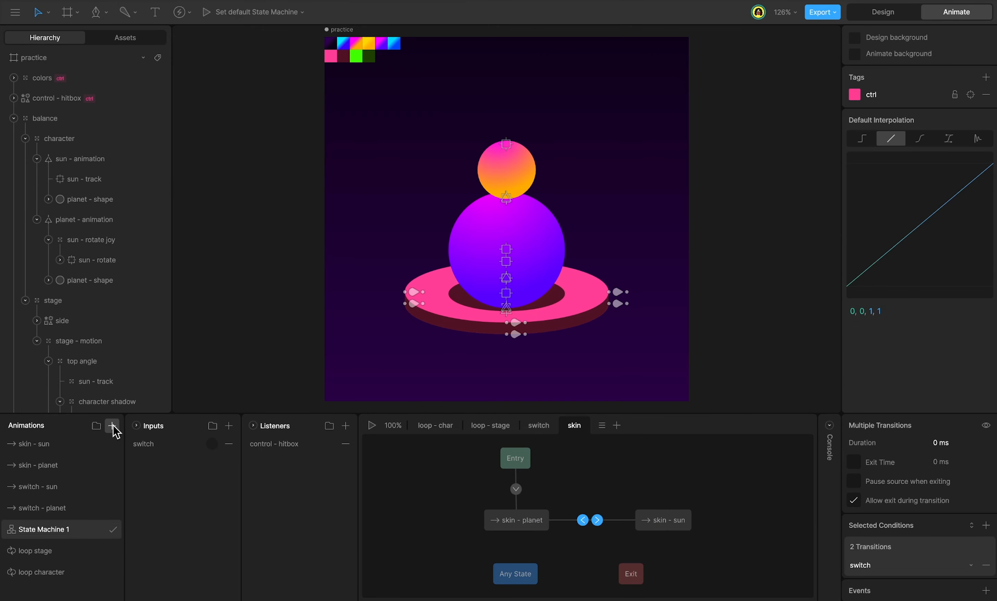
Create a new timeline animation and name it joy - follow
left_click(112, 425)
left_click(124, 452)
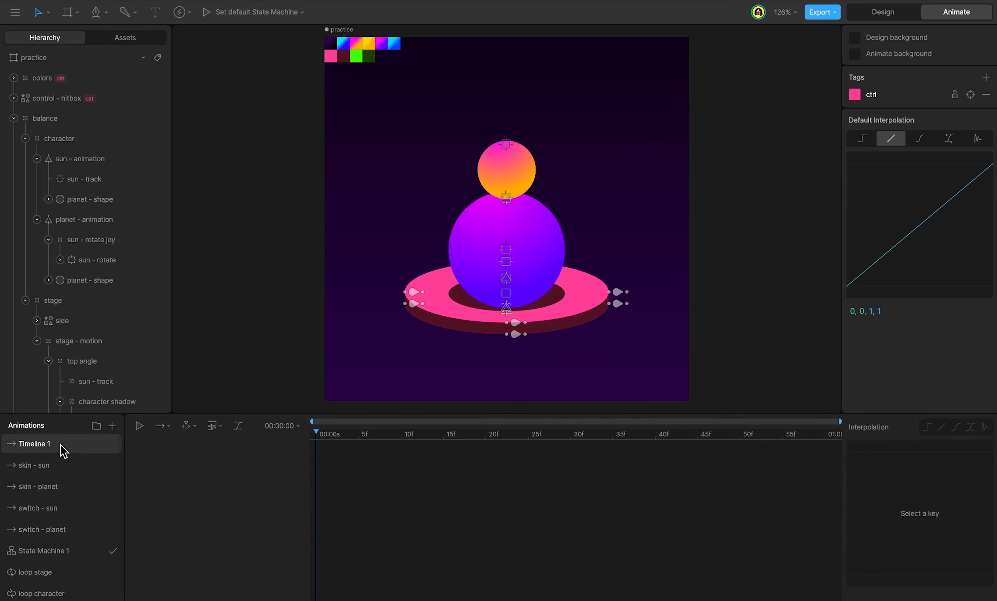
type("joy - follow")
key("Return")
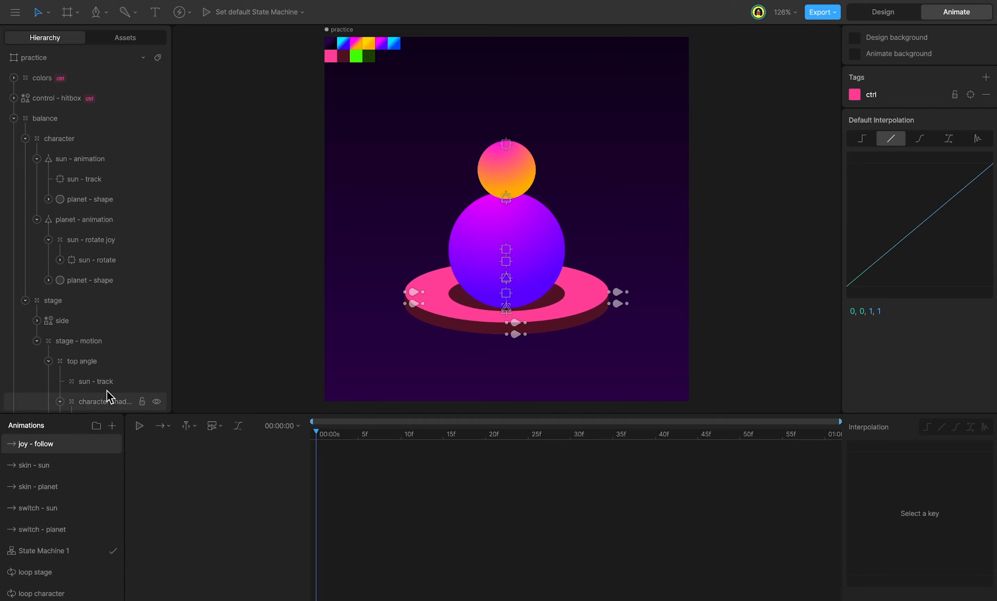
Key the rotation of the sun - rotate joy group at 0° on the first frame of the joy - follow timeline
left_click(97, 243)
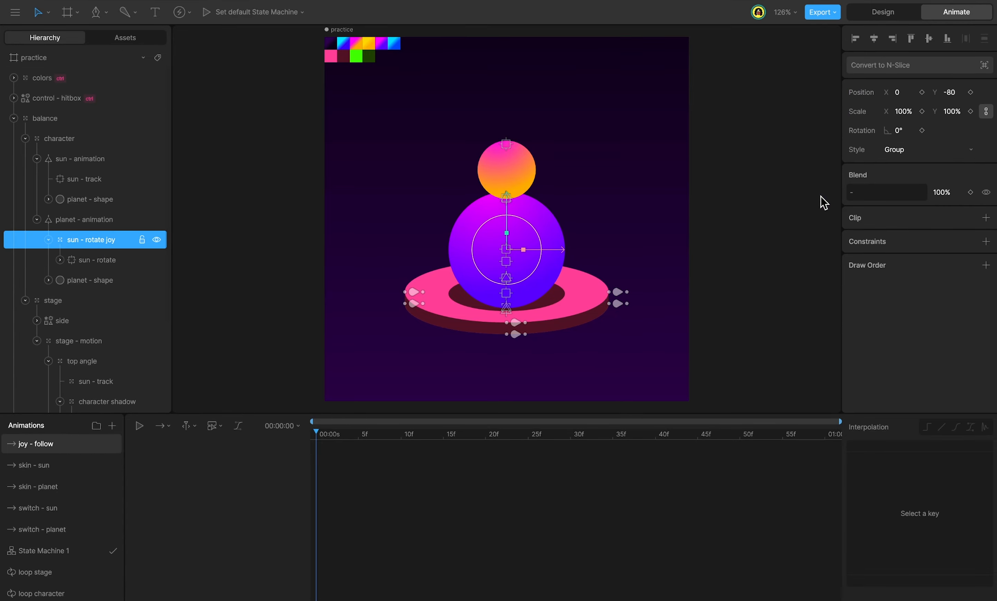
left_click_drag(920, 131, 913, 152)
key("ctrl+z")
left_click(922, 130)
Key the rotation of the shad sun - rotate joy group at 0° on the first frame
scroll(101, 284, "down", 3)
left_click(120, 354)
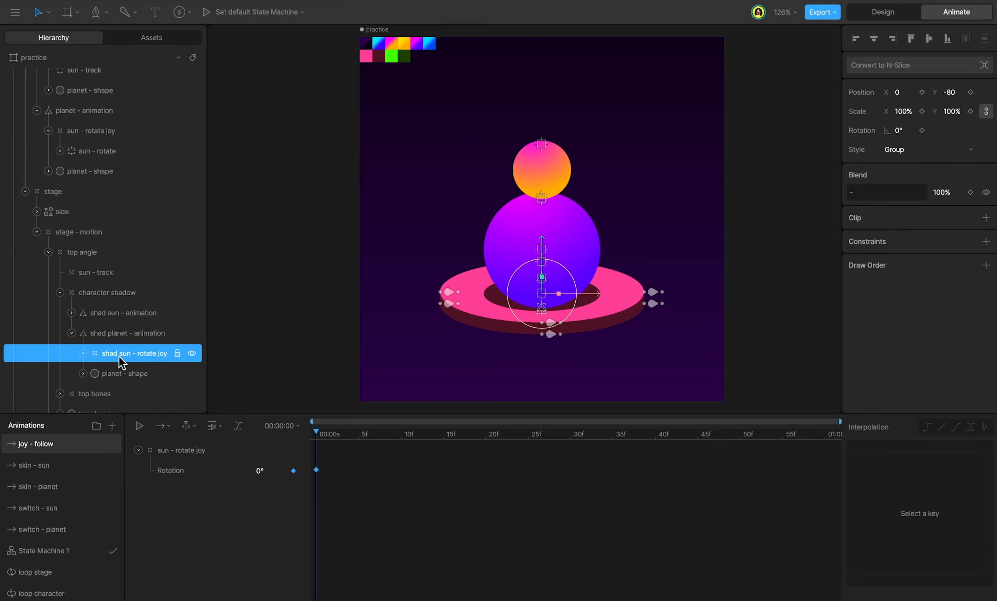
left_click(922, 130)
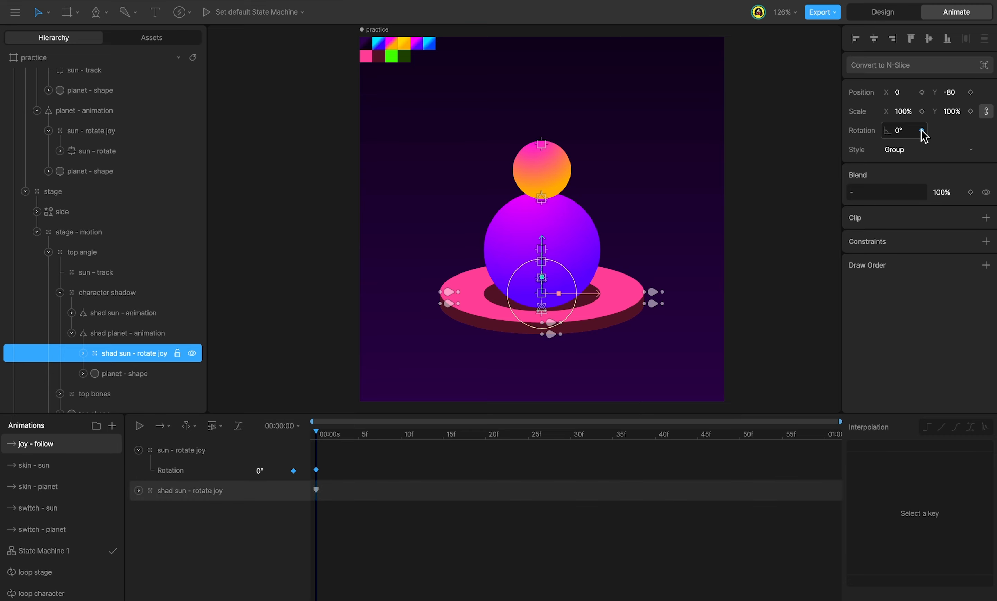
In Design mode, lower the character group's opacity to 55%, and return to Animate mode
key("Tab")
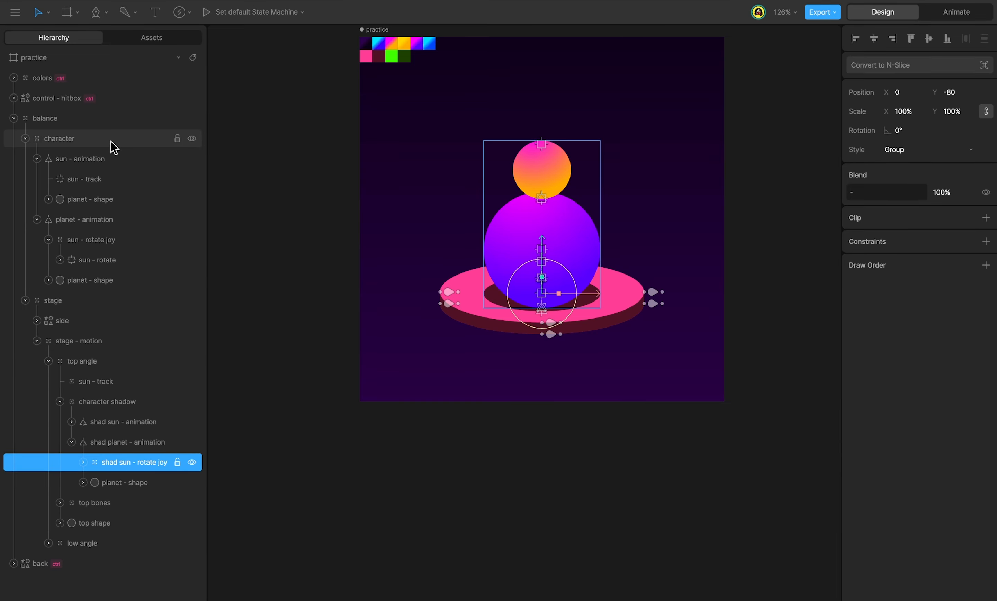
left_click(111, 141)
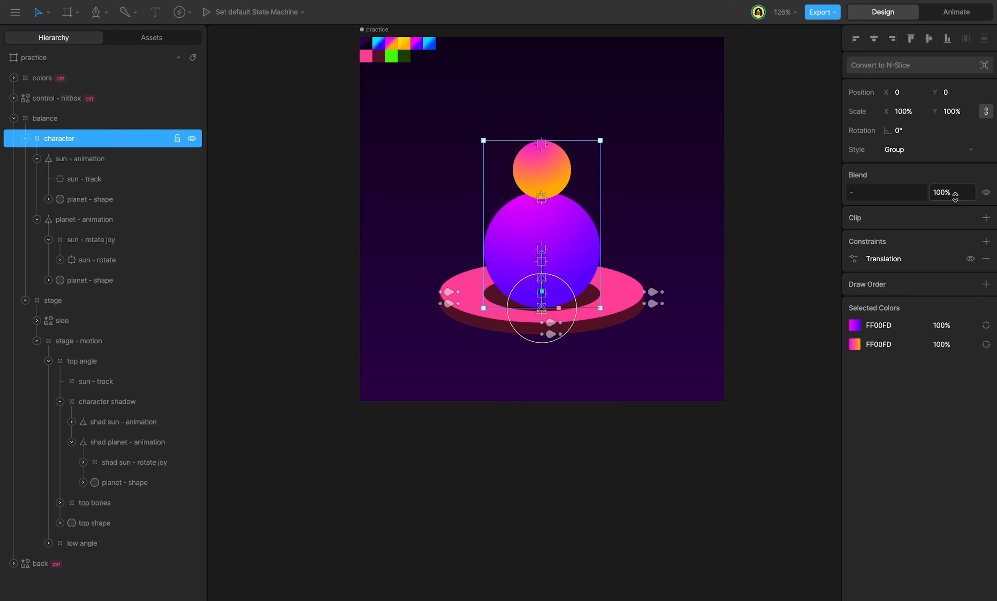
left_click_drag(954, 195, 953, 327)
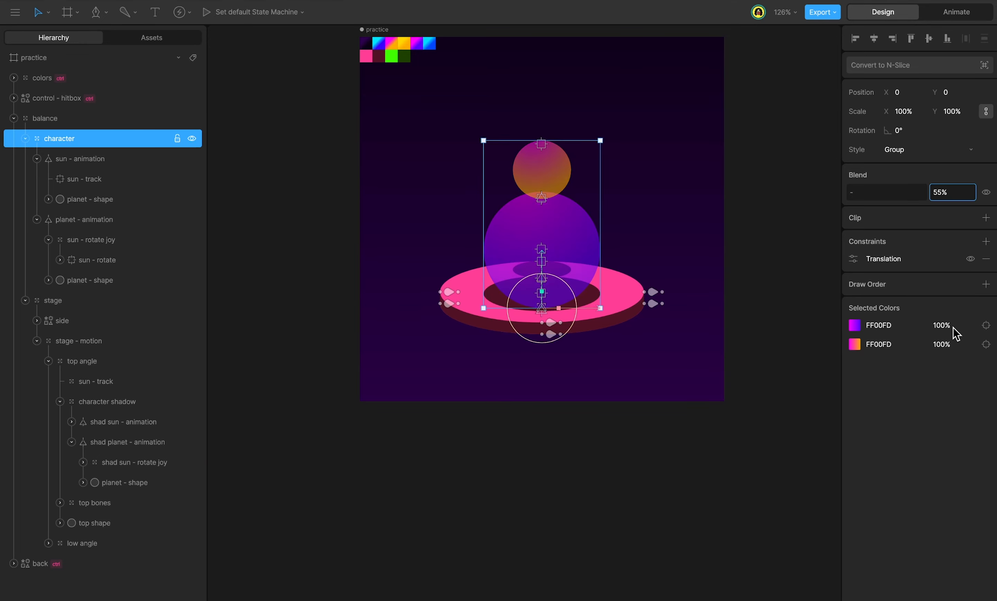
key("Tab")
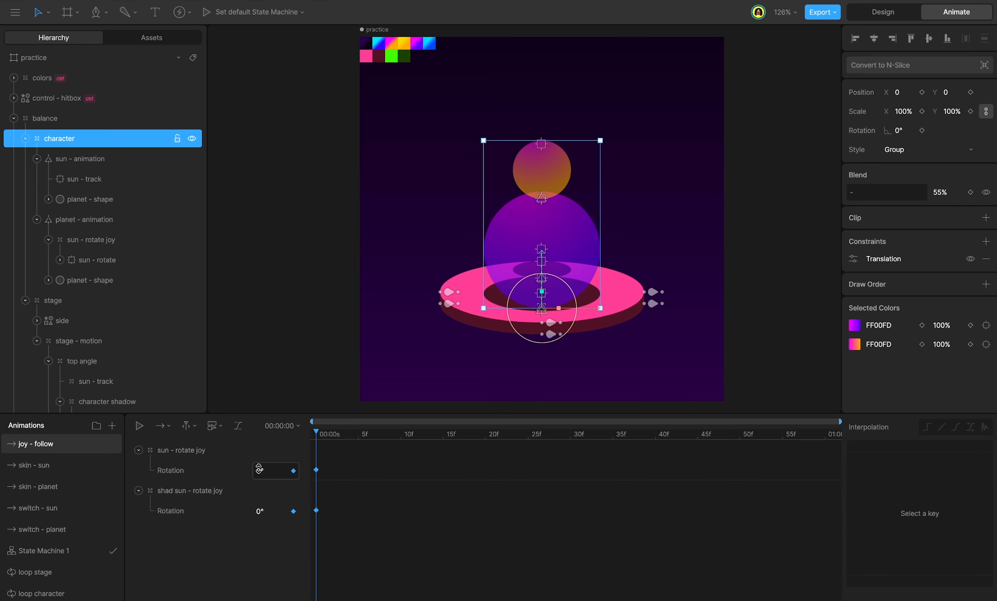
Set the first-frame rotation of both sun - rotate joy and shad sun - rotate joy to 20°
left_click(264, 470)
type("20")
key("Return")
left_click(264, 510)
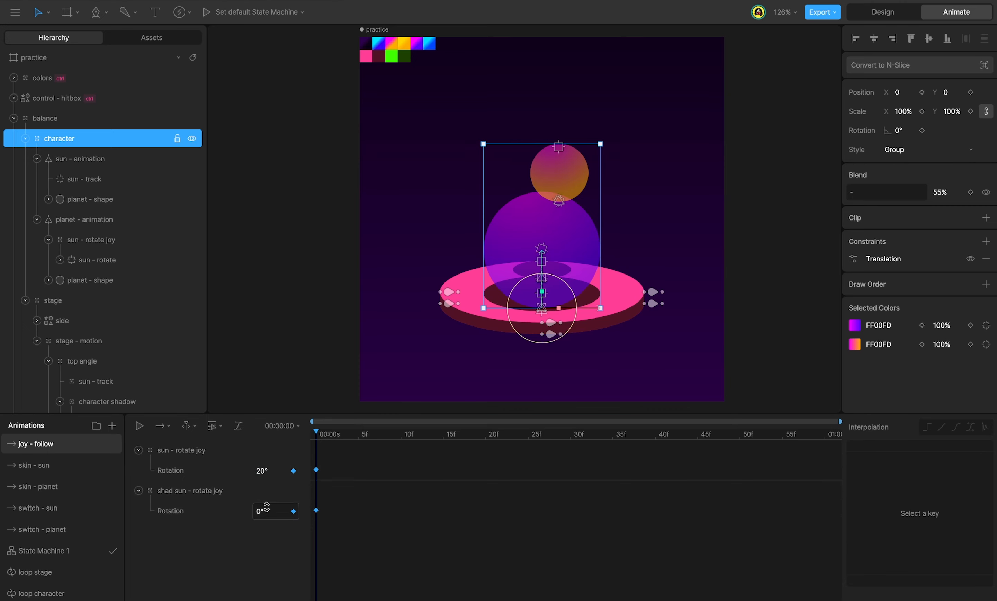
type("20")
key("Return")
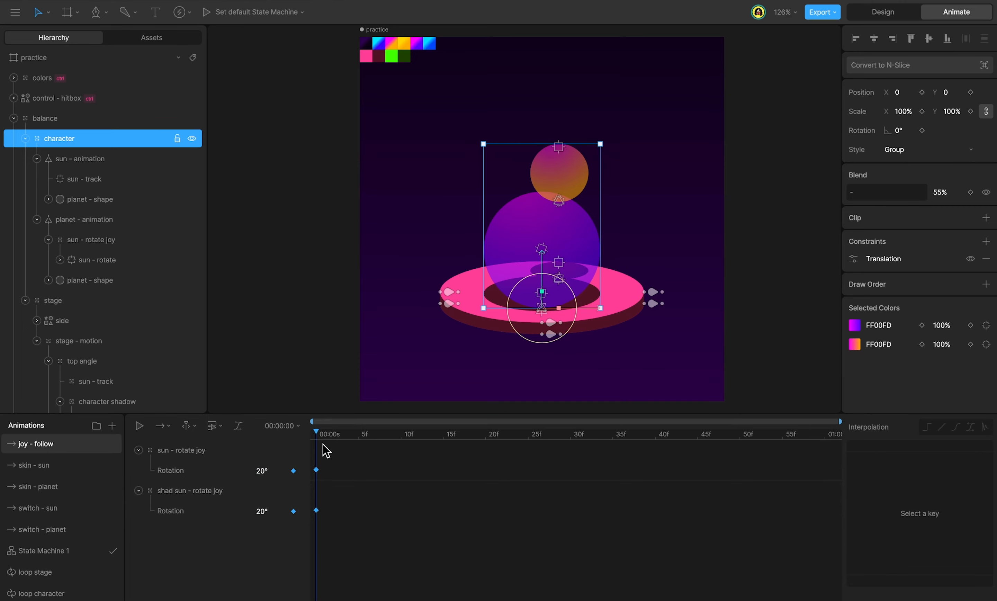
Key the rotation of sun - rotate joy and shad sun - rotate joy at -20° at 00:01:00
left_click_drag(322, 448, 825, 449)
left_click(263, 470)
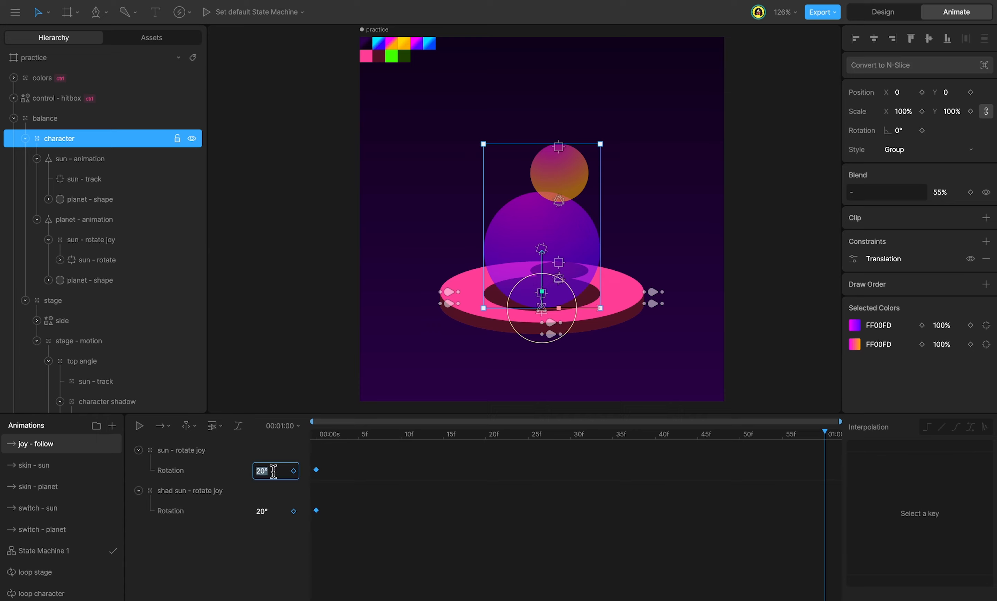
type("-20")
key("Return")
left_click(263, 511)
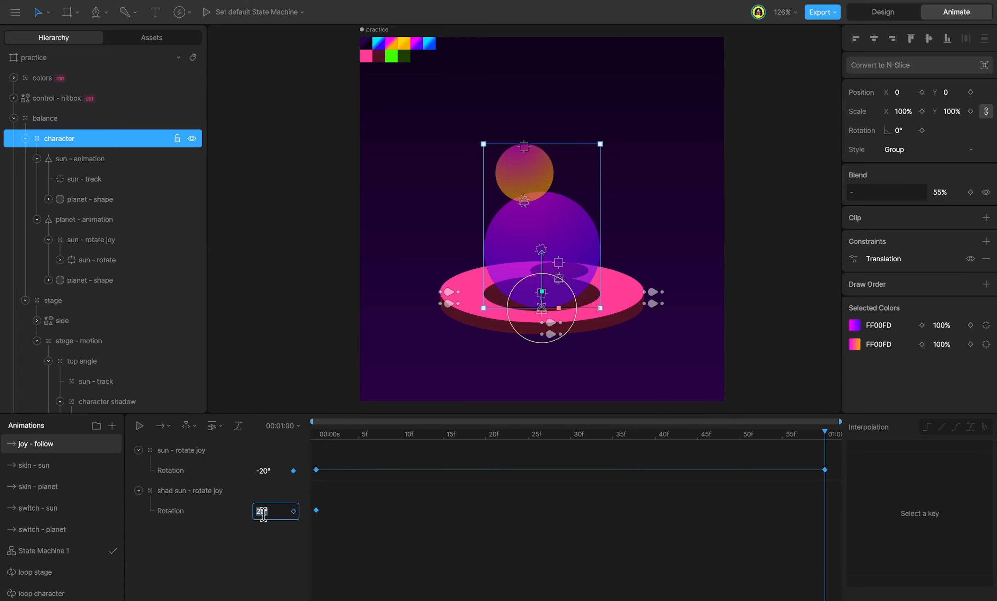
type("-20")
key("Return")
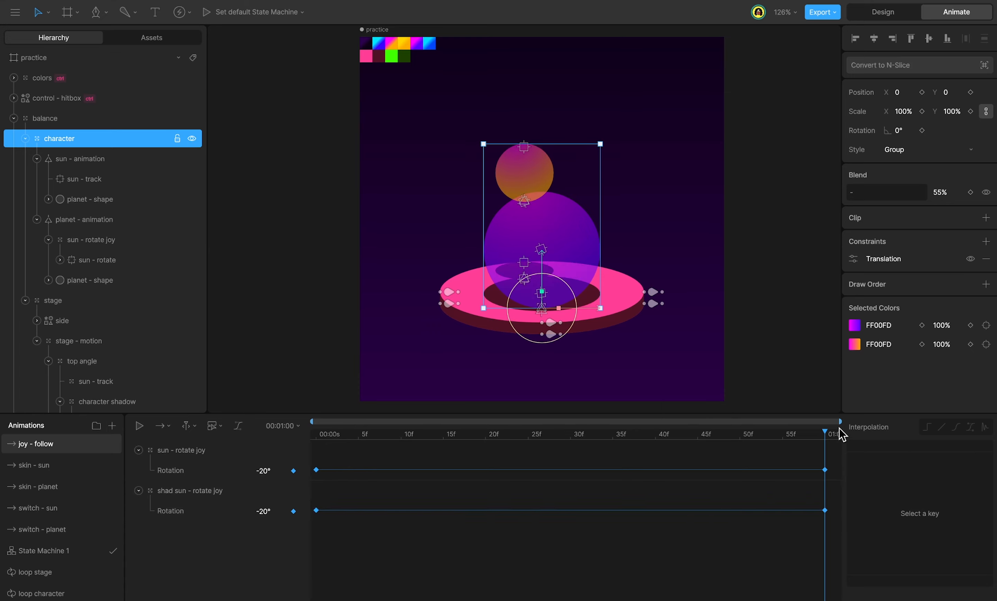
Key the character shadow group's rotation at 3° on the first frame of the joy - follow timeline
left_click_drag(825, 433, 307, 472)
scroll(135, 313, "down", 5)
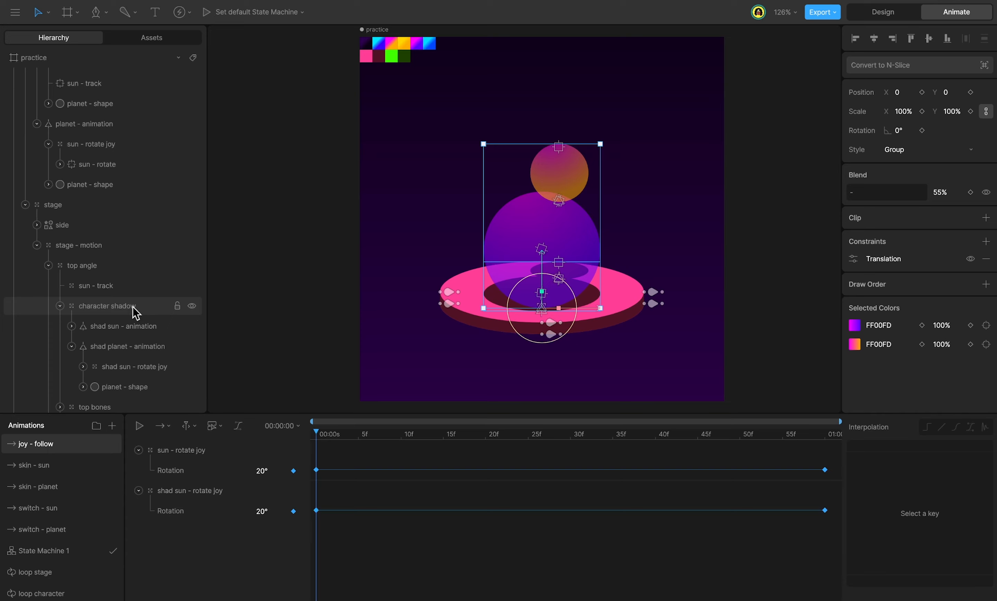
left_click(134, 307)
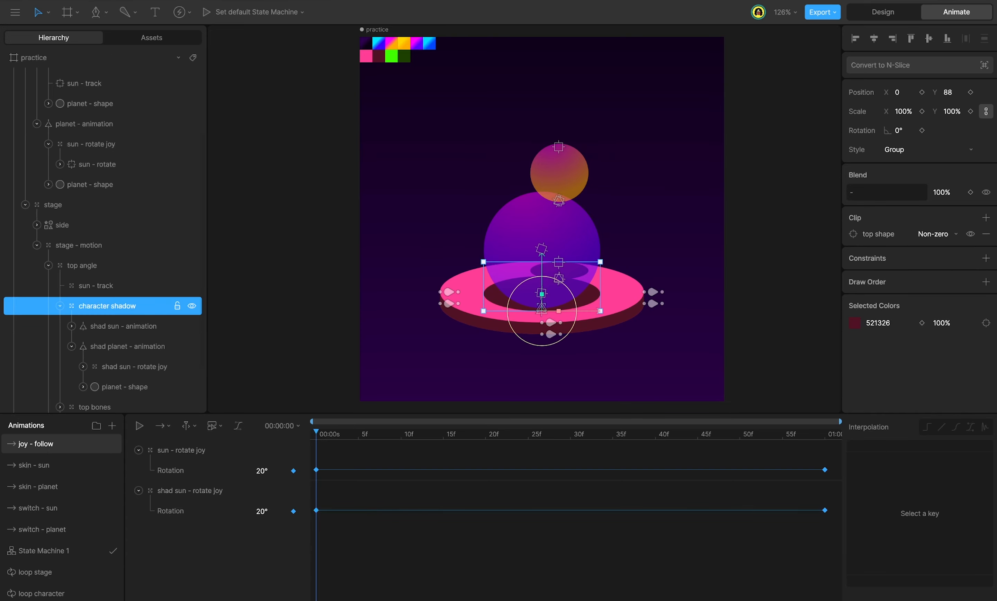
left_click(912, 131)
type("3")
key("Return")
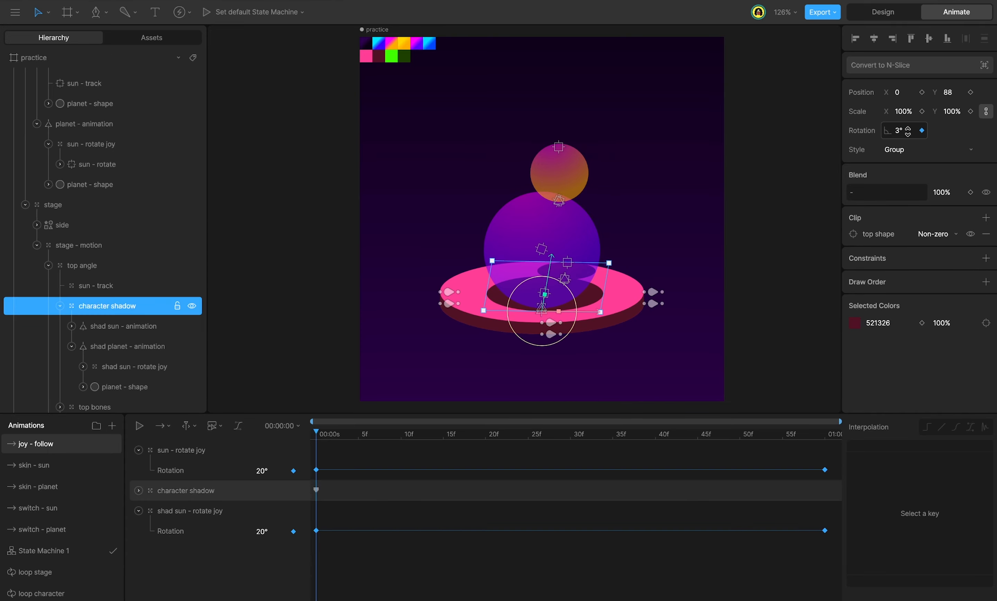
Key the character shadow group's rotation at -3° at 00:01:00 and scrub back to the first frame
left_click_drag(315, 433, 825, 434)
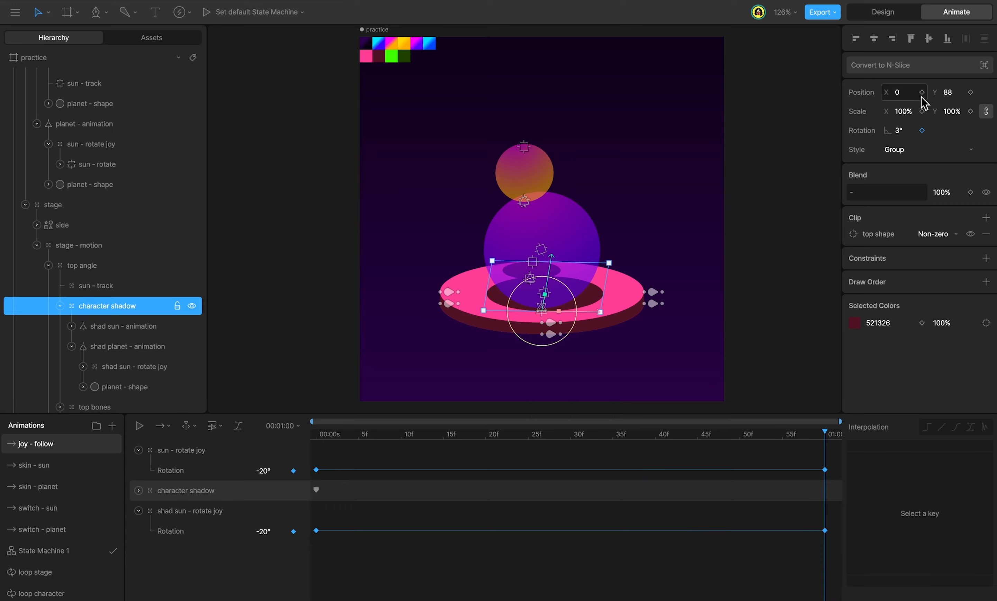
left_click(902, 129)
type("-3")
key("Return")
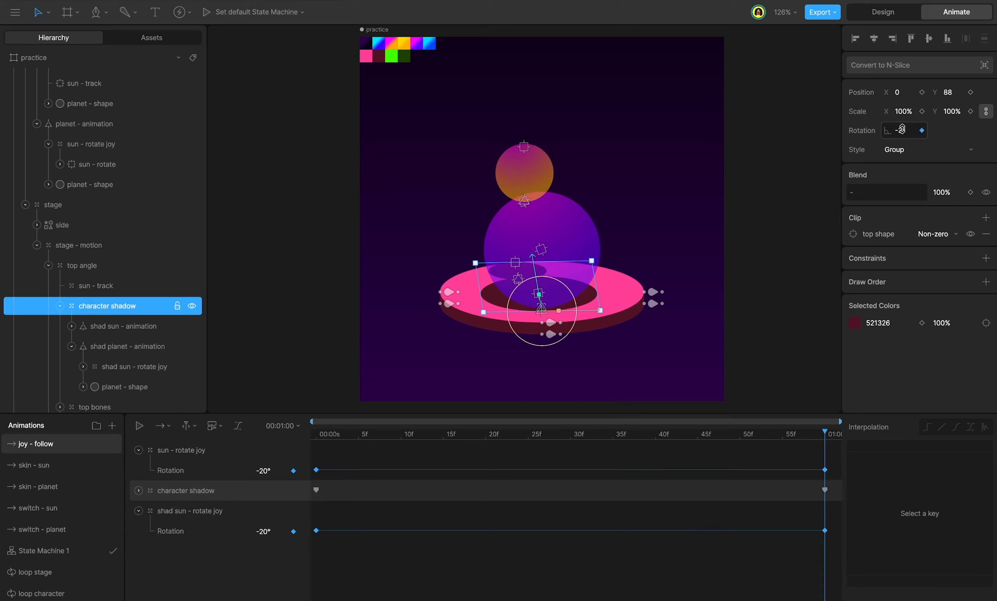
left_click_drag(825, 434, 274, 462)
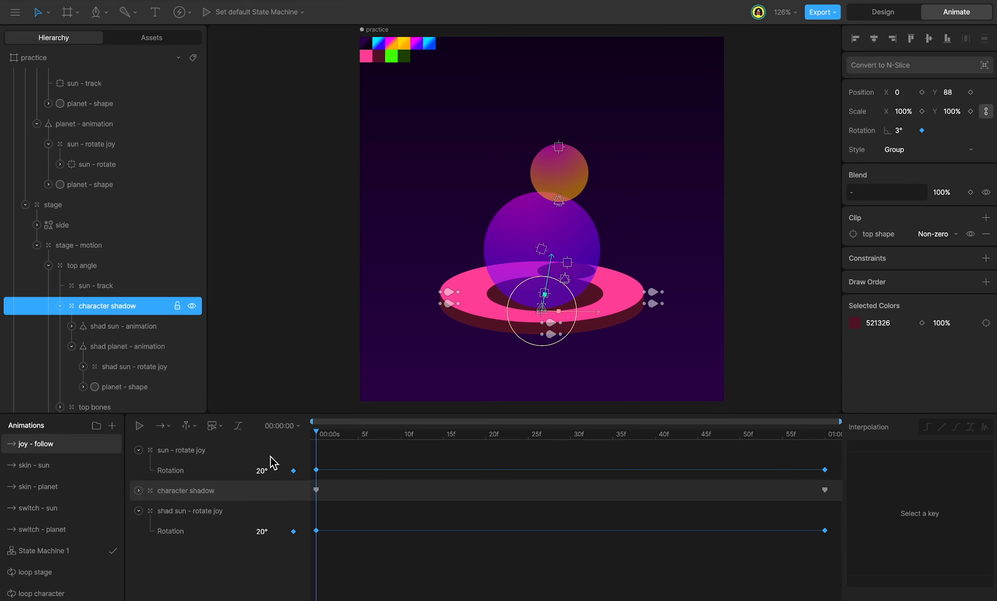
Switch to Design mode and place a new joystick on the artboard above the sun
key("Tab")
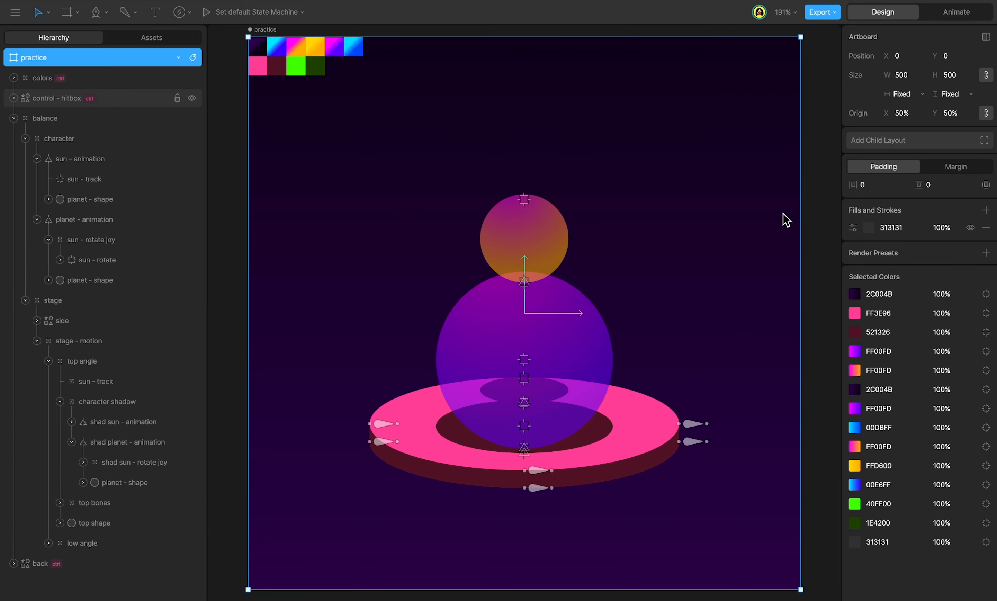
key("j")
left_click(550, 140)
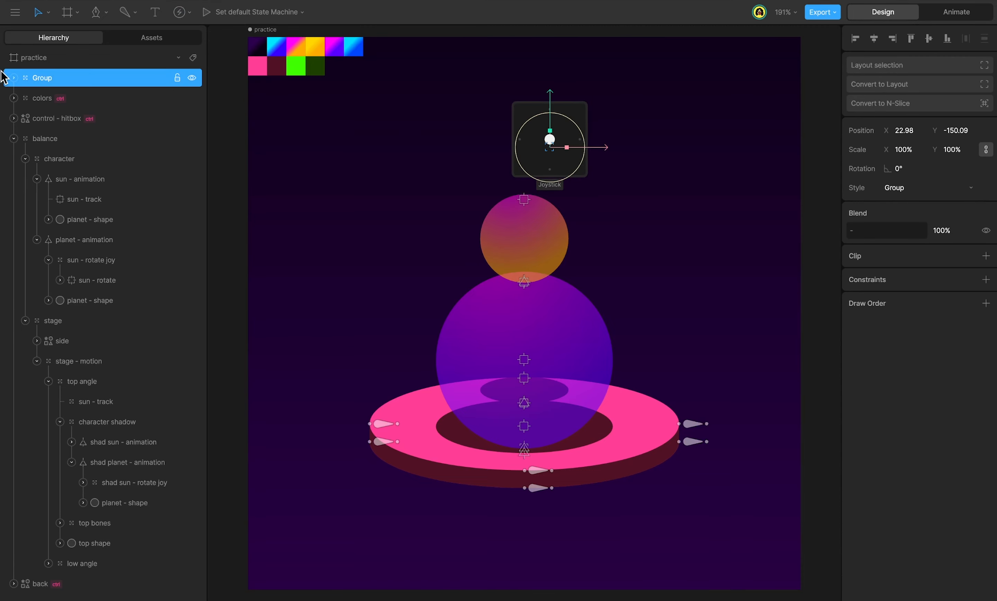
Rename both the new joystick and its parent group to joy - follow
left_click(14, 78)
double_click(58, 78)
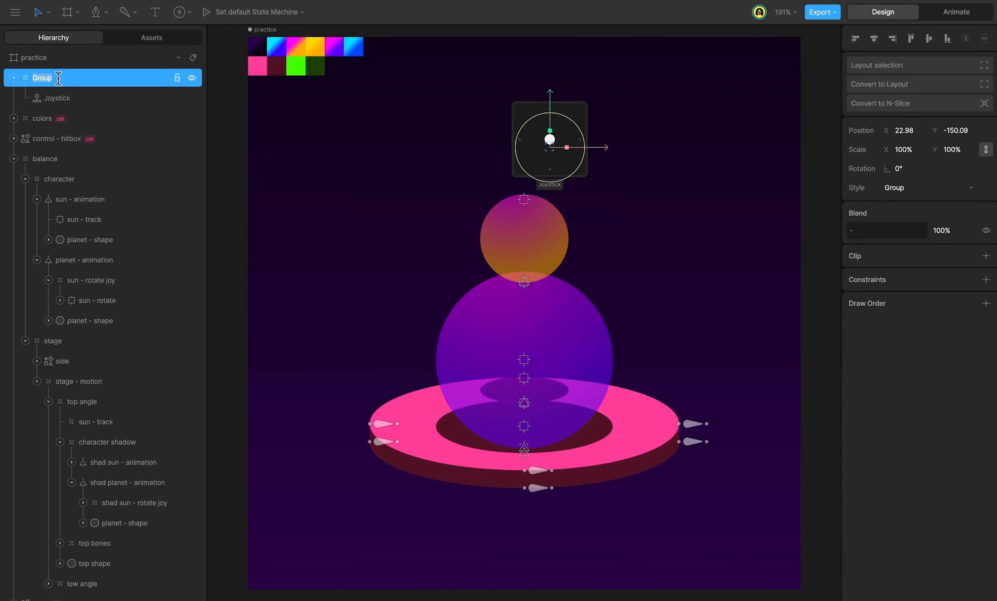
type("joy - follow")
key("Return")
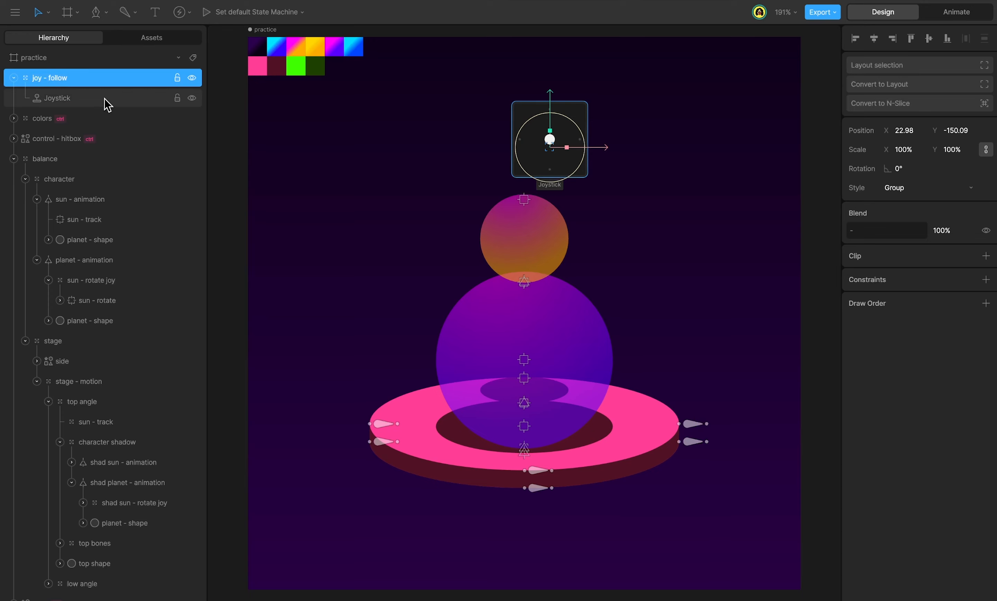
double_click(105, 100)
type("joy - follow")
left_click(118, 83)
left_click(120, 96)
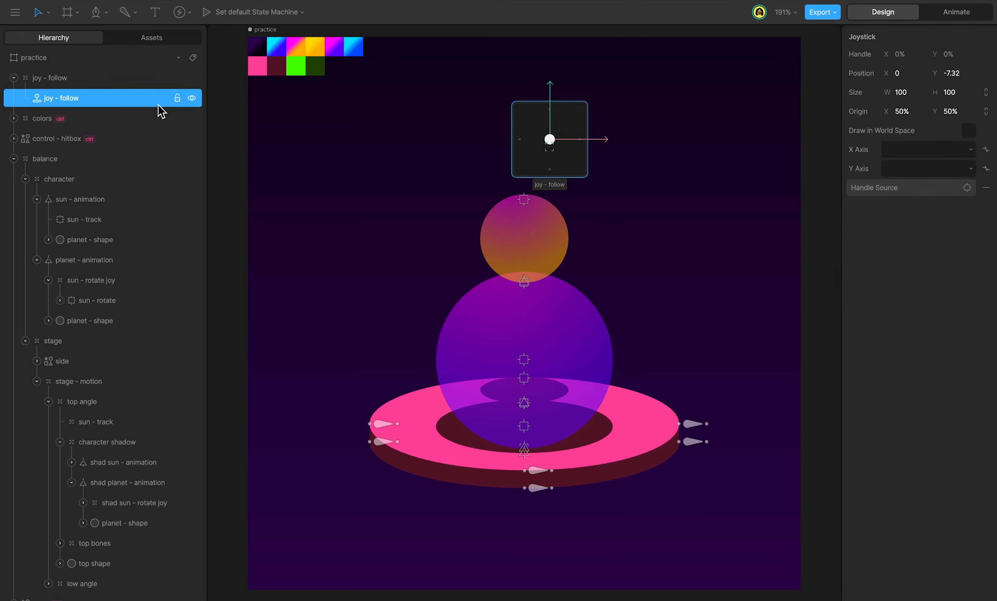
Enable Draw in World Space for the joystick and assign the joy - follow timeline to its X axis
left_click(968, 130)
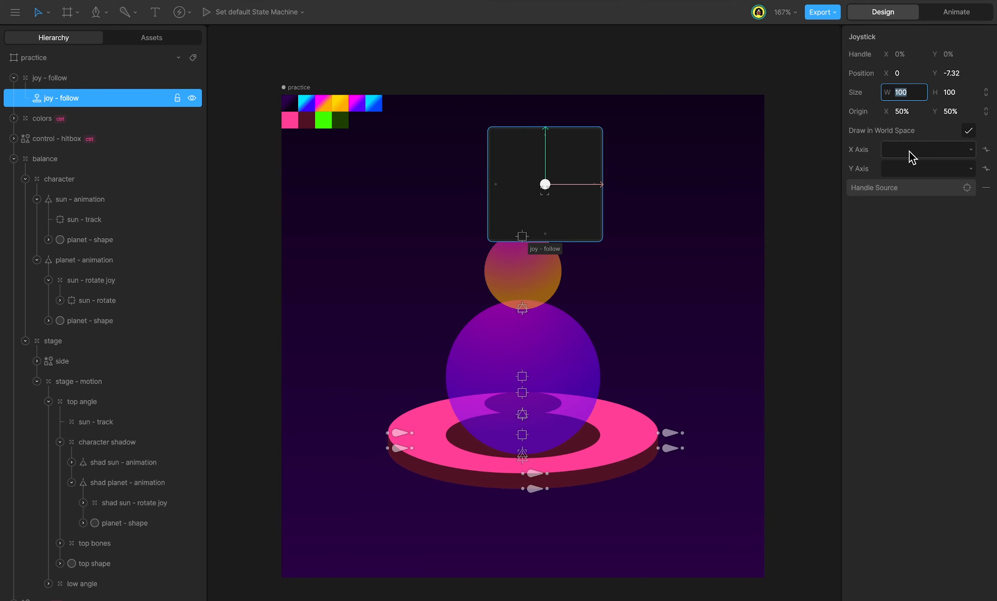
left_click(911, 157)
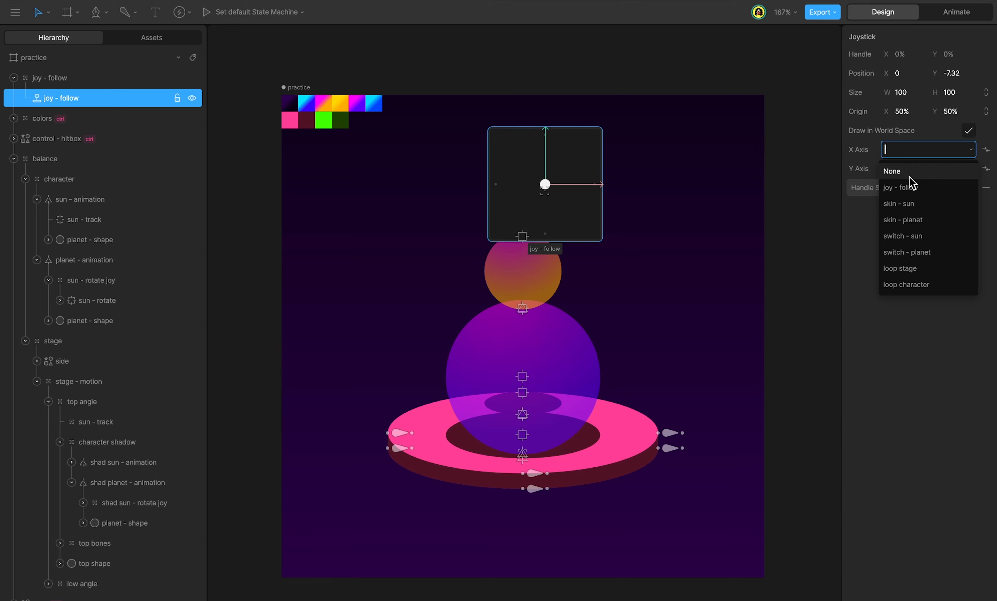
left_click(910, 188)
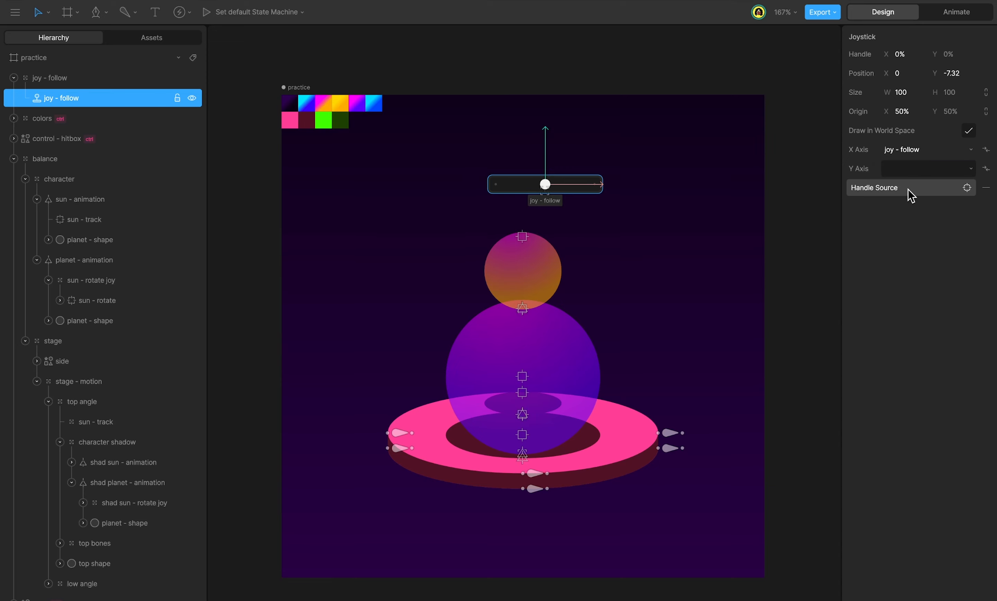
Set the joystick's width to 500
left_click(910, 92)
type("50.0")
key("Return")
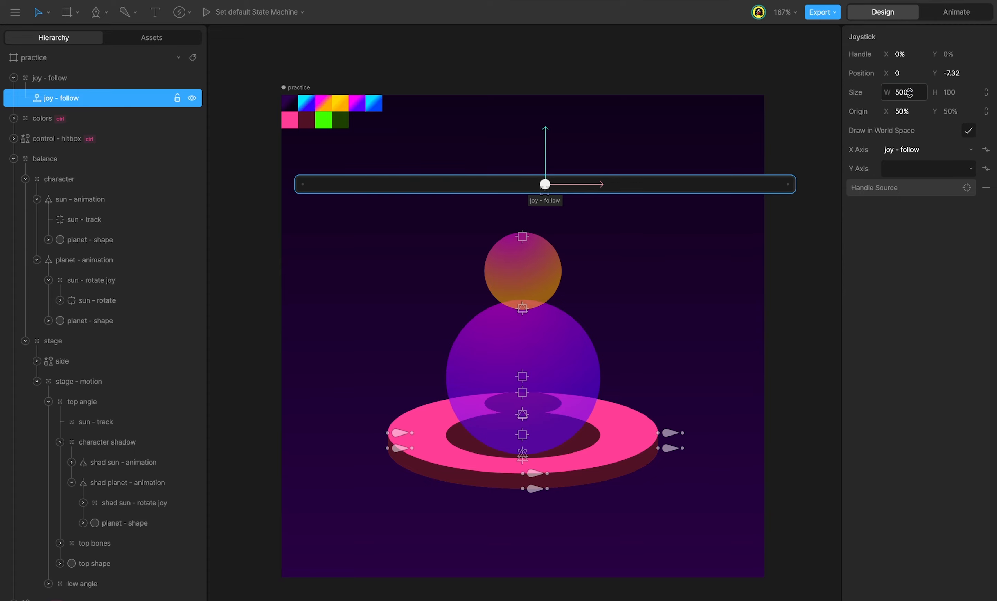
key("Escape")
Move the joy - follow group to X 0 and place it above the artboard's upper edge
left_click_drag(588, 191, 565, 195)
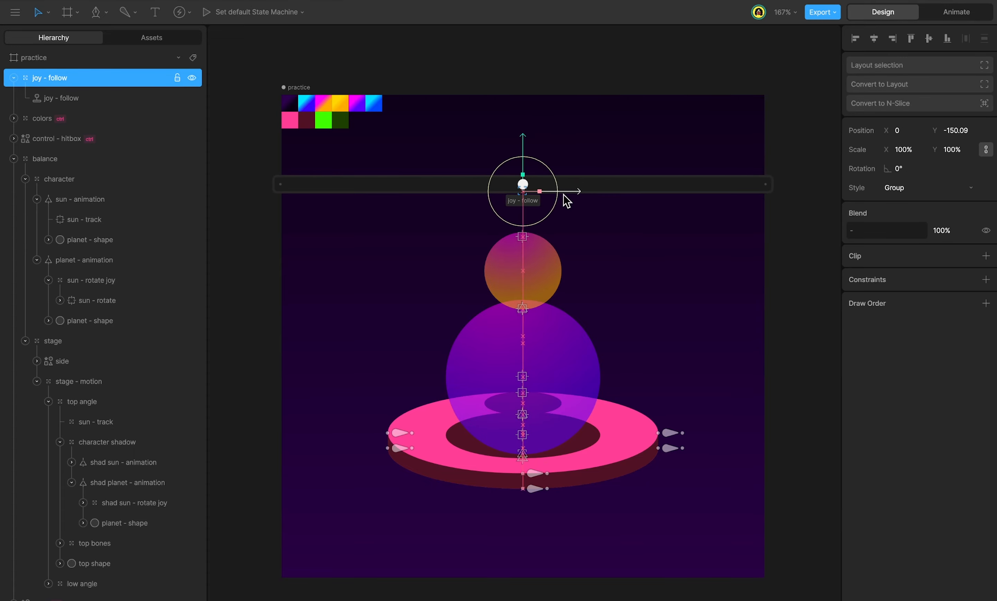
left_click_drag(520, 148, 517, 25)
left_click(579, 276)
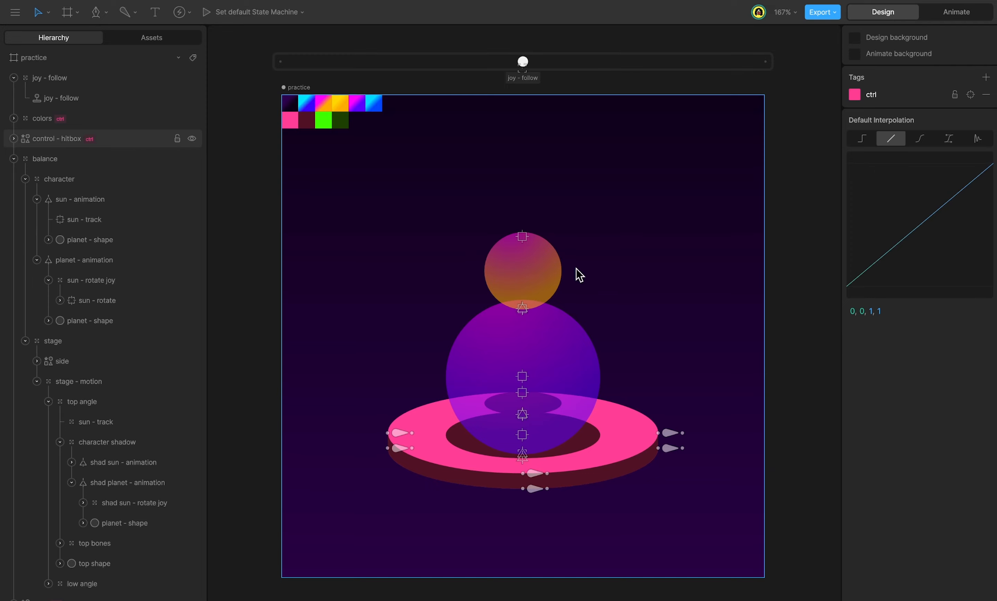
Create a new empty group above the sun and name it control - original
key("g")
left_click(522, 189)
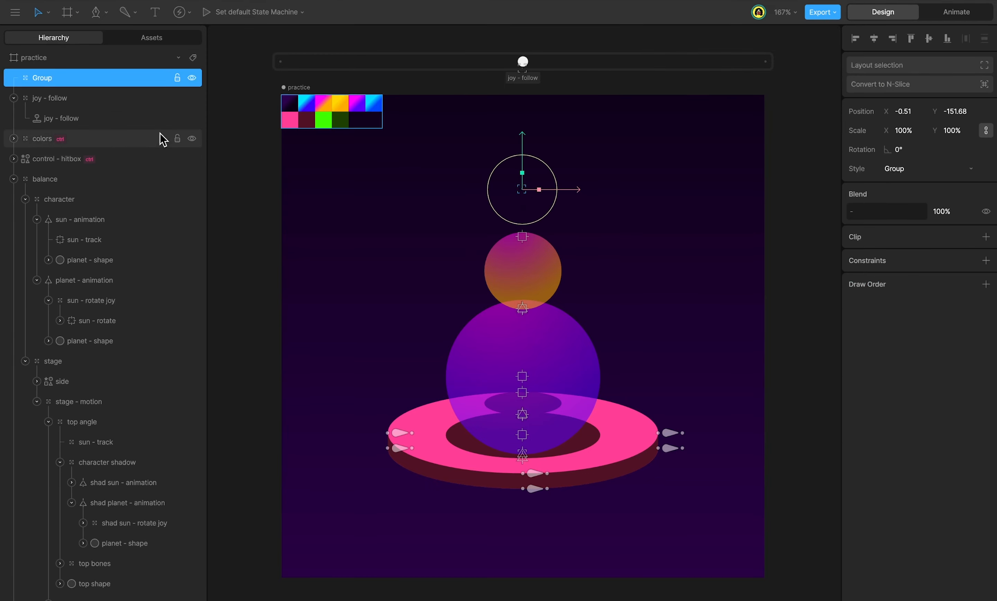
double_click(59, 74)
type("control - original")
key("Return")
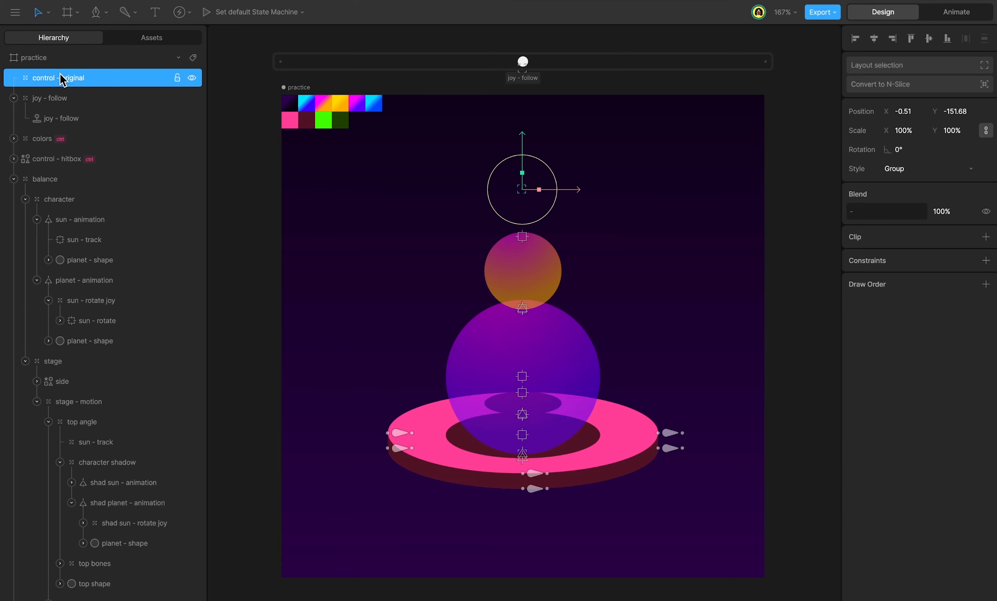
Move control - original below the colors group in the hierarchy and add the ctrl tag to it
left_click_drag(63, 79, 67, 140)
right_click(64, 139)
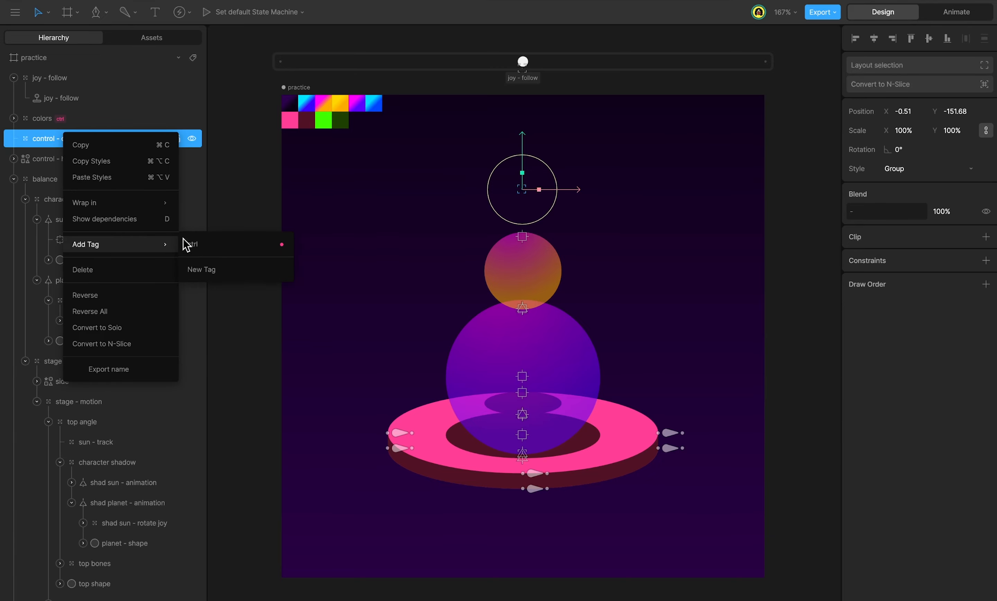
left_click(190, 244)
Set the control - original group's position to X 0, Y 0 and its style to Target
left_click(905, 111)
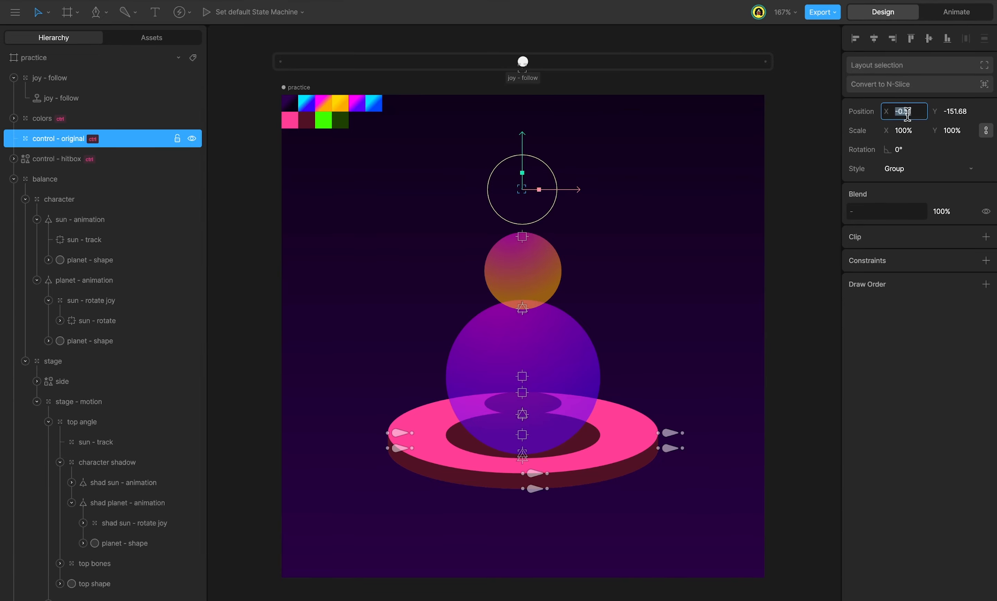
type("0")
key("Tab")
type("0")
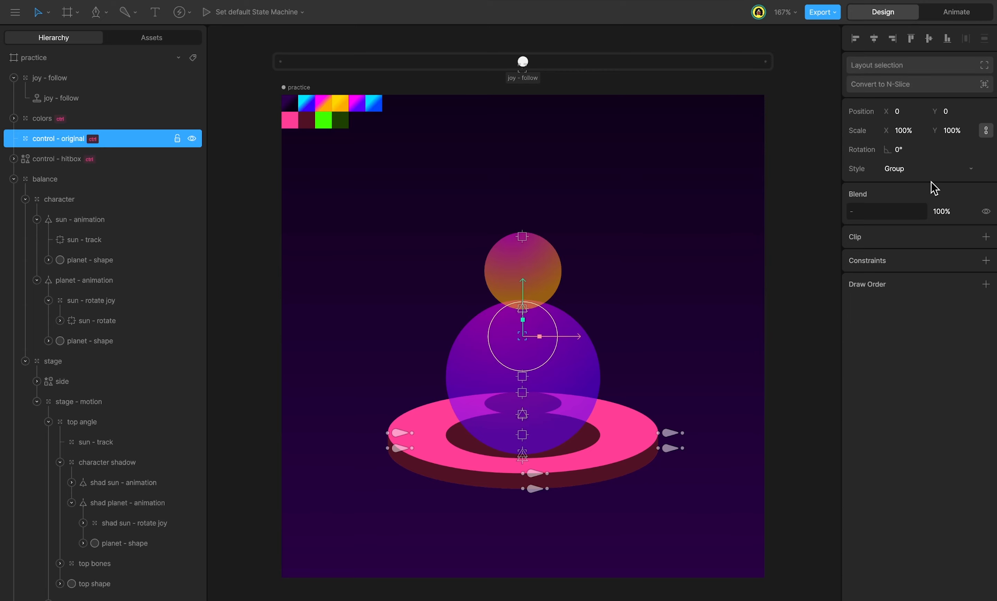
left_click(930, 170)
left_click(895, 183)
Duplicate the control - hitbox listener in the state machine
key("Tab")
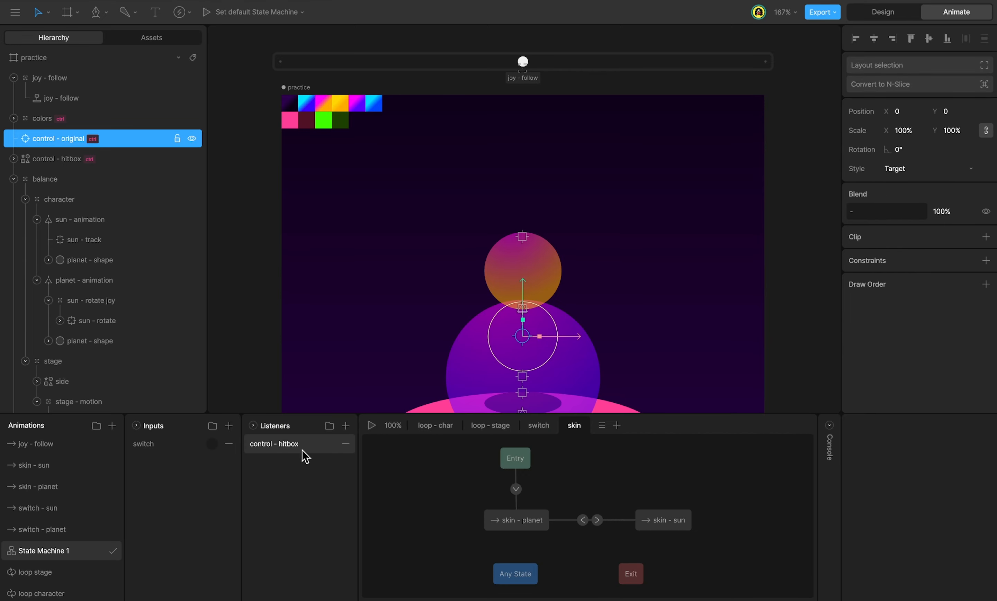
left_click(302, 450)
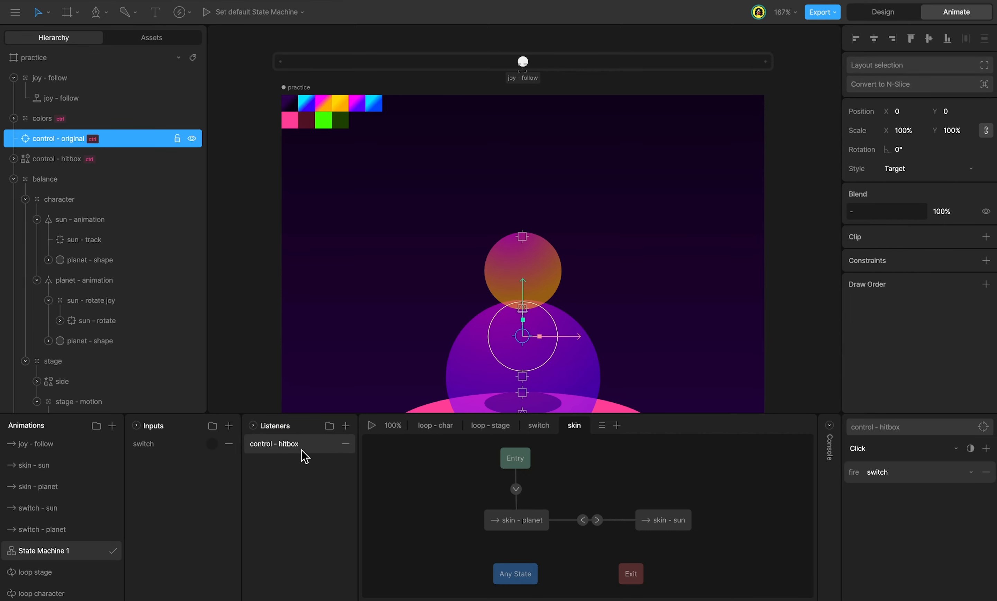
right_click(301, 453)
left_click(338, 463)
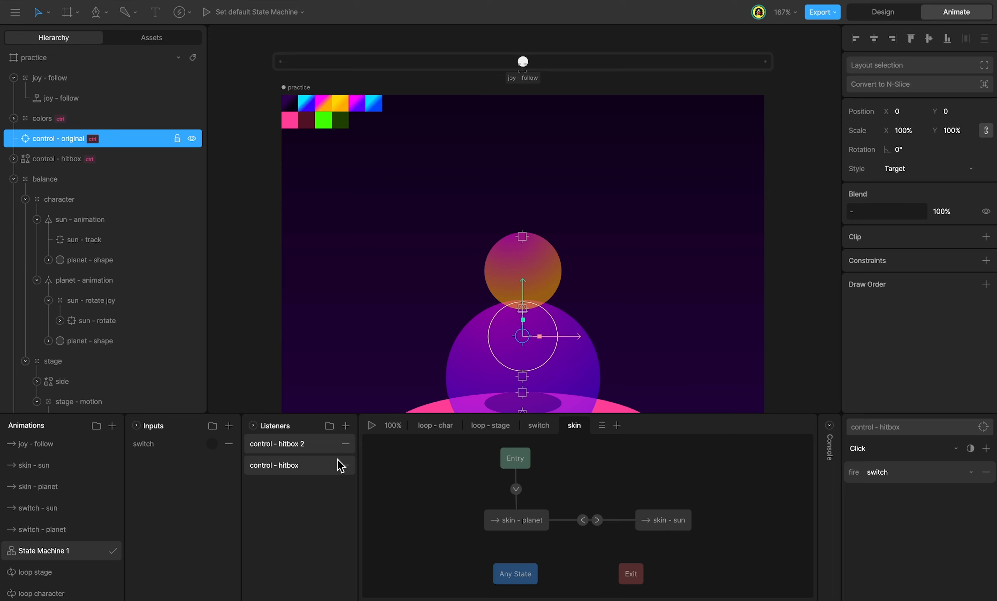
Set the duplicated listener to Pointer Move and replace its switch action with an align action targeting control - original
left_click(916, 448)
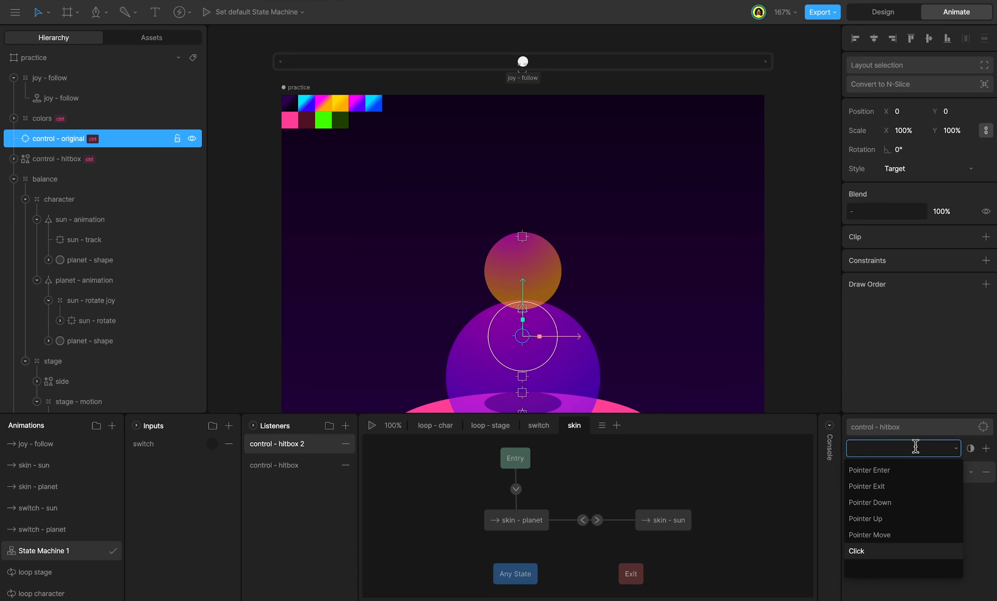
left_click(914, 534)
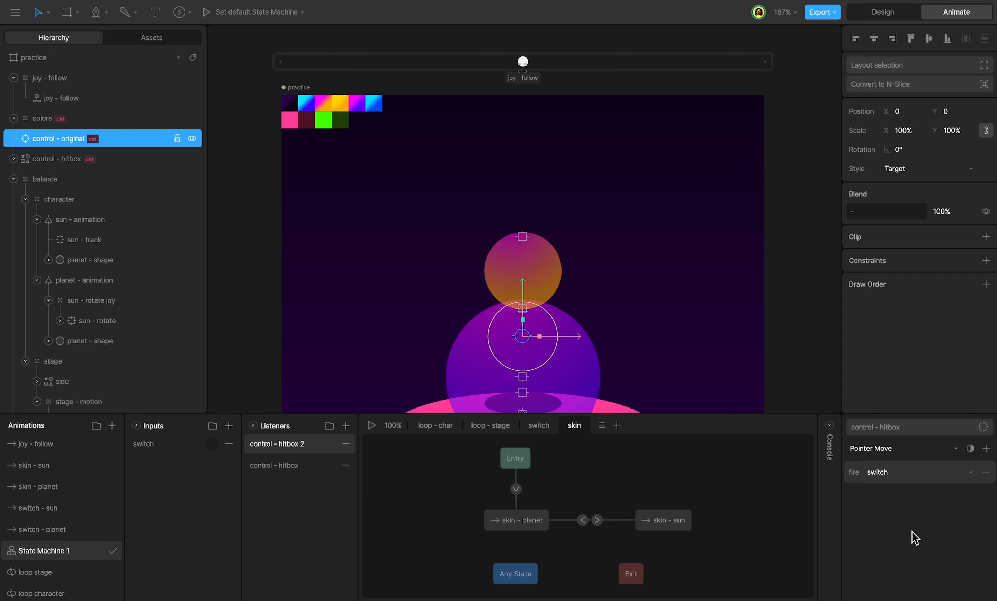
left_click(986, 472)
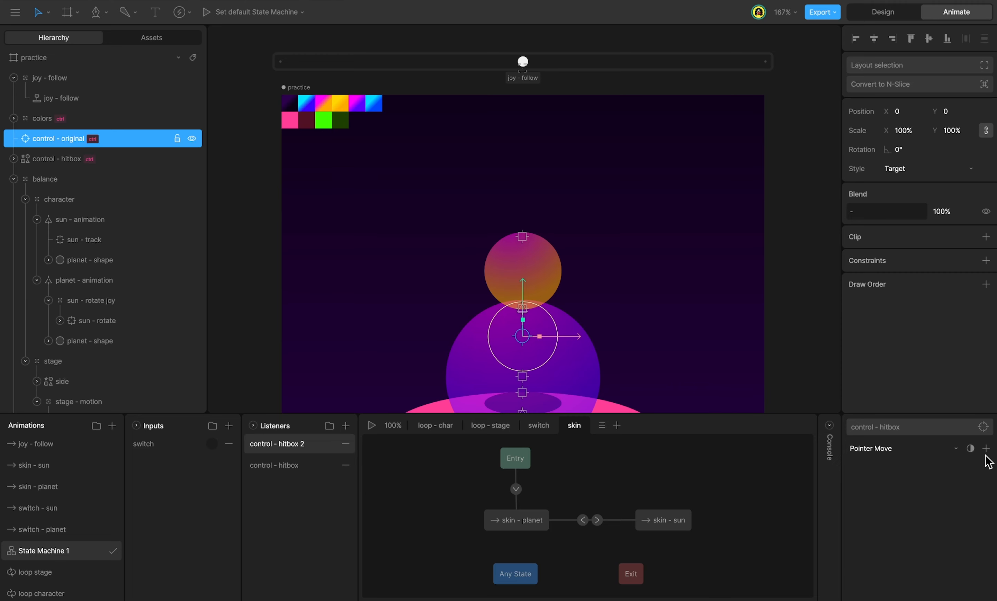
left_click(986, 448)
left_click(966, 496)
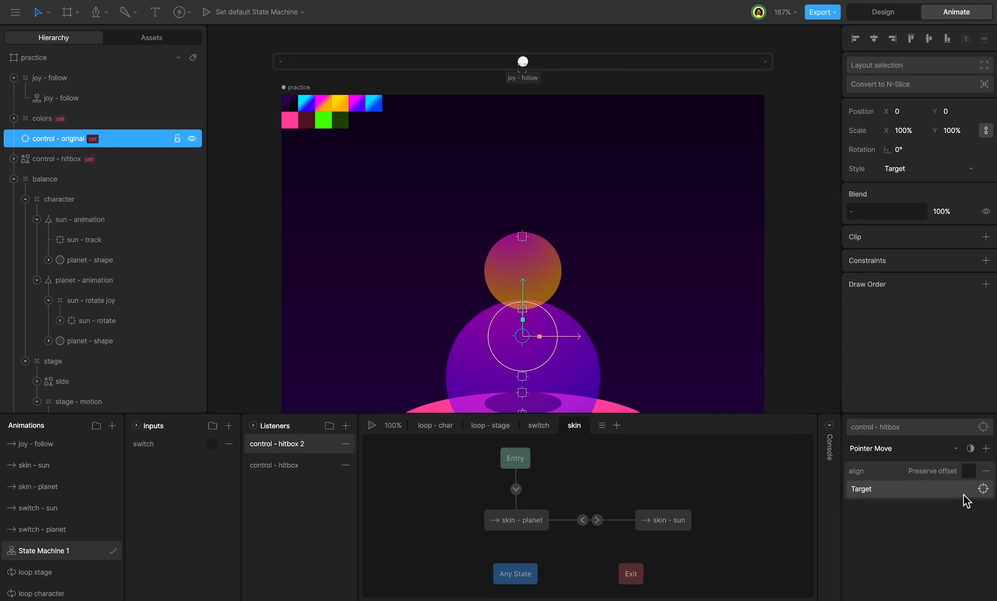
left_click(897, 489)
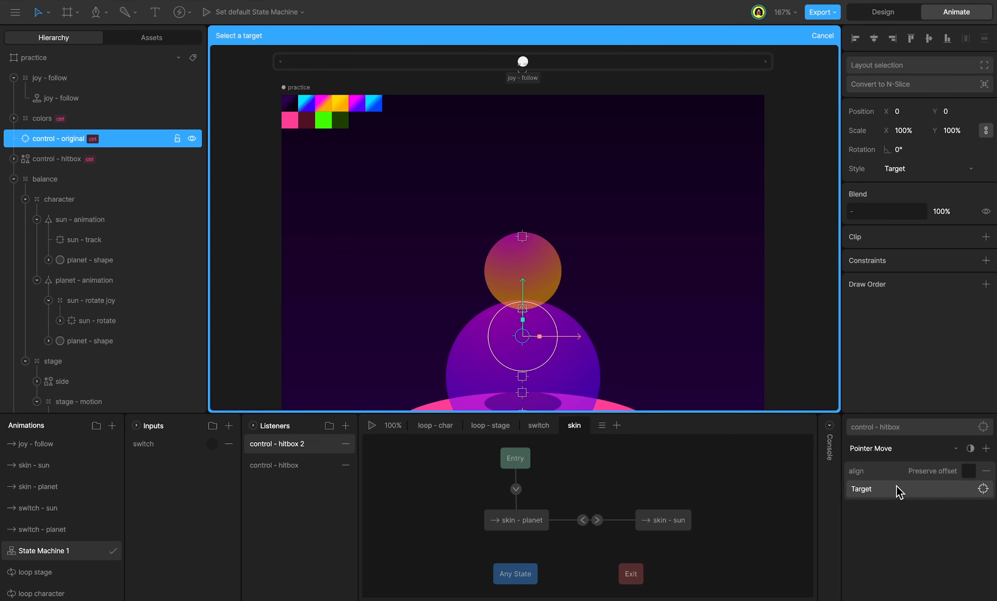
left_click(69, 140)
Assign control - original as the handle source of the joy - follow joystick in Design mode
key("Tab")
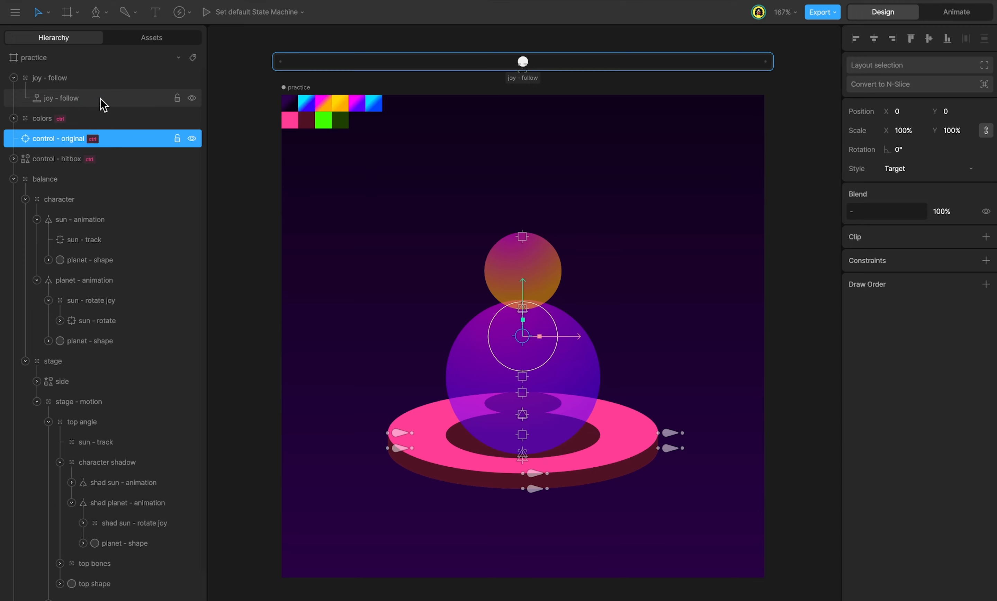
left_click(104, 105)
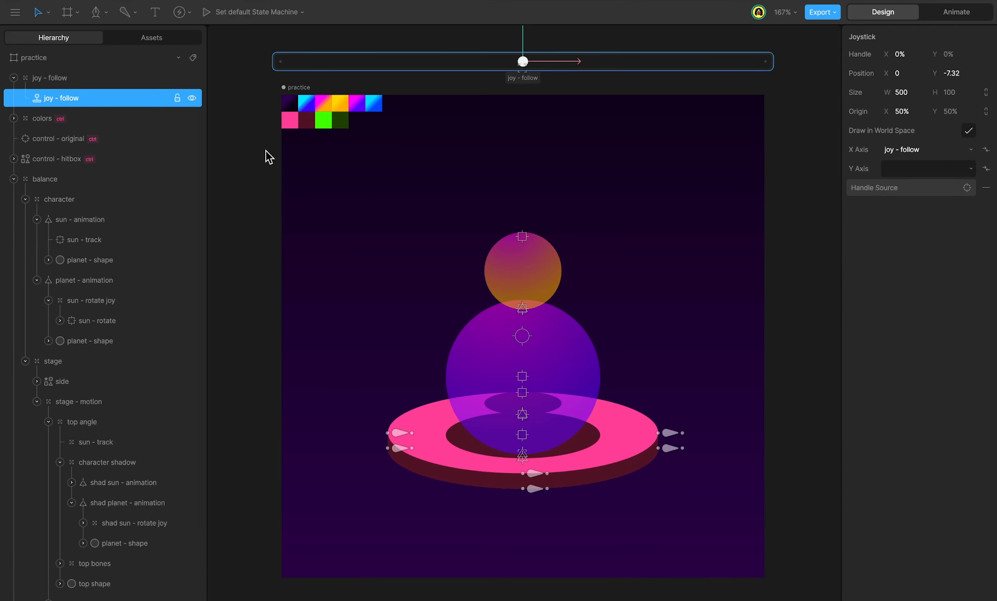
left_click(894, 197)
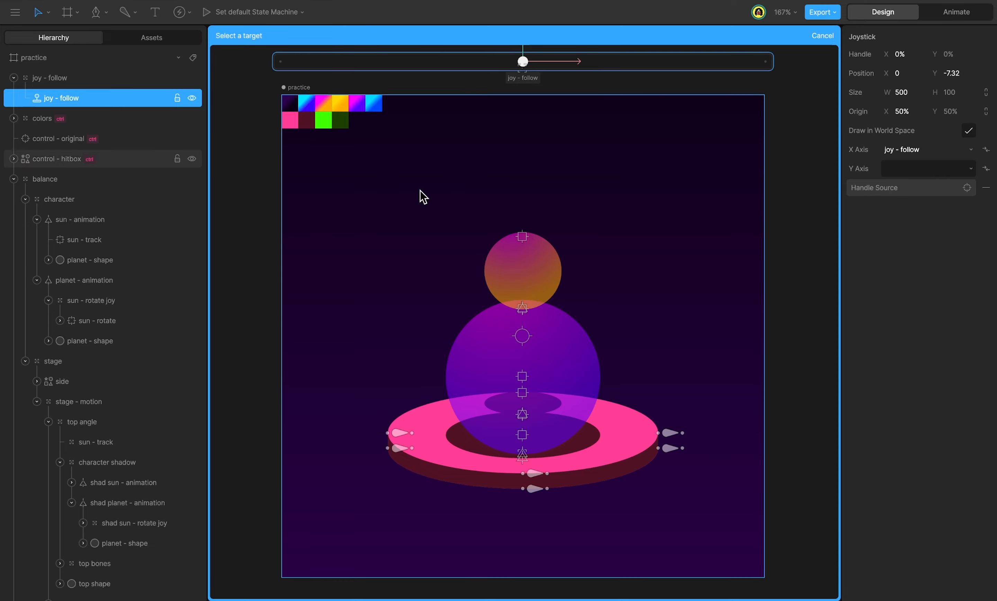
left_click(94, 140)
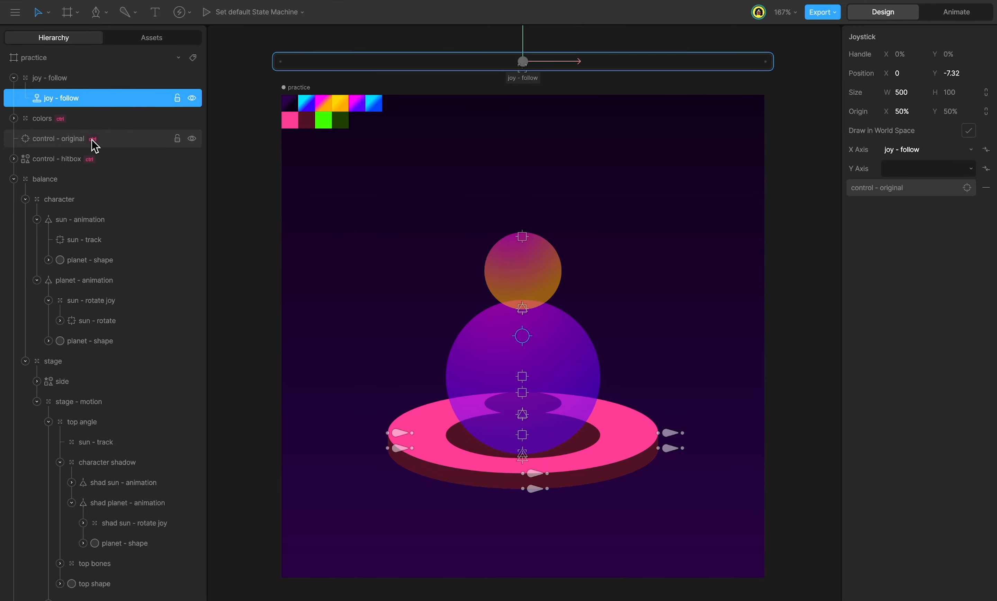
Preview the state machine in Animate mode, testing the pointer-follow motion and toggling between the planet and sun skins
key("Tab")
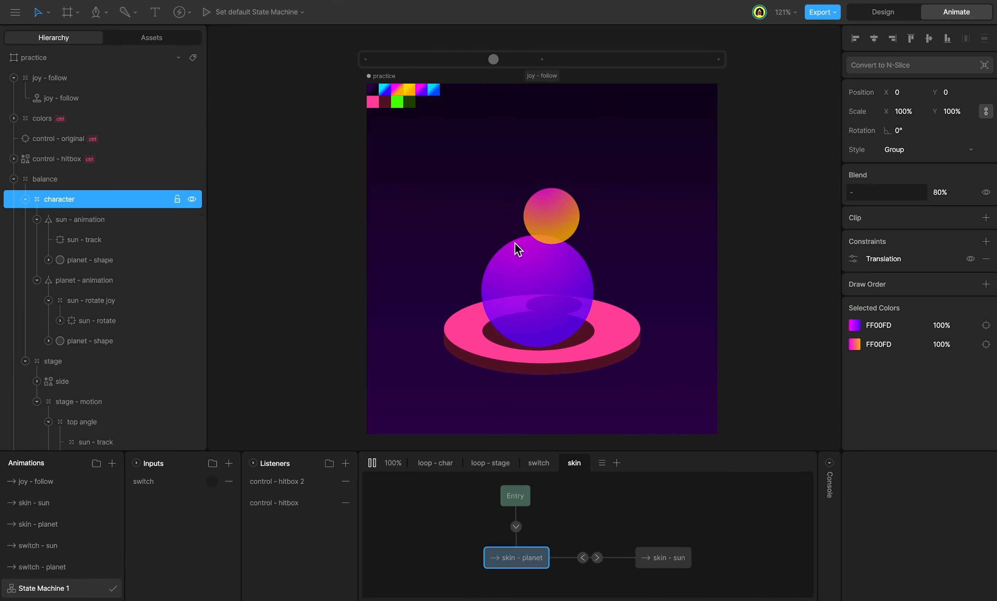
left_click(400, 218)
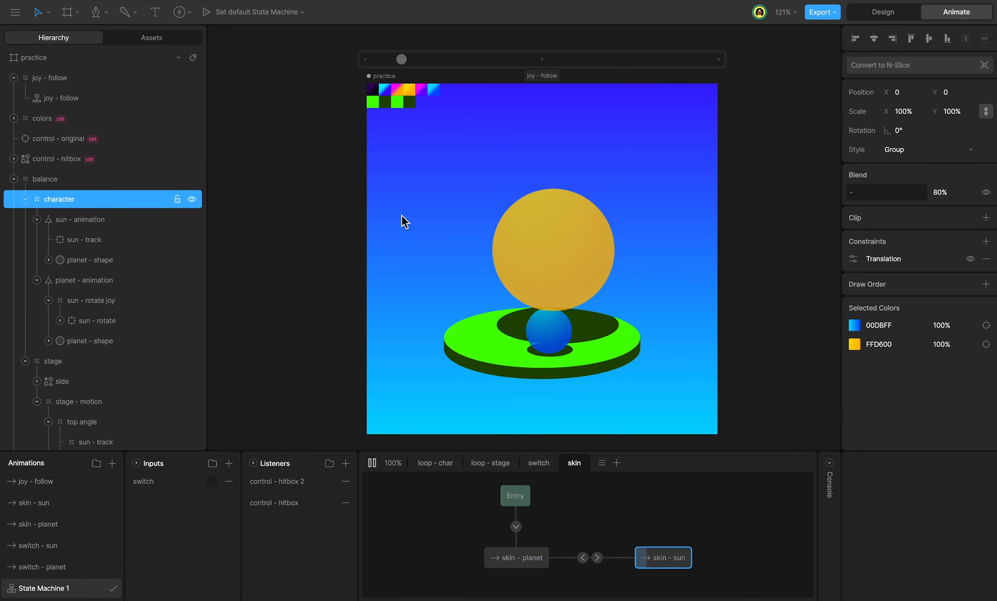
left_click(674, 159)
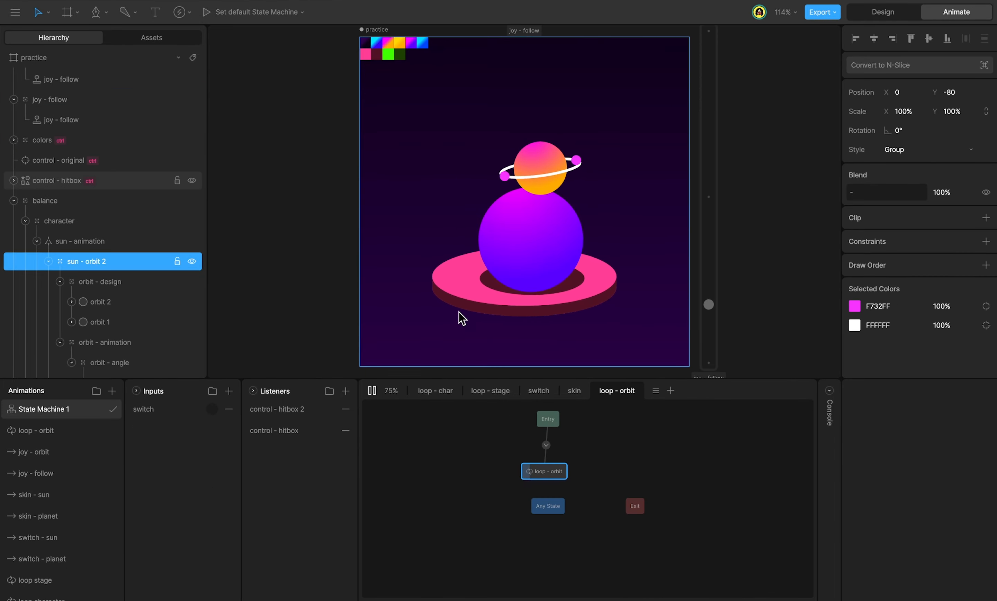
left_click(583, 342)
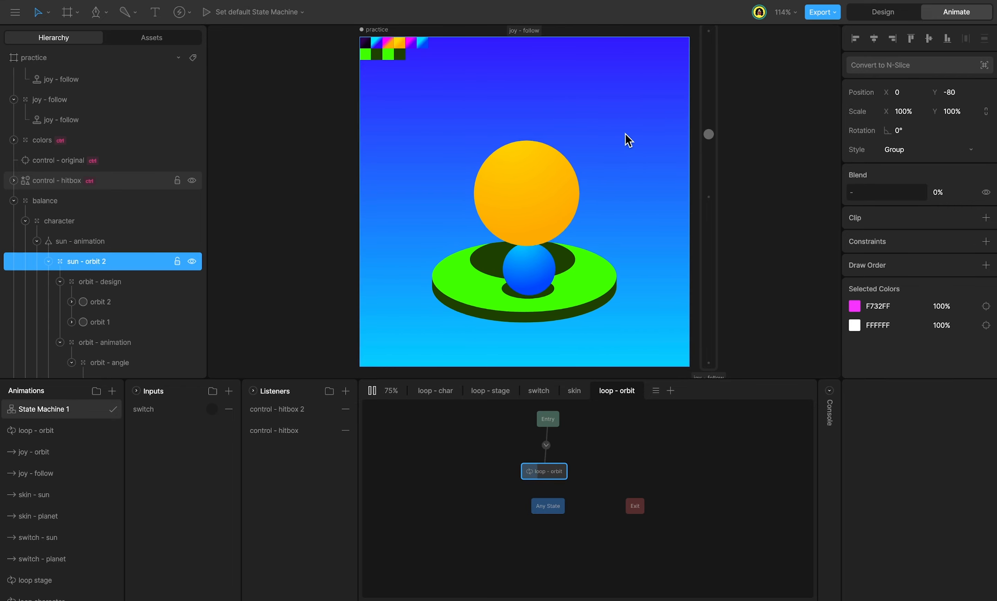
left_click(665, 152)
left_click(668, 147)
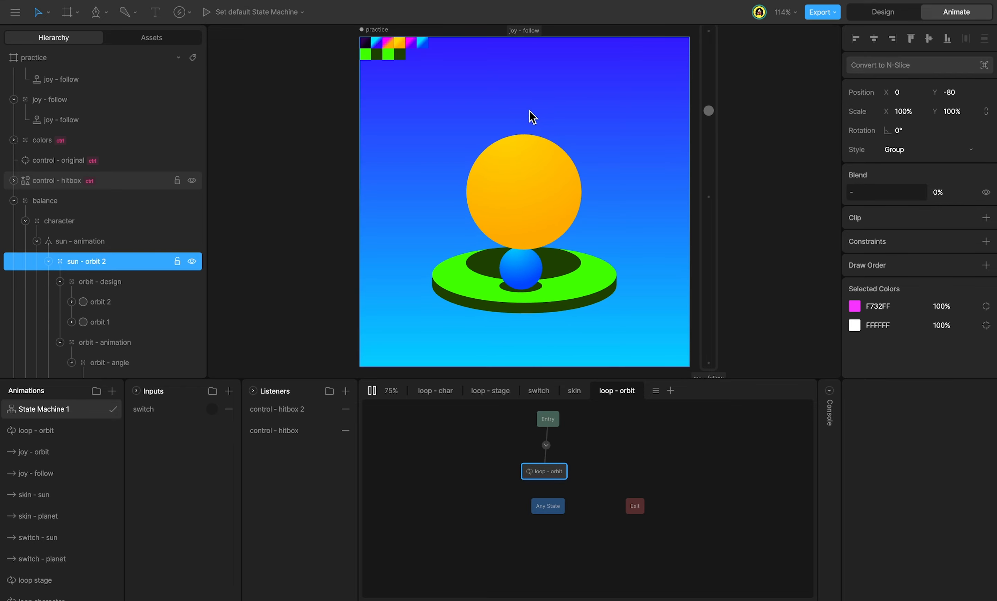
left_click(454, 292)
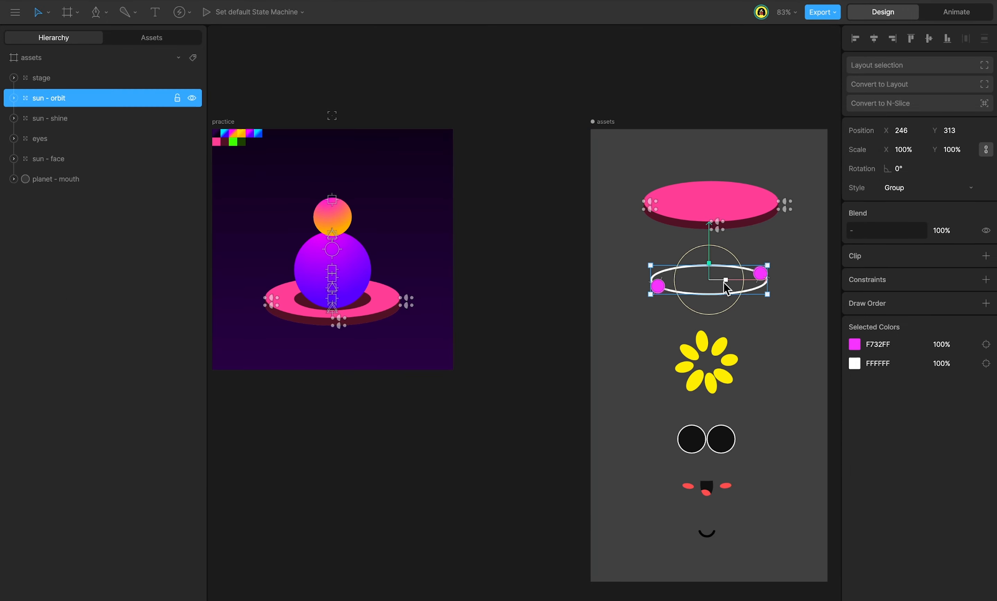
Examine the loop - spin animation of the sun - orbit group in the assets artboard along its timeline
key("Tab")
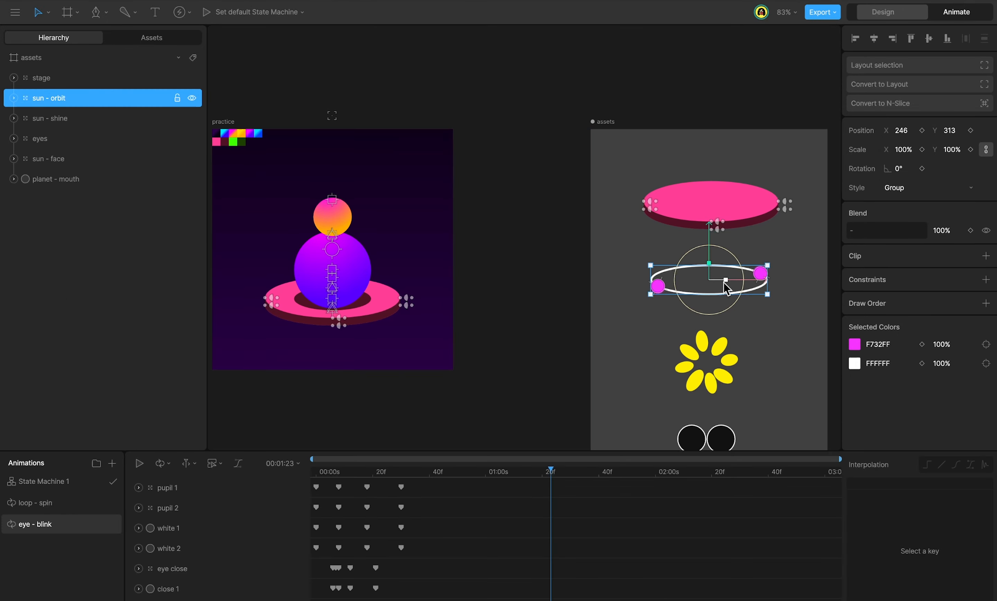
left_click(35, 503)
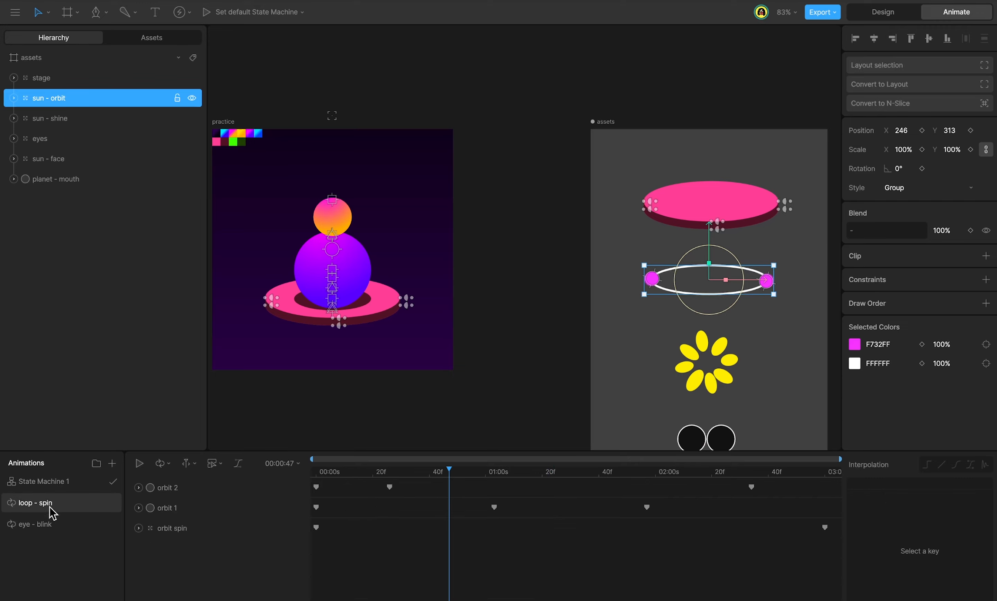
left_click_drag(390, 478, 845, 477)
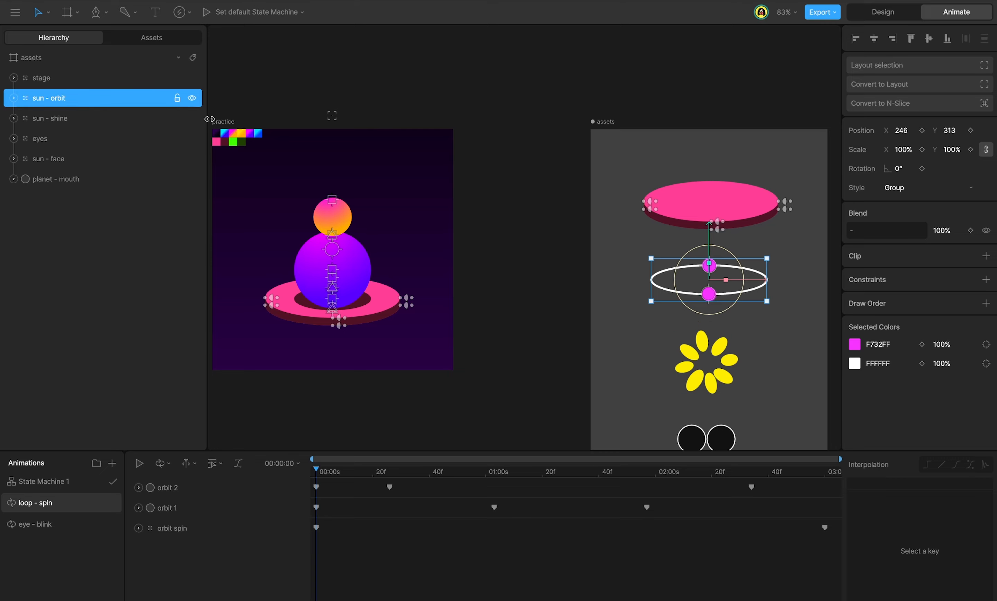
Create a new animation named loop - orbit in the practice artboard
left_click(229, 122)
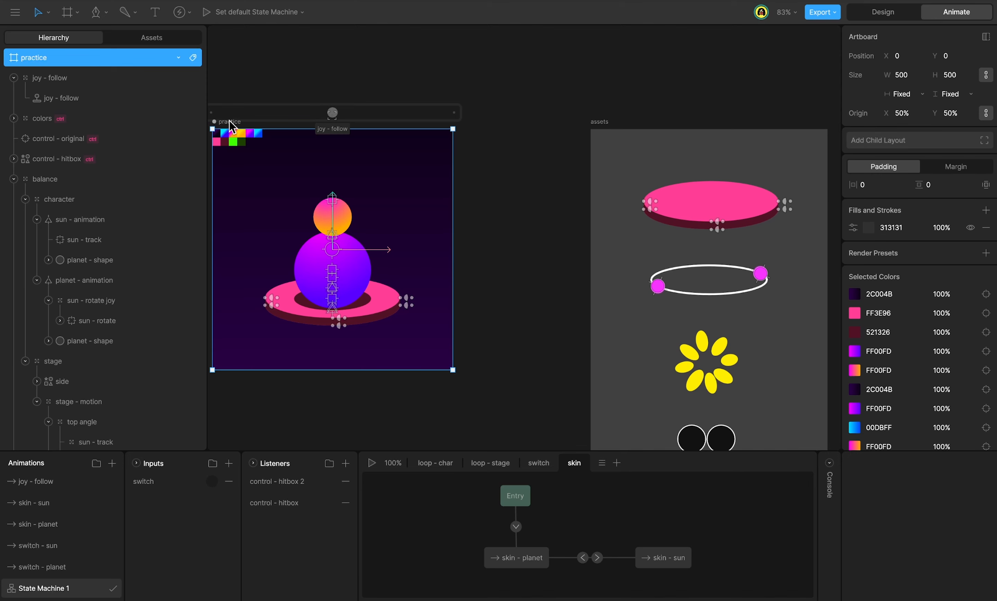
left_click(112, 463)
double_click(74, 482)
type("loop - orbit")
key("Return")
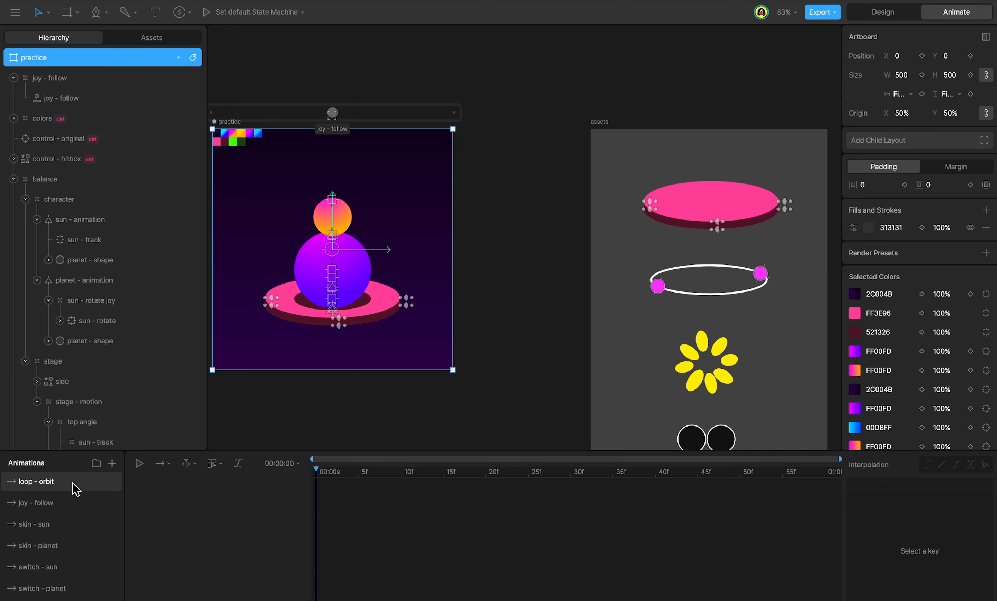
Paste the sun - orbit group with its keyframes into the loop - orbit animation and check its playback
key("ctrl+v")
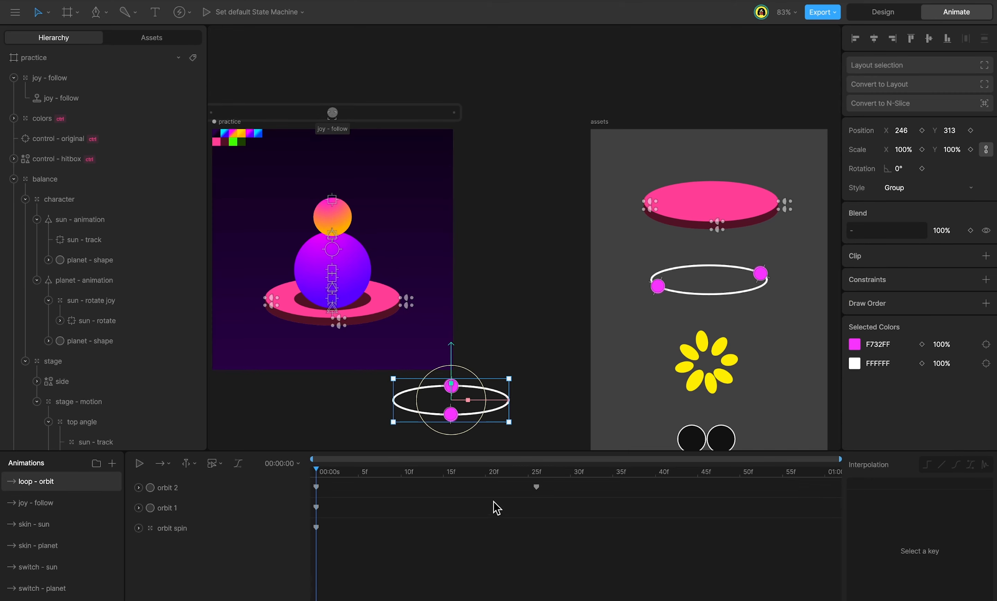
key("space")
left_click(393, 473)
left_click_drag(392, 478, 251, 490)
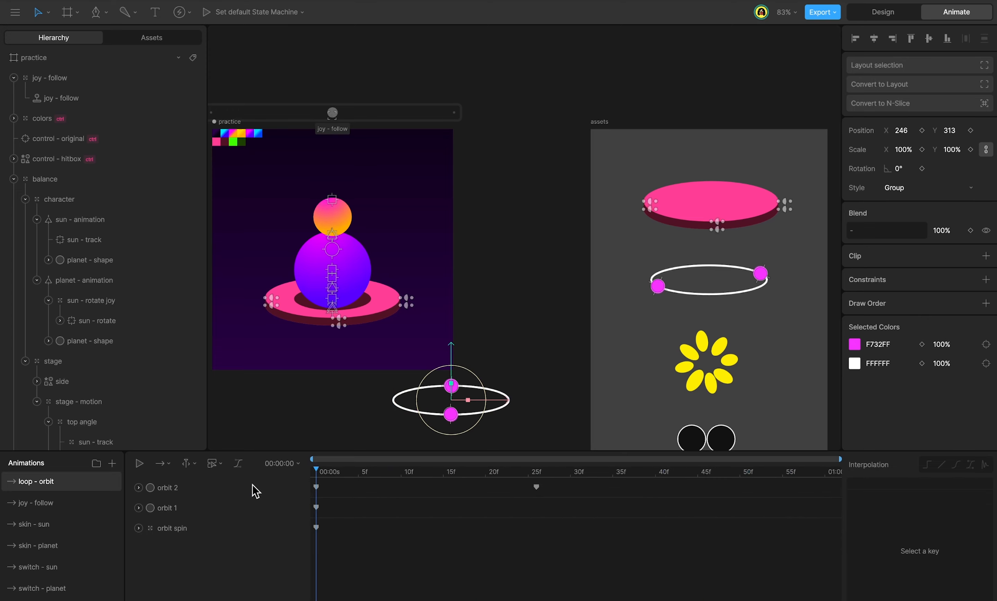
Set the loop - orbit animation's duration to 3 seconds and its playback mode to Loop
left_click(280, 464)
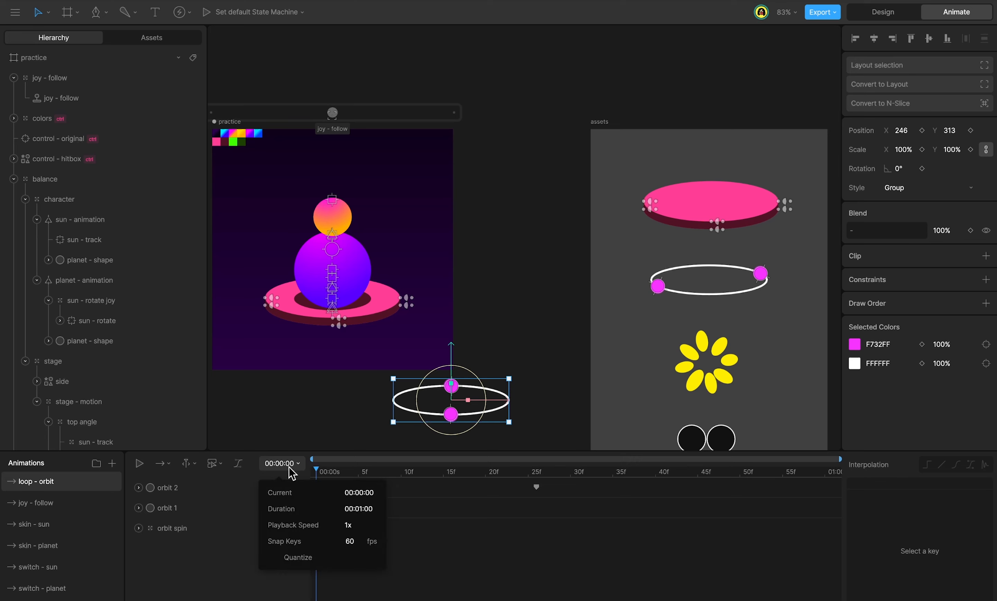
left_click(359, 508)
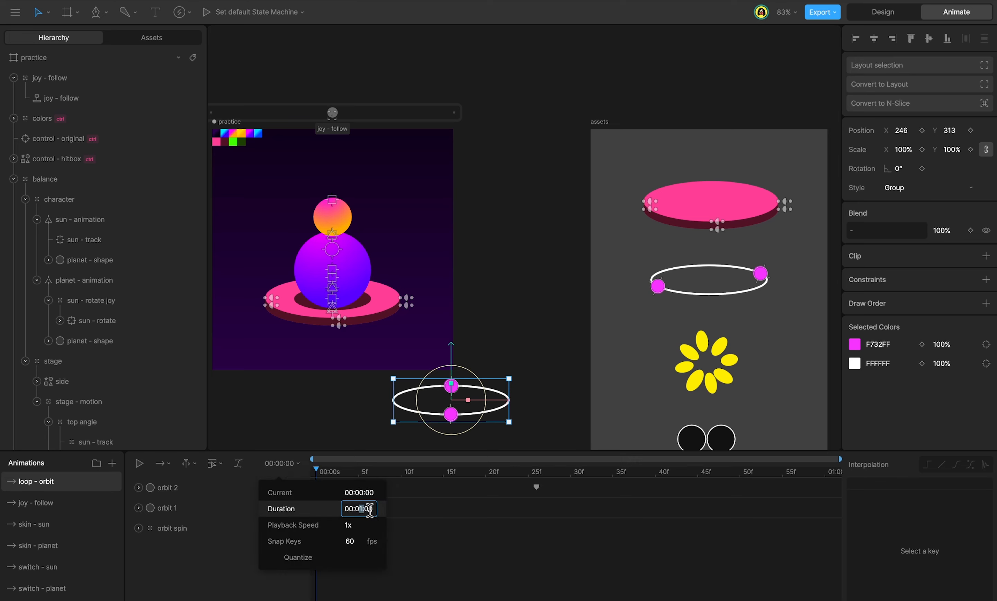
type("3")
left_click(405, 509)
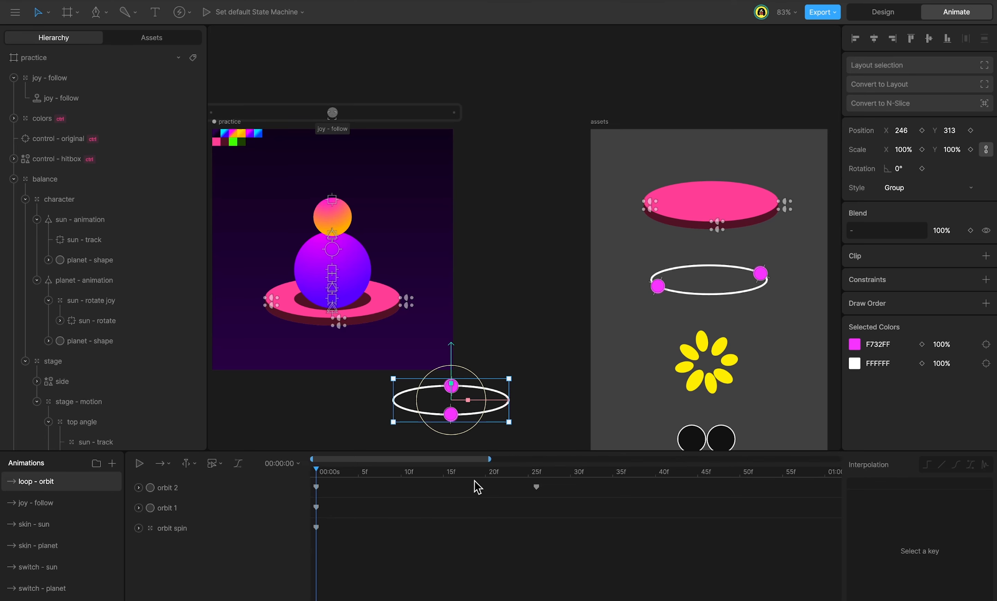
left_click_drag(489, 458, 840, 458)
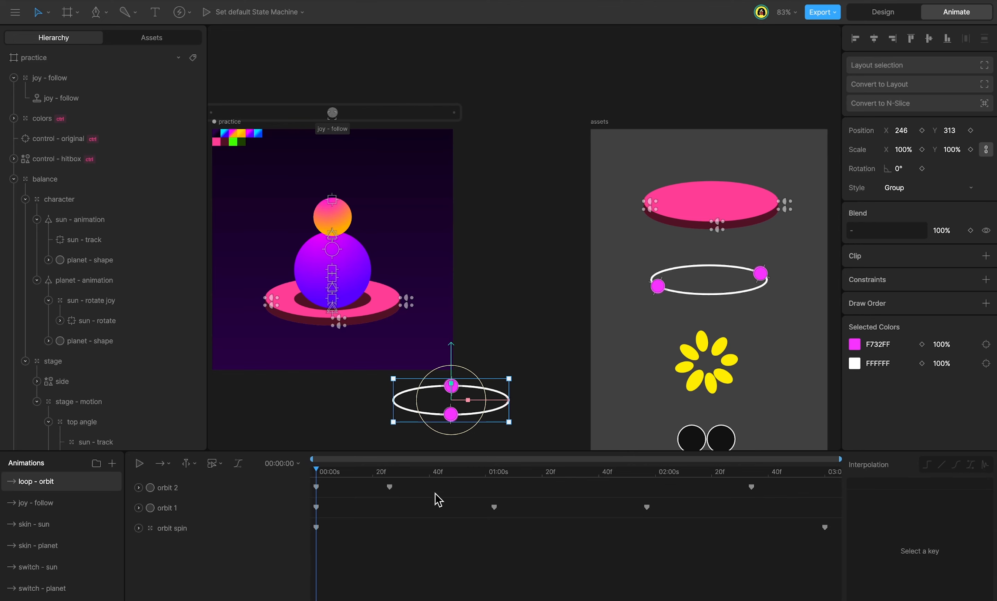
left_click(186, 463)
left_click(161, 463)
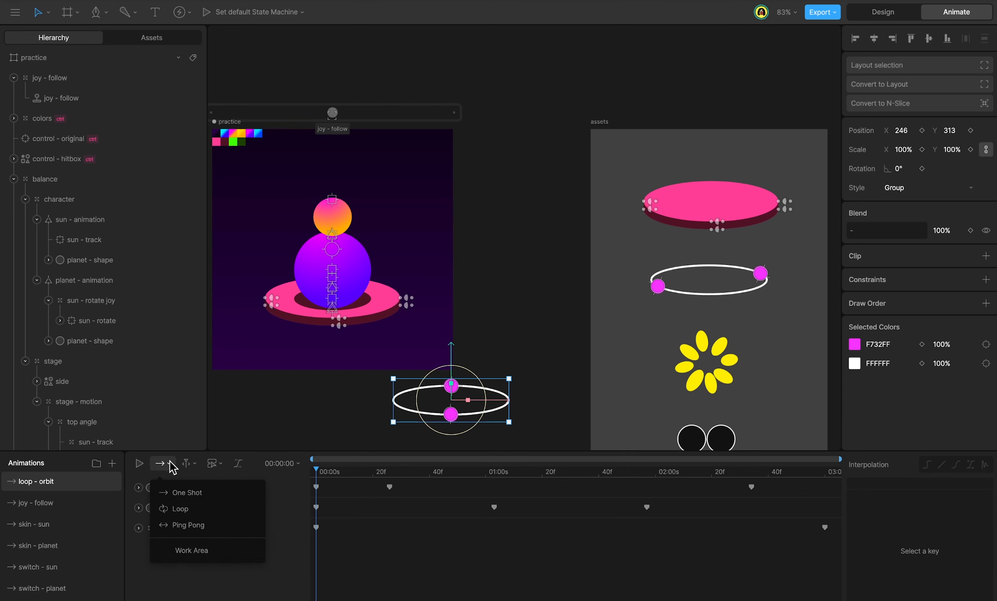
left_click(180, 509)
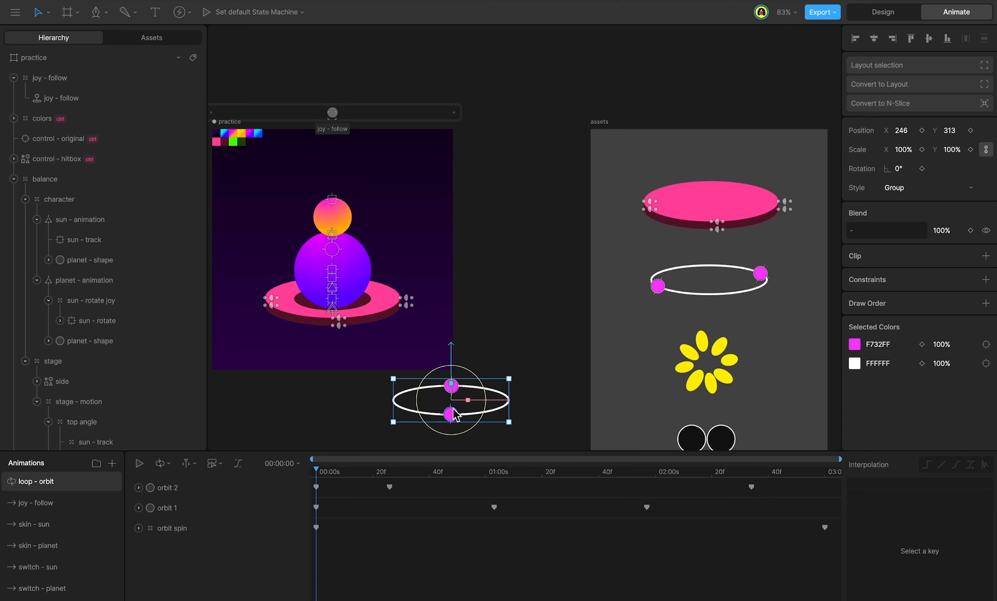
Move the sun - orbit 2 group to the top of the sun - animation group in the Design mode hierarchy
key("Tab")
scroll(100, 498, "down", 3)
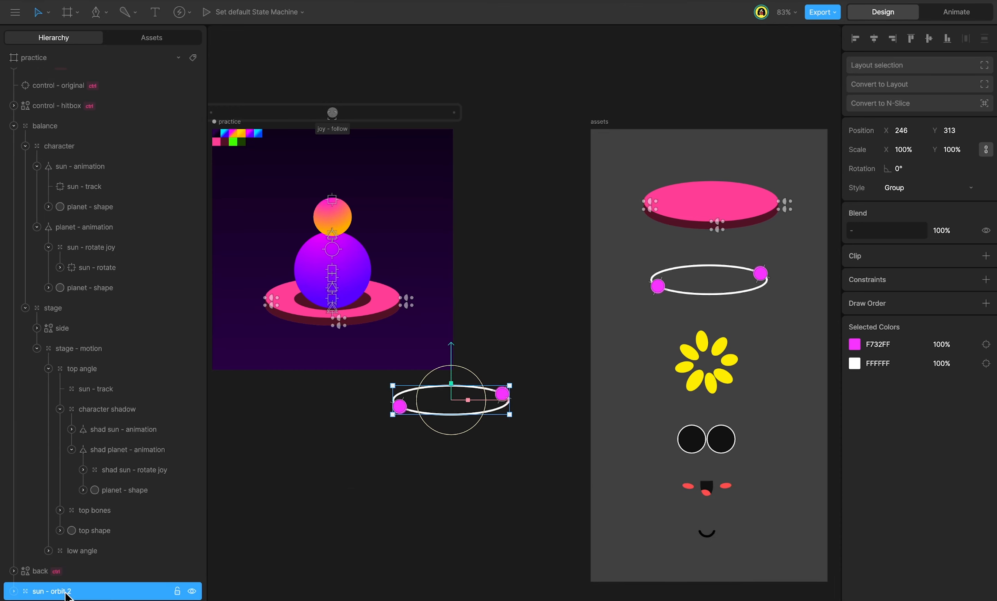
left_click_drag(66, 595, 90, 187)
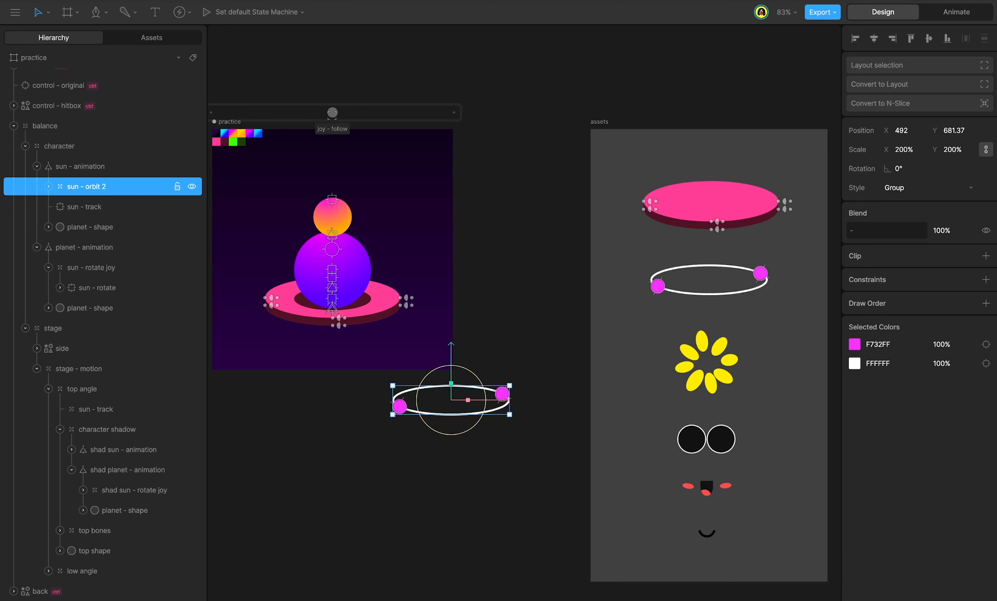
Position the sun - orbit 2 group around the middle of the sun at X 0, Y -80
left_click(902, 130)
type("0")
key("Return")
left_click(945, 131)
type("0")
key("Return")
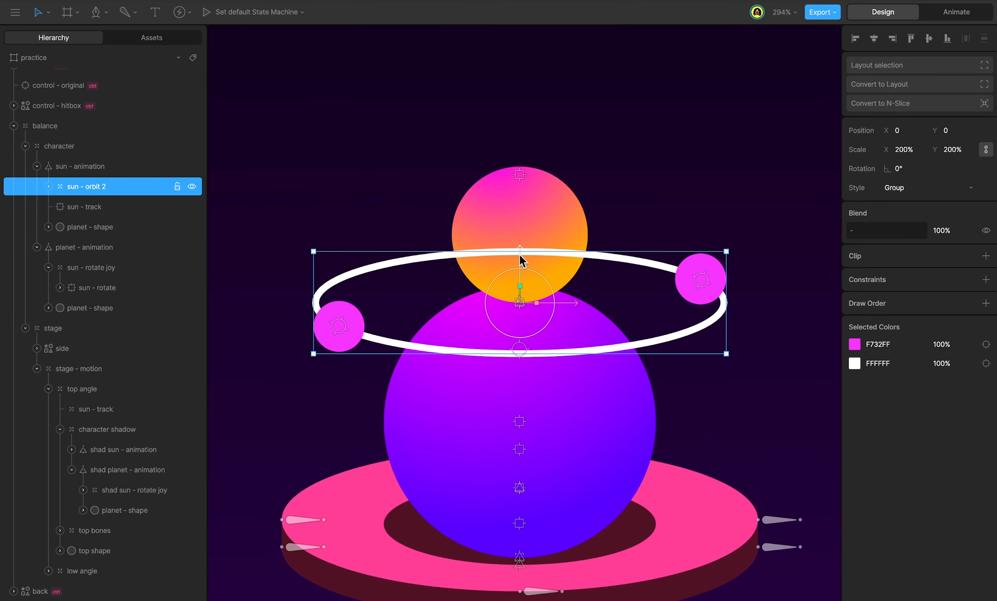
left_click_drag(520, 258, 519, 182)
Set the sun - orbit 2 group's linked scale to 100%
left_click(911, 153)
type("10")
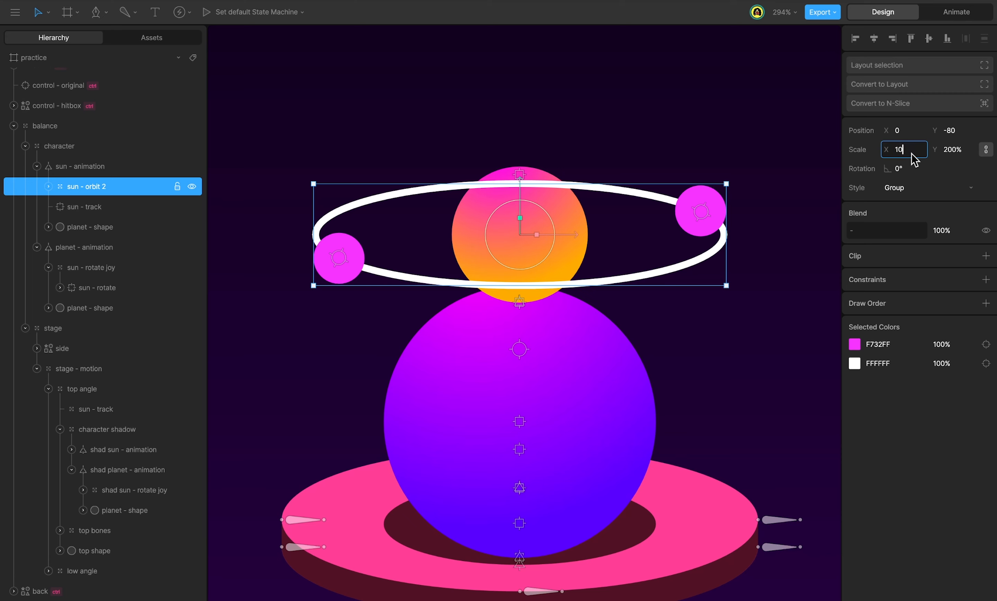
type("0")
key("Return")
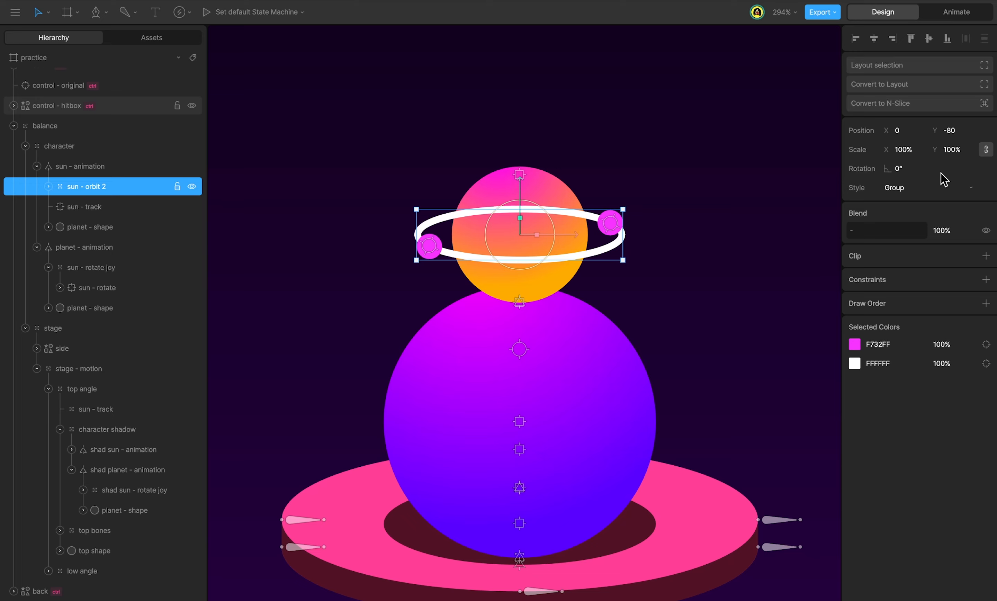
Set the sun's planet - shape as the below-target object of orbit back's Draw Rule 1 within the orbit - angle group
left_click(48, 187)
left_click(60, 228)
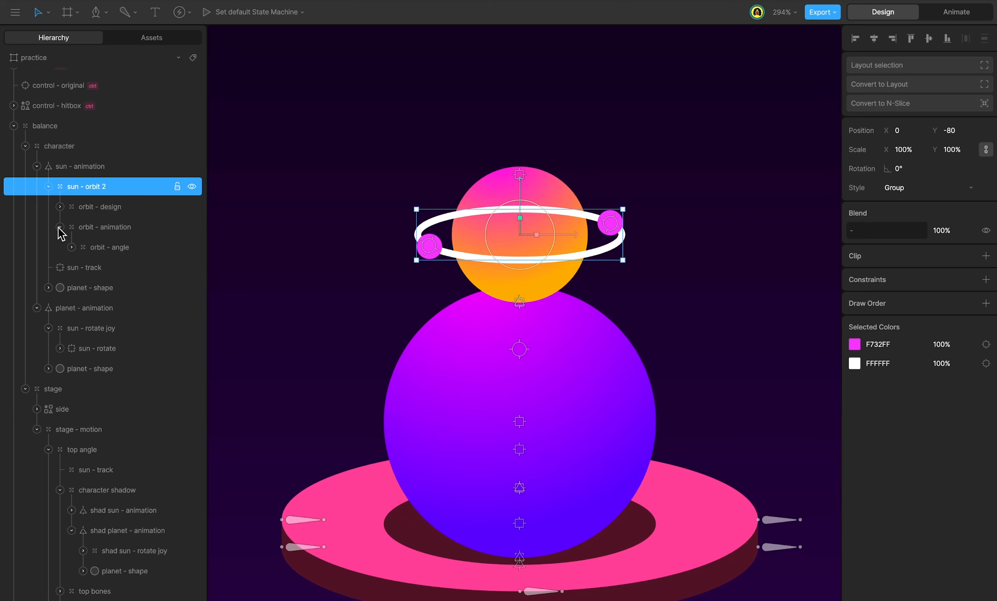
left_click(71, 247)
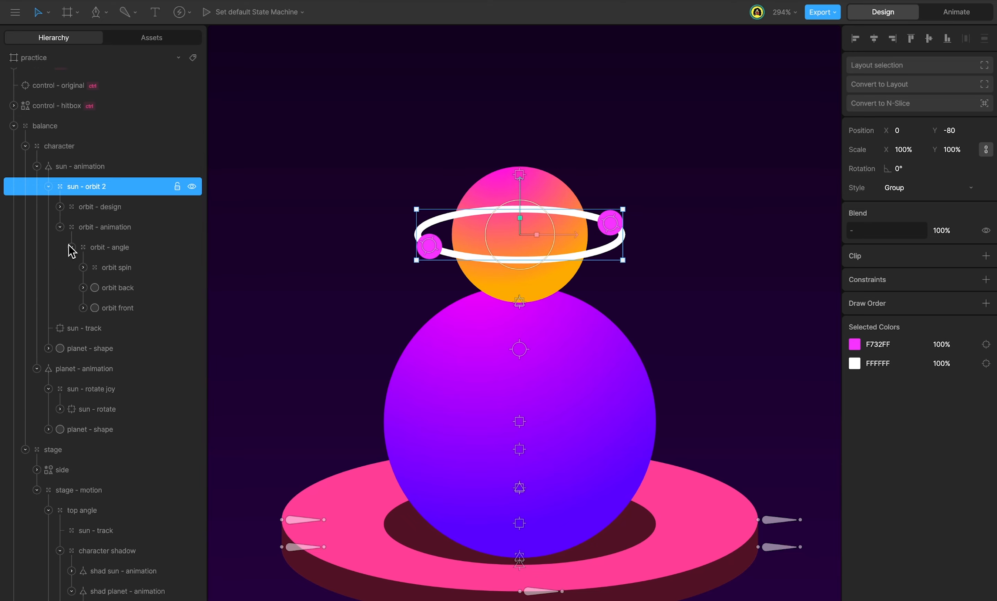
left_click(129, 297)
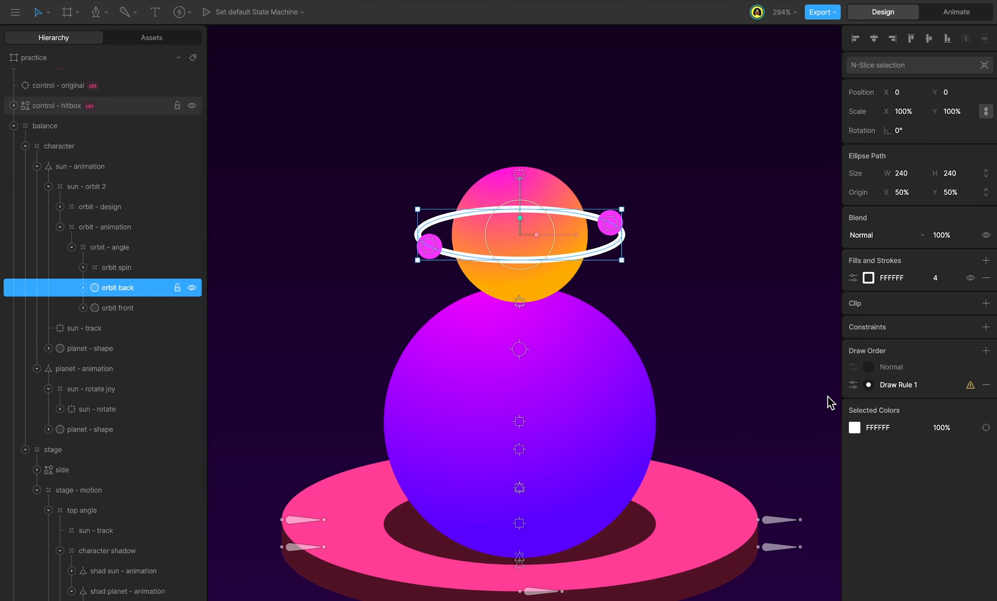
left_click(854, 385)
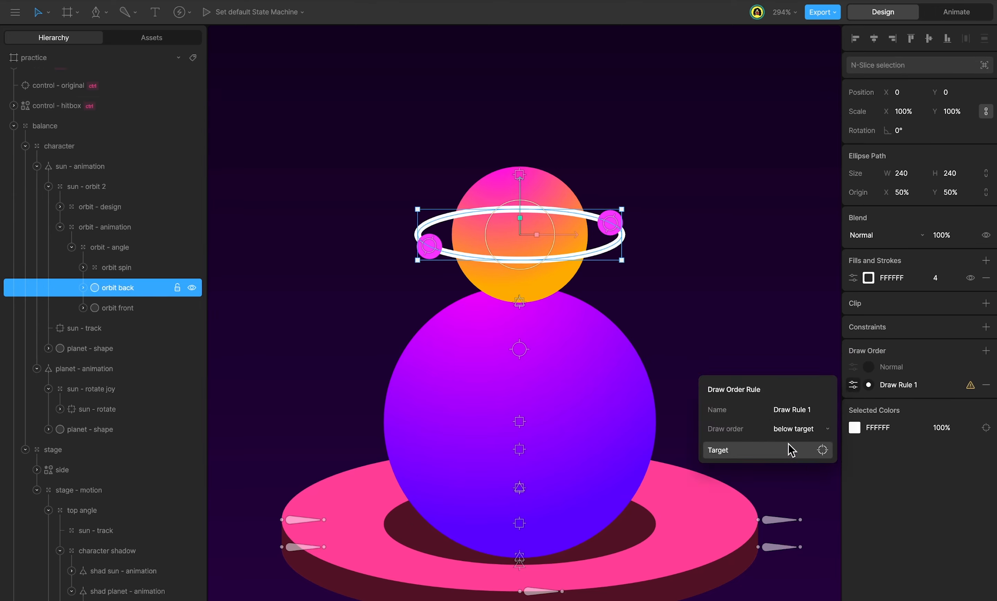
left_click(772, 454)
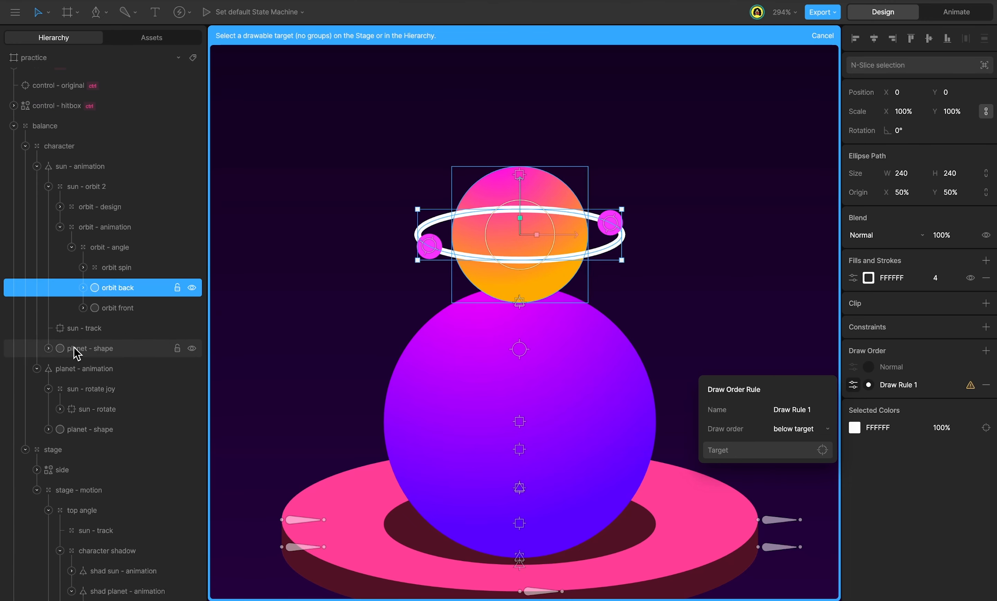
left_click(108, 347)
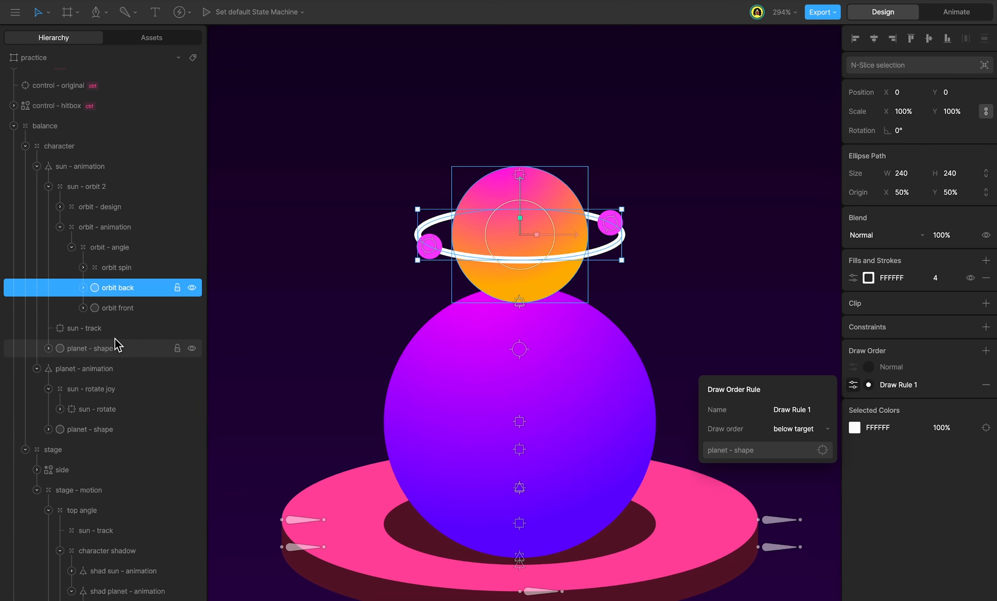
Target the sun's planet - shape in Draw Rule 1 of the orbit 2 moon in the orbit - design group
left_click(60, 207)
left_click(97, 233)
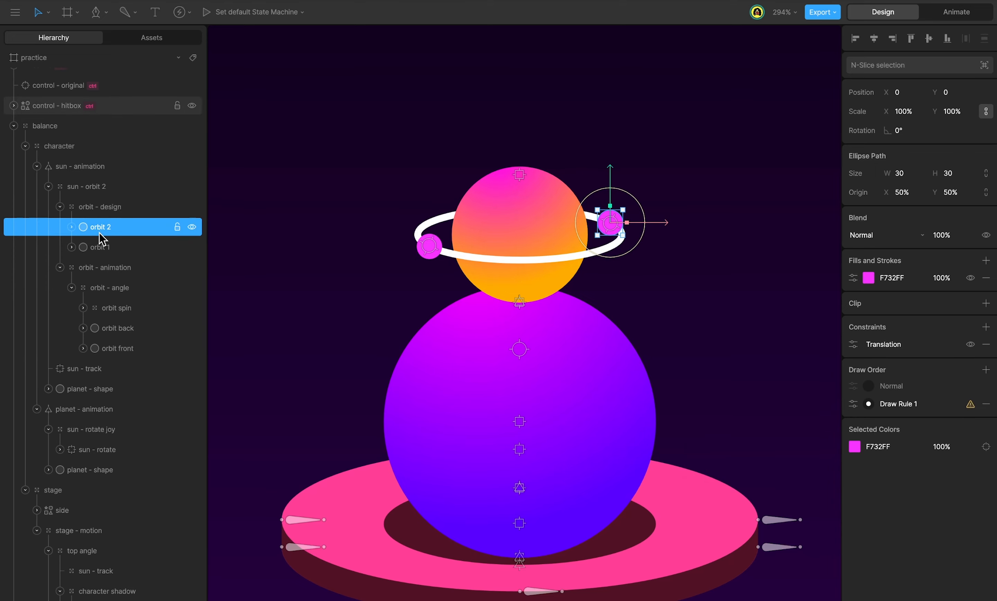
left_click(854, 404)
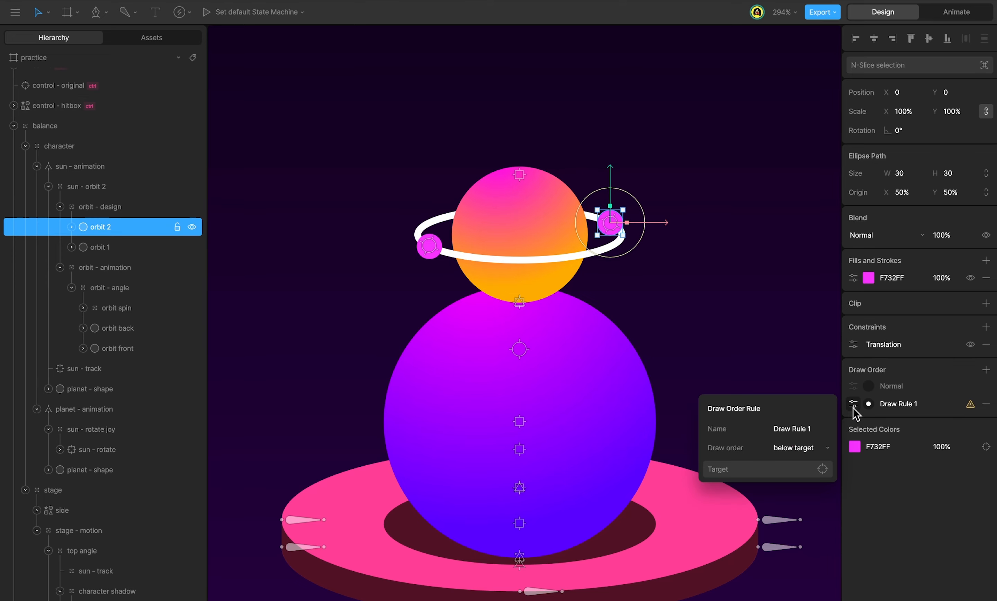
left_click(775, 469)
left_click(123, 391)
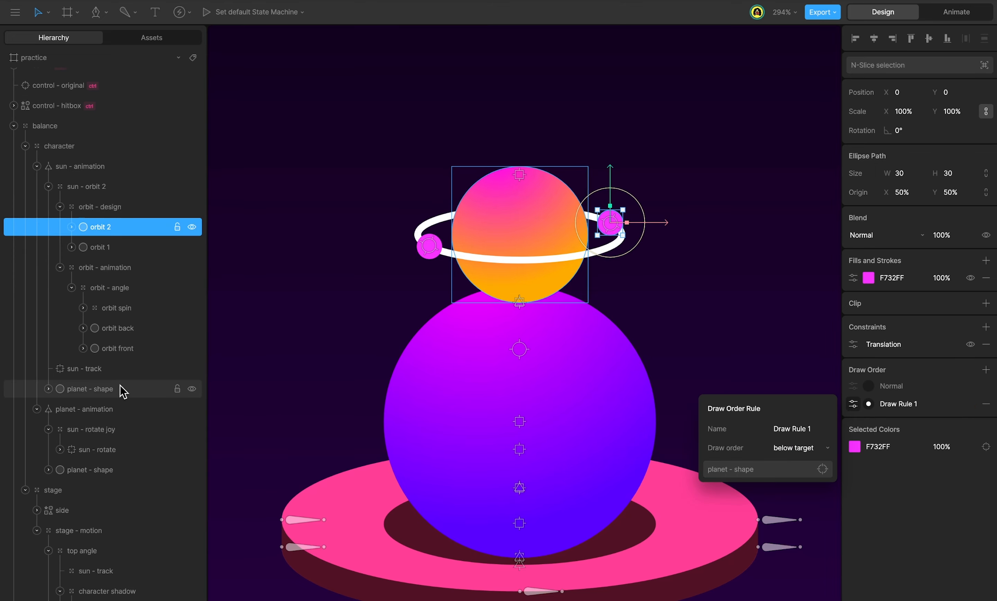
Retarget the orbit 1 moon's Draw Rule 1 to the sun's planet - shape, keeping the below target order
left_click(115, 248)
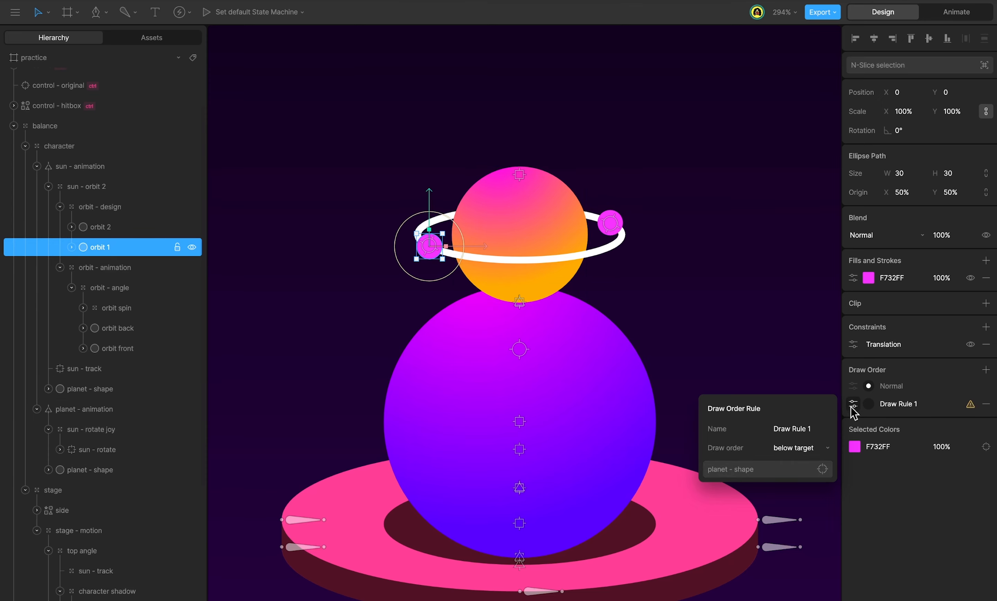
left_click(751, 479)
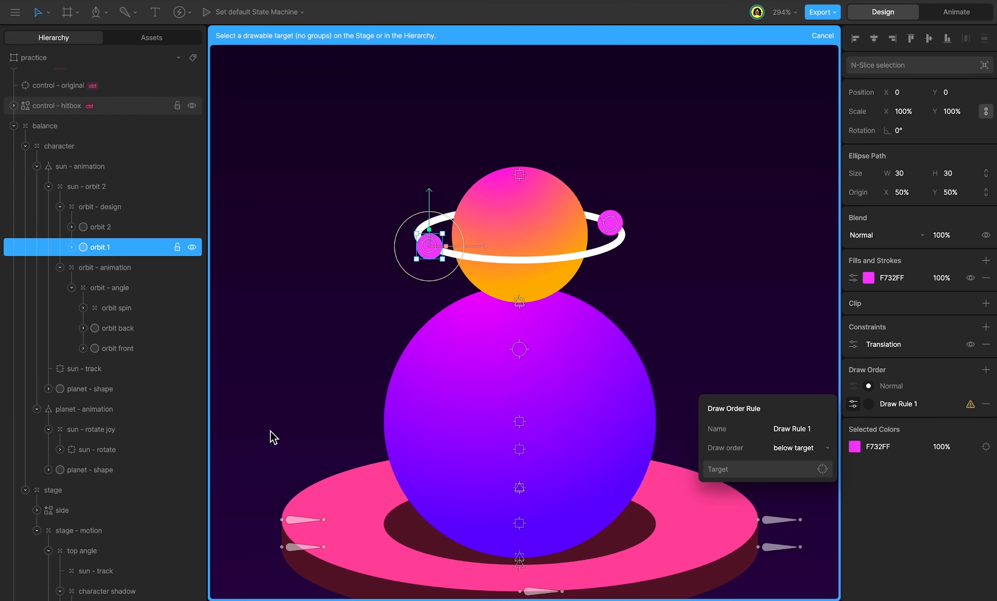
left_click(114, 391)
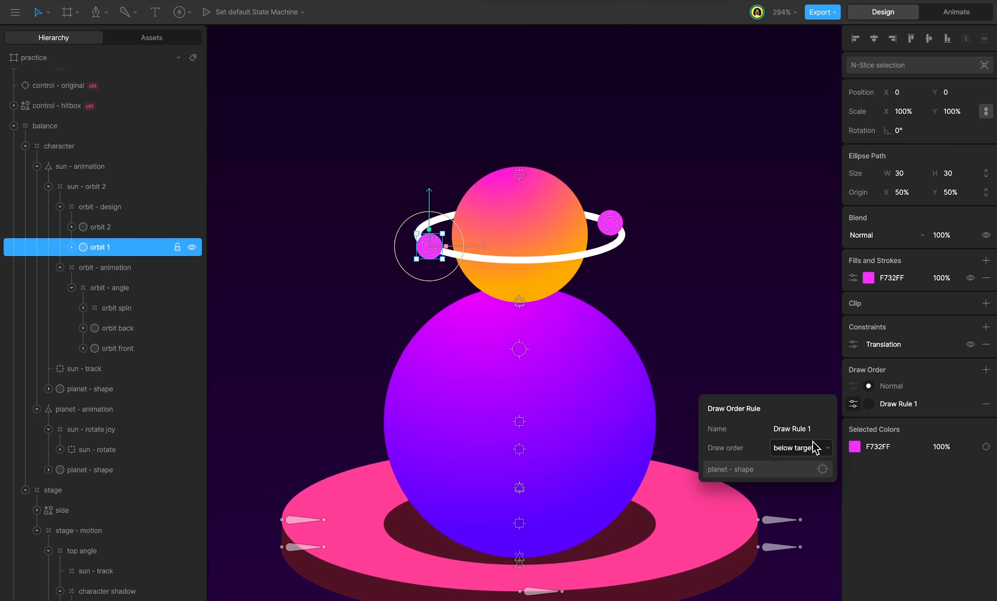
left_click(854, 404)
Play the loop - orbit animation in Animate mode to check the moons' draw order around the sun
key("Tab")
key("space")
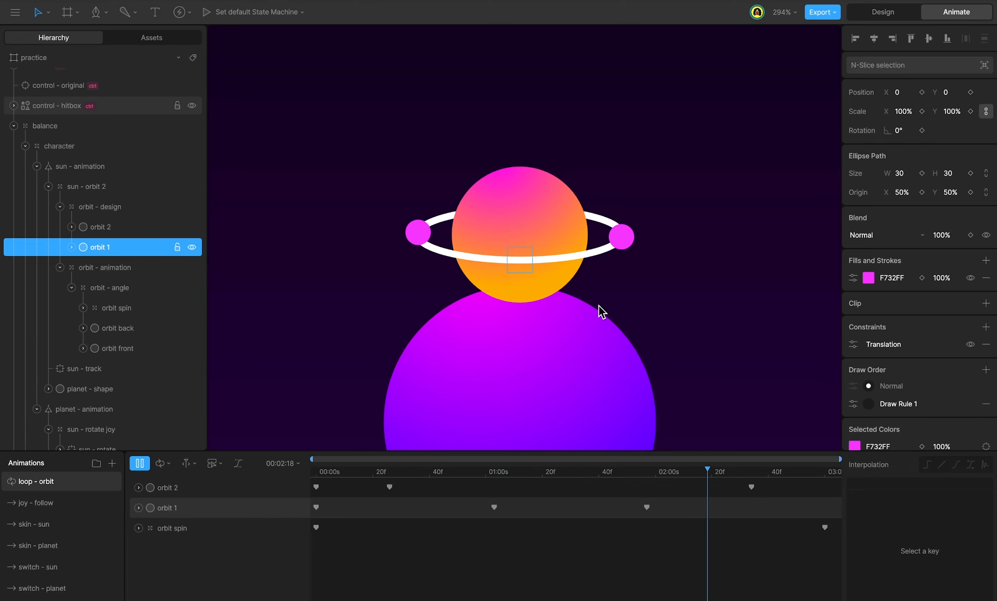
left_click_drag(539, 472, 229, 502)
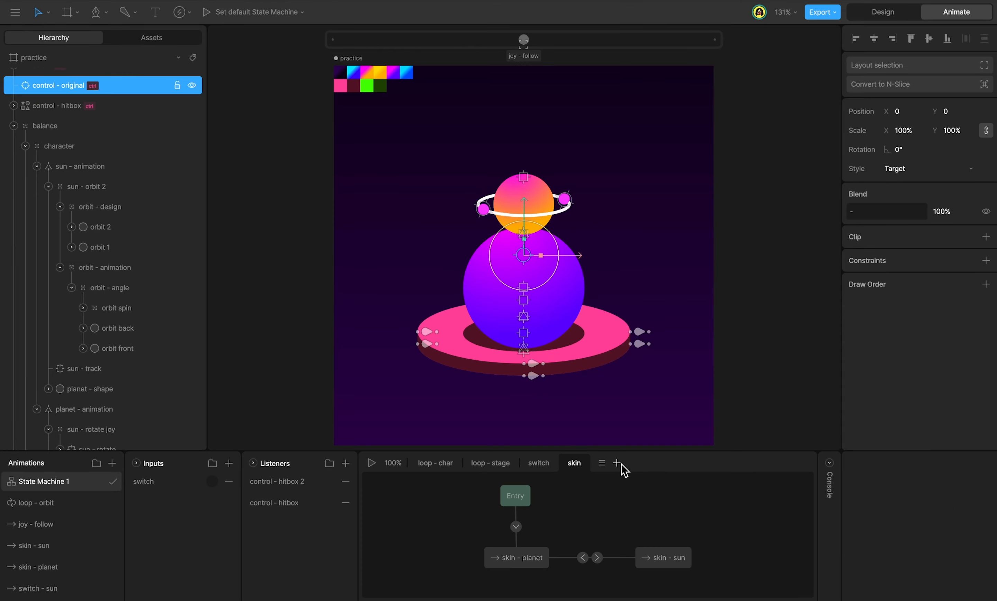
Add a new layer named loop - orbit to State Machine 1
left_click(617, 463)
double_click(618, 463)
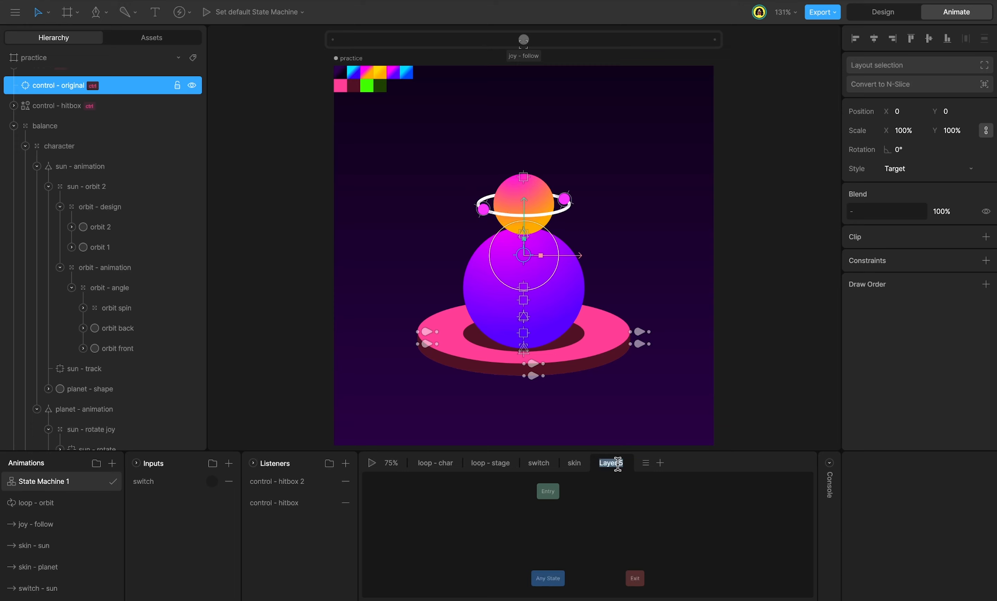
type("loop - orbit")
key("Return")
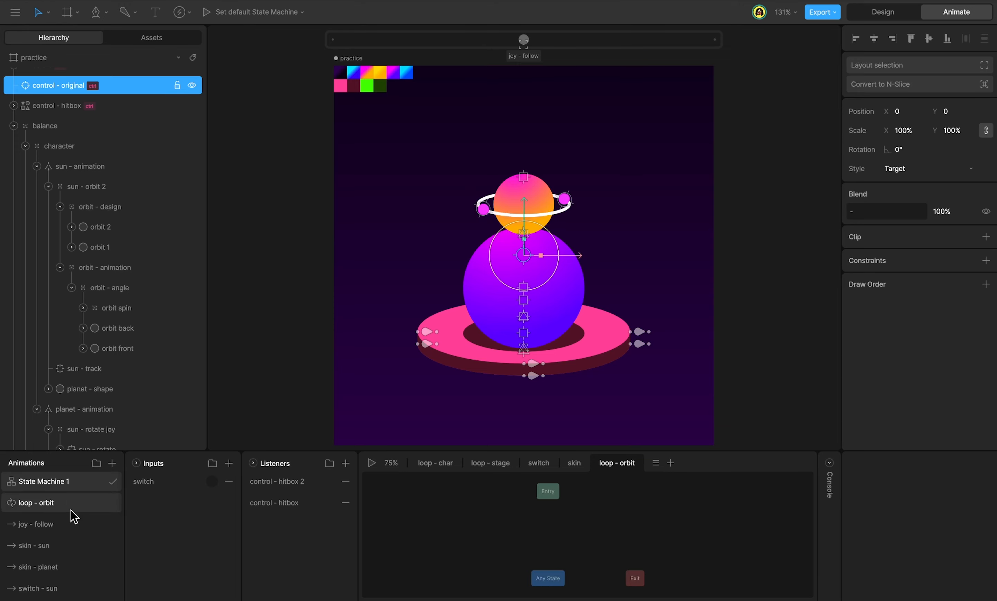
Place the loop - orbit animation in the new layer with a transition from Entry, and preview the state machine
left_click_drag(69, 506, 544, 544)
left_click_drag(546, 506, 541, 545)
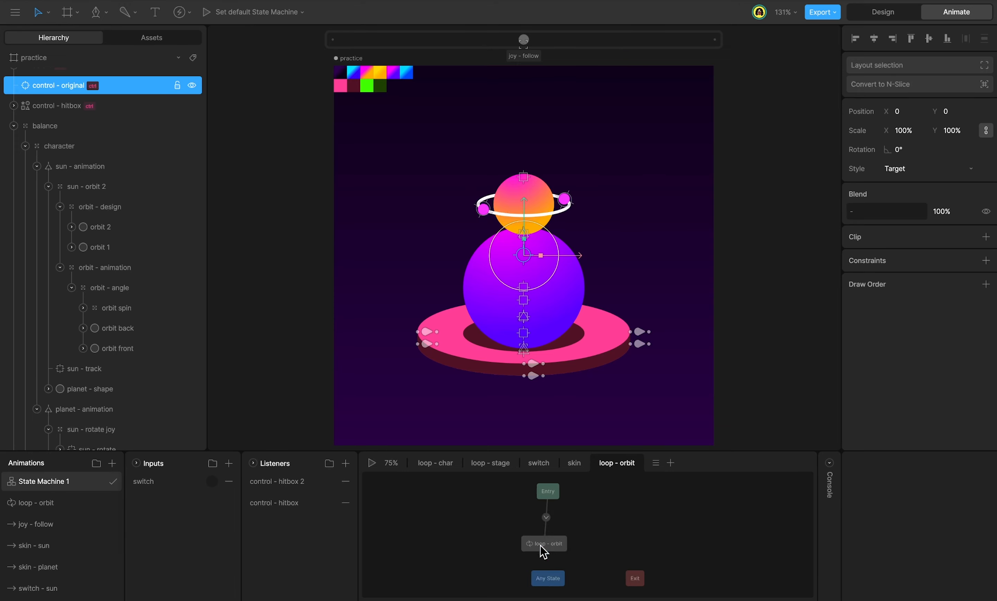
key("space")
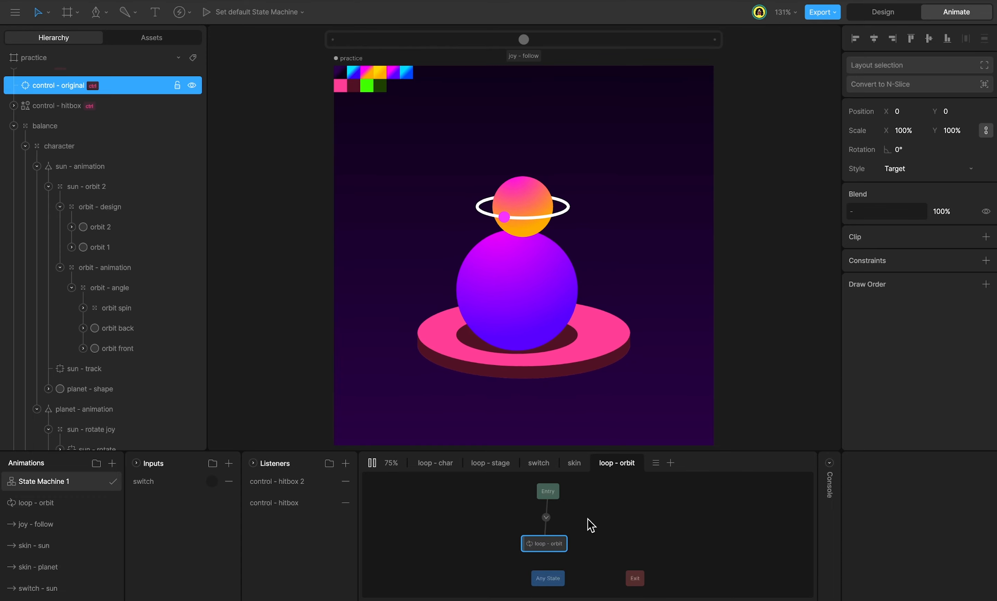
key("space")
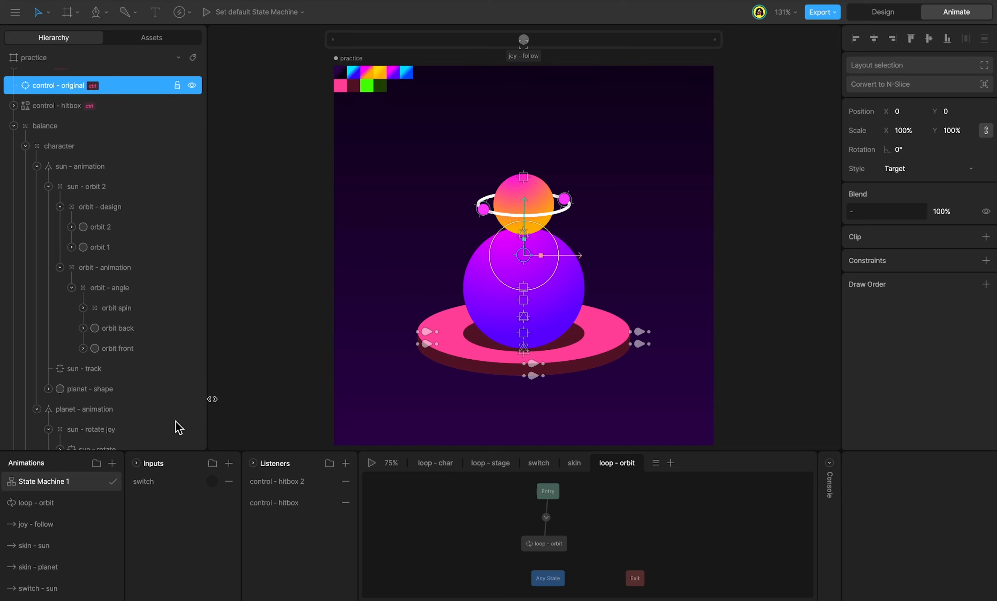
Key the orbit - animation group's rotation at 3 seconds in the loop character animation
scroll(45, 551, "down", 3)
left_click(52, 585)
left_click(106, 288)
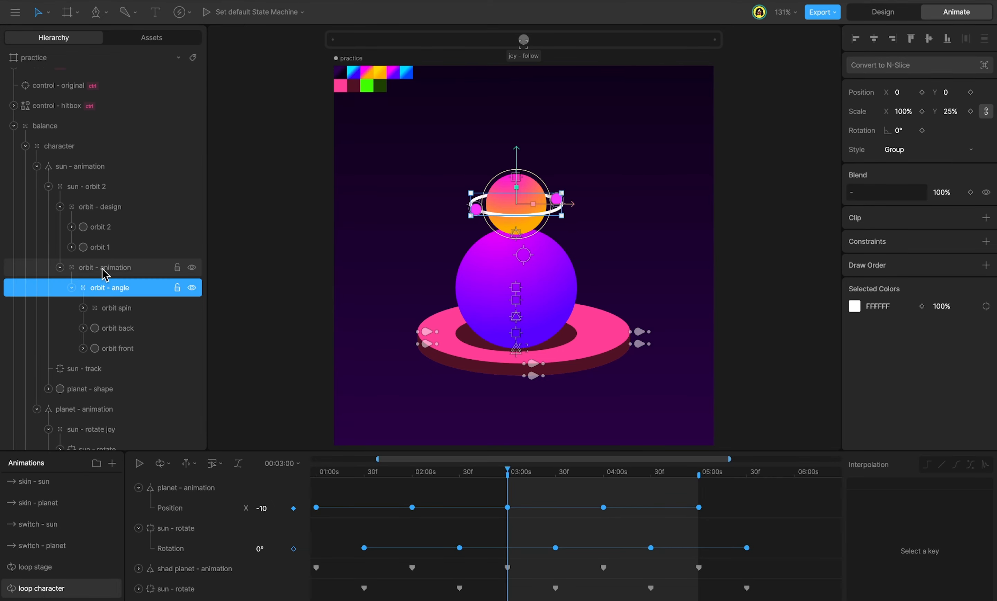
left_click(105, 272)
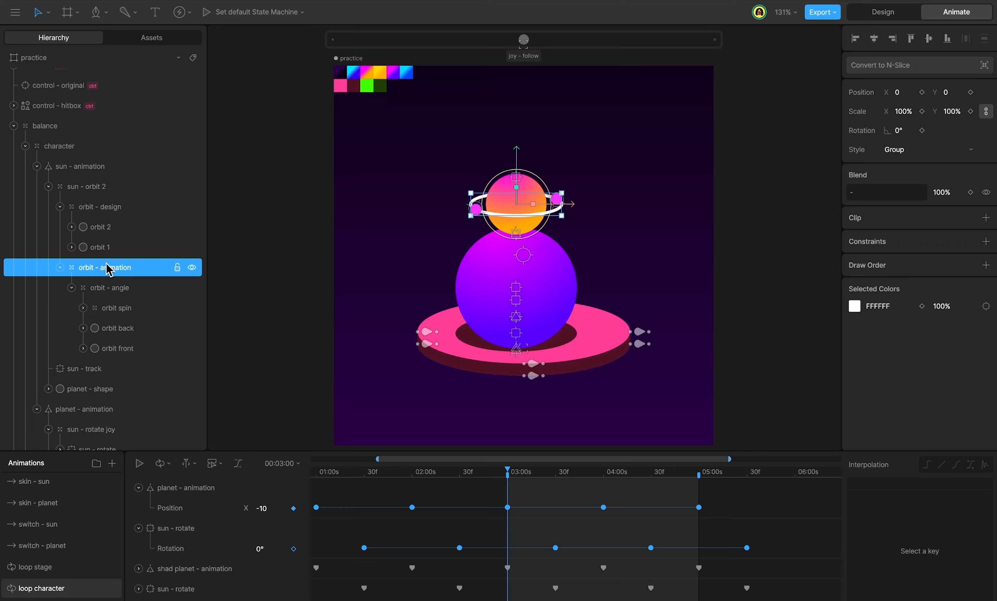
left_click(921, 130)
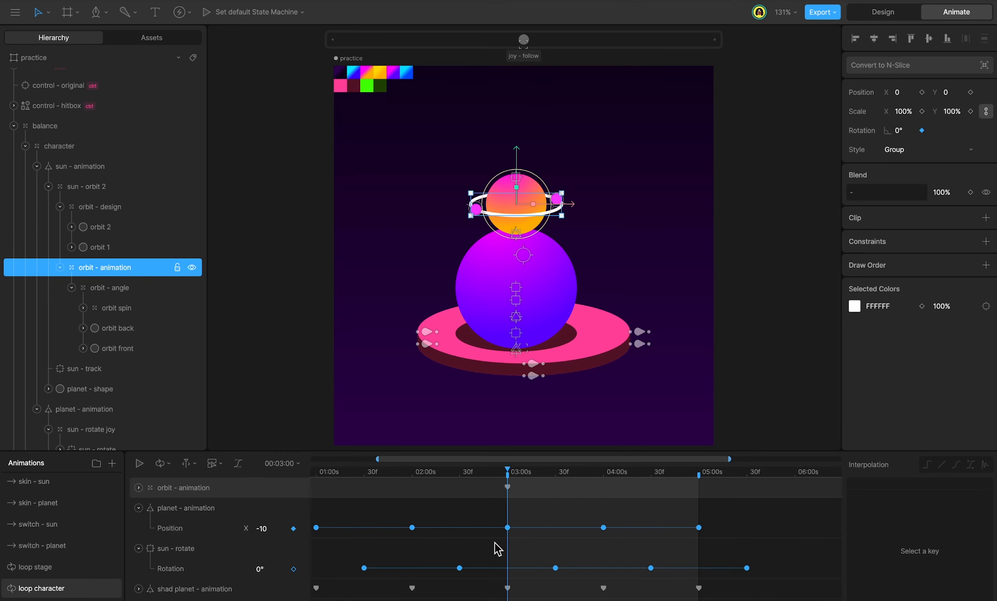
Copy the planet's sun - rotate rotation keyframes and paste them onto the orbit - animation group
left_click(178, 569)
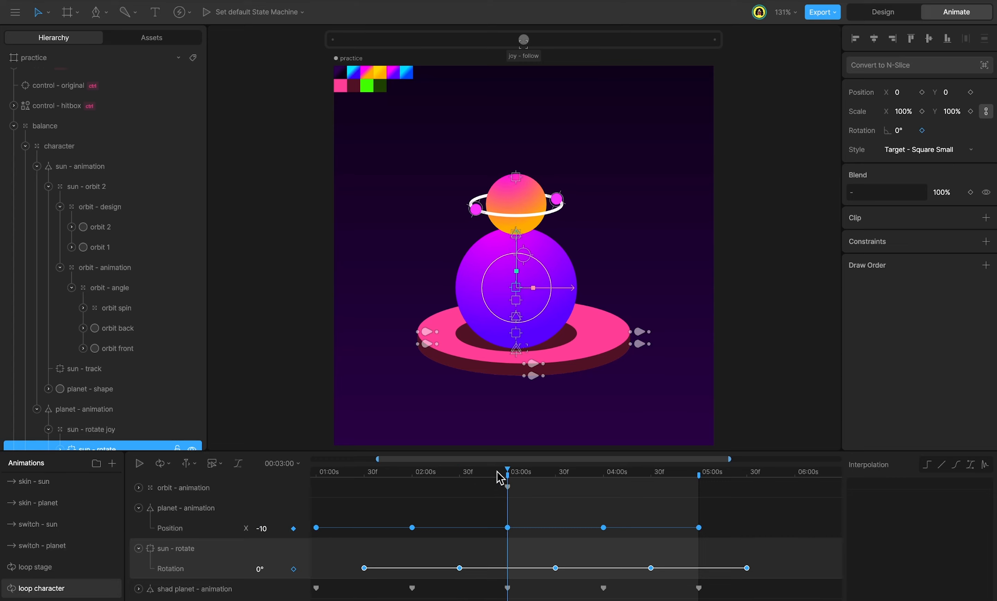
left_click(215, 491)
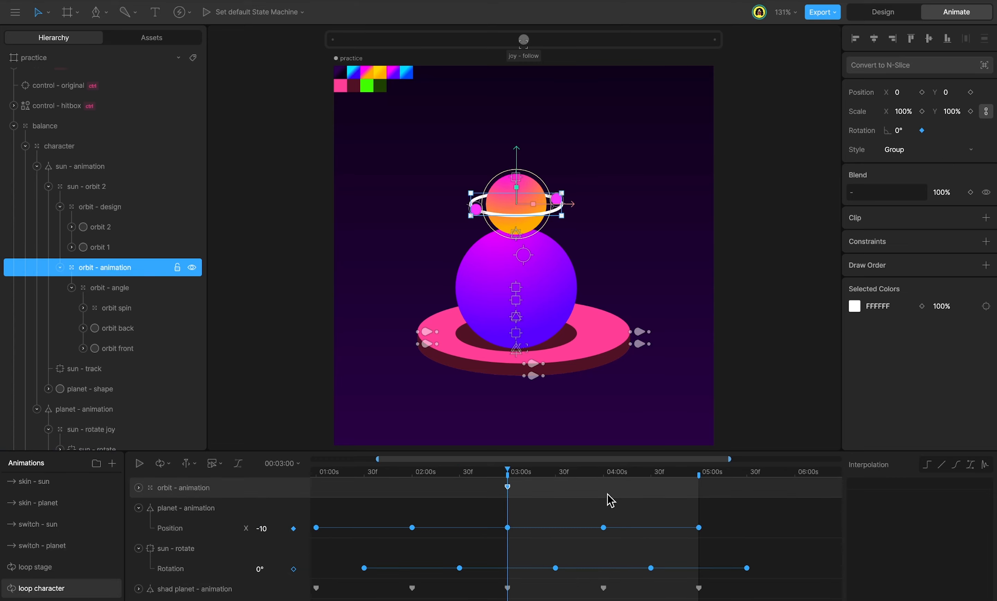
key("ctrl+v")
left_click(607, 494)
left_click(219, 490)
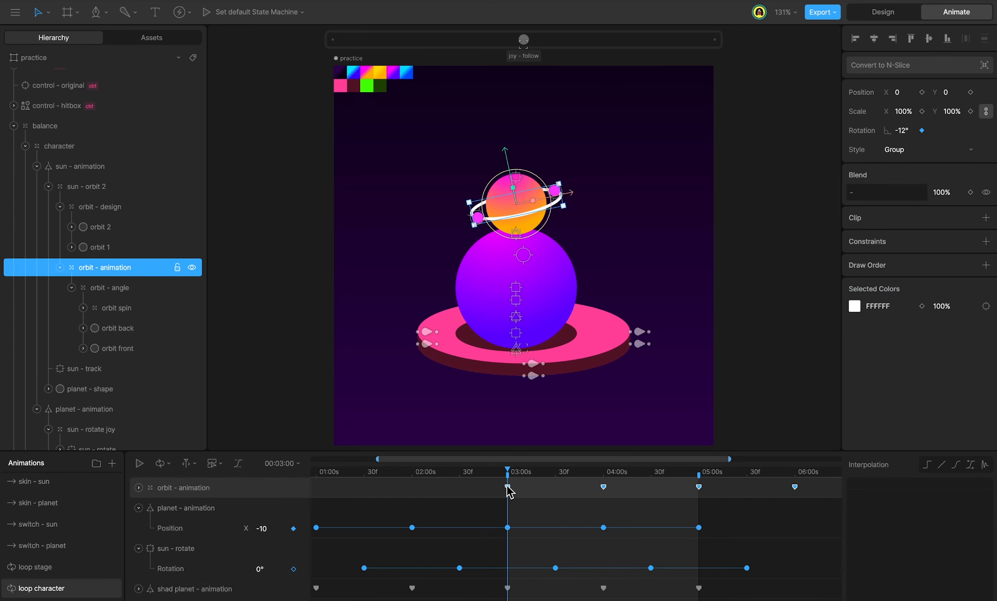
Shift the orbit - animation keyframes back to start at 1 second and check the ring's tilt in playback
left_click_drag(507, 487, 316, 495)
key("space")
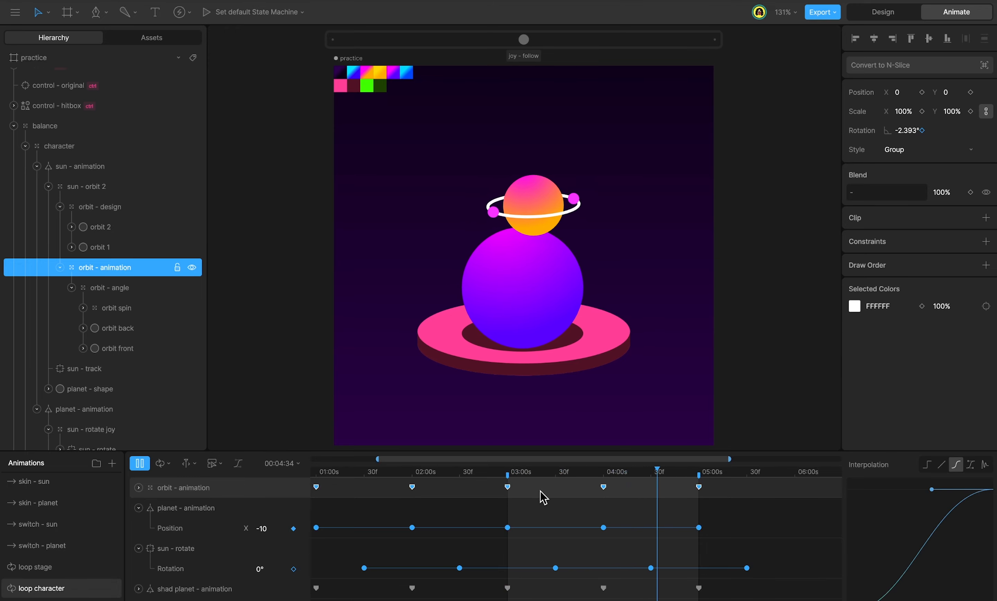
key("space")
Offset the orbit - animation keyframes to start at about 1.75 seconds, testing the tilt's timing in playback
left_click_drag(508, 492, 599, 493)
key("space")
key("space")
key("space")
key("space")
key("space")
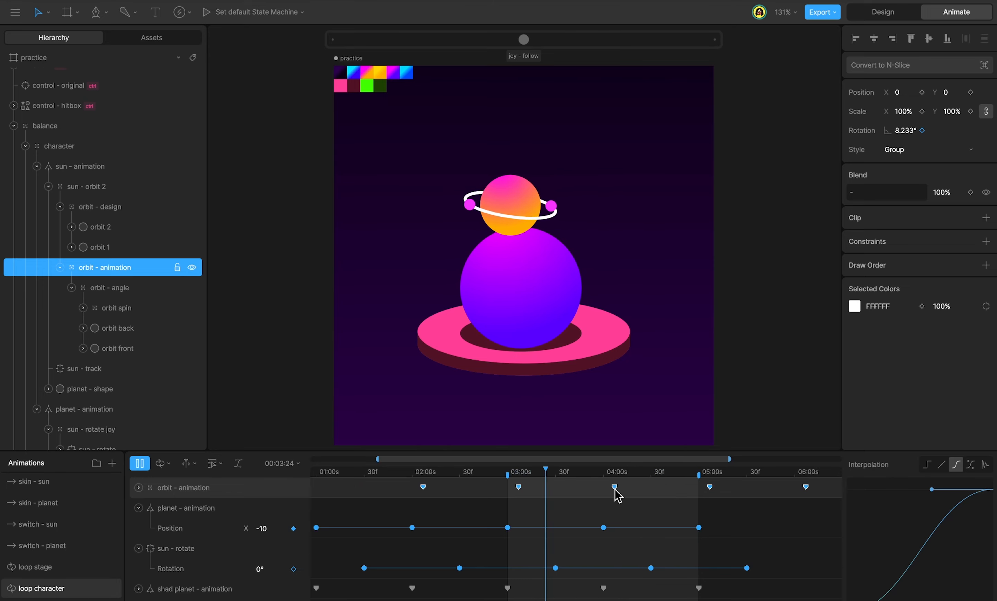
key("space")
left_click_drag(615, 491, 582, 494)
key("space")
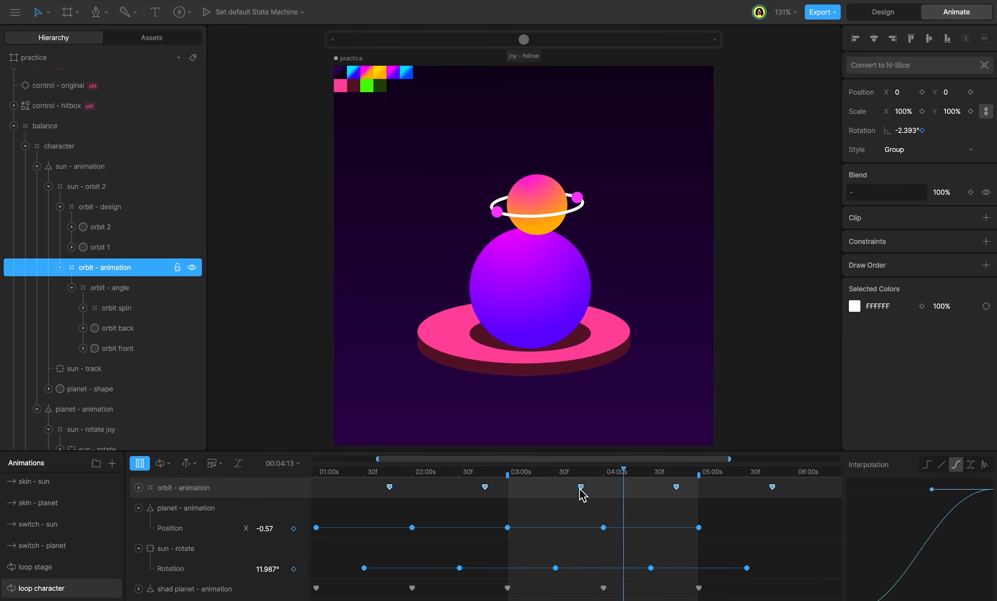
Duplicate the joy - follow animation and rename the copy joy - orbit
scroll(65, 526, "up", 3)
left_click(65, 524)
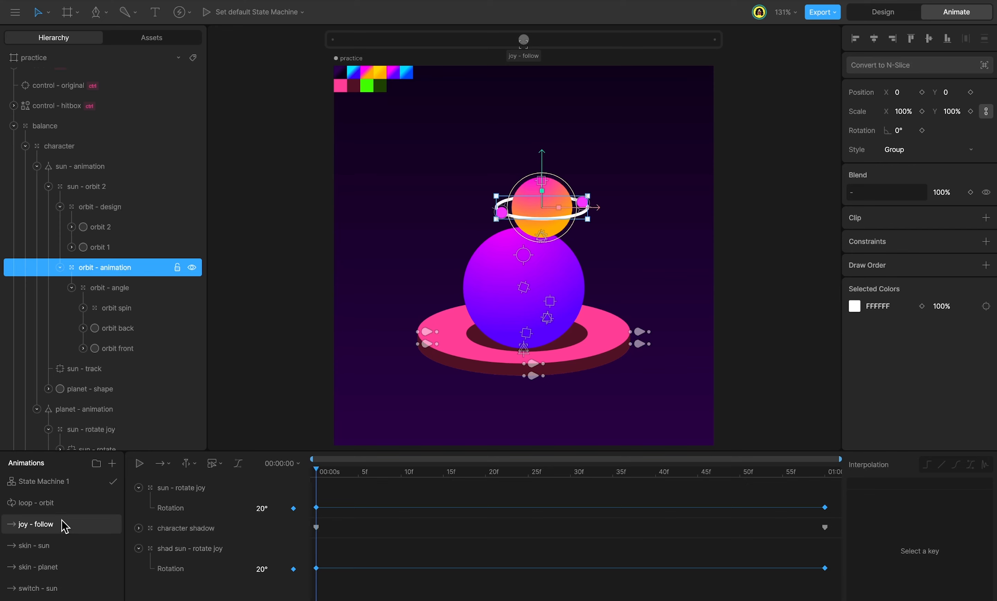
right_click(61, 520)
left_click(86, 545)
double_click(48, 524)
left_click_drag(62, 524, 46, 524)
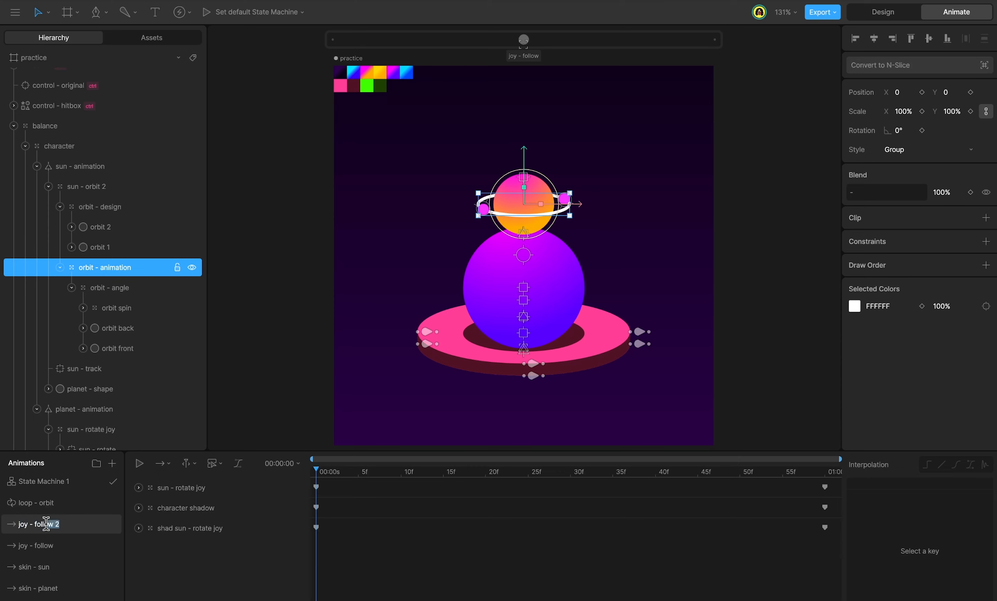
type("orbit")
key("Return")
Delete all the inherited keyframe rows, sun - rotate joy through shad sun - rotate joy, from joy - orbit
left_click(224, 489)
left_click(225, 529, "shift")
key("Delete")
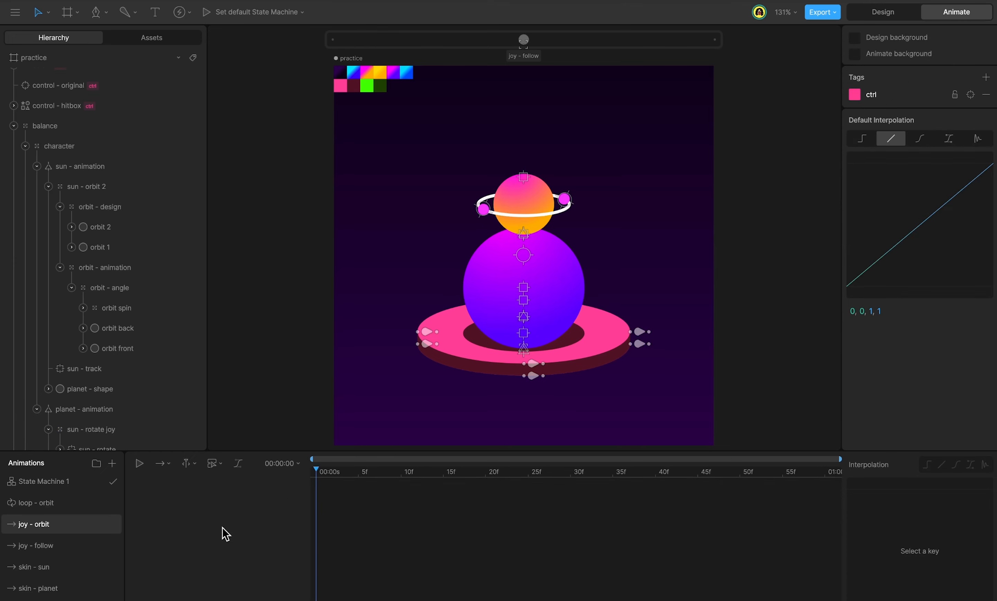
Key the orbit - angle group's Y scale at 30% on the first frame of joy - orbit, with the scale axes unlinked
left_click(115, 289)
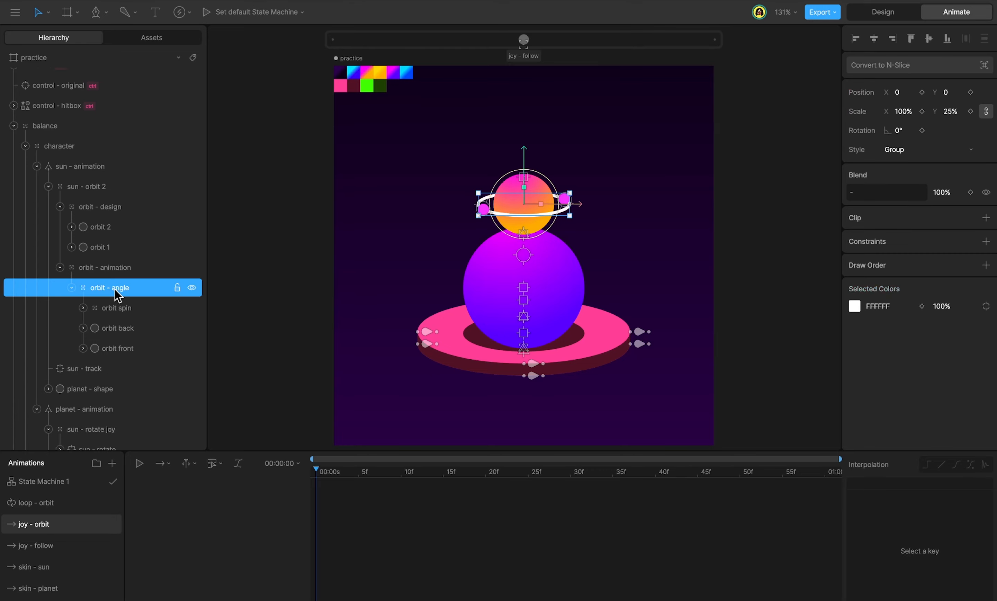
left_click(984, 112)
left_click_drag(956, 115, 956, 113)
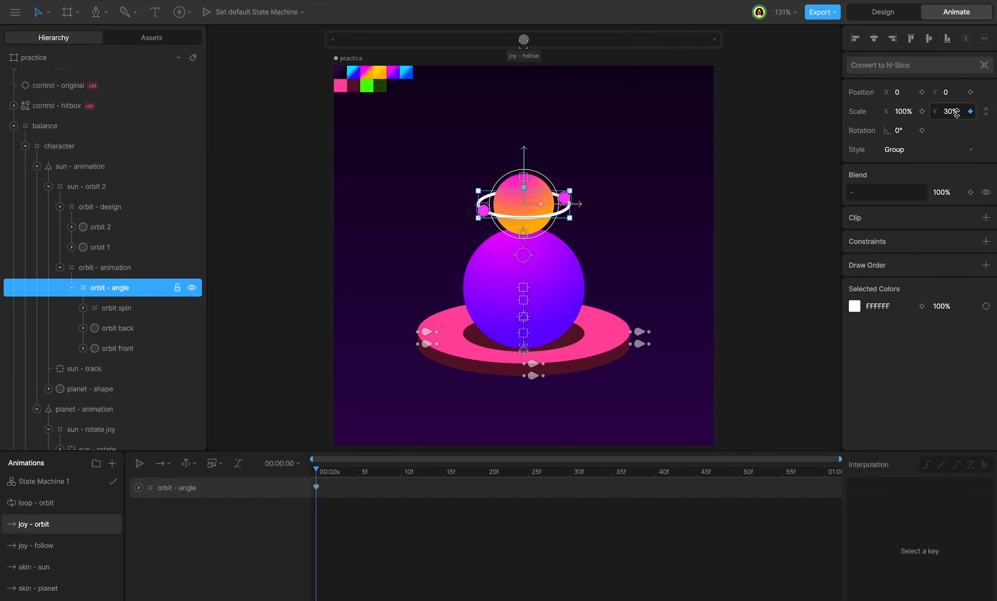
Key orbit - angle's Y scale at -30% at the 1-second mark and scrub through the tilt
left_click_drag(322, 473, 826, 465)
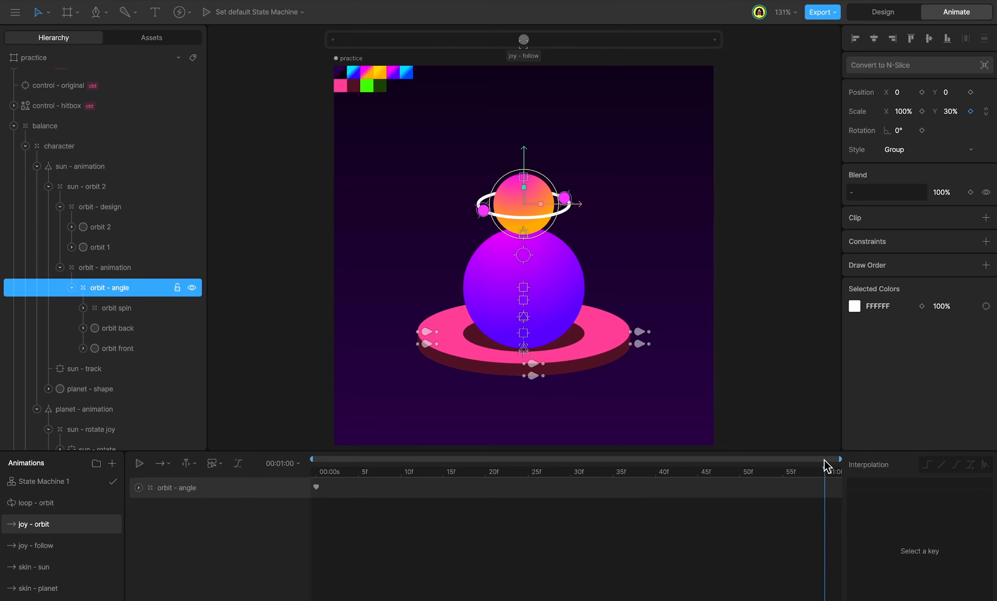
left_click(951, 112)
type("-3")
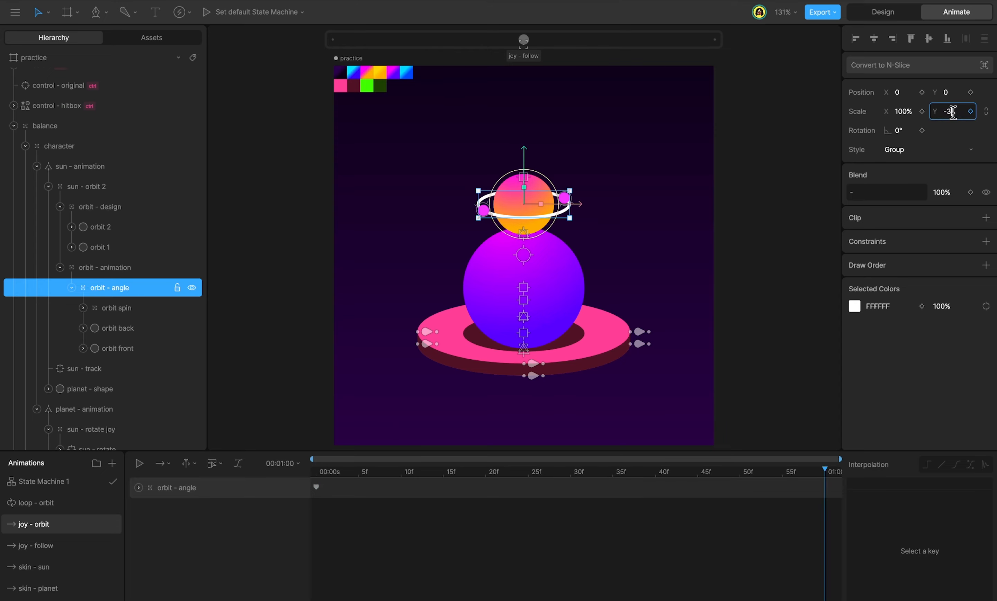
type("0")
key("Return")
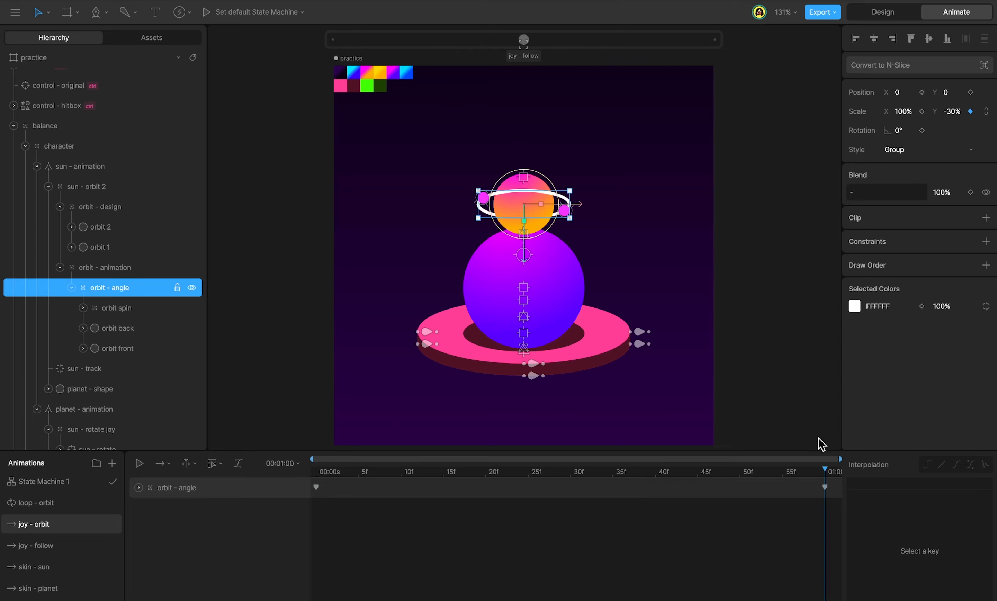
left_click_drag(782, 471, 225, 511)
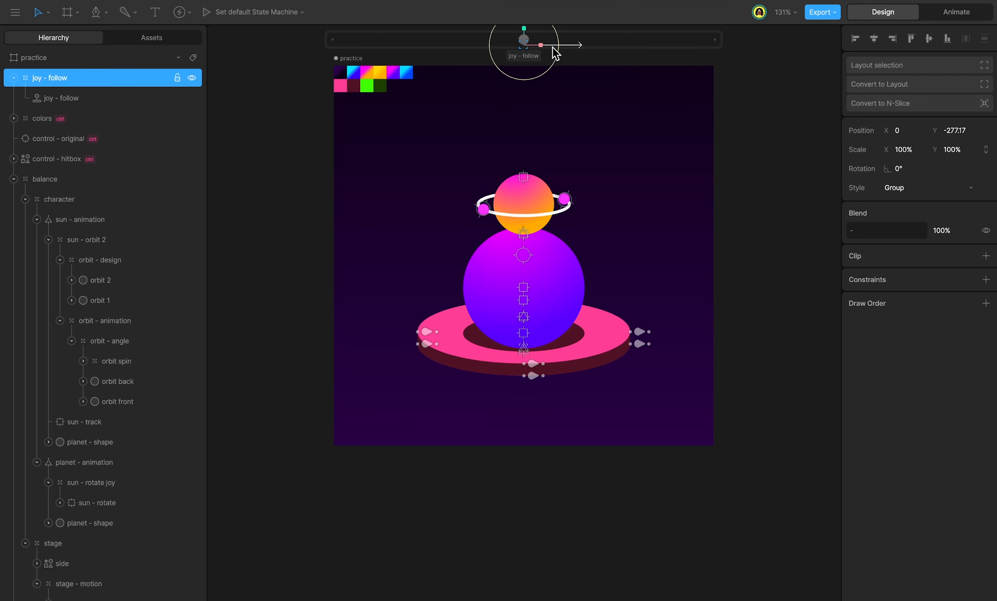
Duplicate the joy - follow group, rename the copy joy - orbit and expand it
key("ctrl+d")
double_click(74, 77)
left_click_drag(75, 77, 52, 77)
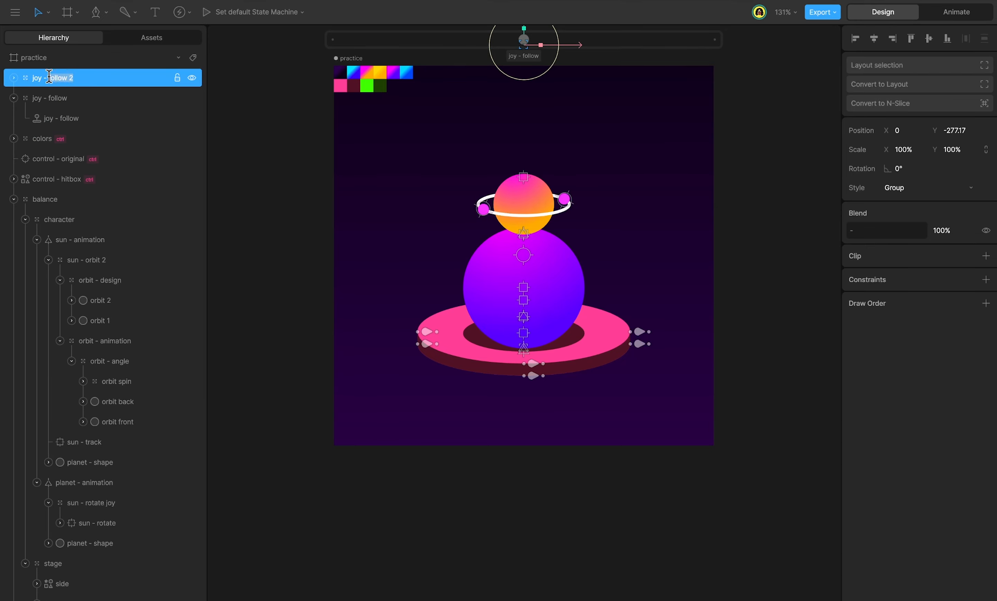
type("orbit")
key("Return")
left_click(14, 78)
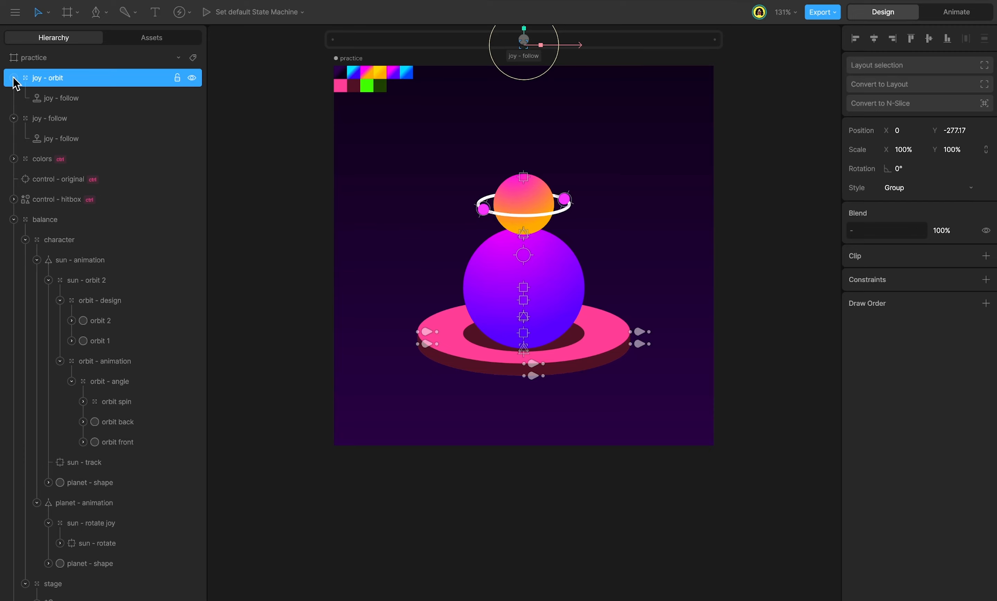
Assign joy - orbit to the Y axis of the duplicated joystick and clear its X axis
left_click(68, 104)
left_click(926, 169)
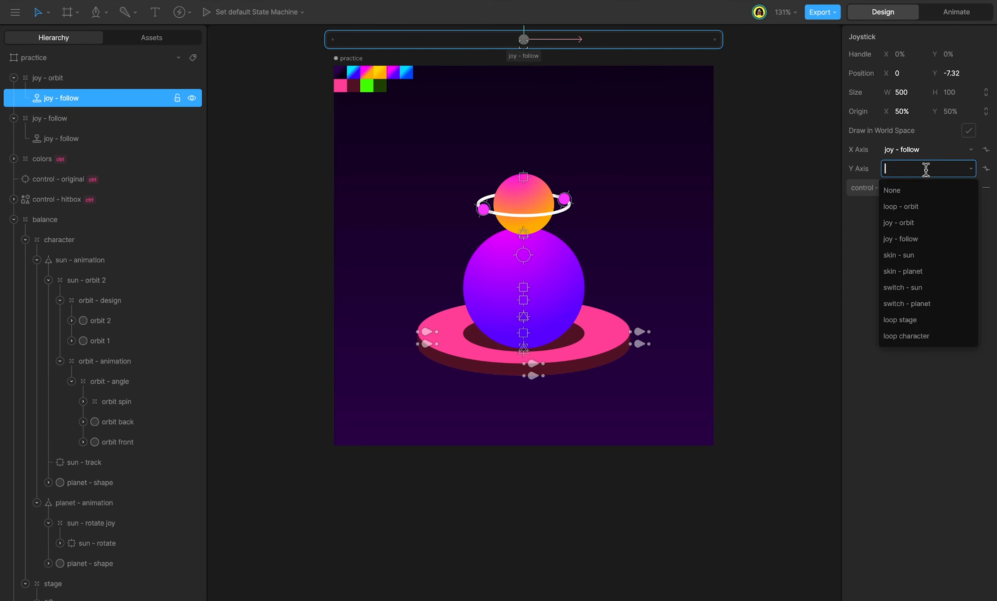
left_click(919, 224)
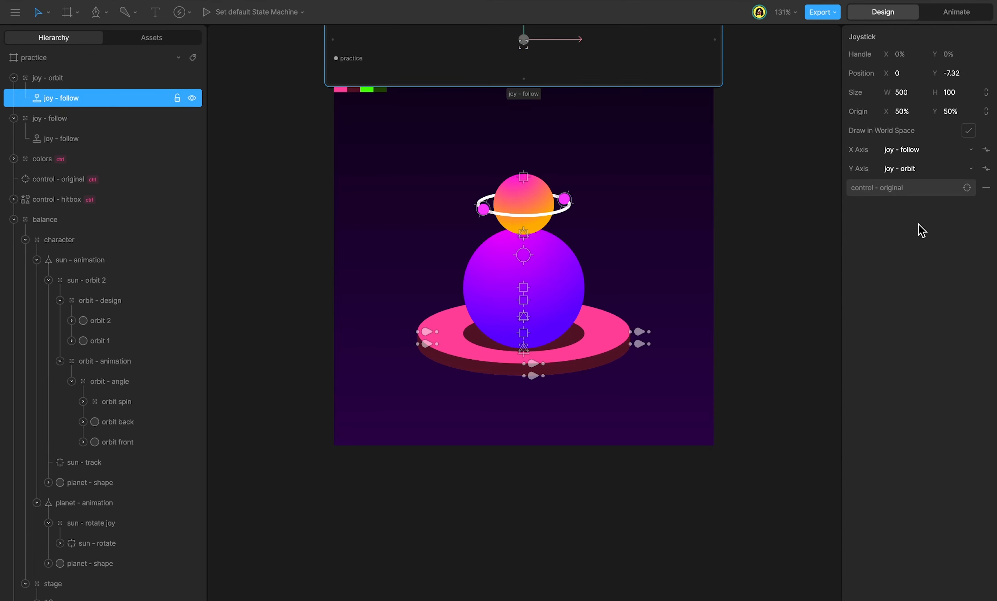
left_click(925, 151)
left_click(919, 173)
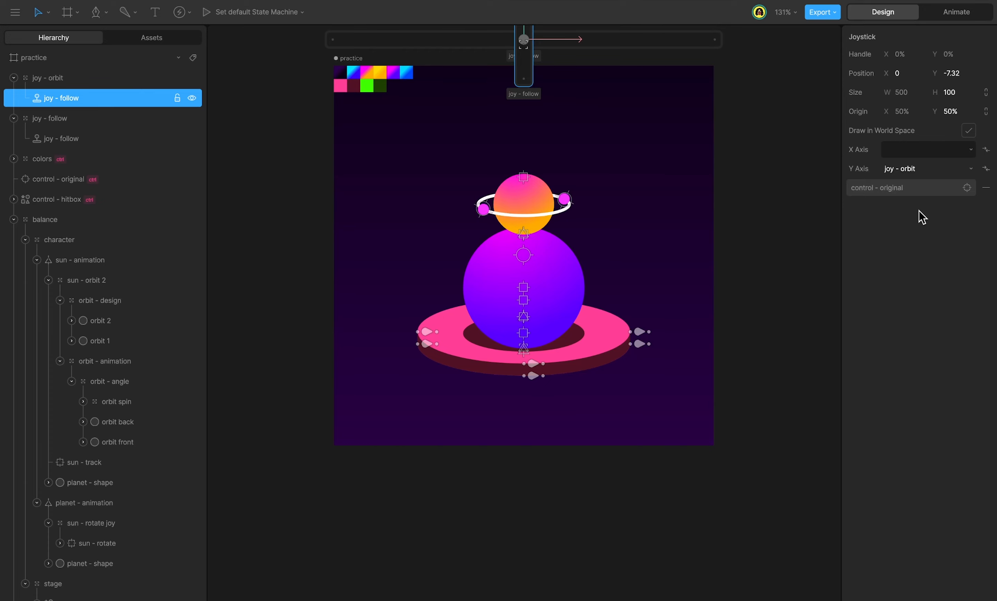
Set the vertical joystick's height to 500 and place its joy - orbit group along the artboard's right edge
left_click(954, 92)
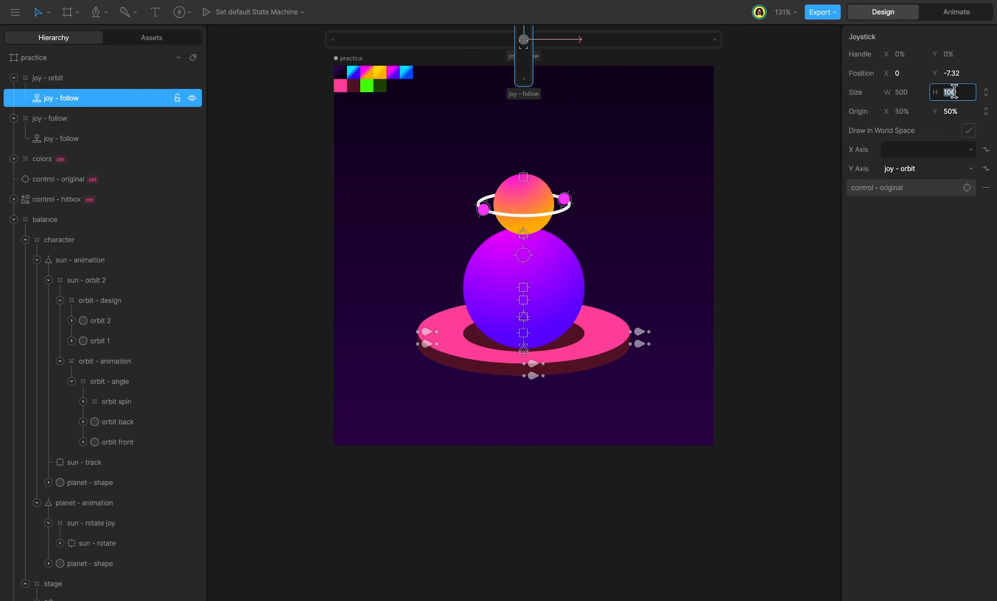
type("500")
key("Return")
key("shift+Return")
left_click_drag(573, 45, 757, 167)
left_click_drag(725, 93, 723, 298)
left_click_drag(777, 341, 787, 345)
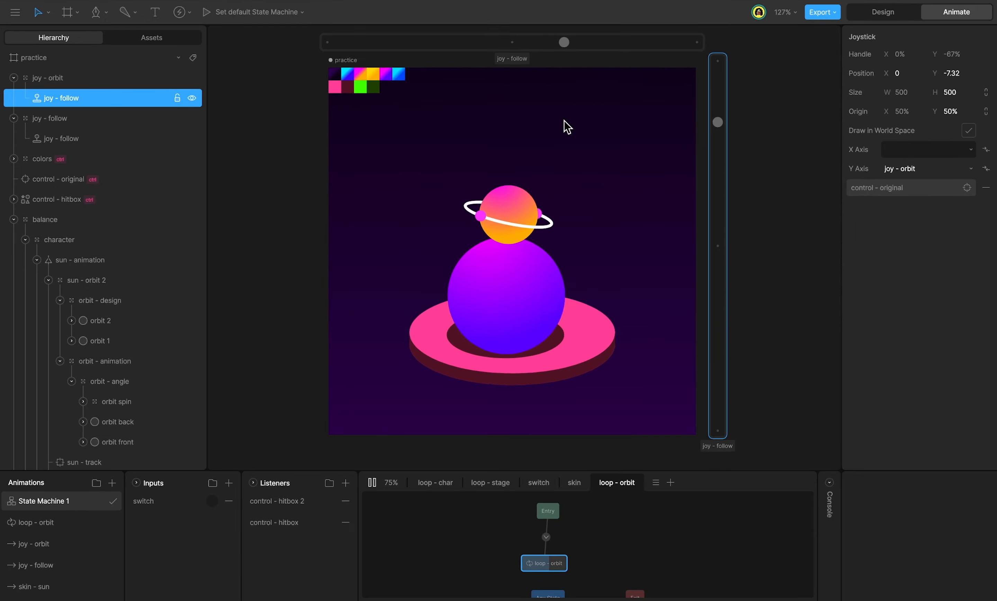
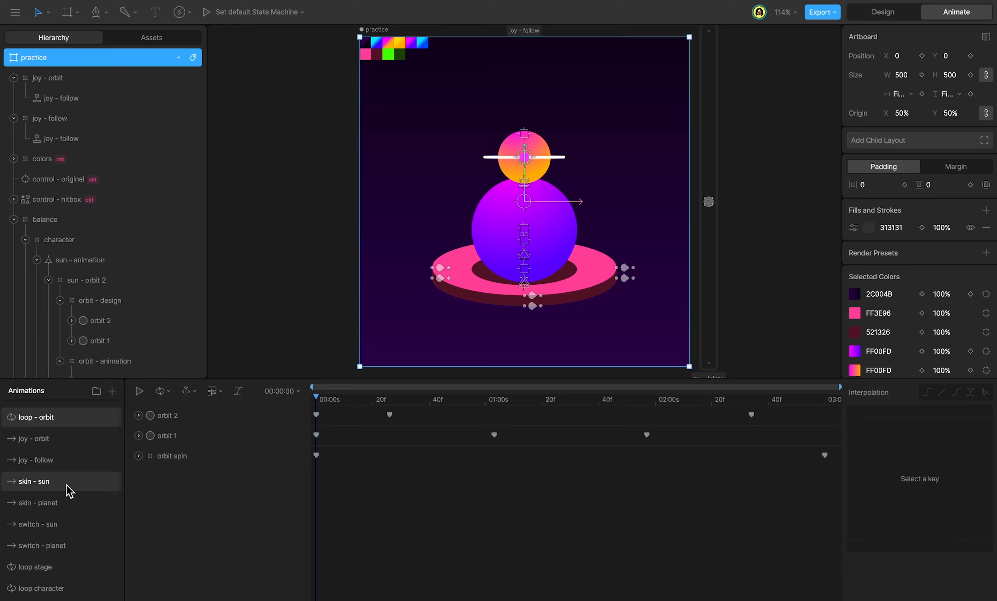
Key the sun - orbit 2 group's opacity at 0% in skin - sun and at 100% in skin - planet
left_click(66, 486)
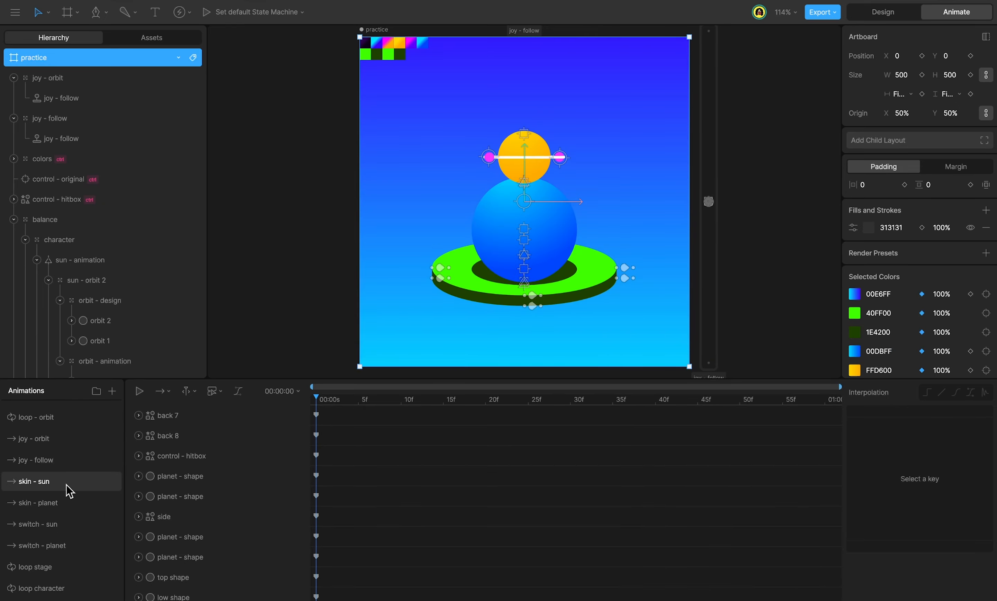
scroll(95, 214, "down", 1)
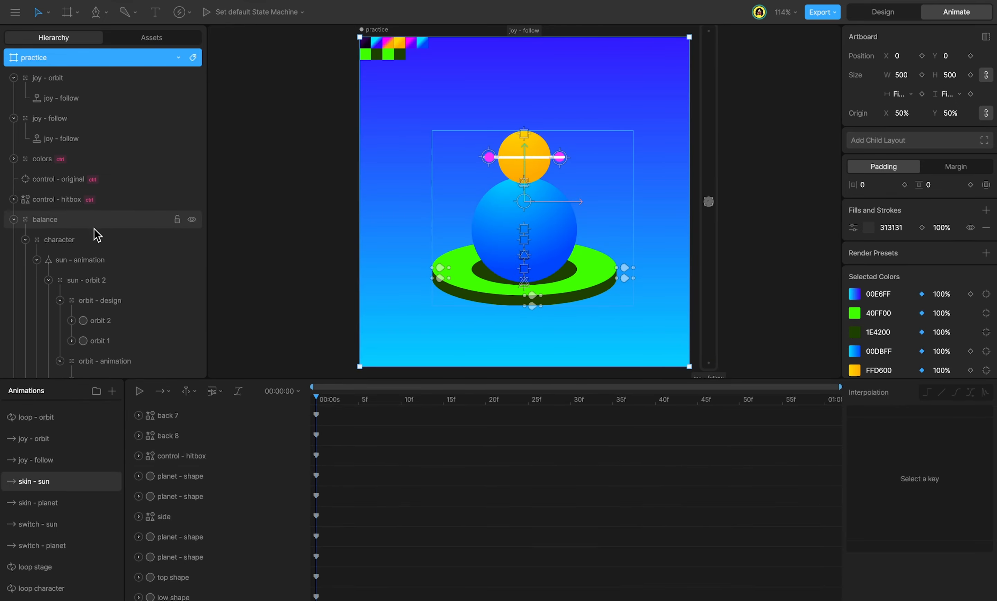
left_click(108, 262)
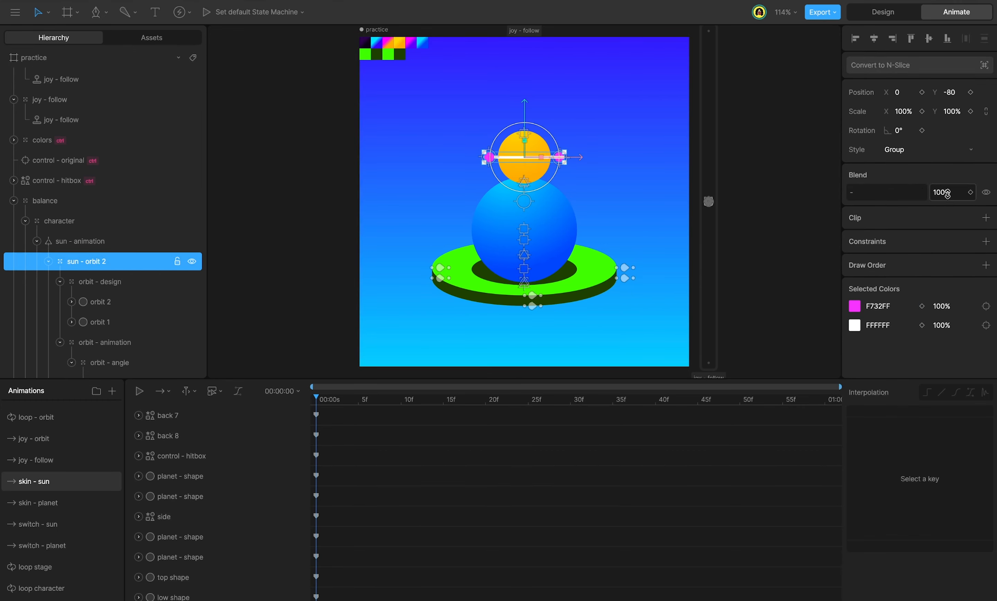
left_click_drag(948, 192, 923, 501)
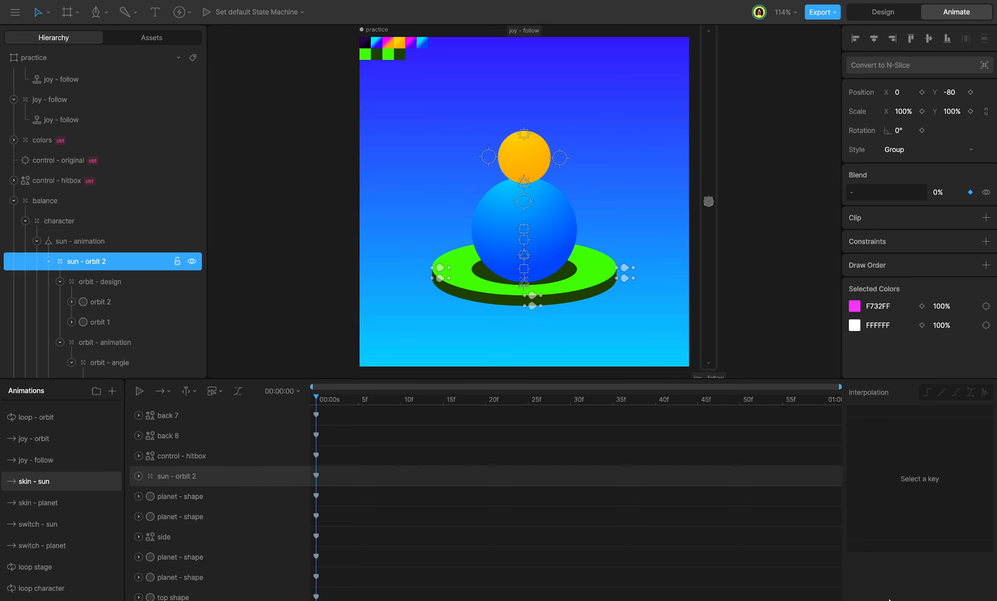
left_click(85, 511)
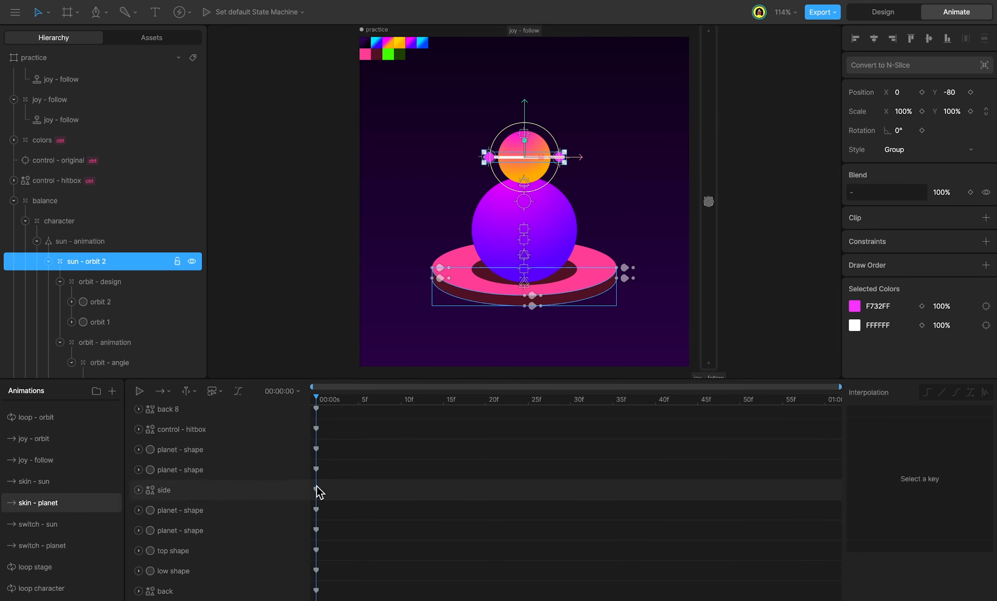
left_click(970, 193)
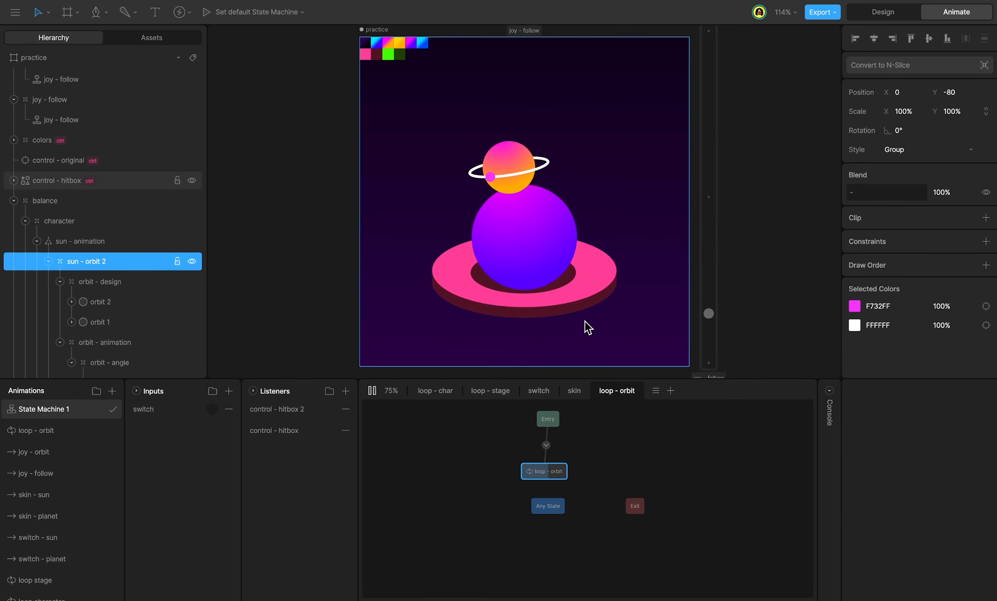
Switch between the sun and planet skins in playback to check the orbit ring's and sun rays' visibility
left_click(561, 343)
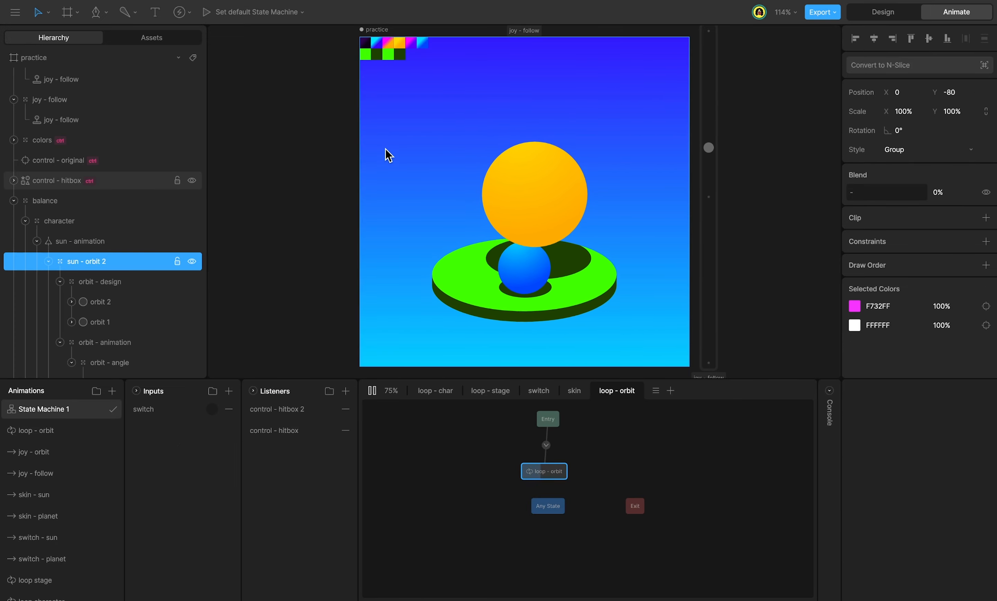
left_click(665, 151)
left_click(634, 116)
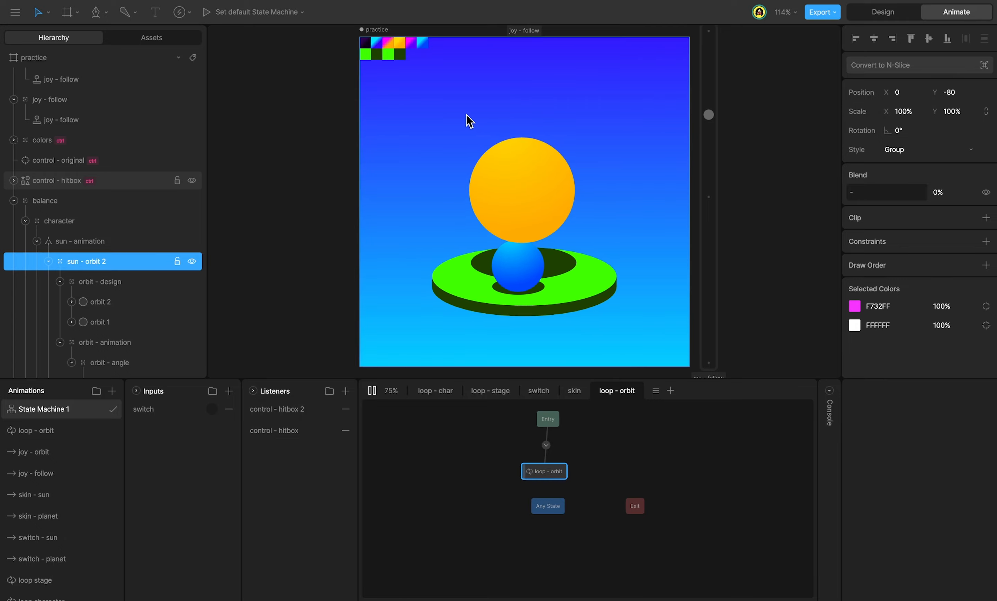
left_click(418, 133)
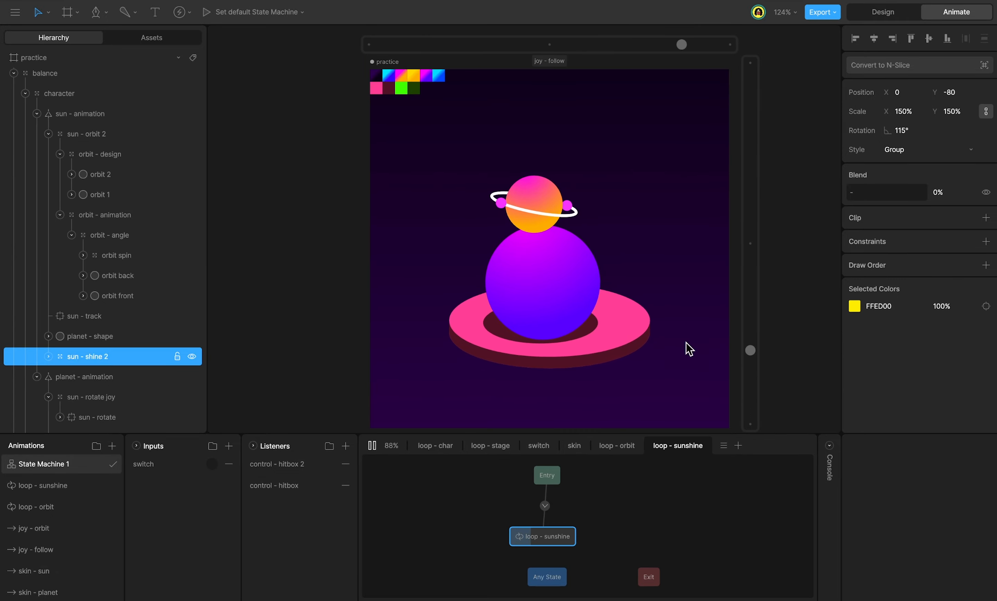
left_click(634, 103)
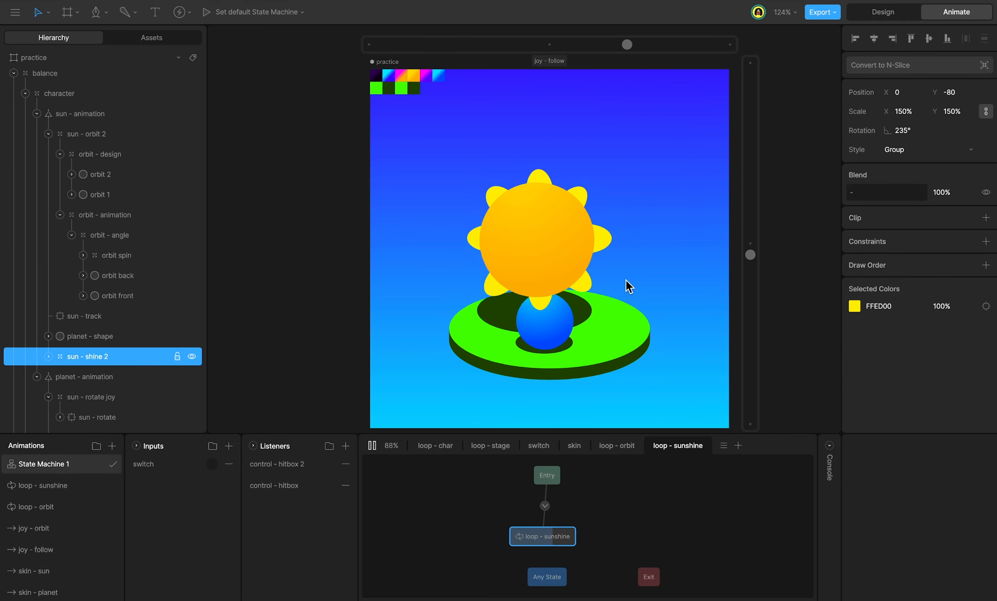
left_click(479, 366)
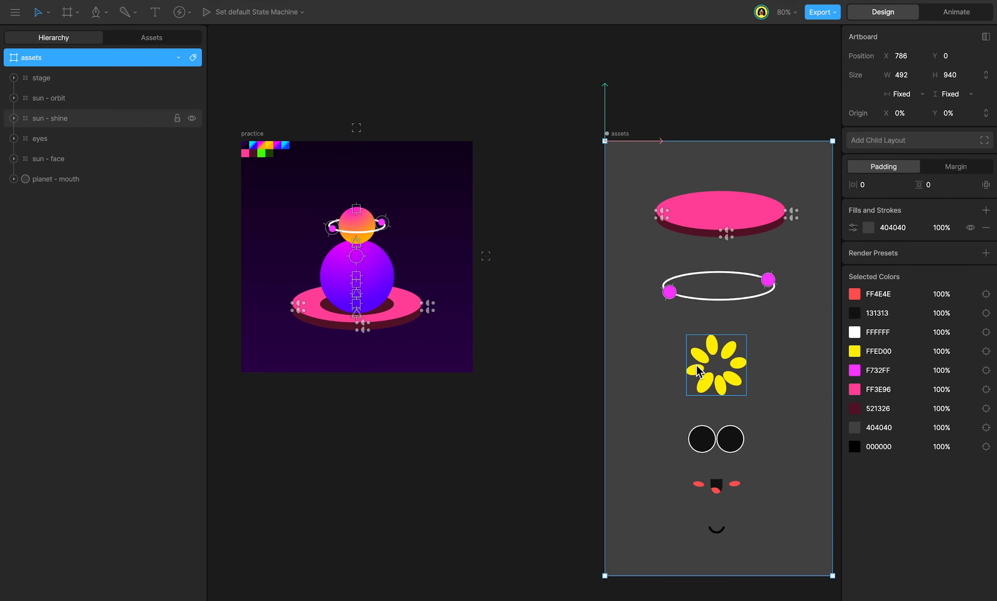
Copy the yellow sun - shine group from the assets artboard into the practice artboard
left_click(699, 371)
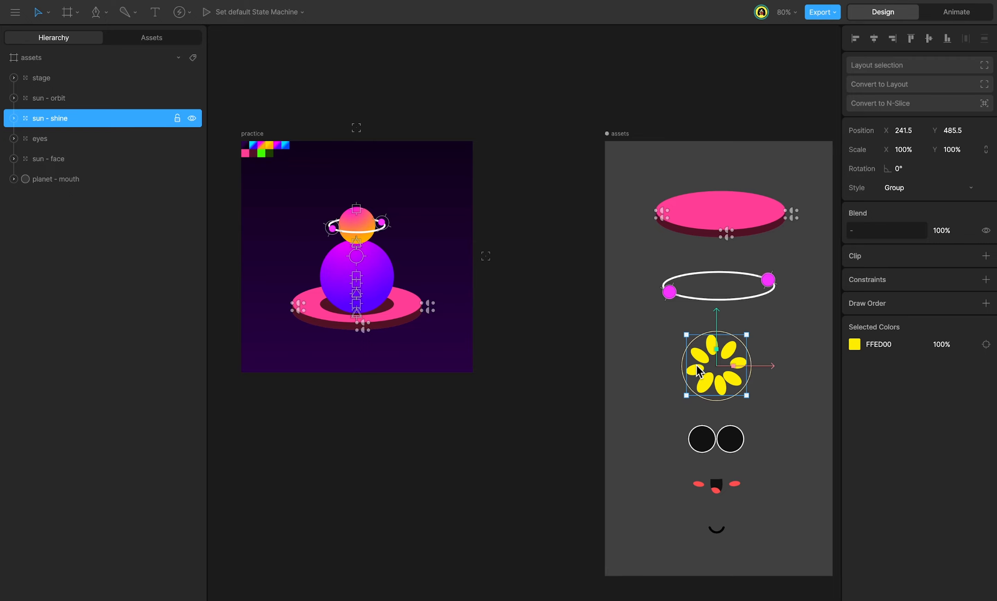
key("ctrl+c")
left_click(249, 133)
key("ctrl+v")
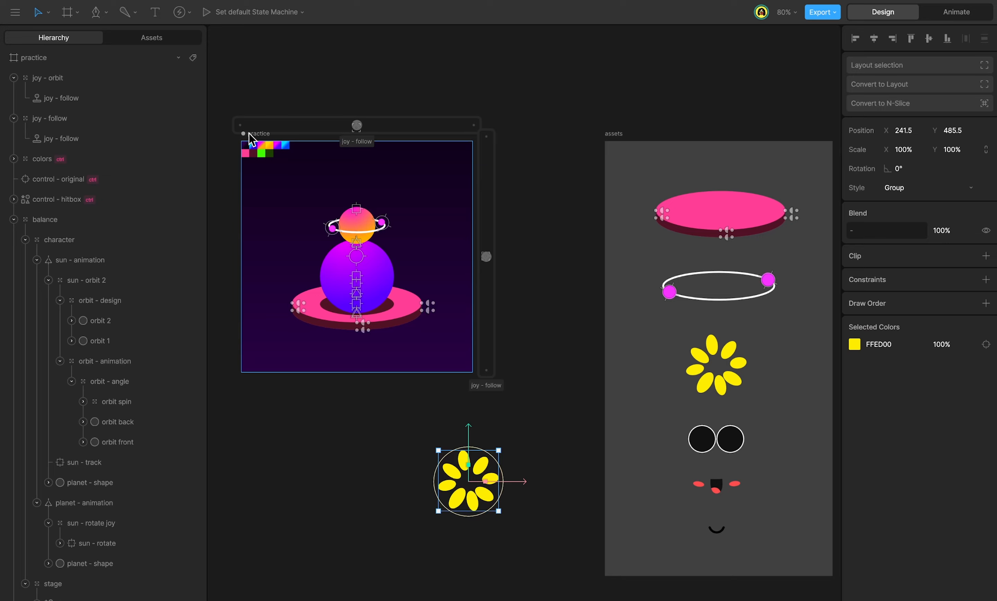
Nest sun - shine 2 inside sun - animation and set its X and Y position to 0
scroll(45, 374, "down", 6)
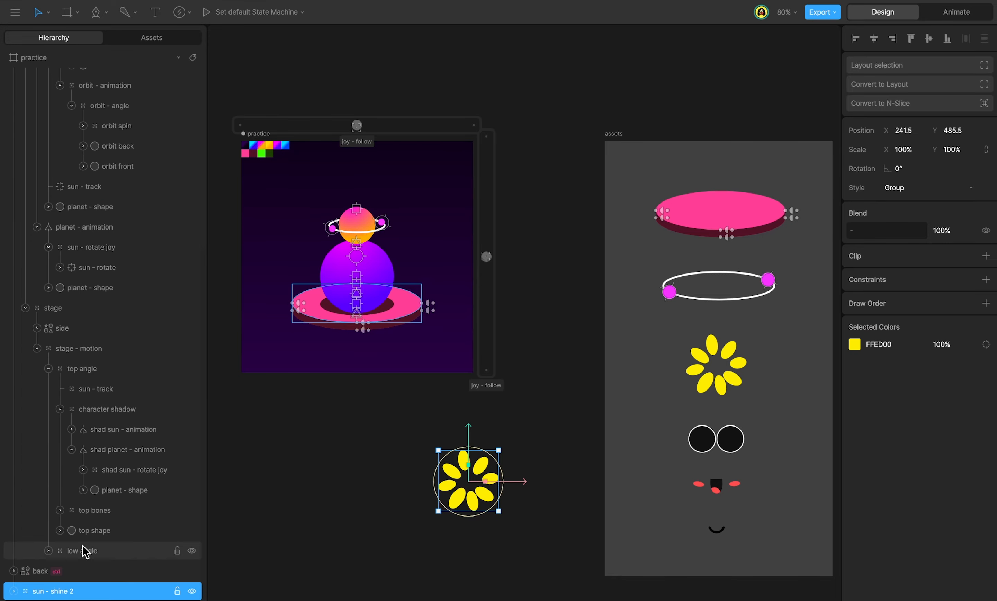
left_click_drag(78, 589, 82, 284)
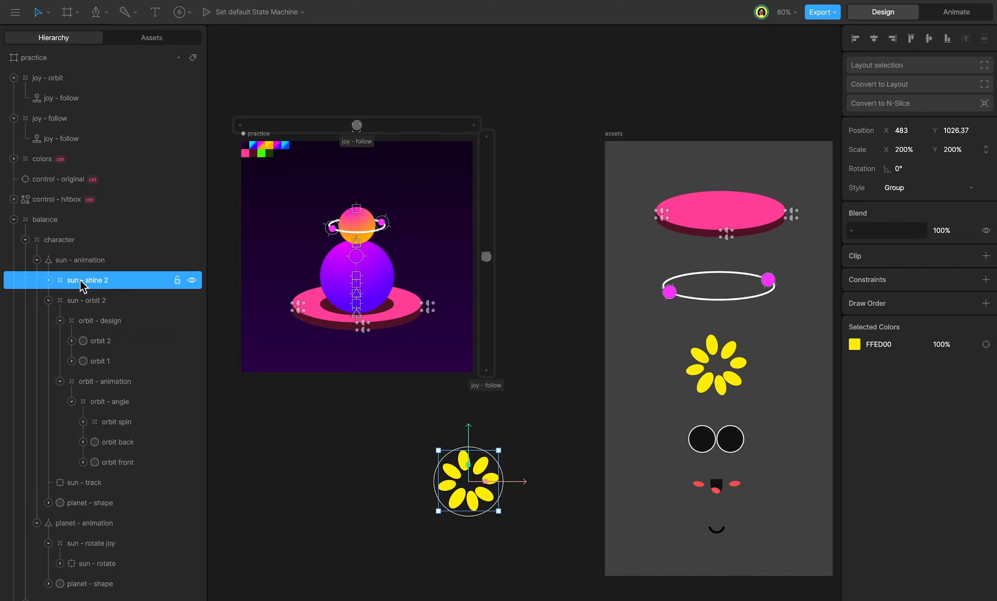
left_click(902, 129)
type("0")
key("Return")
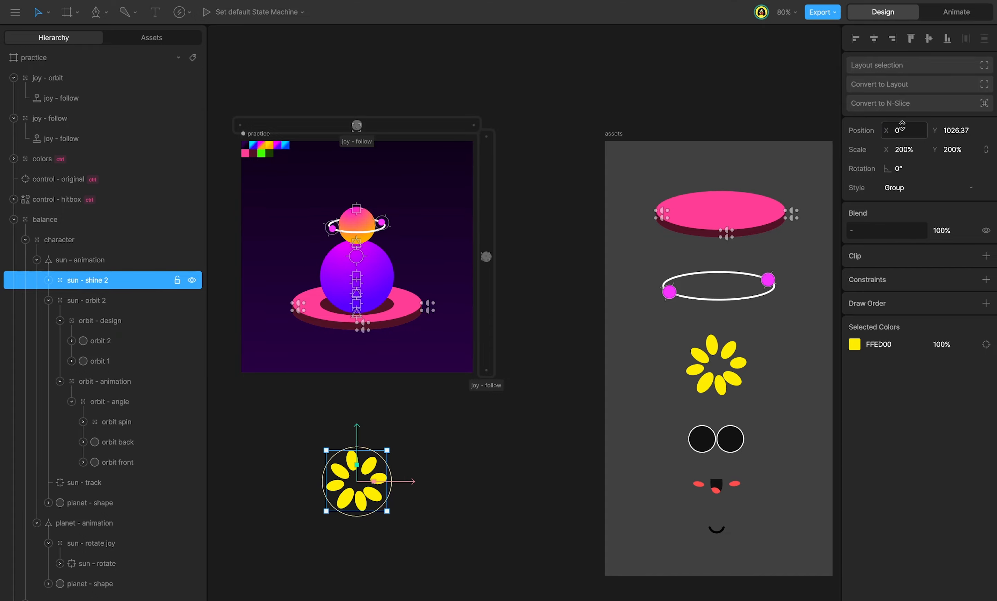
left_click(944, 131)
type("0")
key("Return")
Place sun - shine 2 at Y -80 below the sun's planet - shape in the hierarchy and scale it uniformly to 150%
scroll(308, 223, "up", 3)
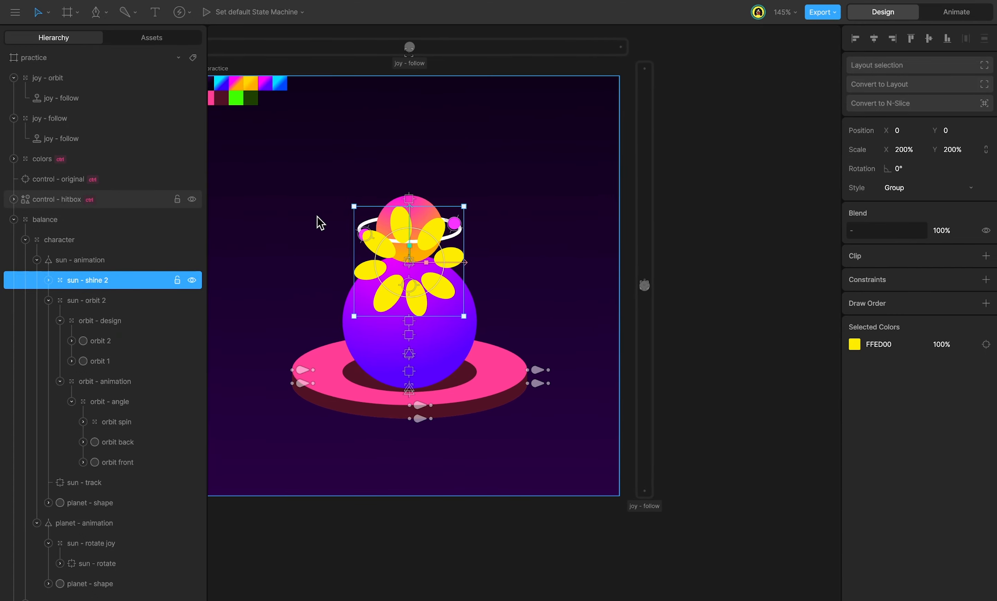
scroll(320, 223, "up", 3)
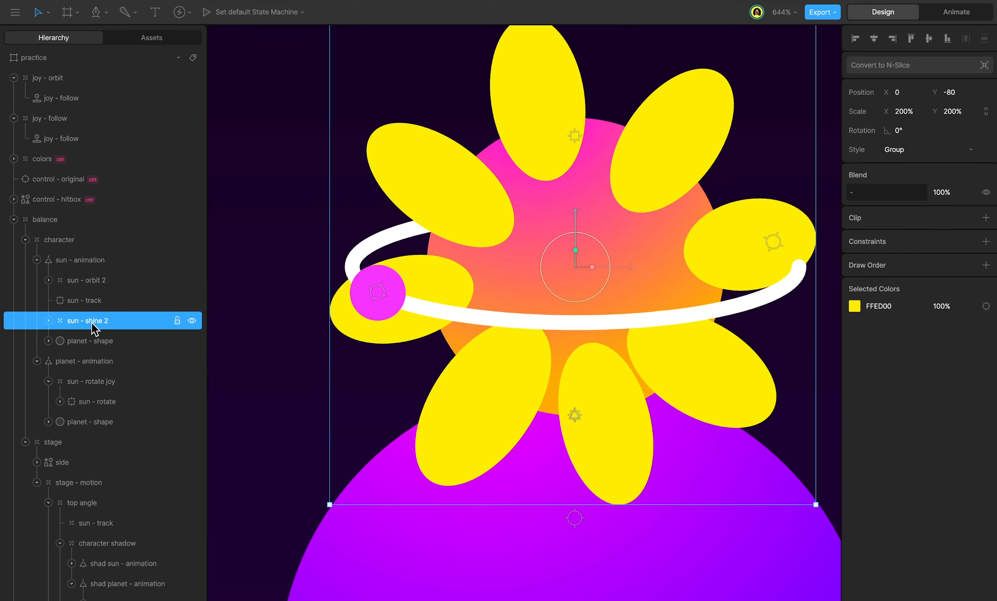
left_click_drag(92, 323, 90, 345)
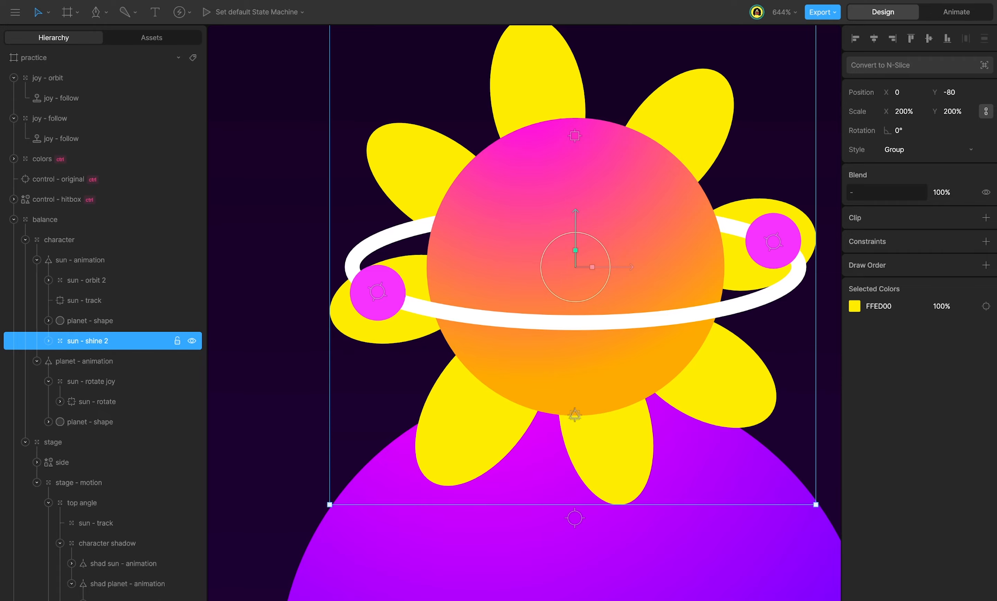
left_click_drag(907, 112, 907, 112)
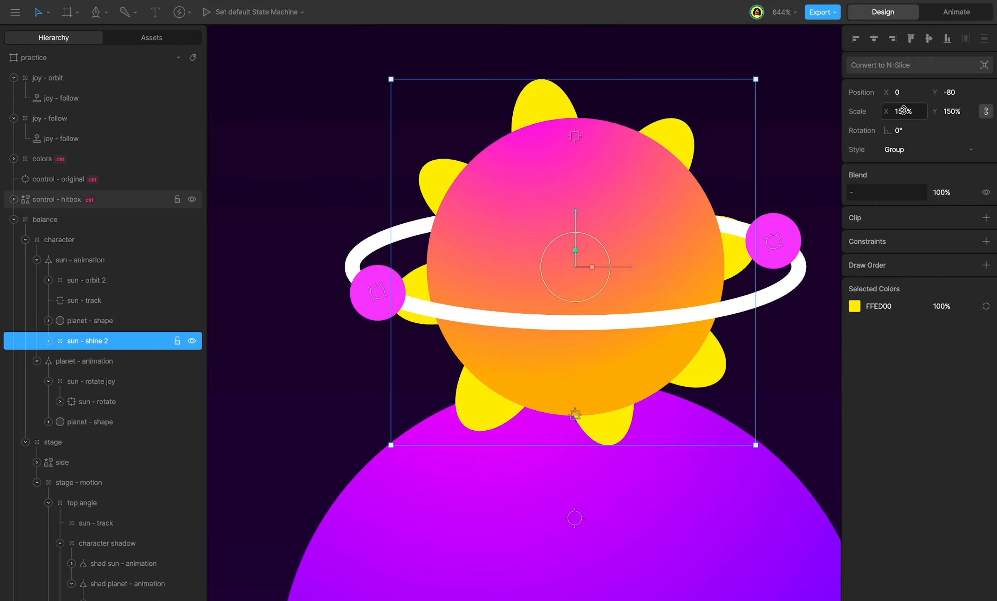
key("Tab")
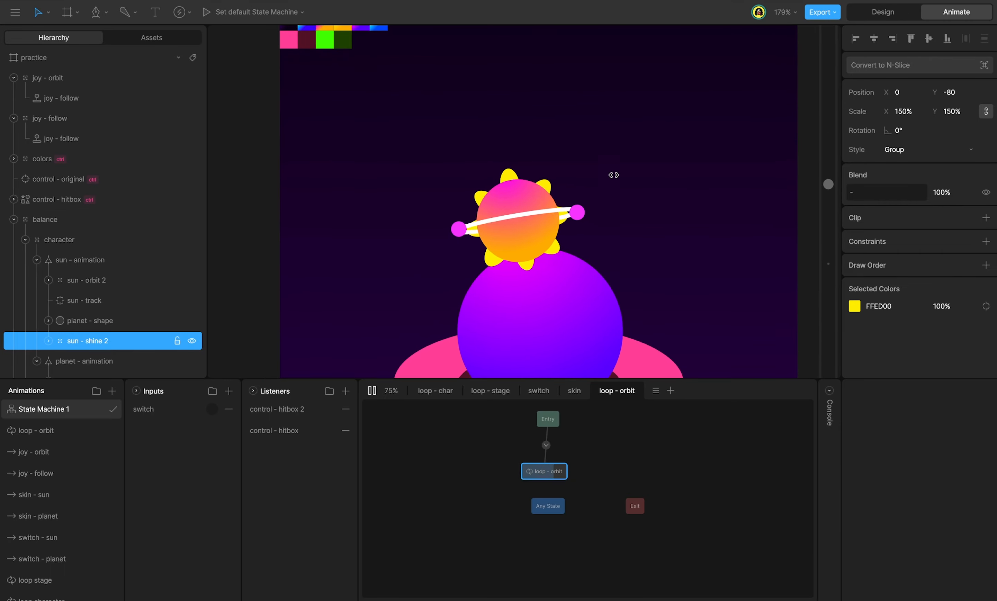
Switch between the sun and planet skins in playback to check how sun - shine 2 appears on each
left_click(508, 300)
left_click(515, 300)
left_click(575, 326)
left_click(575, 325)
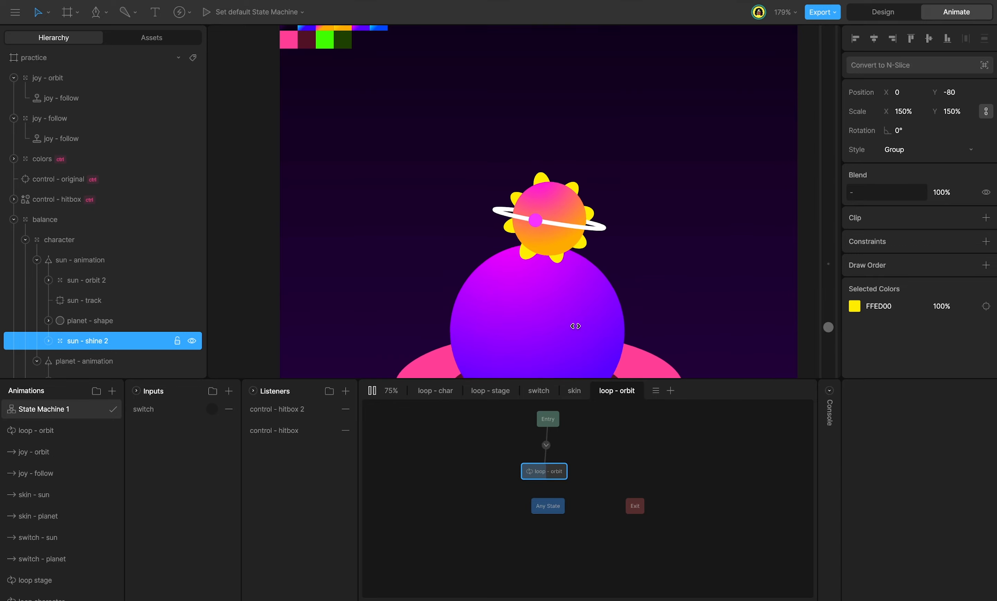
left_click(575, 325)
Key sun - shine 2's opacity at 100% in the skin - sun animation and at 0% in skin - planet
left_click(67, 495)
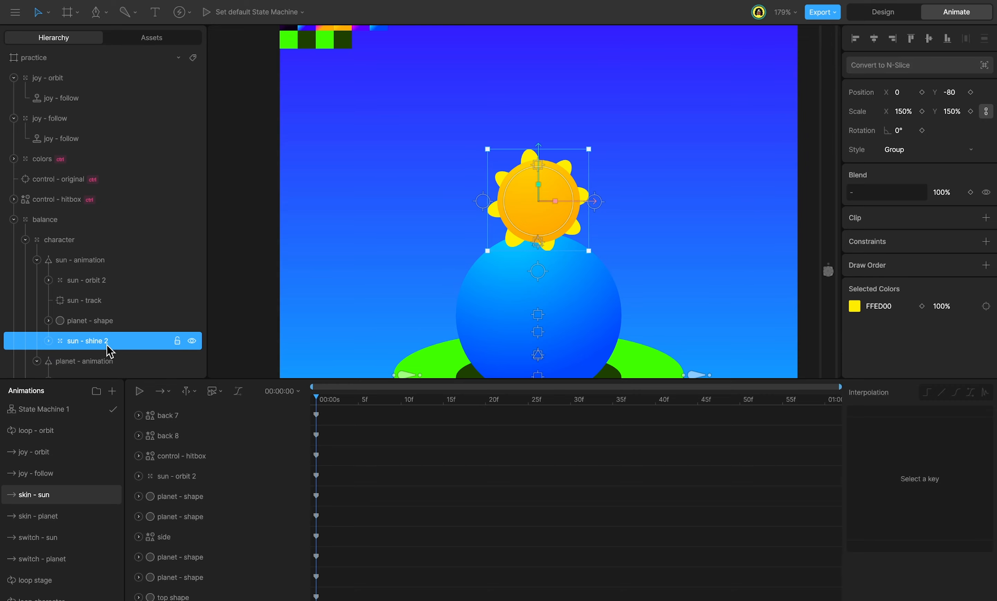
left_click(970, 192)
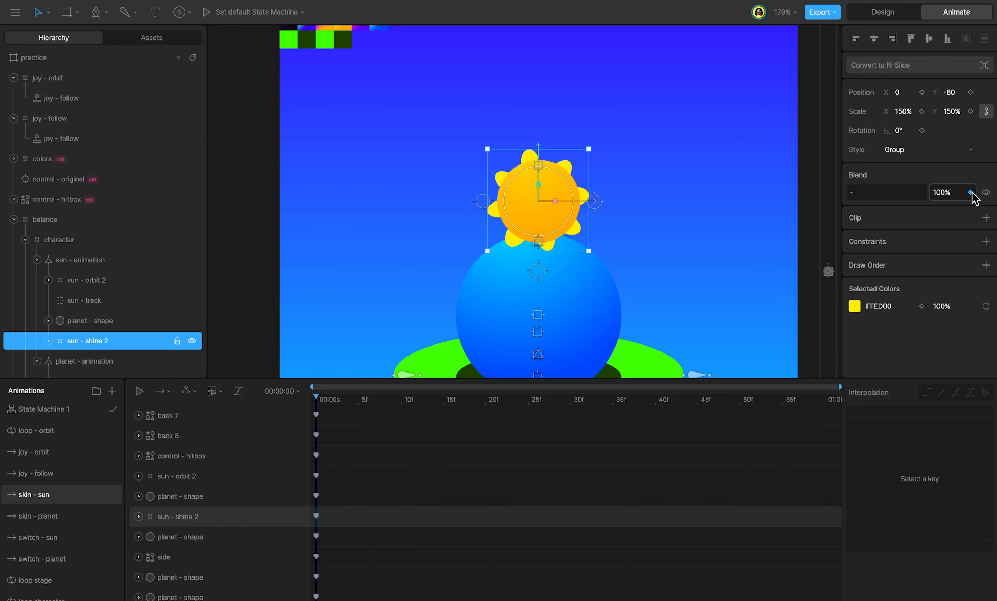
left_click(78, 518)
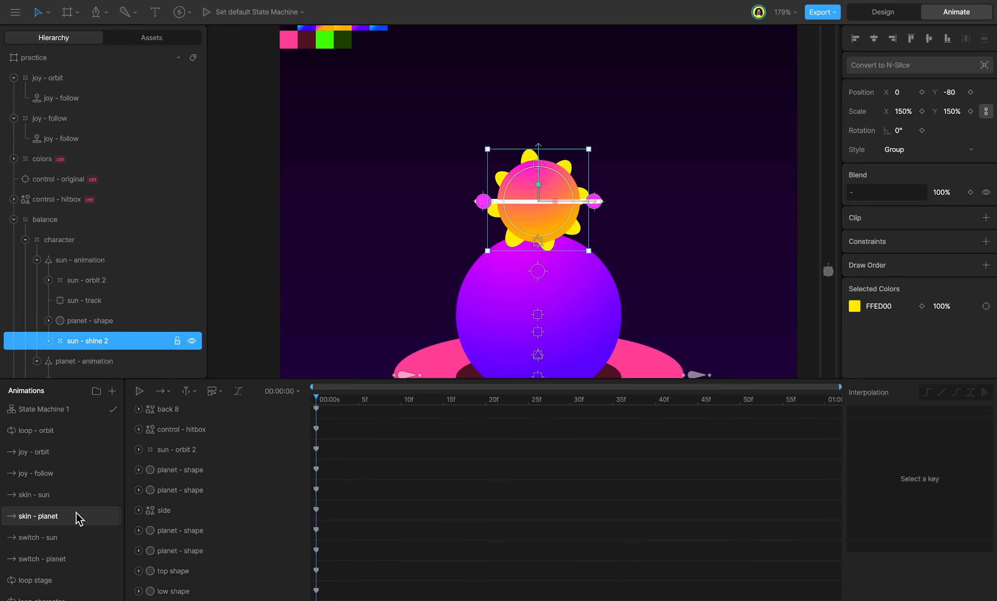
left_click(943, 192)
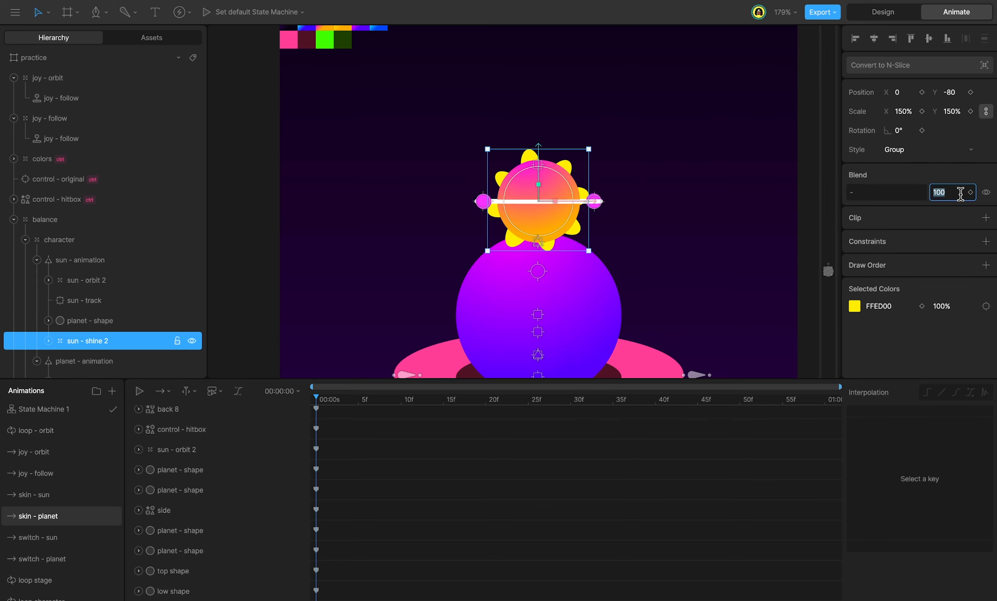
type("0")
key("Return")
Duplicate the loop - orbit animation and rename the copy loop - sunshine
left_click(44, 410)
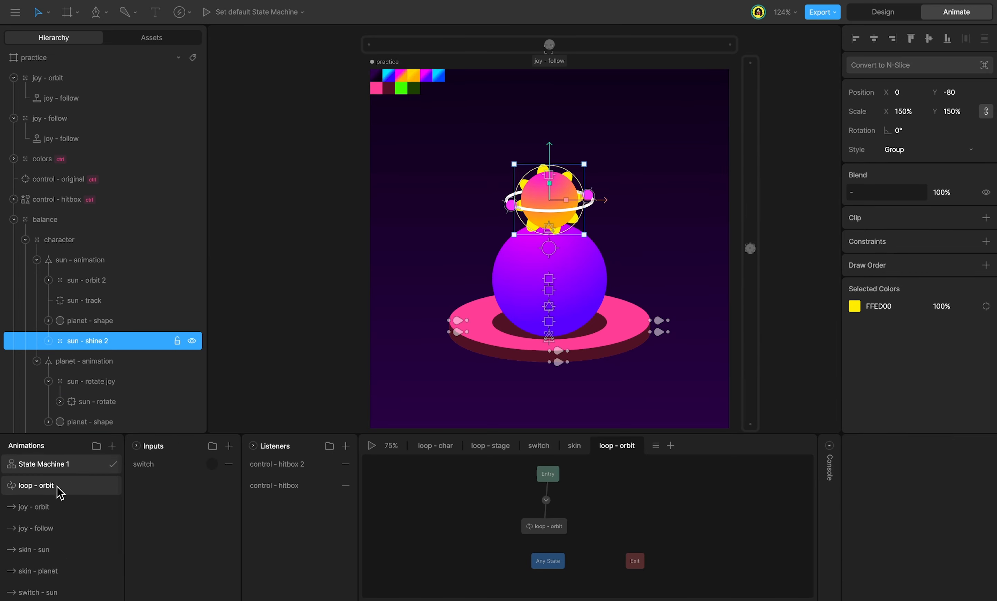
right_click(59, 491)
left_click(104, 527)
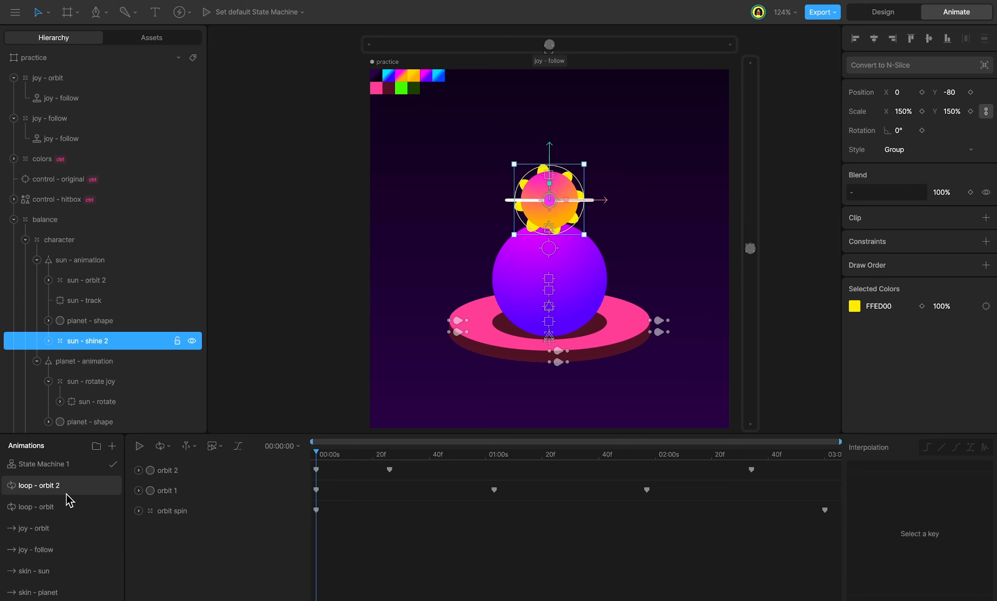
double_click(62, 485)
left_click_drag(60, 485, 41, 485)
type("sunshine")
key("Return")
Delete the copied orbit 2, orbit 1 and orbit spin keyframes from loop - sunshine
left_click(192, 470)
left_click(189, 510, "shift")
key("Escape")
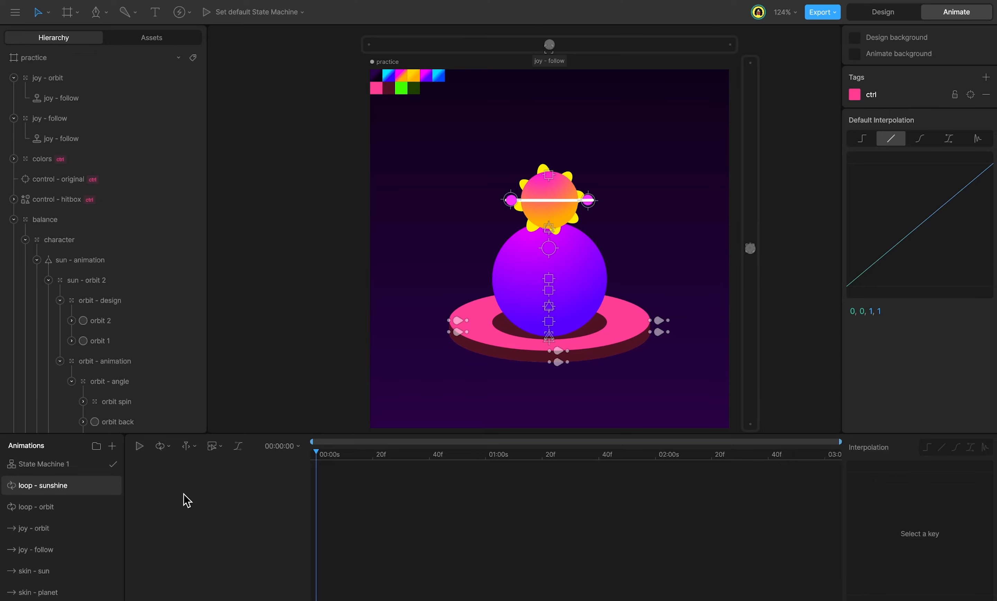
Key sun - shine 2's rotation at 0° at the start of loop - sunshine and at 360° at 3 seconds
scroll(151, 395, "down", 4)
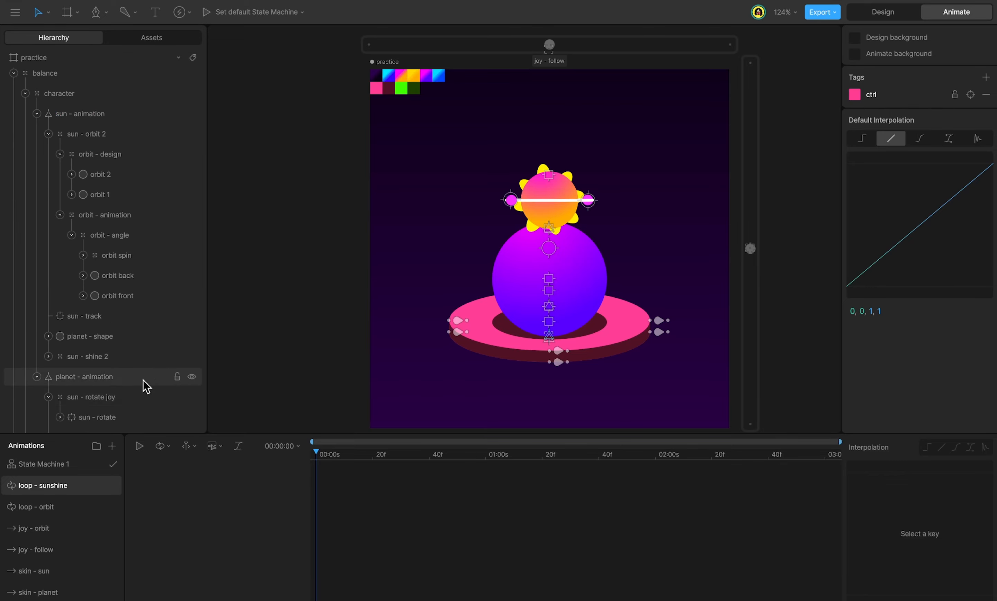
left_click(131, 357)
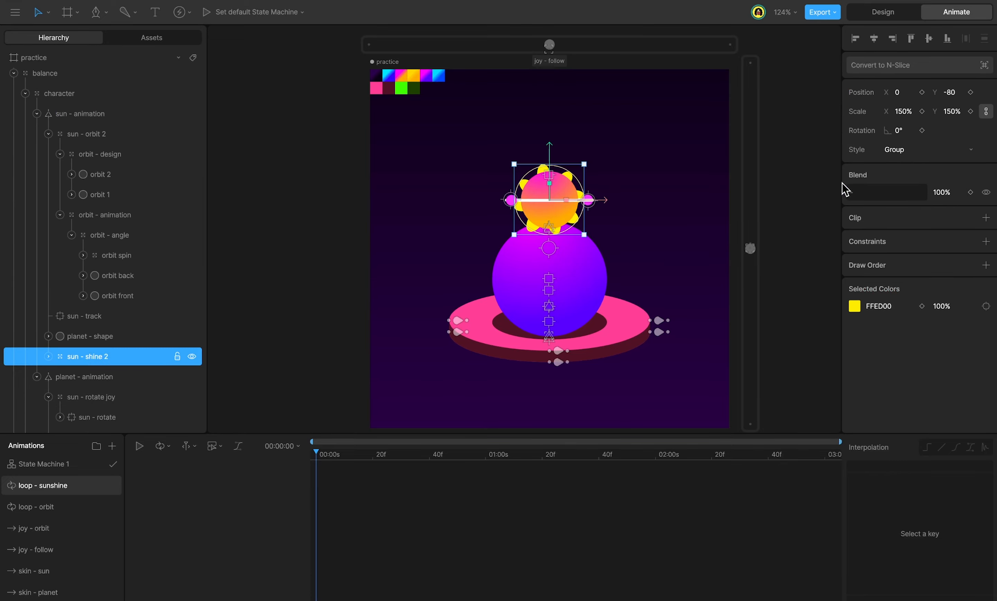
left_click(921, 130)
left_click_drag(318, 452, 887, 445)
left_click(908, 128)
type("36")
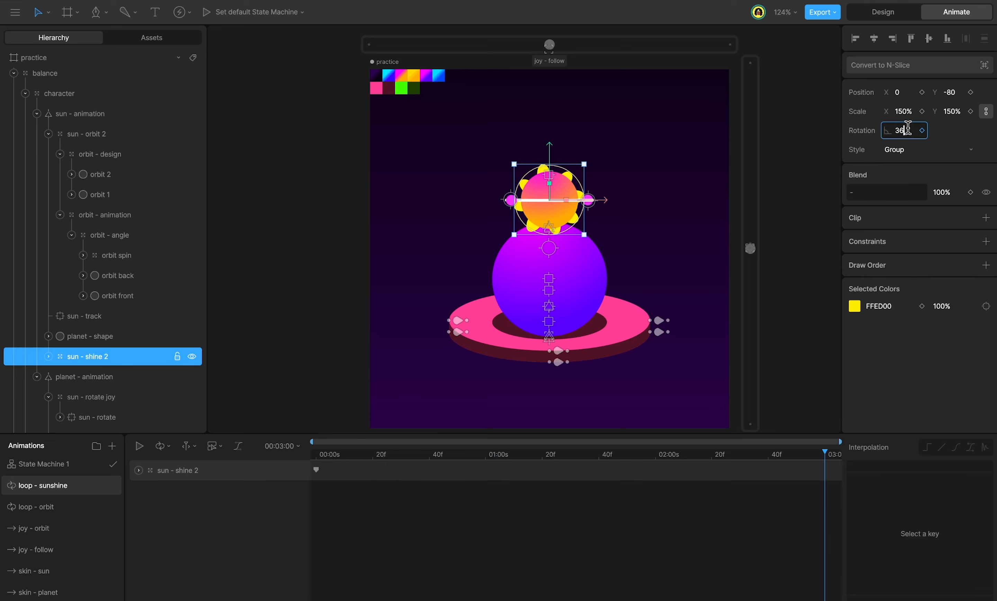
type("0")
key("Return")
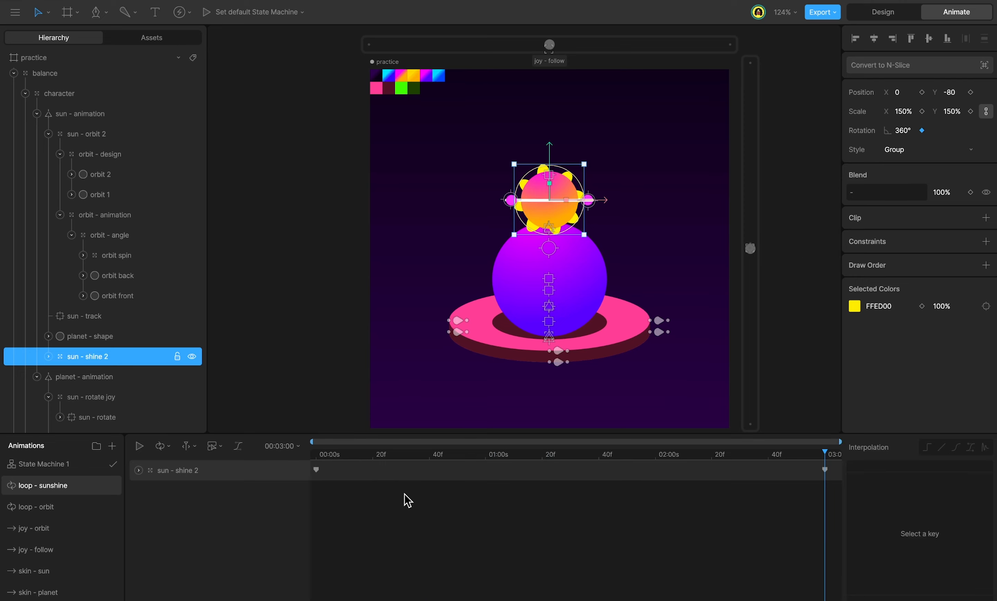
Preview the loop - sunshine animation and set its playback speed to 0.5
key("space")
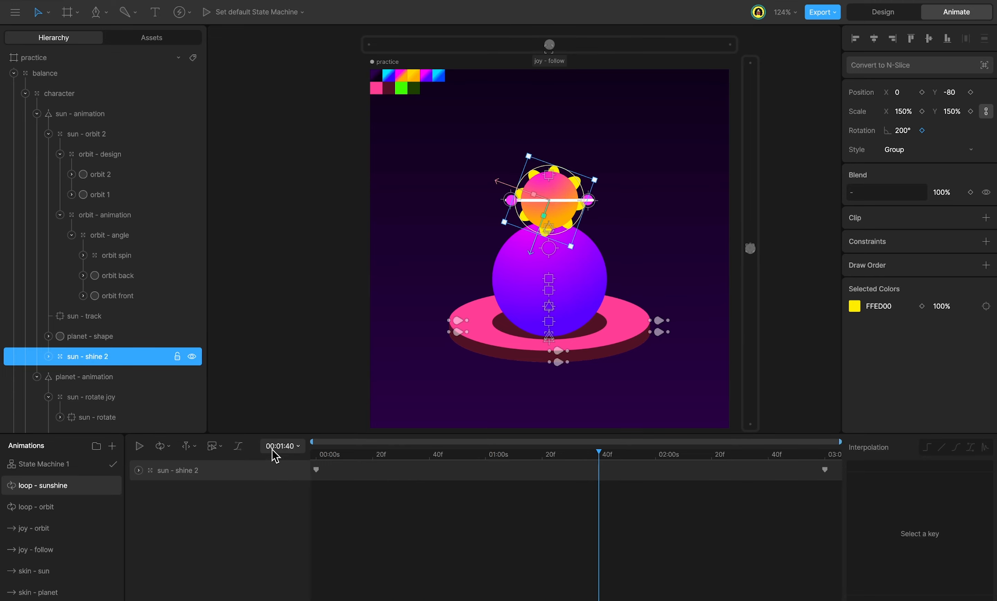
left_click(282, 446)
left_click(364, 506)
type("0.")
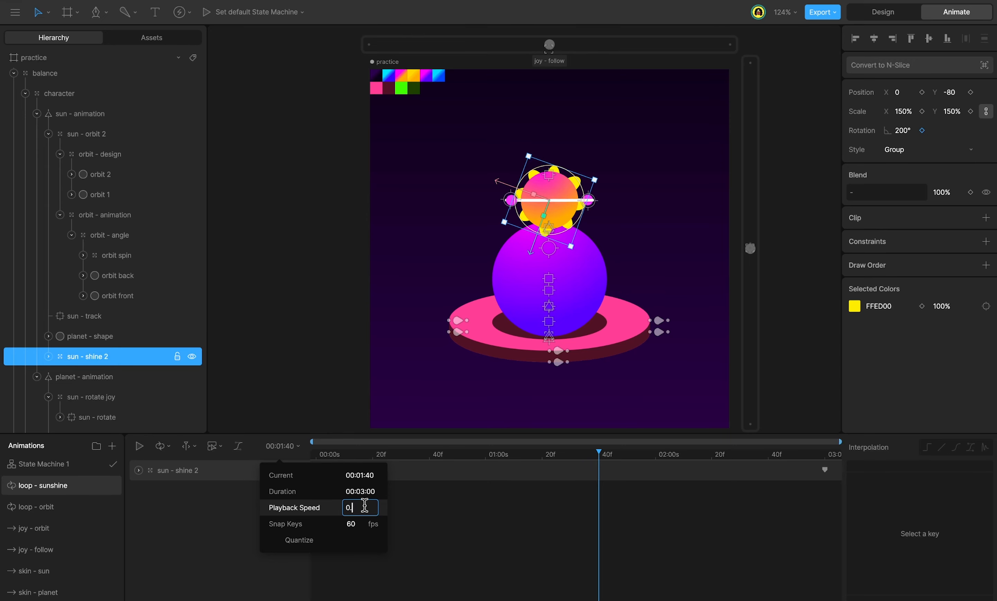
type("5")
key("Return")
left_click(456, 543)
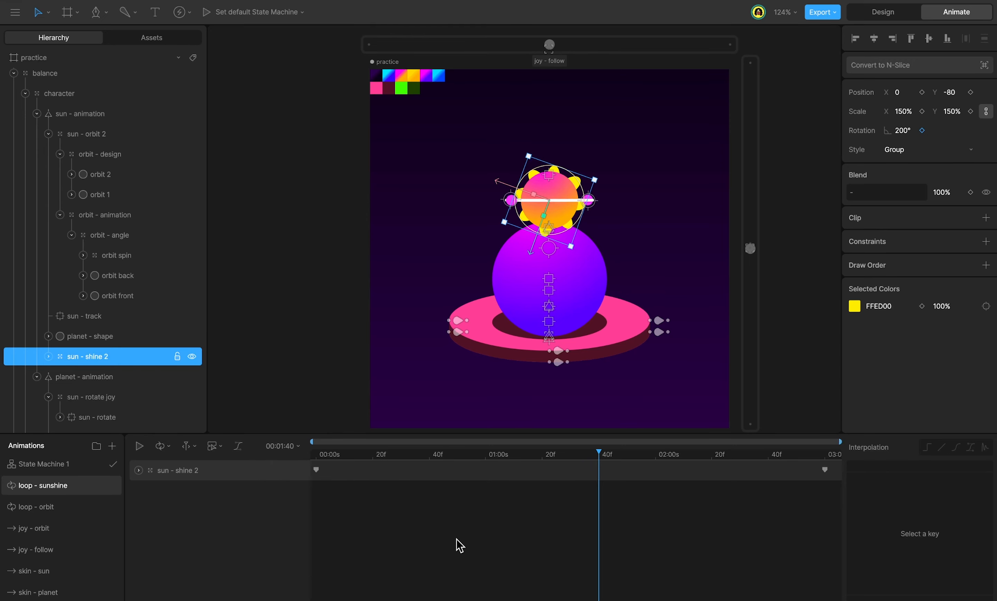
Duplicate the loop - orbit state machine layer, rename it loop - sunshine and replace its state's animation with loop - sunshine
left_click(91, 474)
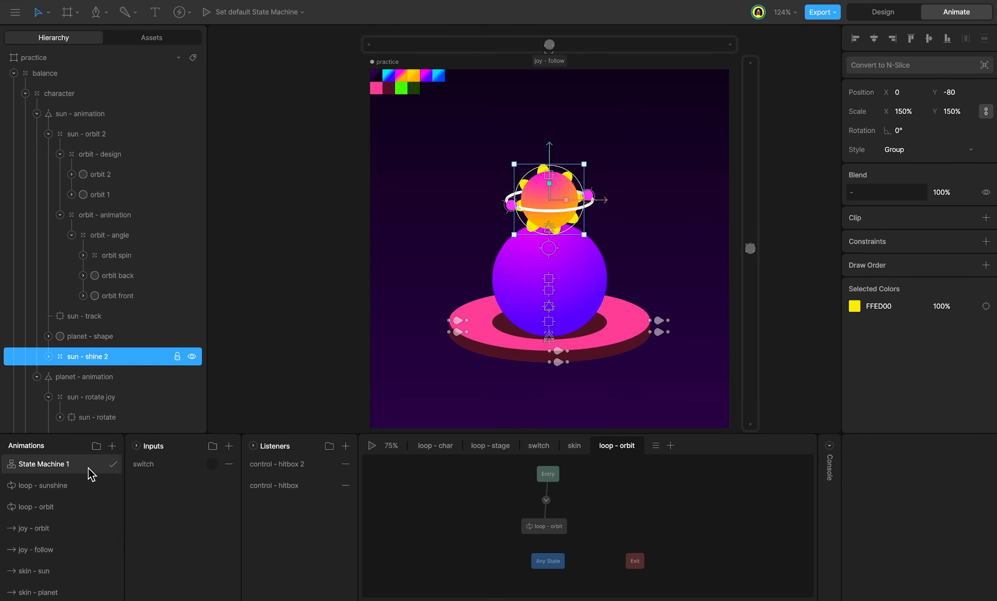
right_click(630, 447)
left_click(668, 470)
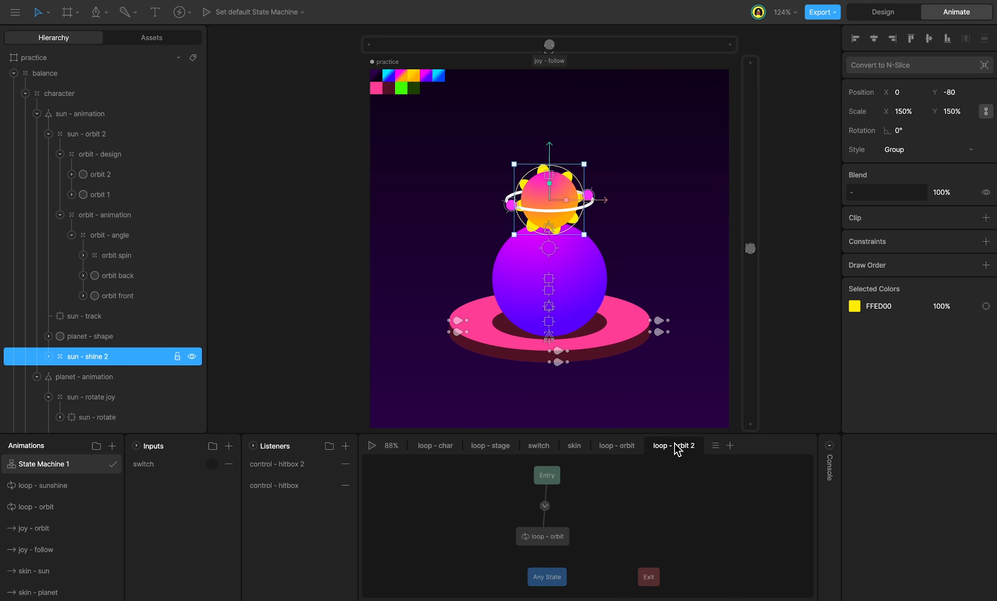
double_click(677, 446)
type("loop - sunshine")
key("Return")
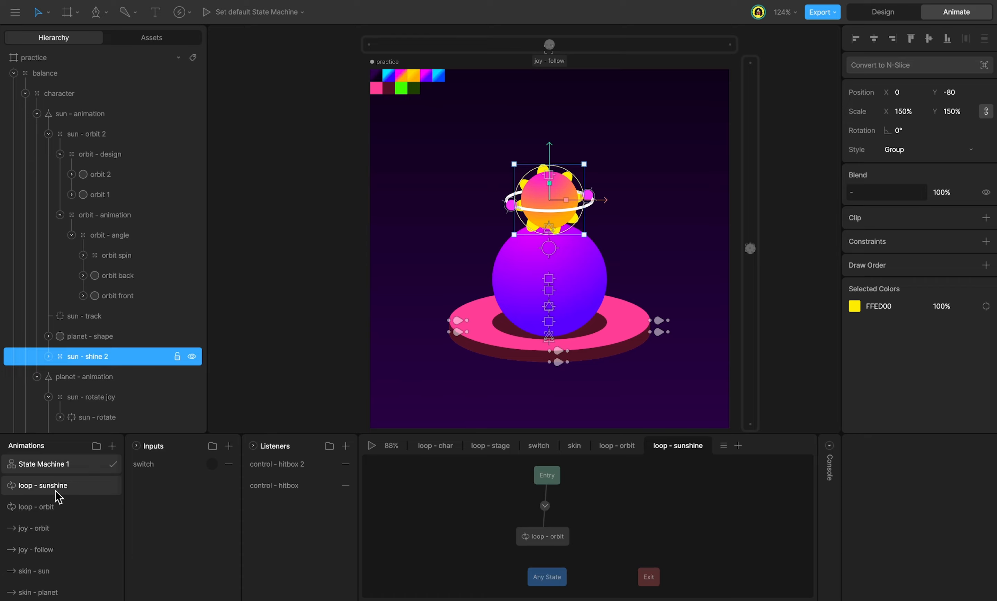
left_click_drag(57, 488, 552, 541)
Play the state machine and switch skins repeatedly to check the sun's features and the planet's orbit ring
key("space")
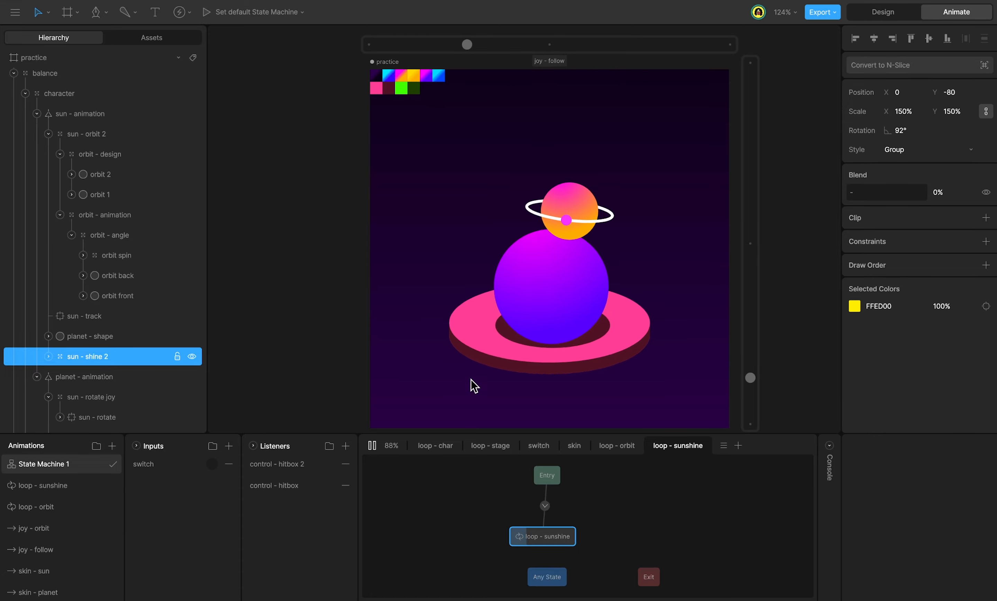
left_click(685, 114)
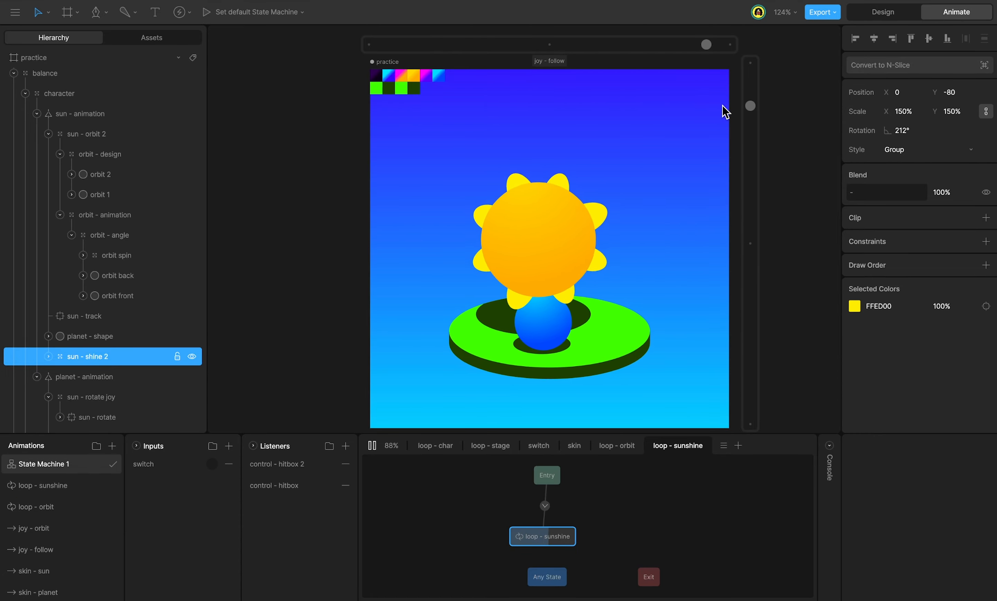
left_click(472, 369)
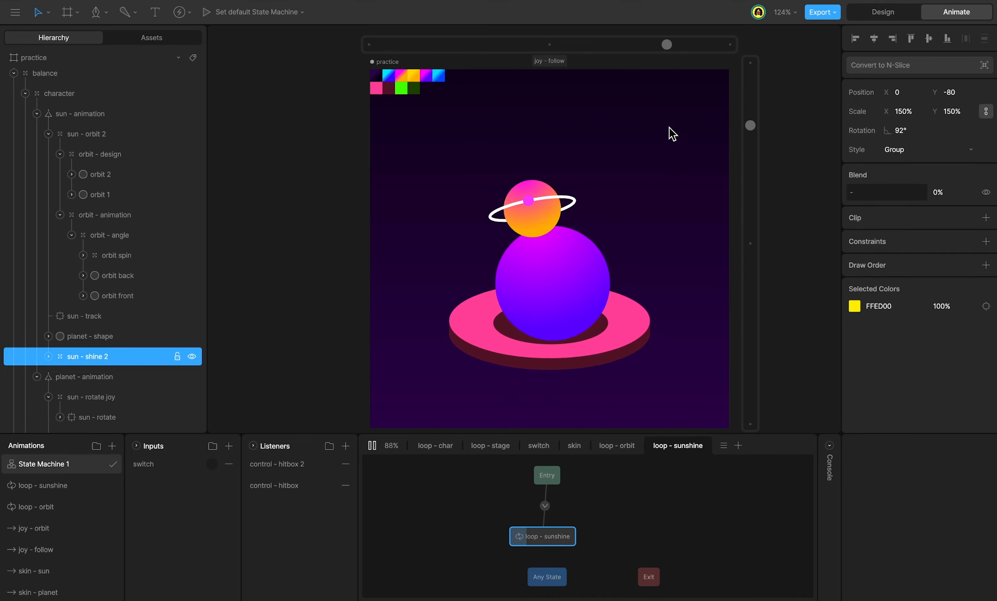
left_click(681, 365)
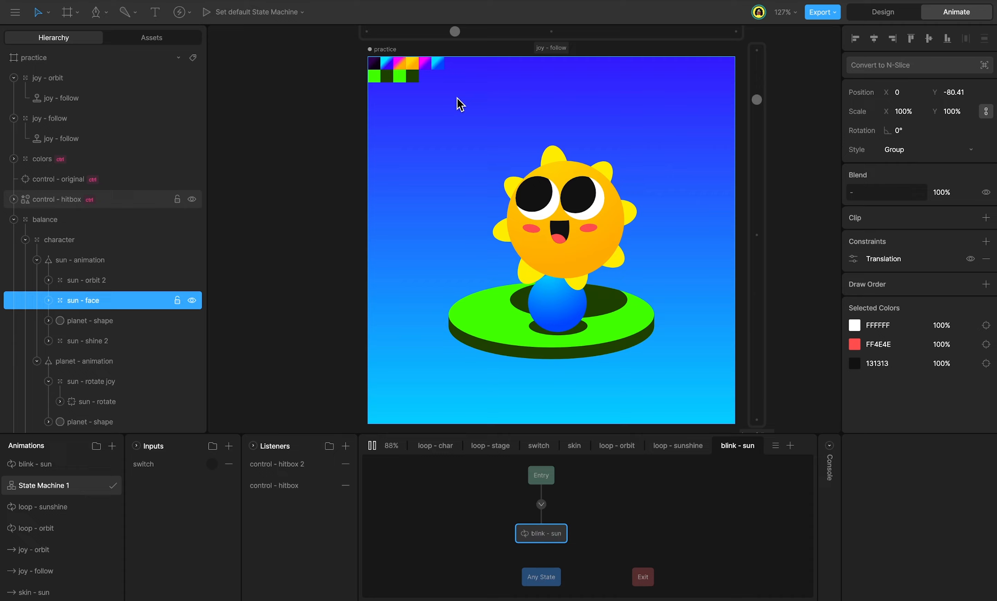
left_click(592, 103)
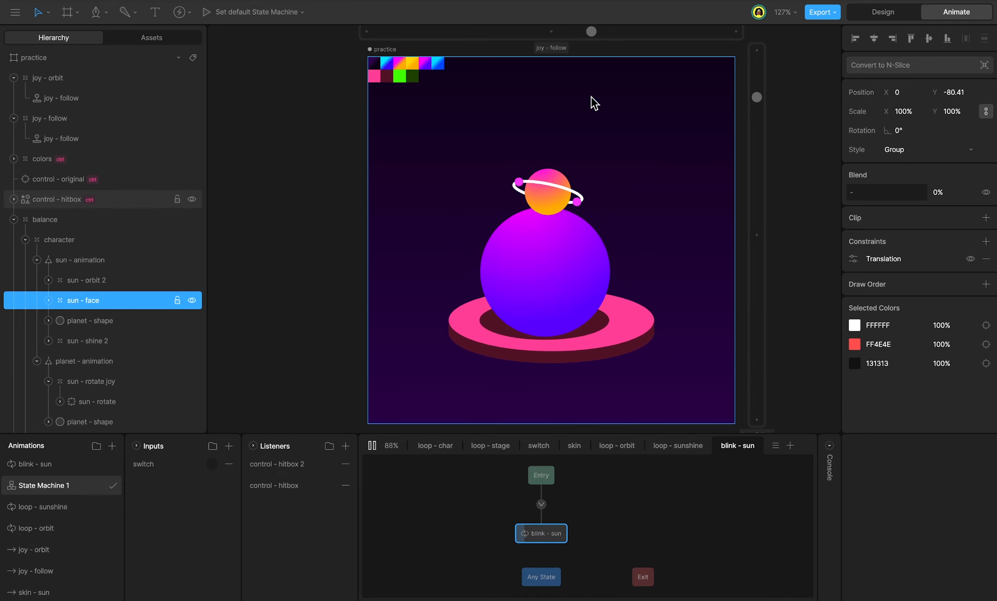
left_click(457, 112)
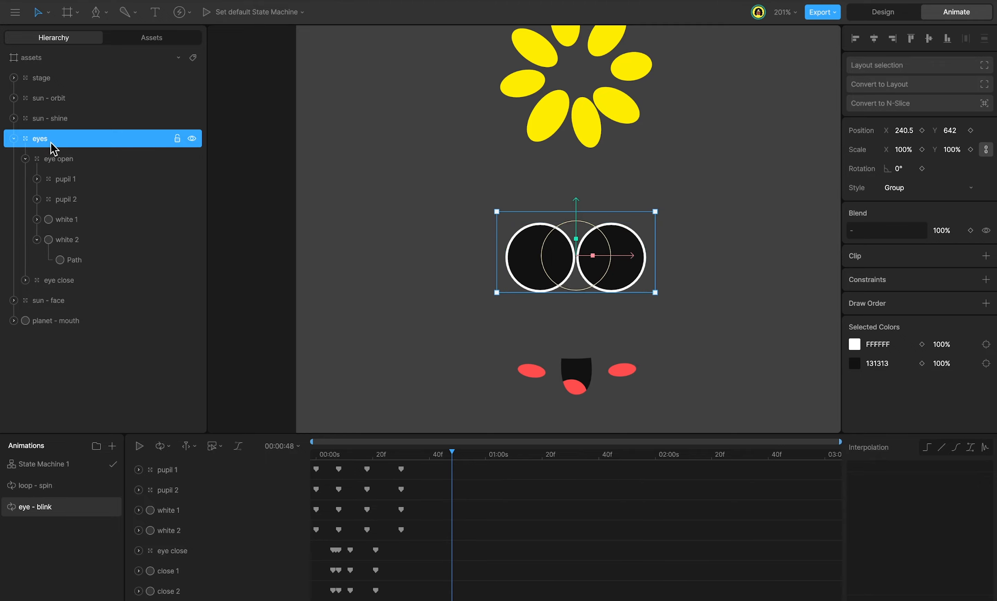
Create a new timeline named blink - sun in the practice artboard
scroll(436, 239, "down", 5)
left_click_drag(368, 240, 672, 341)
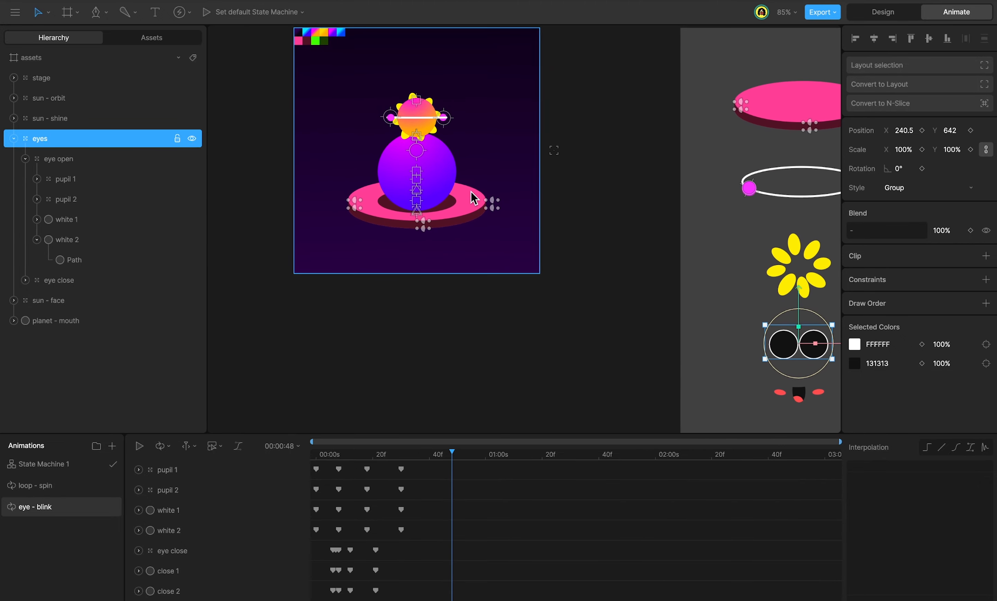
left_click_drag(472, 196, 538, 274)
left_click(373, 98)
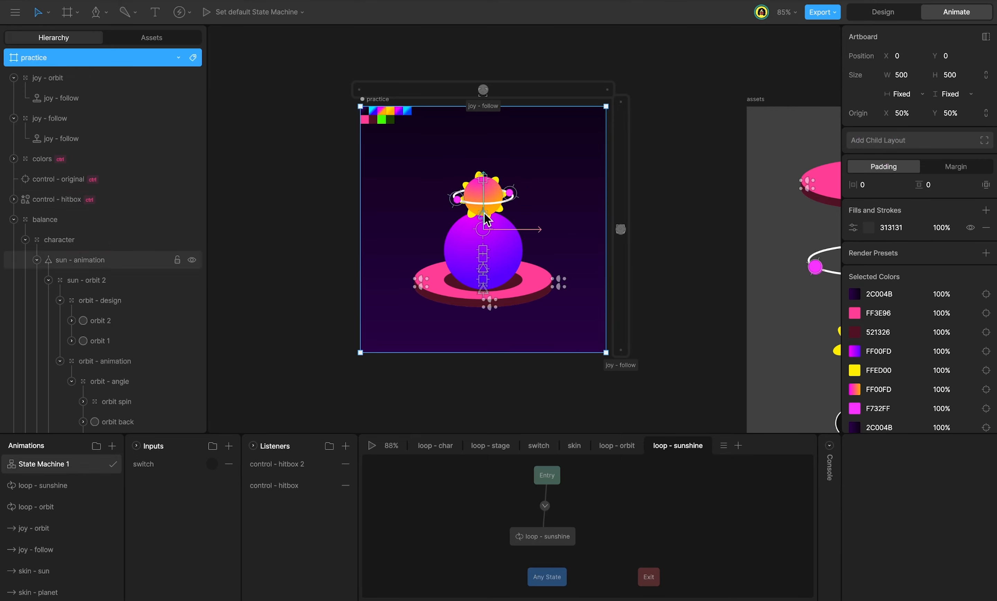
scroll(500, 233, "up", 1)
left_click(112, 446)
left_click(125, 471)
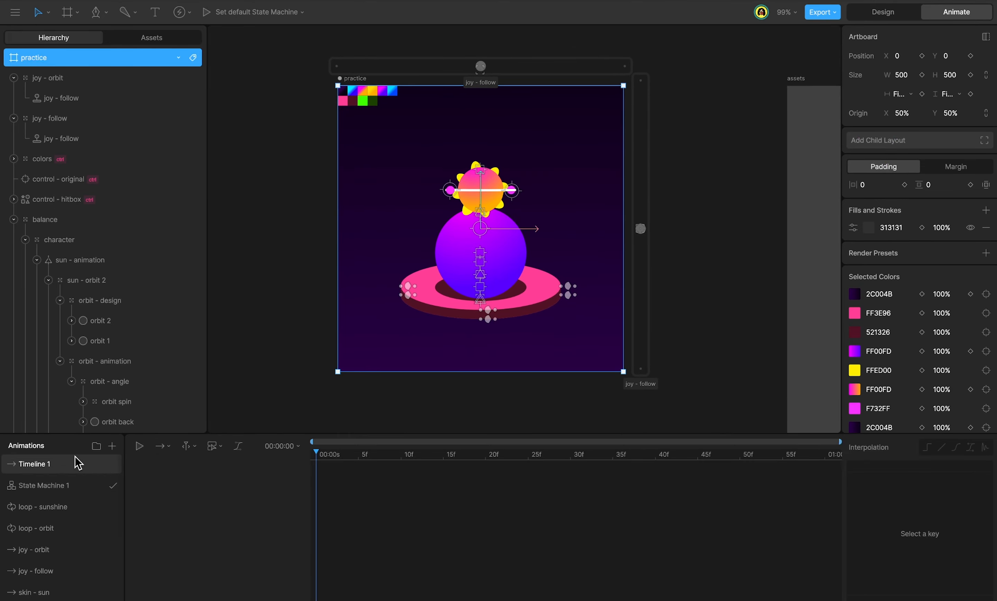
type("blink - sun")
Paste the eyes group with its blink keyframes into the practice artboard and nest it at the top of sun - animation
key("ctrl+v")
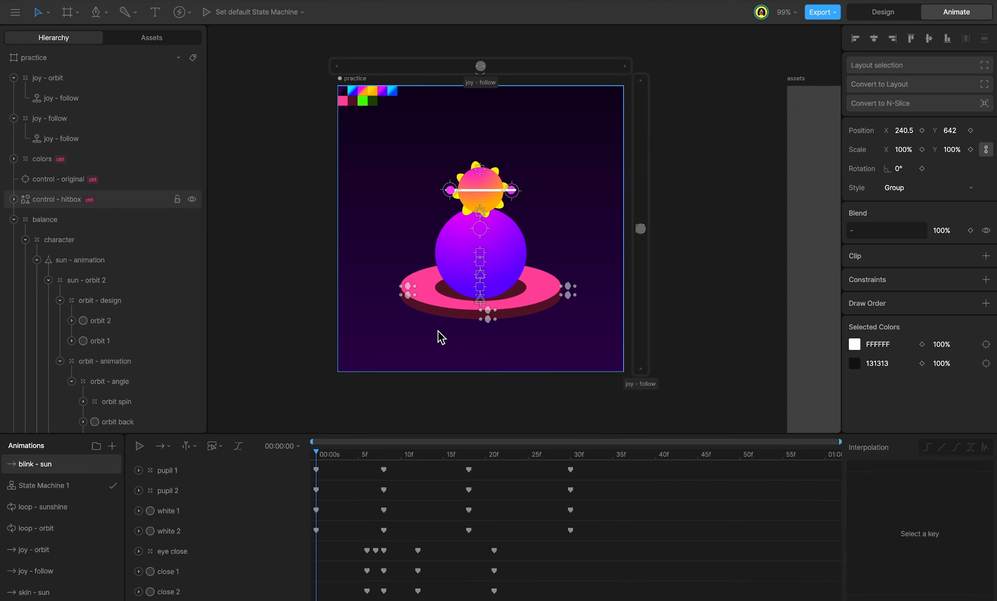
scroll(487, 356, "down", 5)
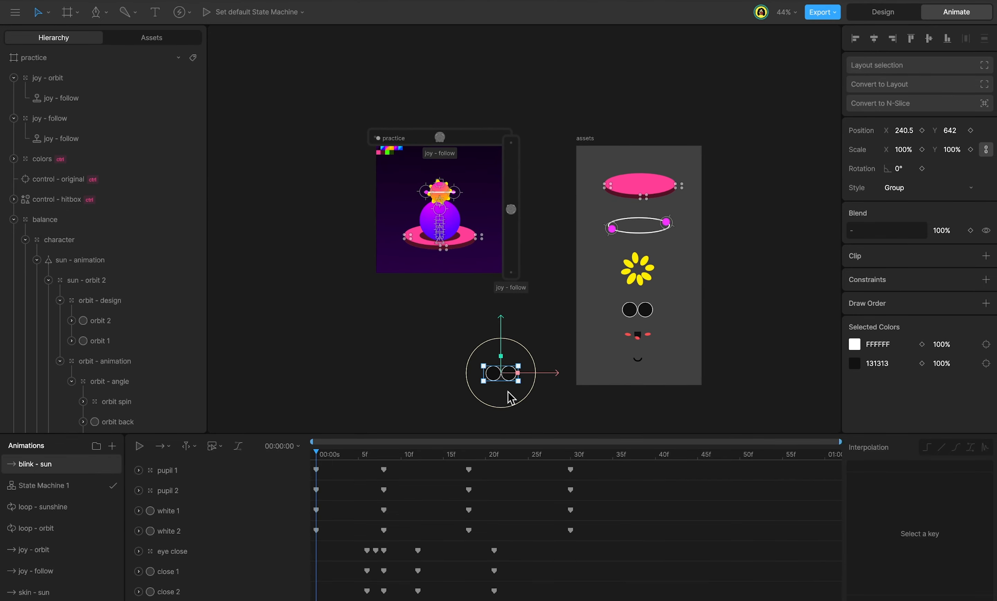
key("Tab")
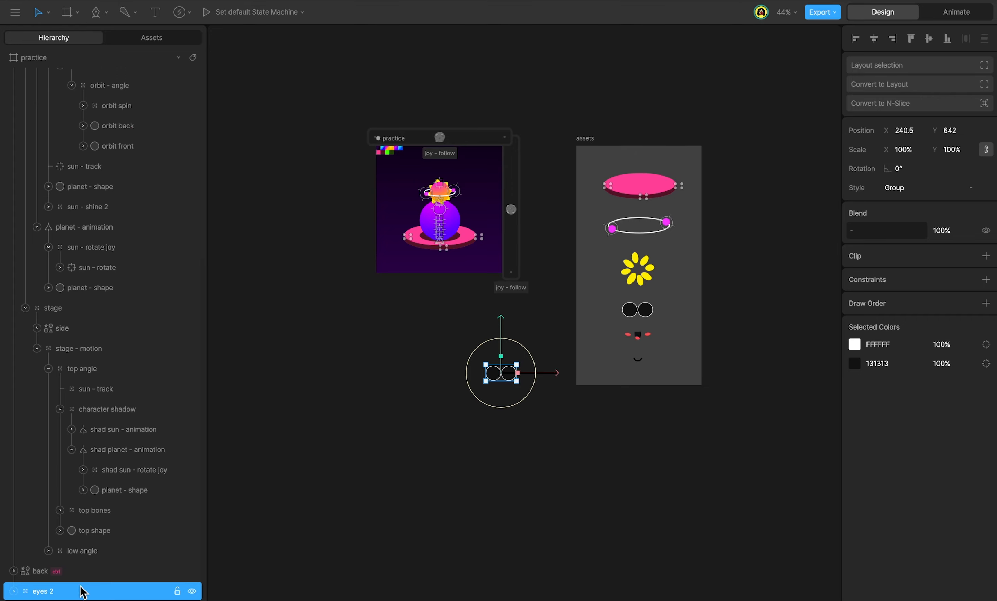
left_click_drag(75, 595, 93, 243)
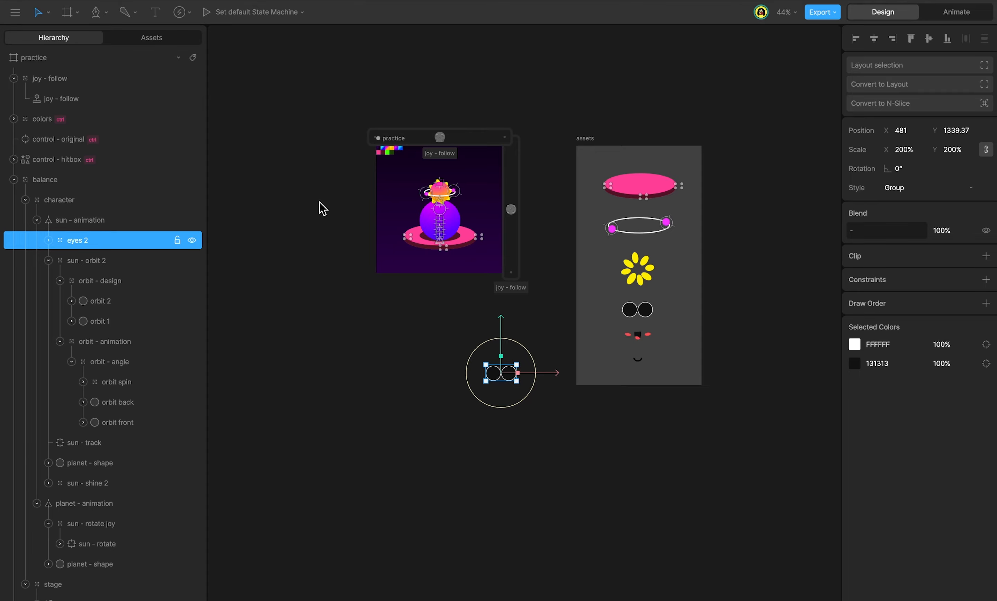
Set the X and Y position of eyes 2 to 0
left_click(902, 130)
type("0")
left_click(954, 130)
type("0")
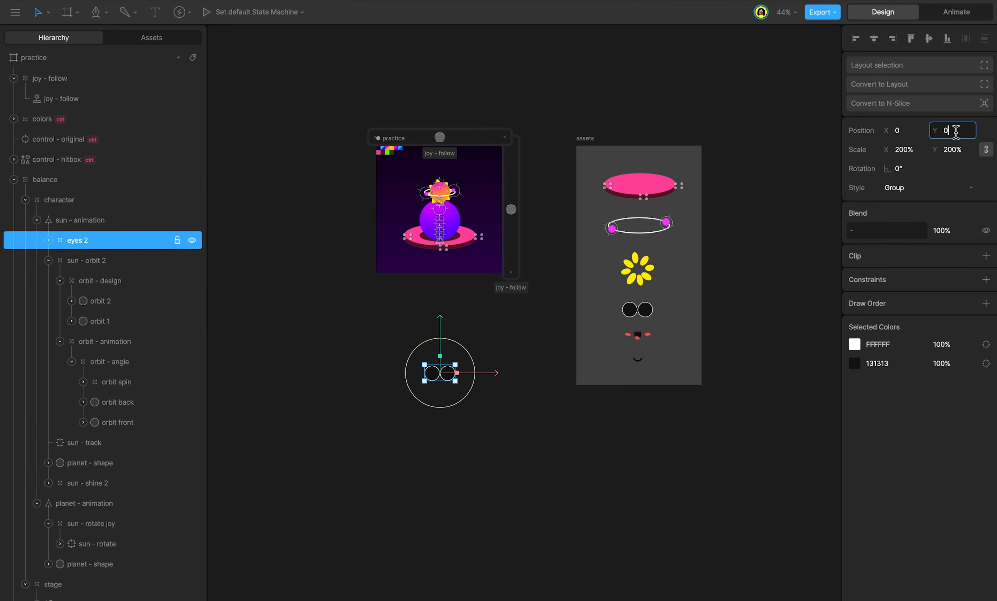
key("Return")
Move eyes 2 up over the sun to about Y -100 and scale it uniformly to 100%
scroll(422, 184, "up", 10)
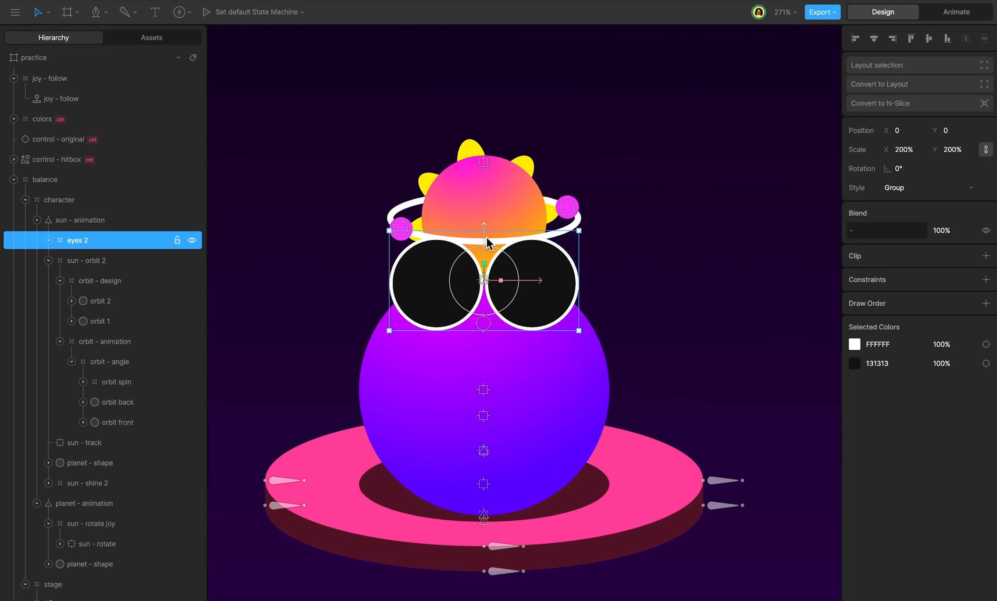
left_click_drag(488, 243, 488, 166)
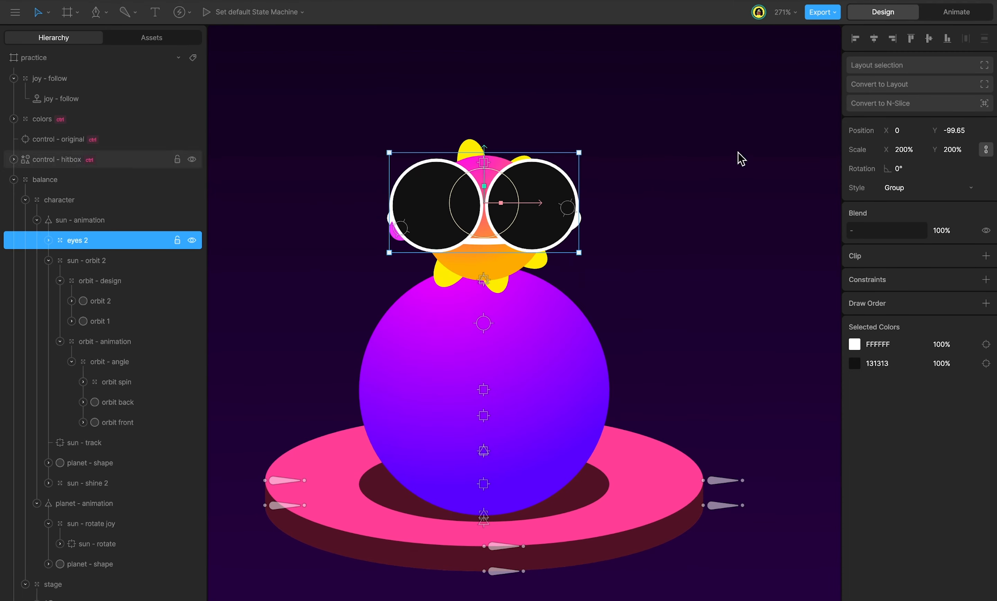
left_click(907, 149)
type("100")
key("Return")
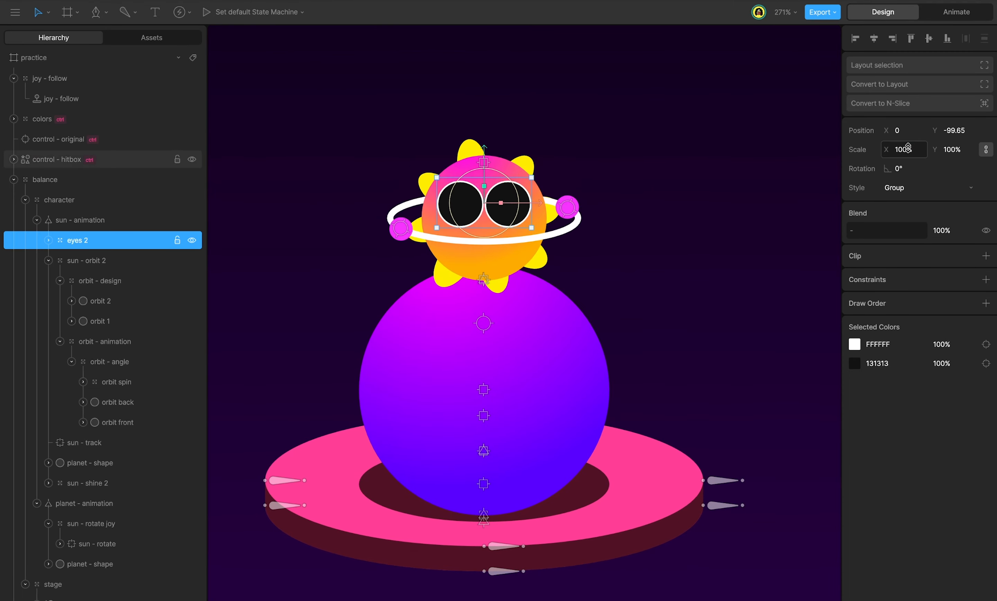
Reorder eyes 2 to sit directly below sun - orbit 2 inside sun - animation
left_click_drag(98, 244, 99, 267)
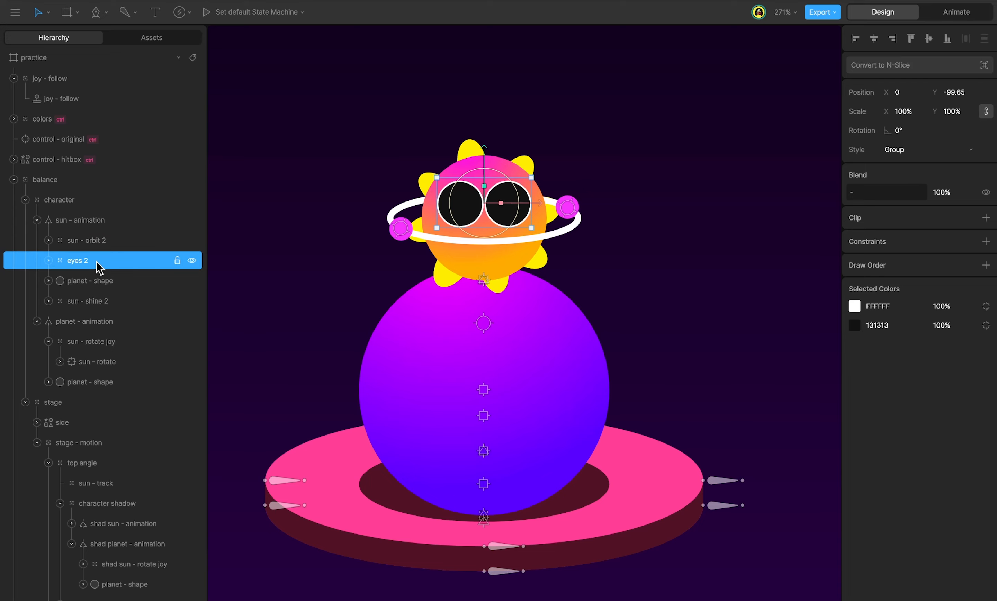
Set the blink - sun timeline's duration to 3 seconds and its playback mode to Loop
key("Tab")
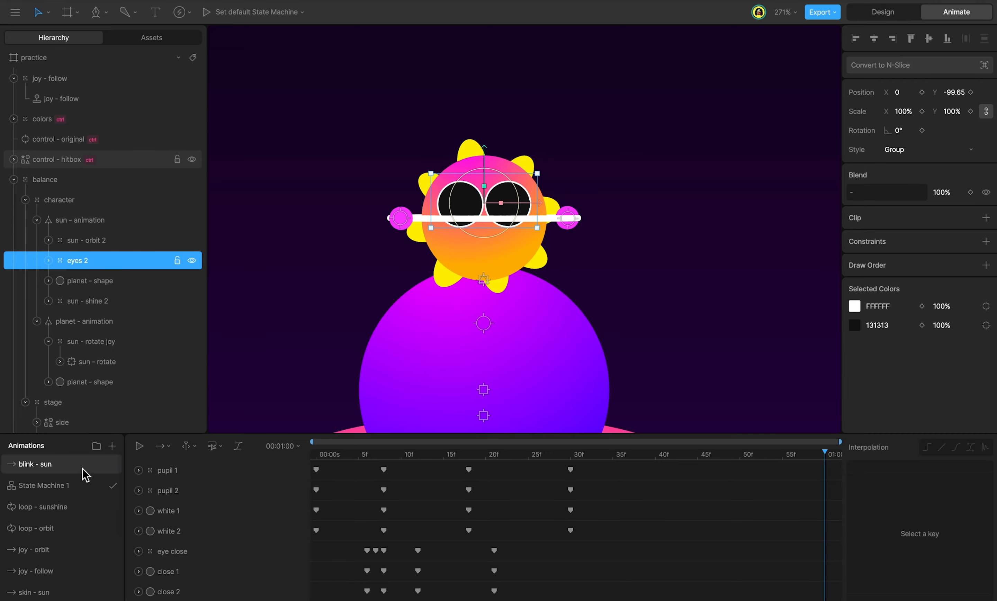
left_click(318, 454)
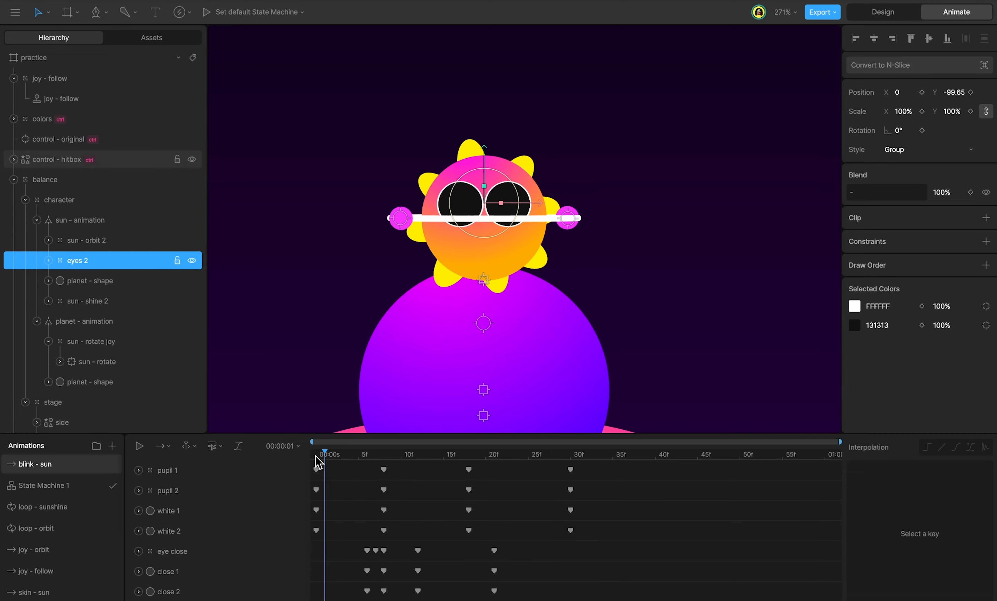
left_click(166, 451)
left_click(165, 447)
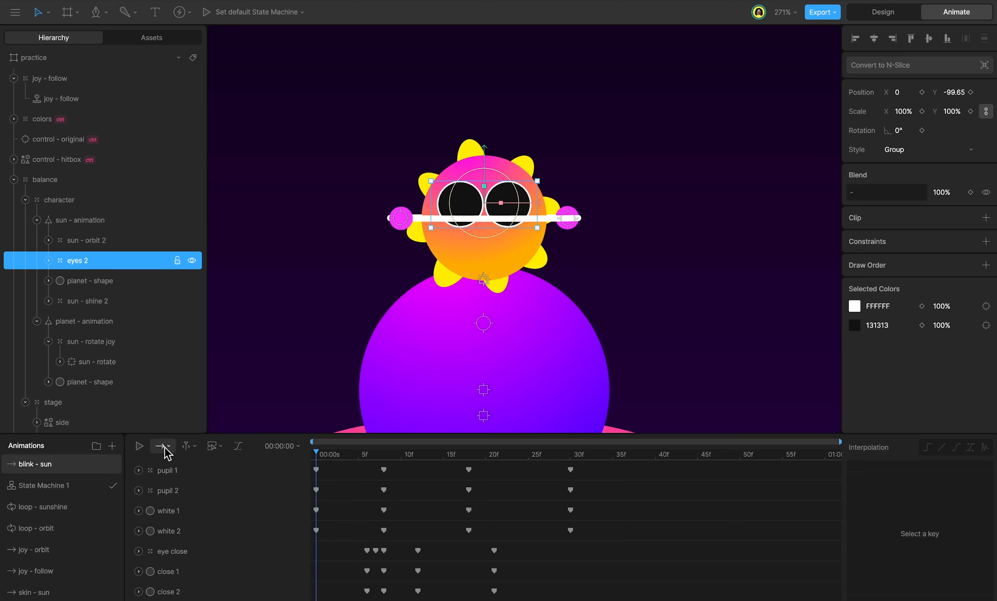
left_click(282, 446)
left_click(359, 492)
left_click(360, 491)
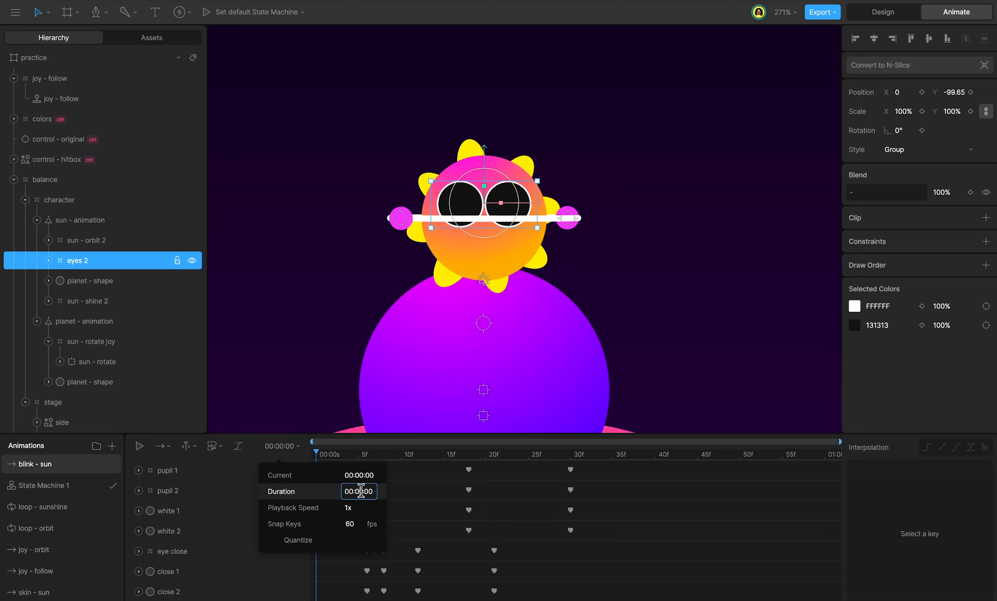
key("BackSpace")
type("3")
left_click(406, 515)
left_click_drag(489, 441, 841, 441)
left_click(162, 446)
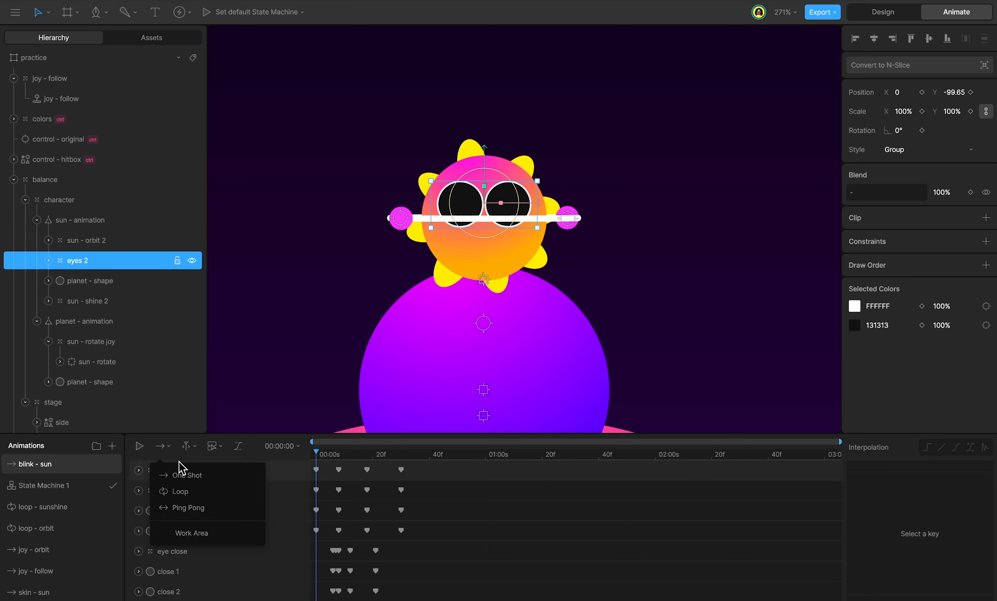
left_click(180, 488)
Add a layer named blink - sun to State Machine 1 that plays the blink - sun animation from Entry, and preview it
left_click(44, 485)
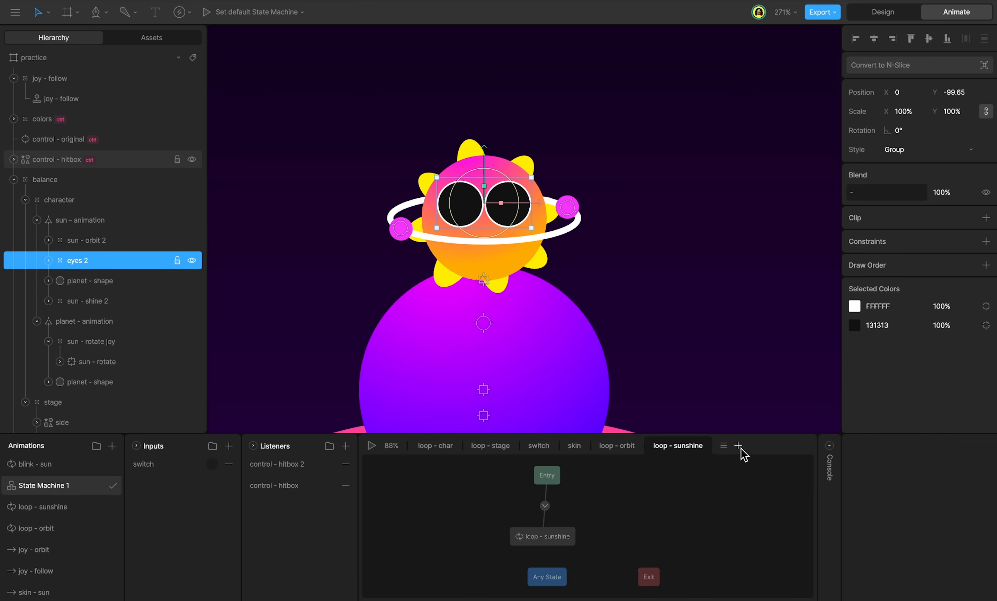
left_click(738, 445)
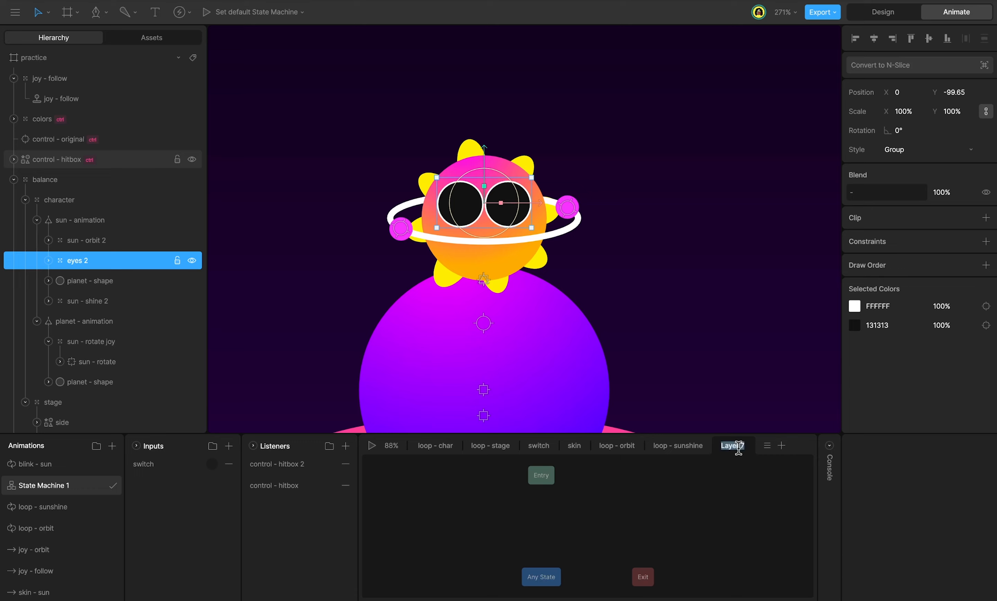
type("blink - sun")
key("Return")
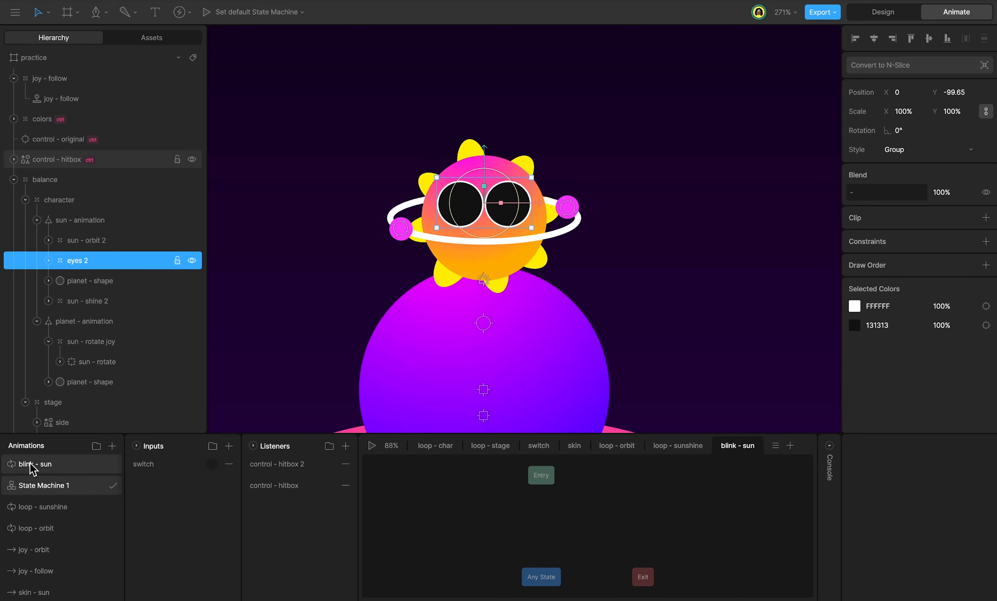
left_click_drag(33, 464, 544, 514)
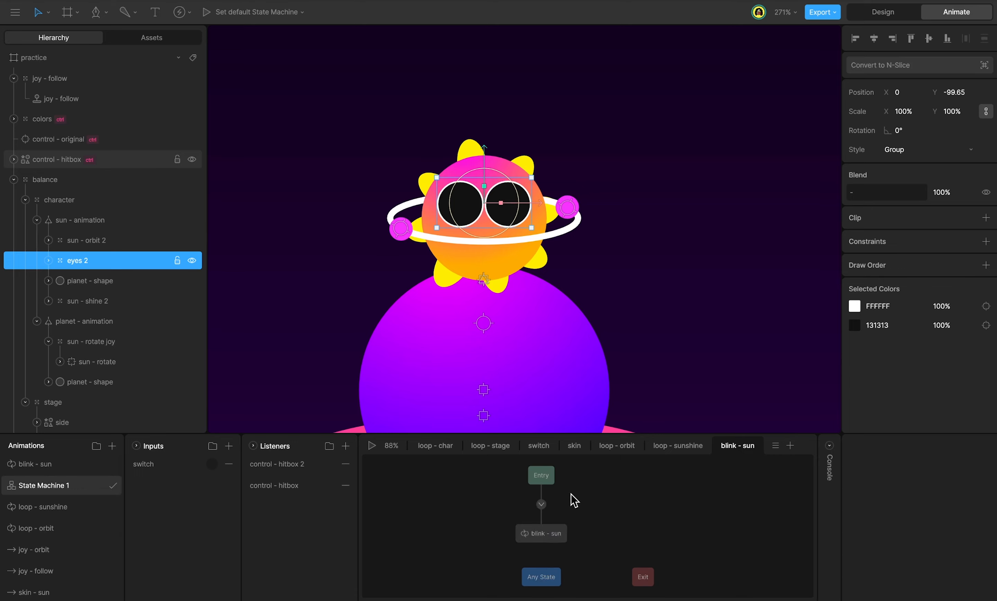
key("space")
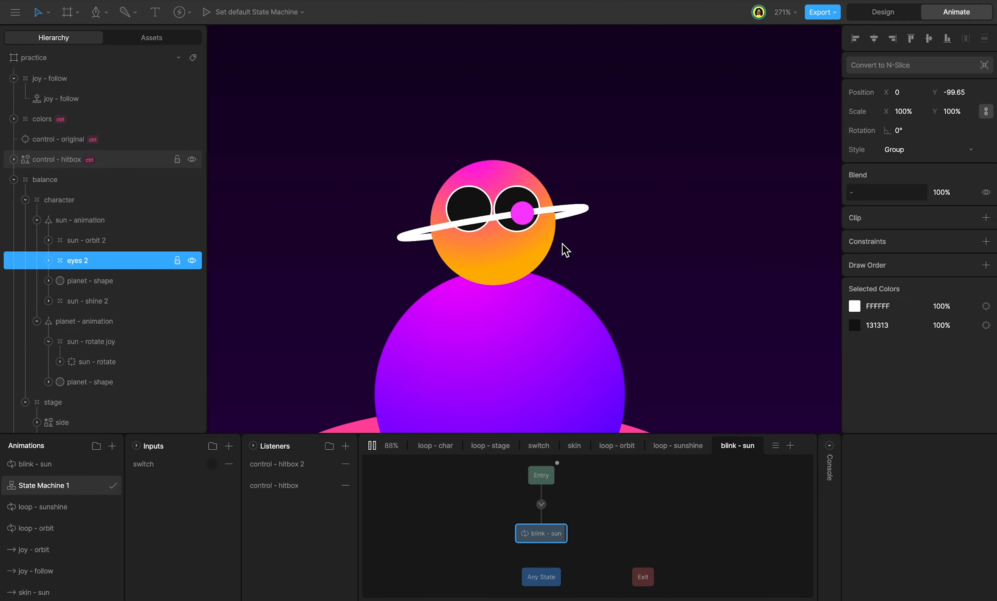
key("space")
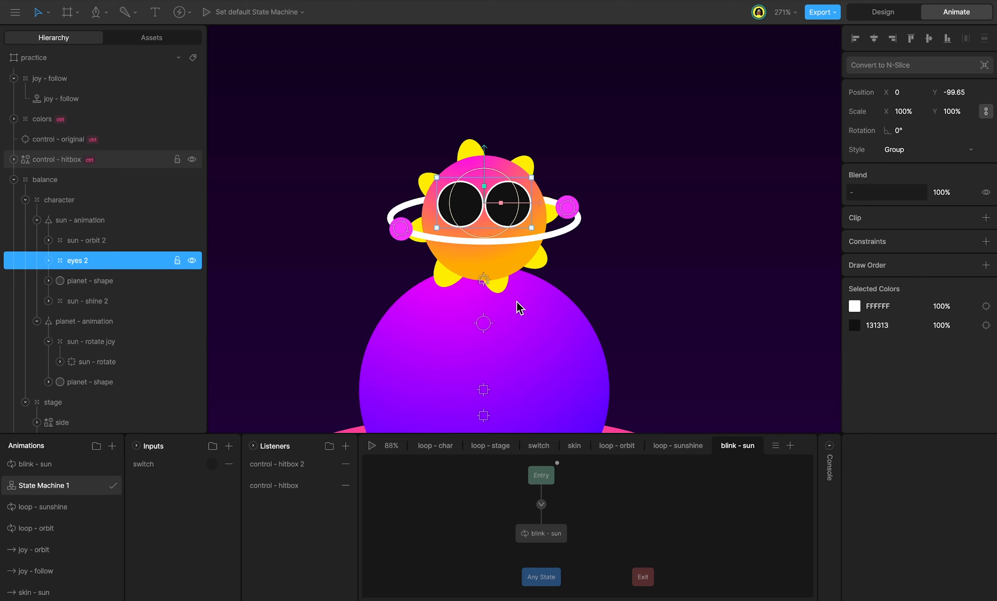
Add an Align Target action for pupil 1 to the control - hitbox 2 listener
left_click(318, 466)
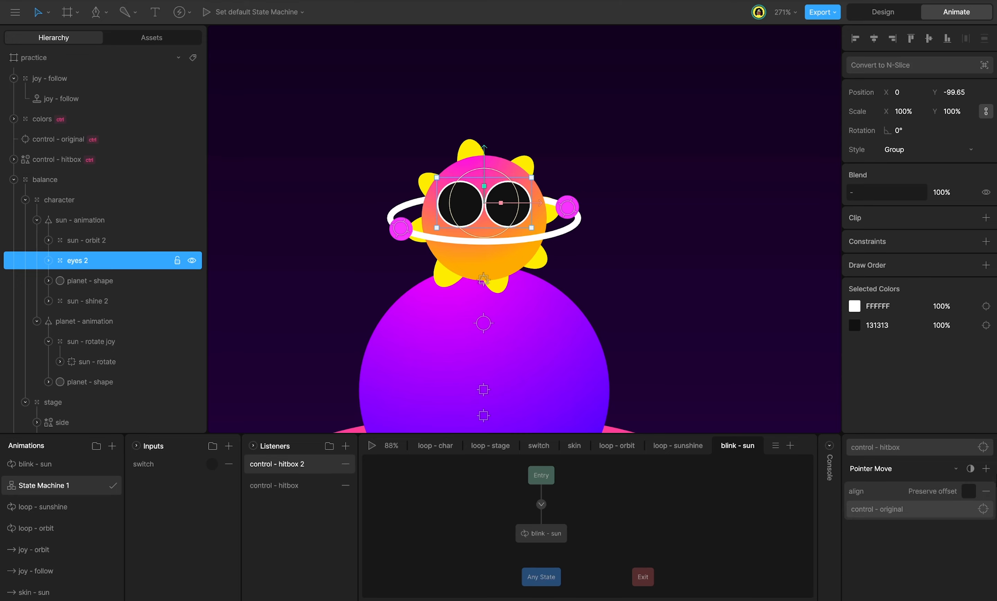
left_click(986, 468)
left_click(960, 512)
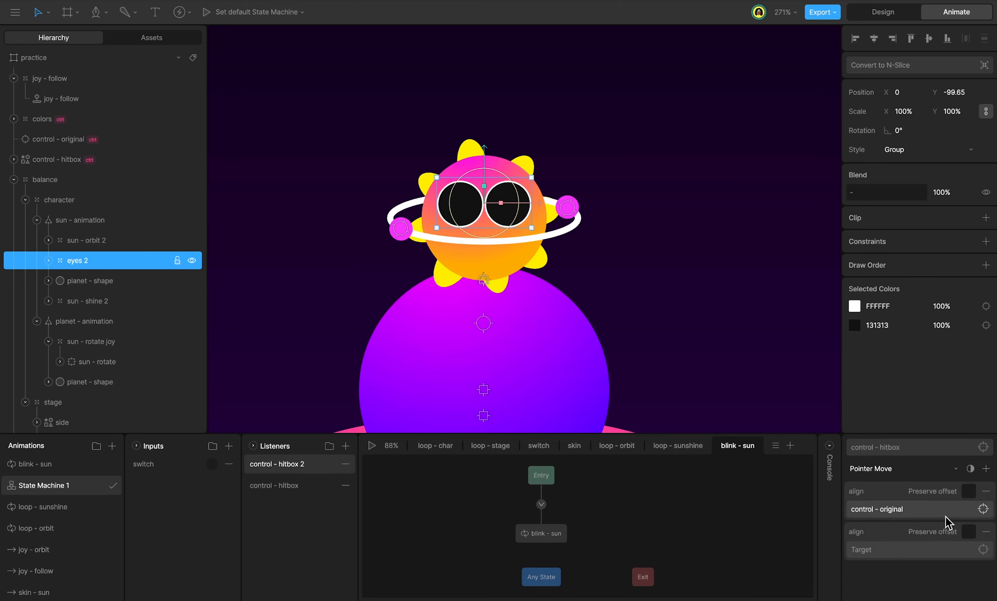
left_click(880, 550)
left_click(48, 260)
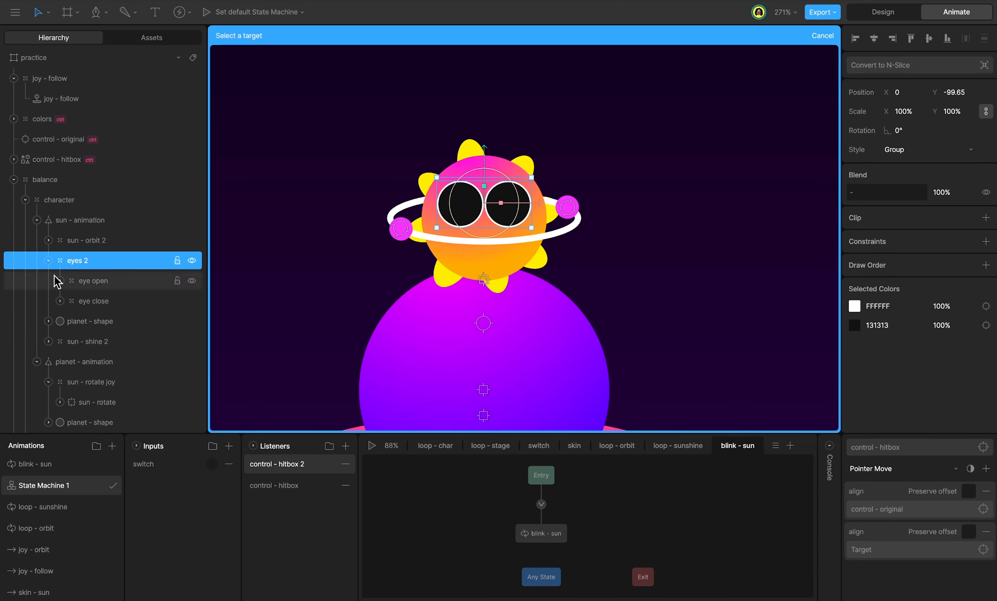
left_click(60, 281)
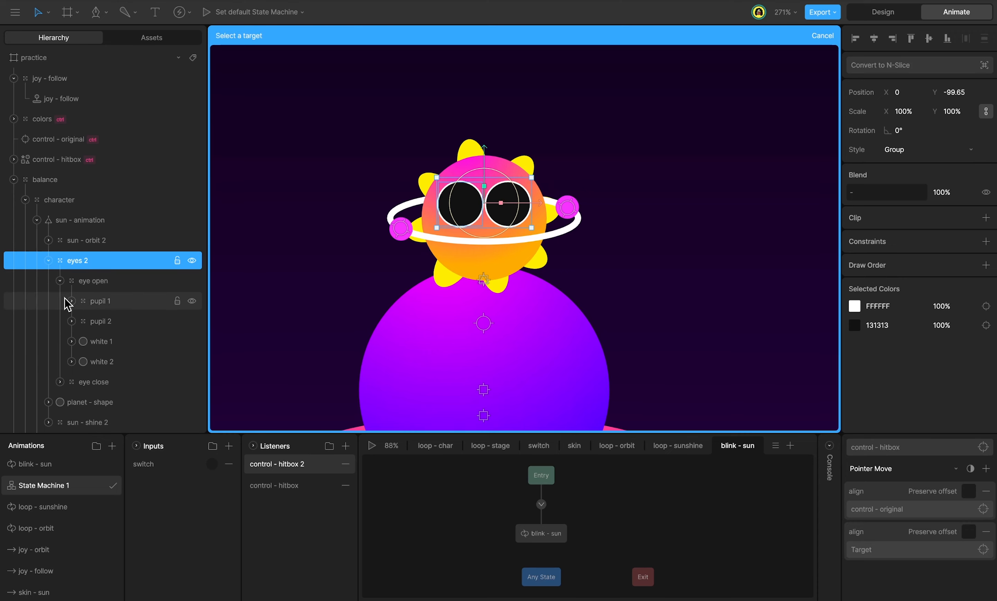
left_click(107, 307)
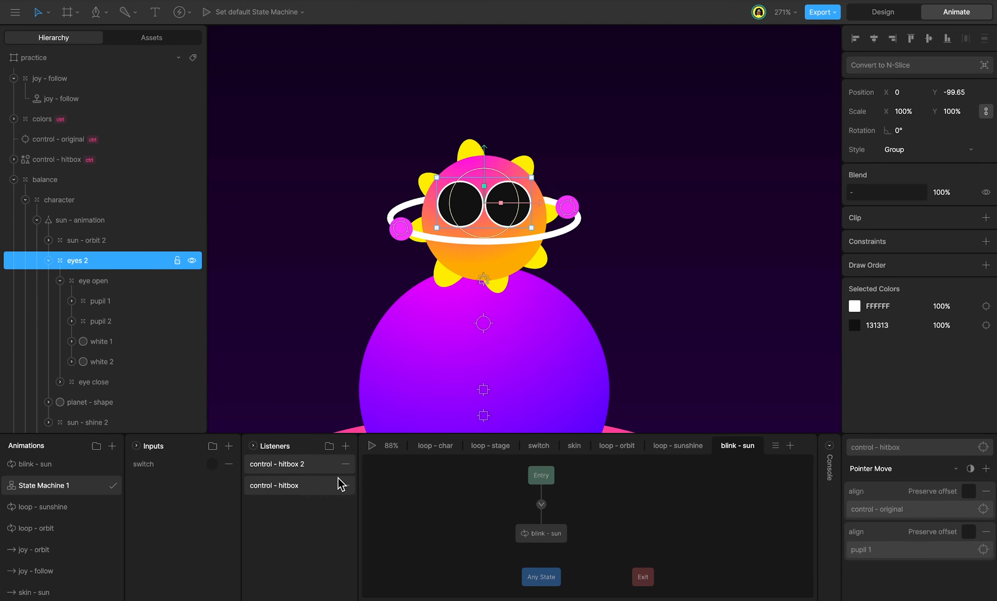
Add another Align Target action to the control - hitbox 2 listener, targeting pupil 2
left_click(986, 468)
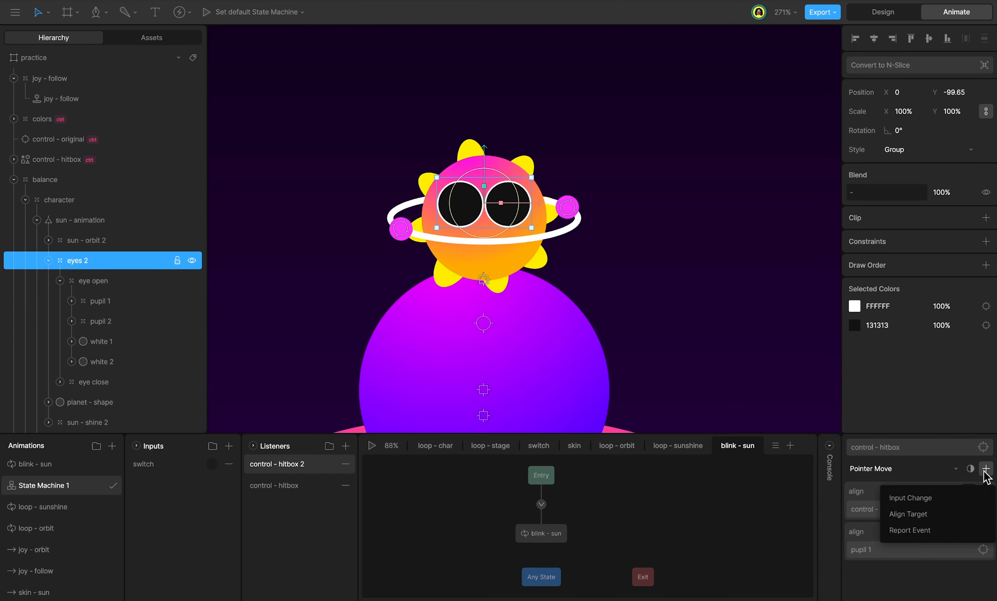
left_click(967, 515)
left_click(898, 589)
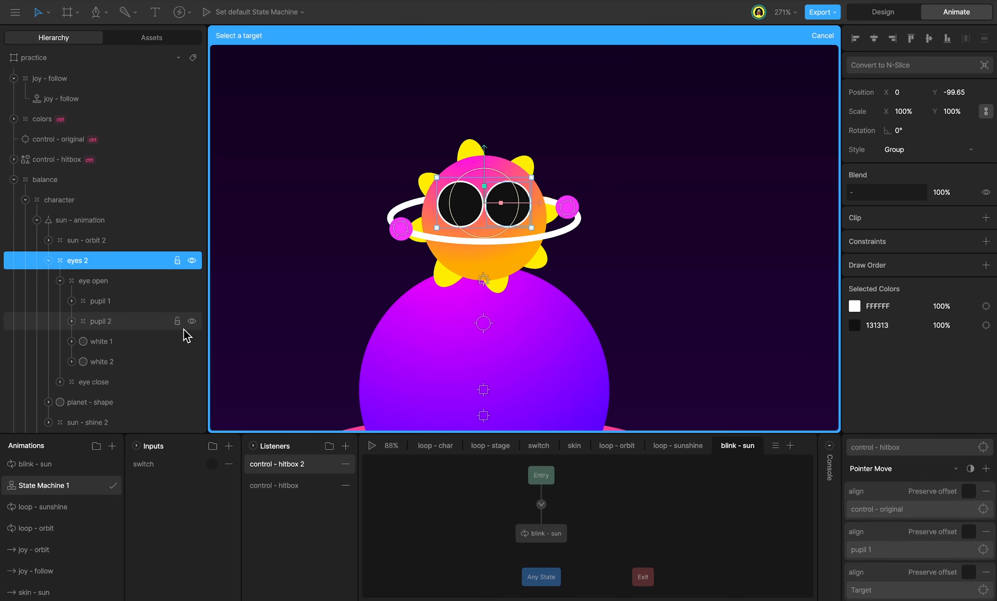
left_click(133, 323)
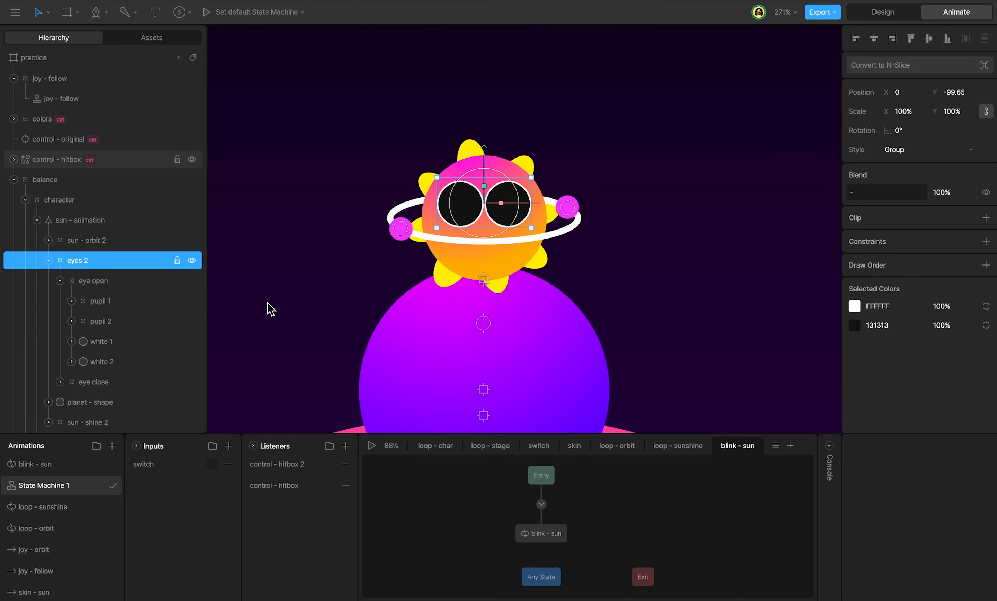
Copy the sun - face group from the assets artboard into practice, nesting it above eyes 2 in sun - animation
key("Tab")
key("Tab")
key("space")
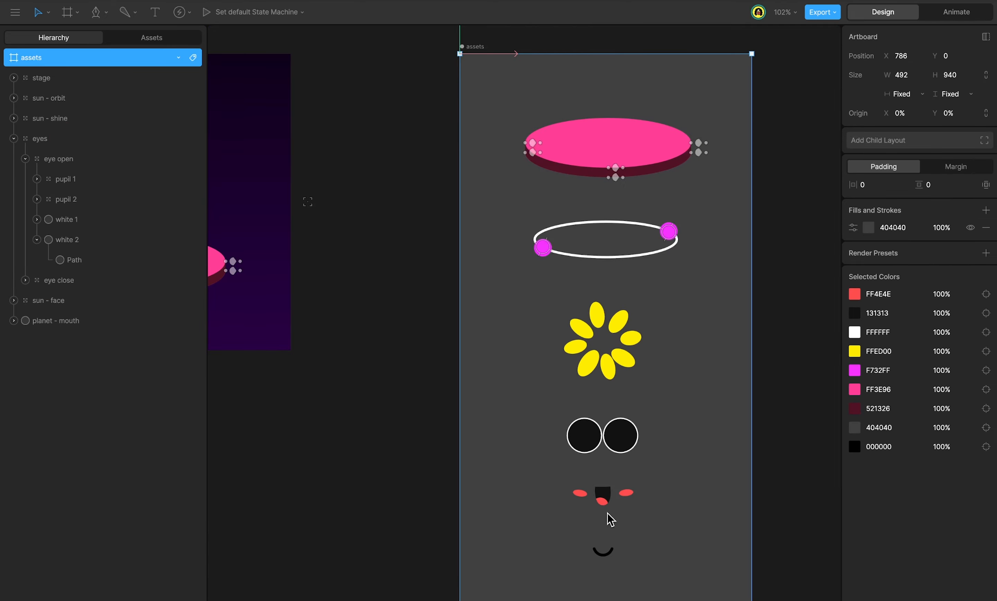
left_click(605, 508)
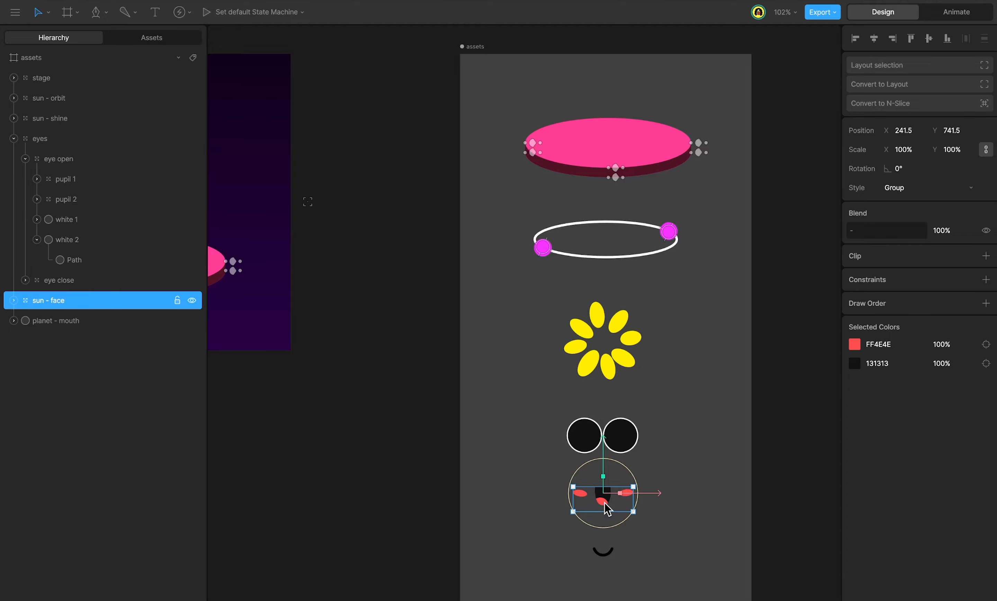
left_click_drag(387, 347, 649, 423)
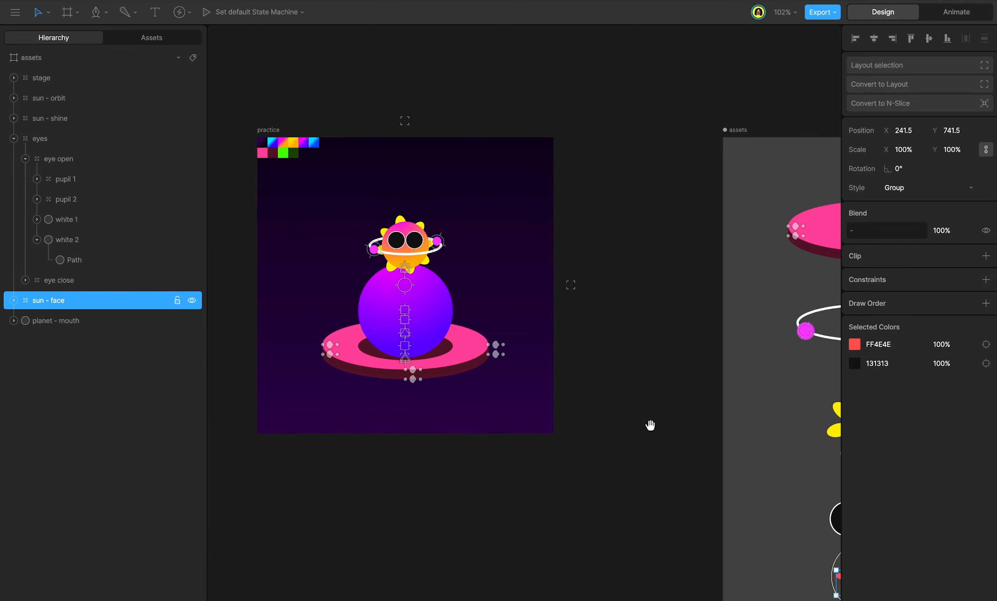
left_click(275, 133)
scroll(312, 245, "up", 5)
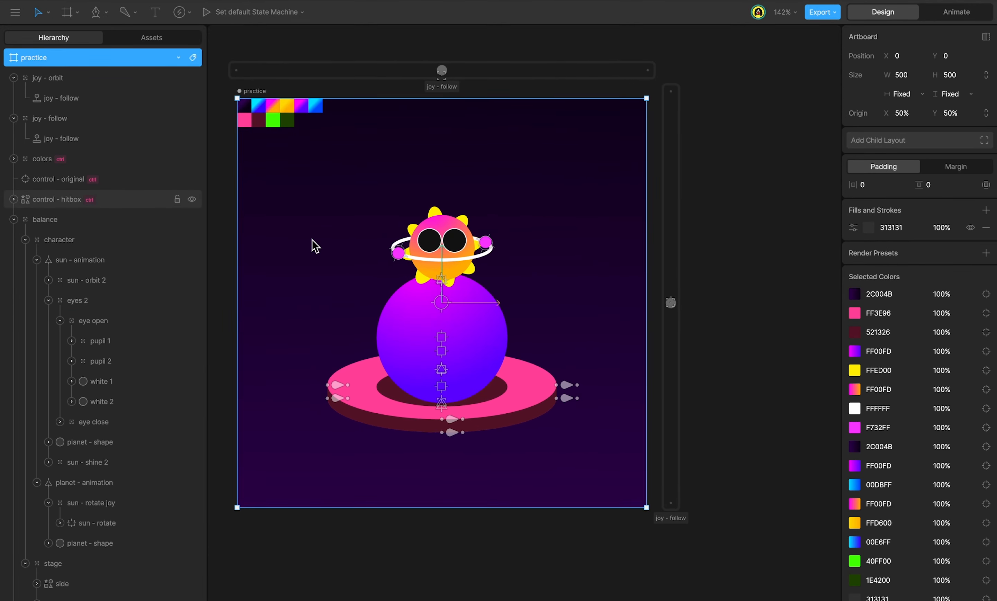
left_click(48, 301)
left_click(78, 307)
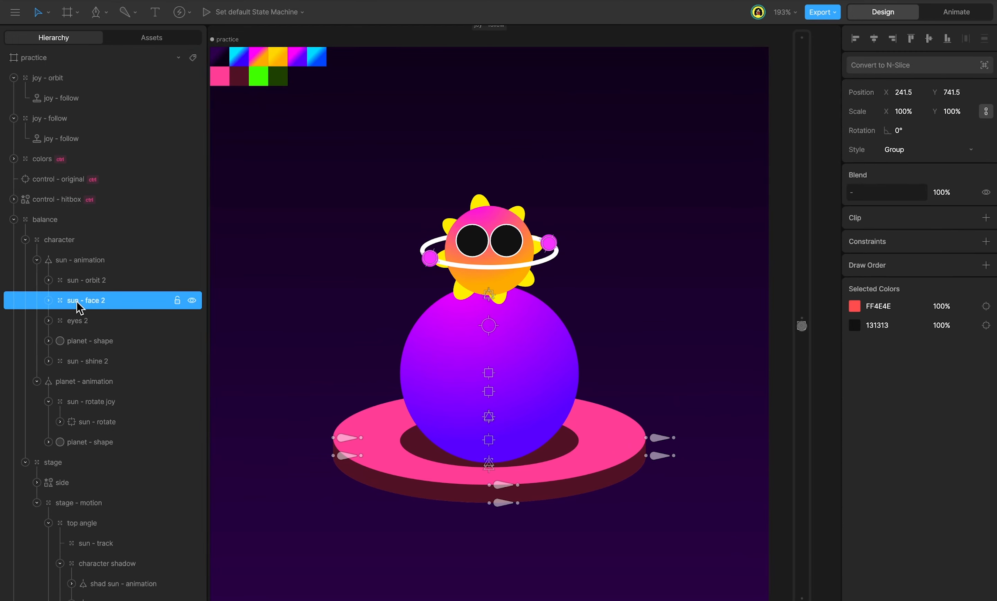
Reset sun - face 2 to X 0, Y 0 and raise it over the sun to about Y -56
left_click(903, 92)
type("0")
key("Return")
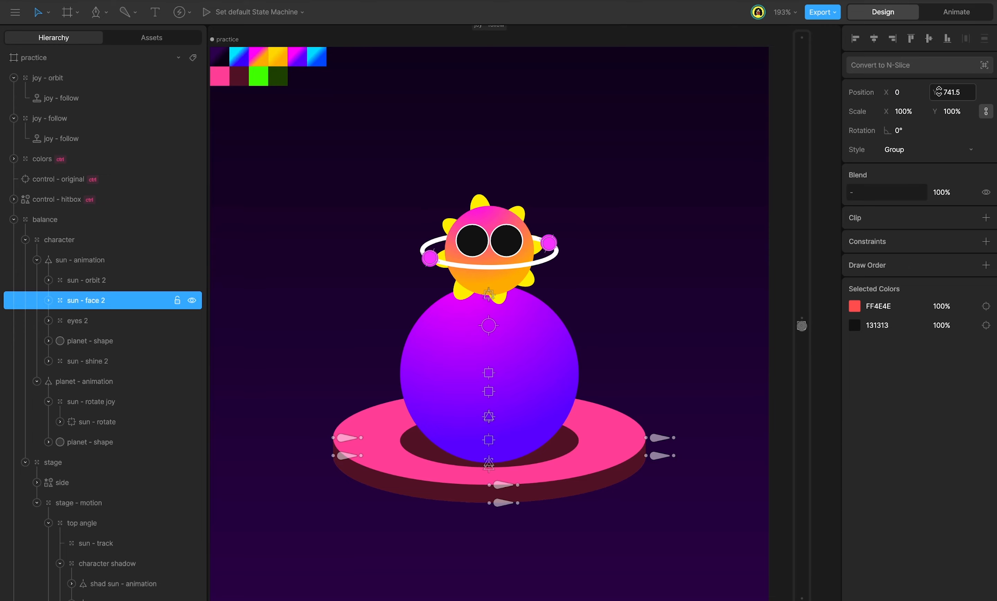
left_click(939, 92)
type("0")
key("Return")
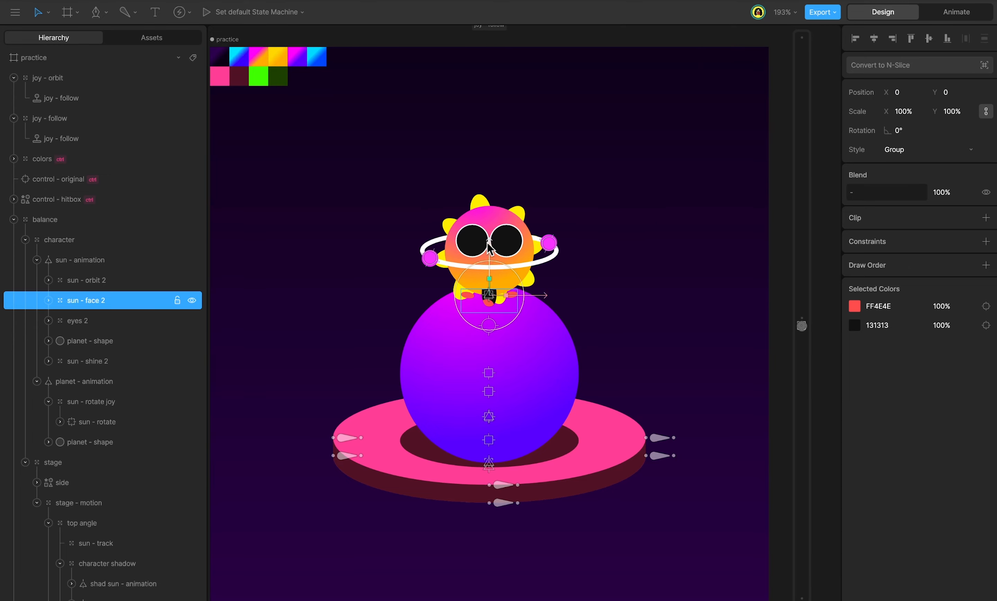
left_click_drag(490, 247, 489, 214)
scroll(486, 223, "up", 2)
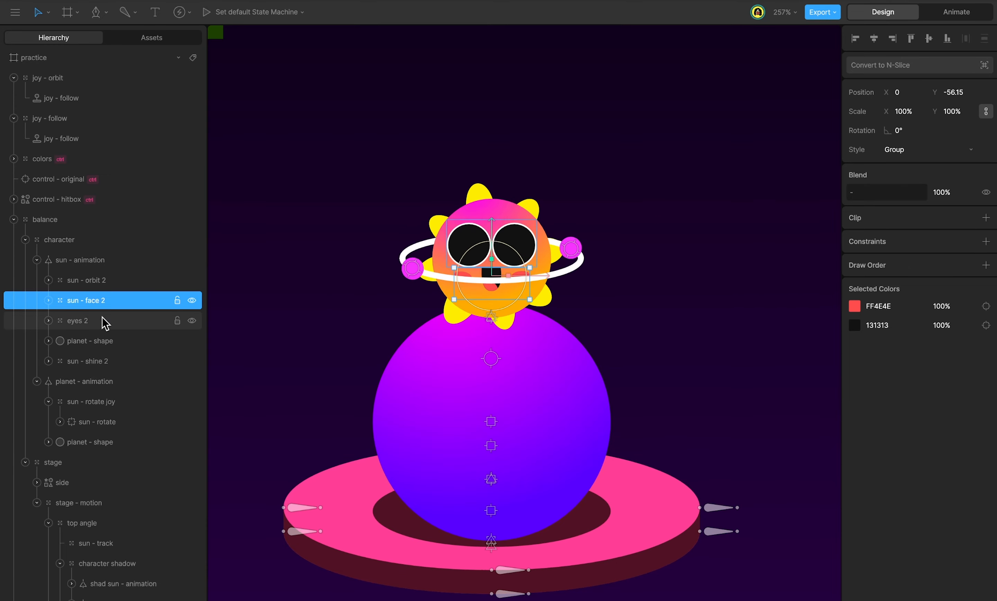
Group sun - face 2 with eyes 2 and name the new group sun - face
left_click(105, 321, "shift")
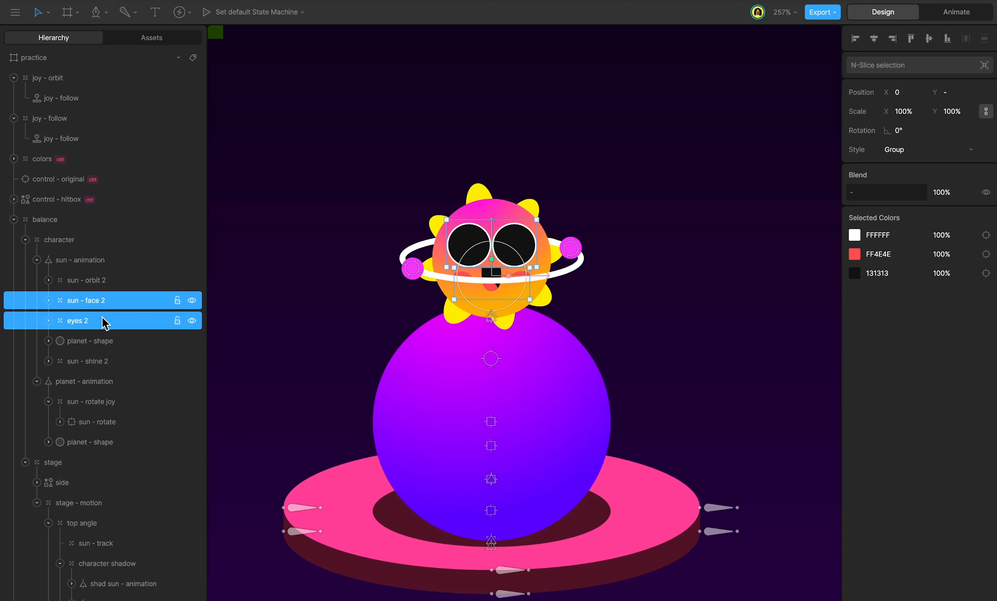
key("ctrl+g")
double_click(90, 301)
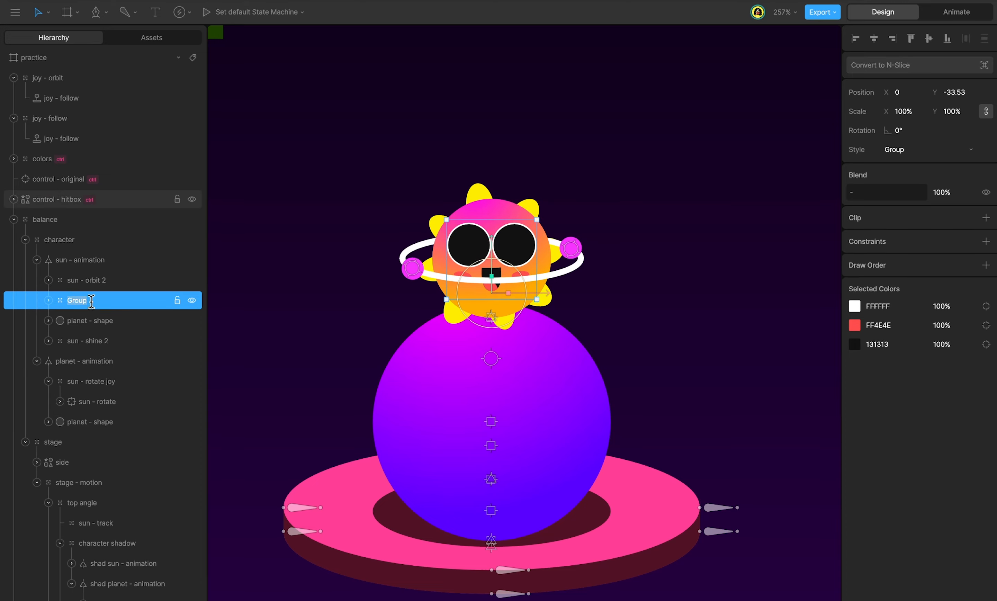
type("sun - face")
key("Return")
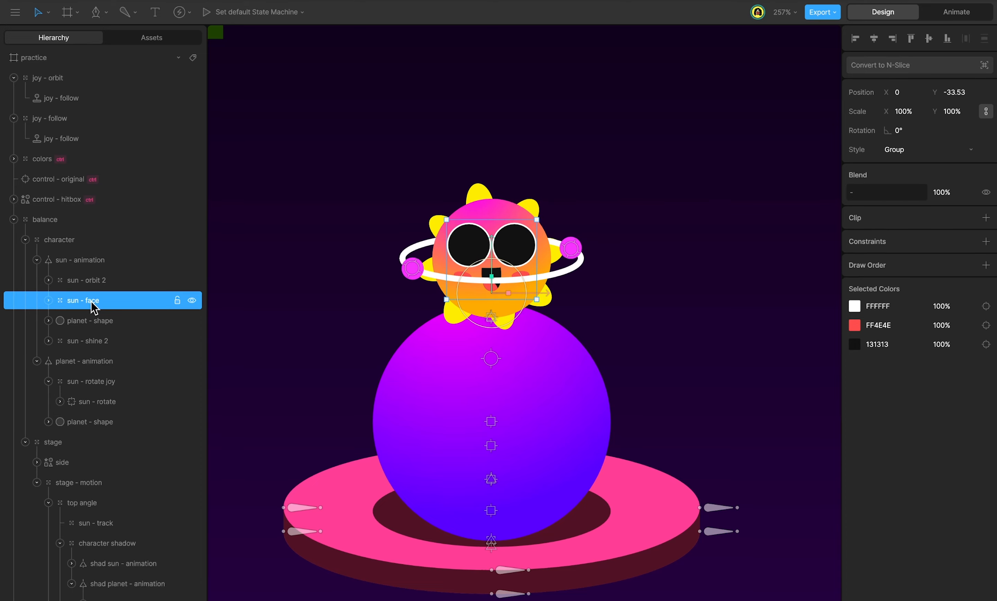
Move only the sun - face group's origin up to the middle of the sun, at about Y -81, keeping its artwork in place
scroll(491, 269, "up", 5)
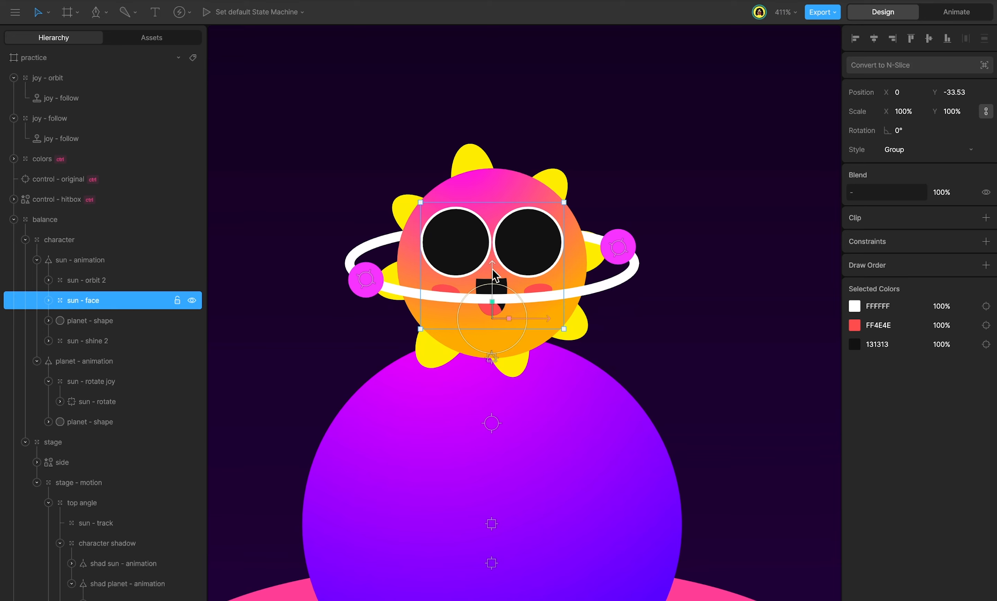
key("y")
left_click_drag(493, 269, 493, 206)
key("y")
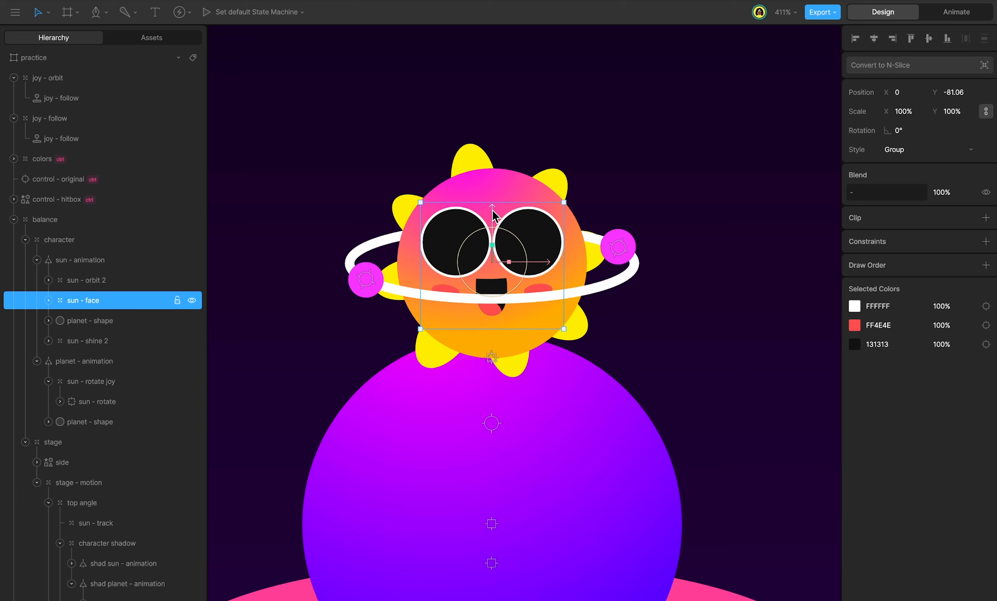
Add a Translation constraint to the sun - face group with Offset on, 5% strength and control - original as its target
left_click(986, 241)
left_click(950, 294)
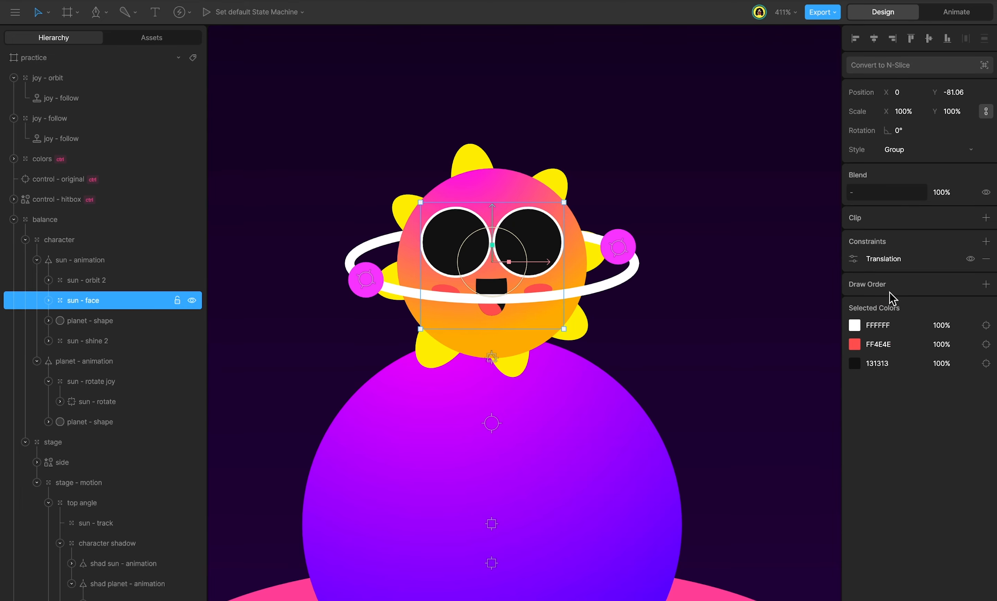
left_click(853, 261)
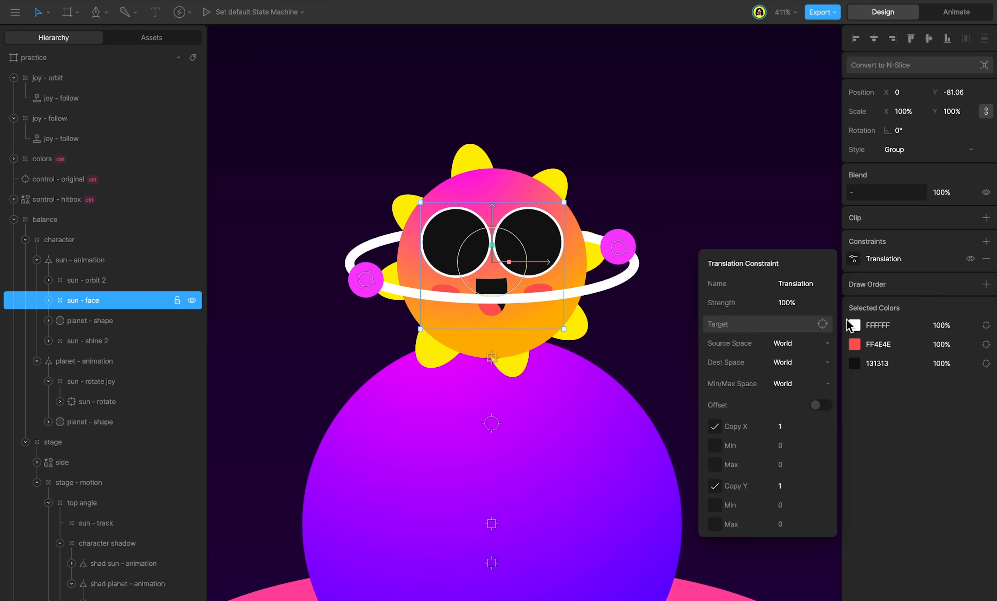
left_click(822, 405)
left_click(815, 302)
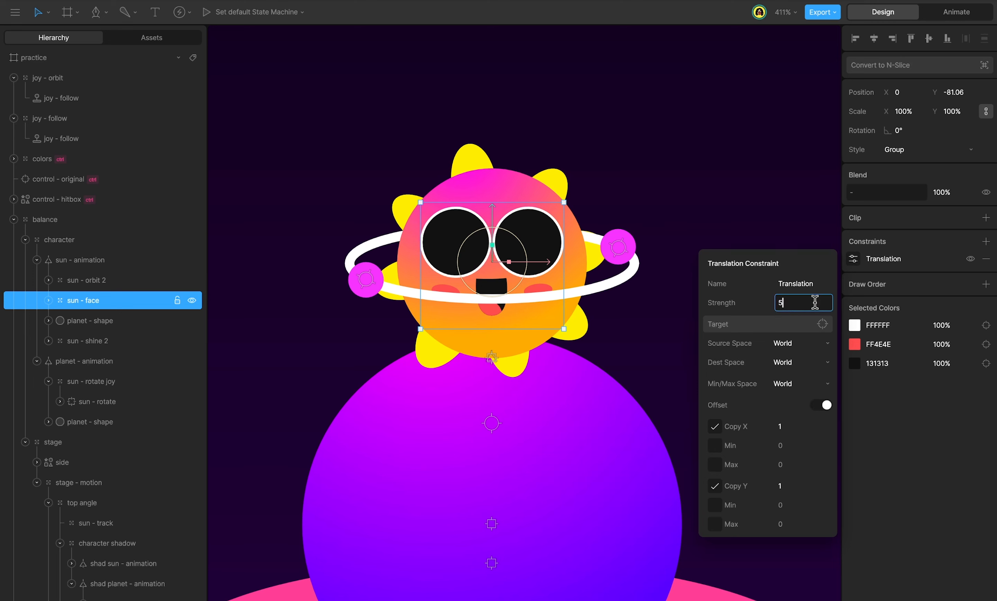
key("Return")
left_click(792, 328)
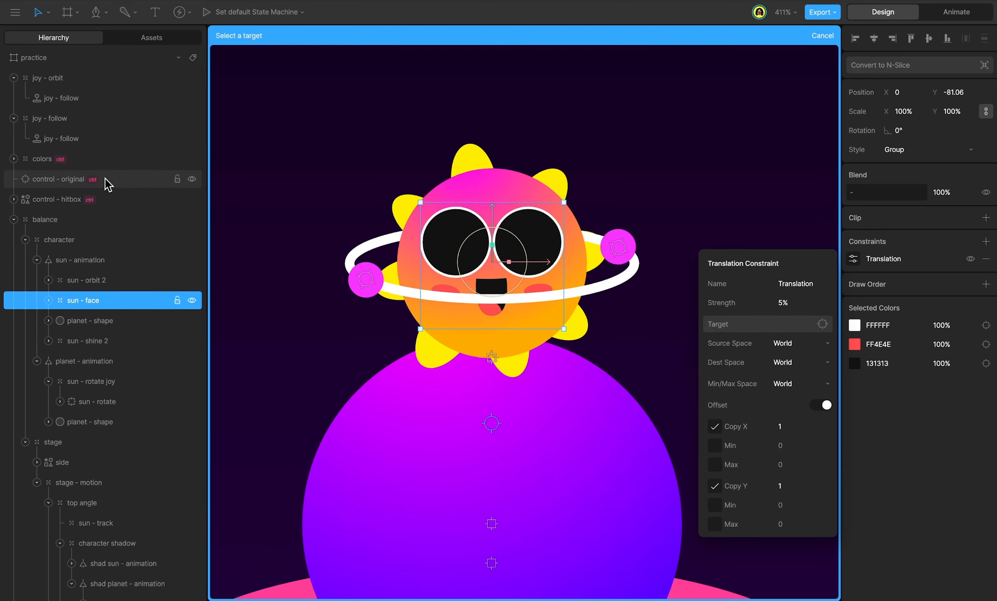
left_click(105, 199)
Preview State Machine 1 in animate mode to check how the sun face follows the pointer around the artboard
key("Tab")
scroll(530, 340, "down", 2)
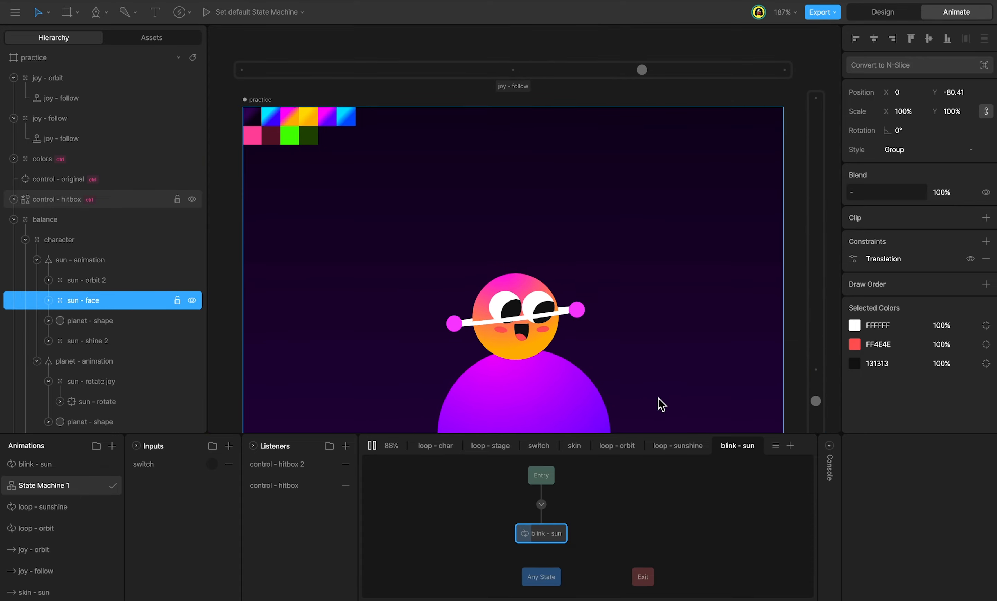
left_click_drag(632, 382, 646, 162)
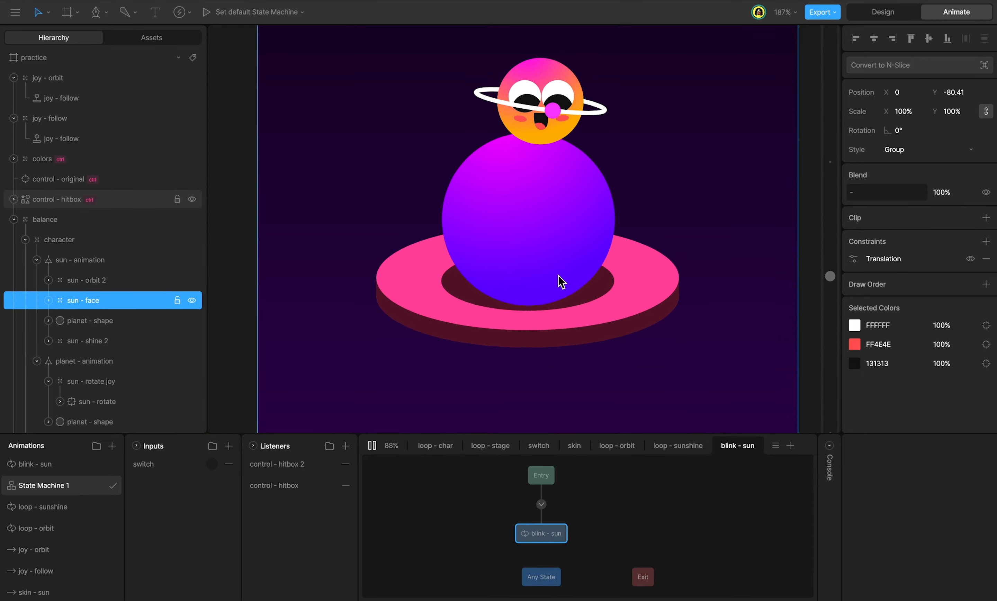
left_click_drag(712, 90, 732, 240)
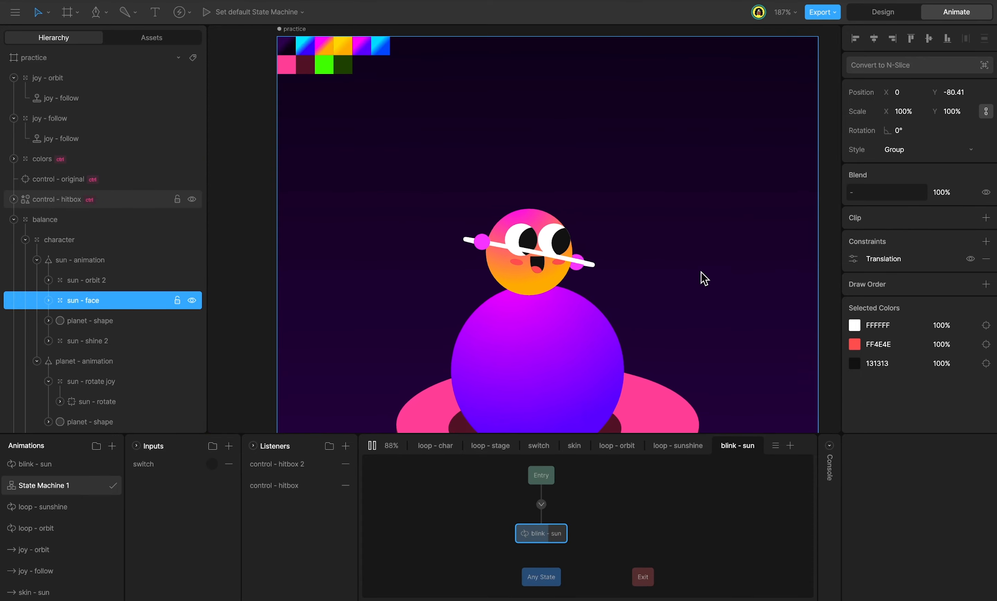
left_click_drag(558, 357, 541, 223)
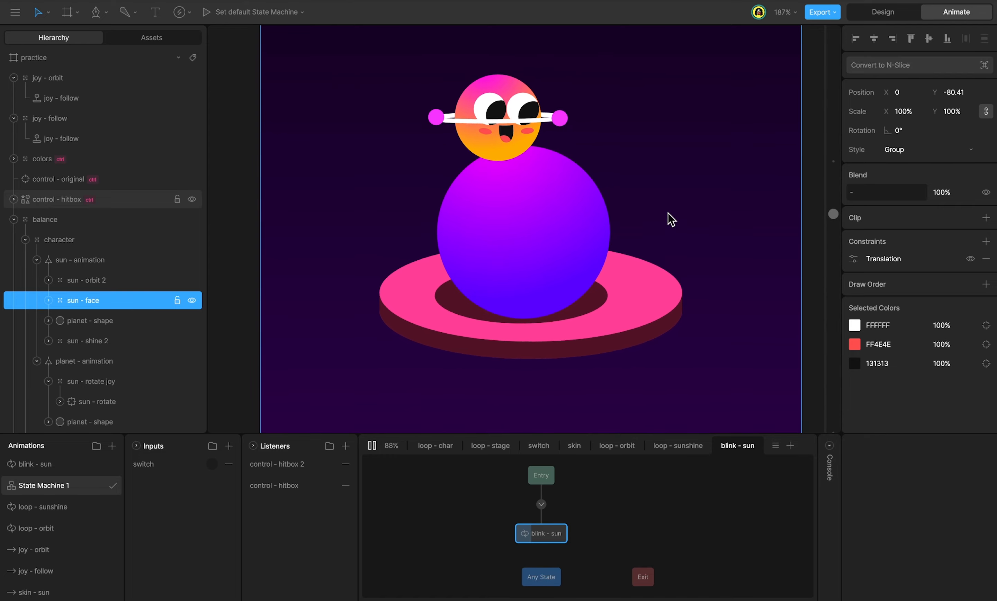
left_click_drag(670, 218, 667, 309)
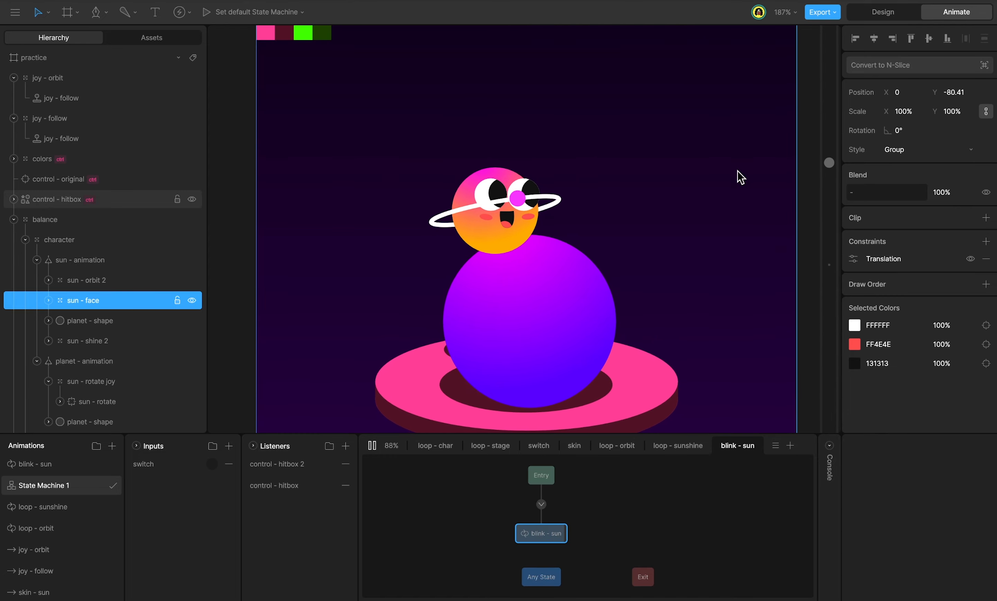
Key the sun - face group's opacity at 100% in skin - sun and at 0% in skin - planet
scroll(61, 569, "down", 1)
left_click(61, 569)
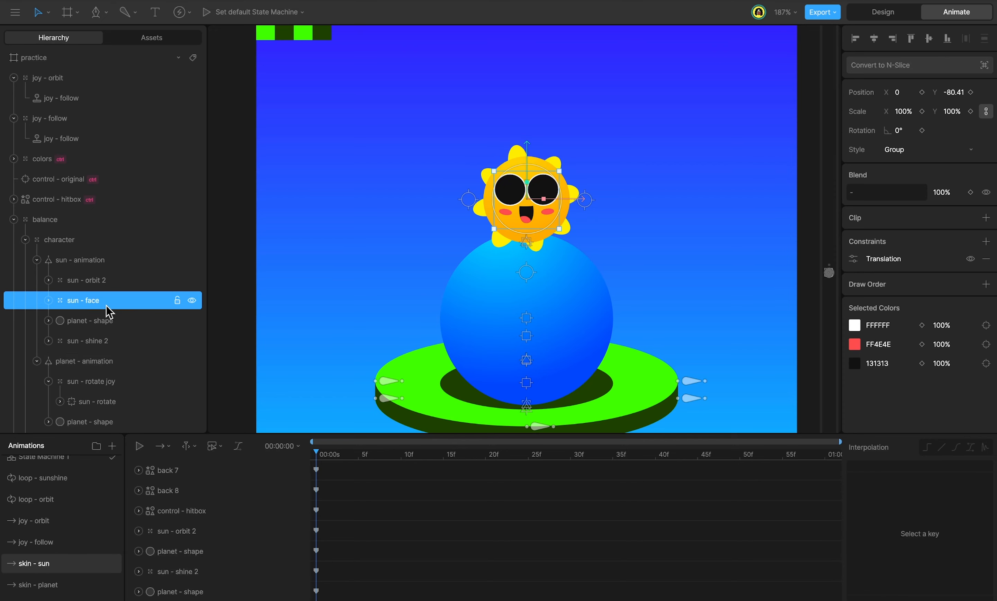
left_click(970, 193)
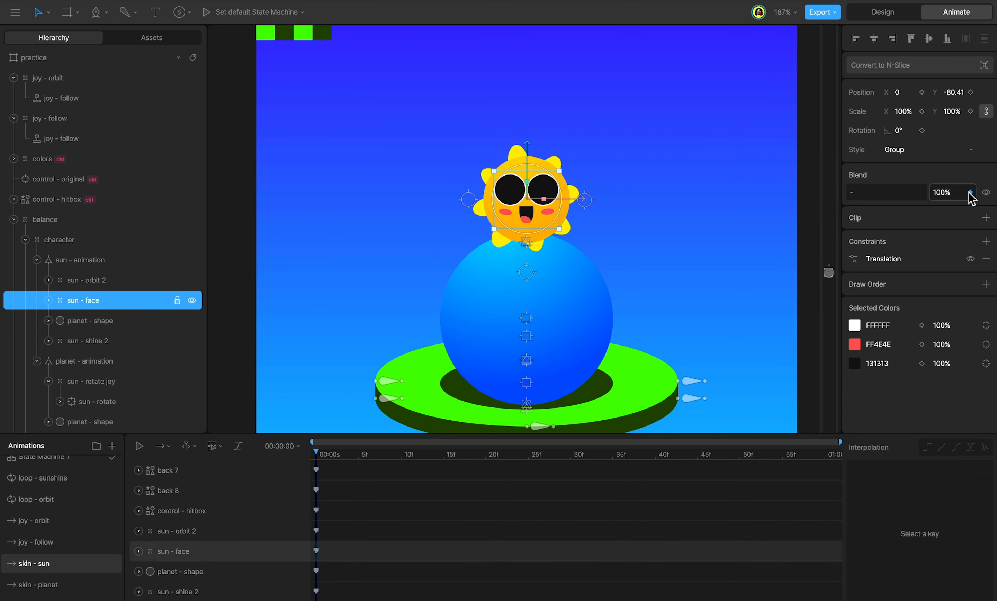
left_click(77, 588)
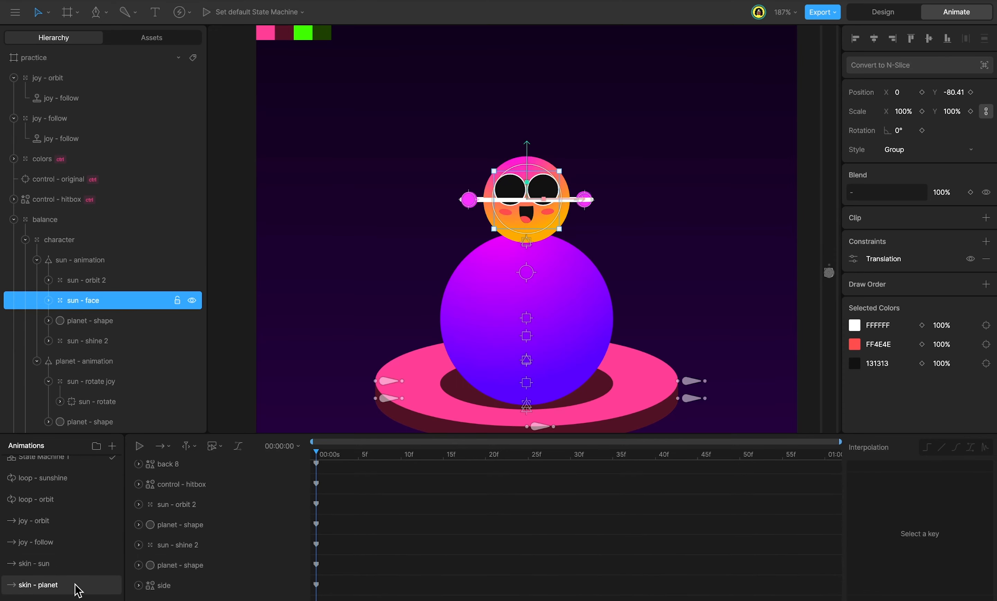
left_click(958, 199)
type("0")
key("Return")
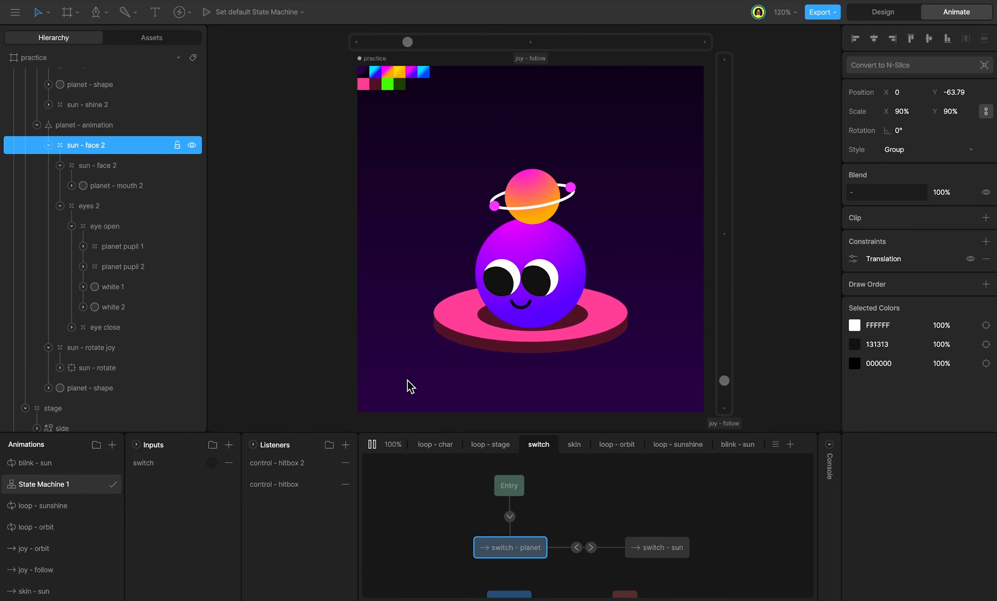
Duplicate the sun - face group and lower the copy onto the planet, to about Y 137
left_click(398, 229)
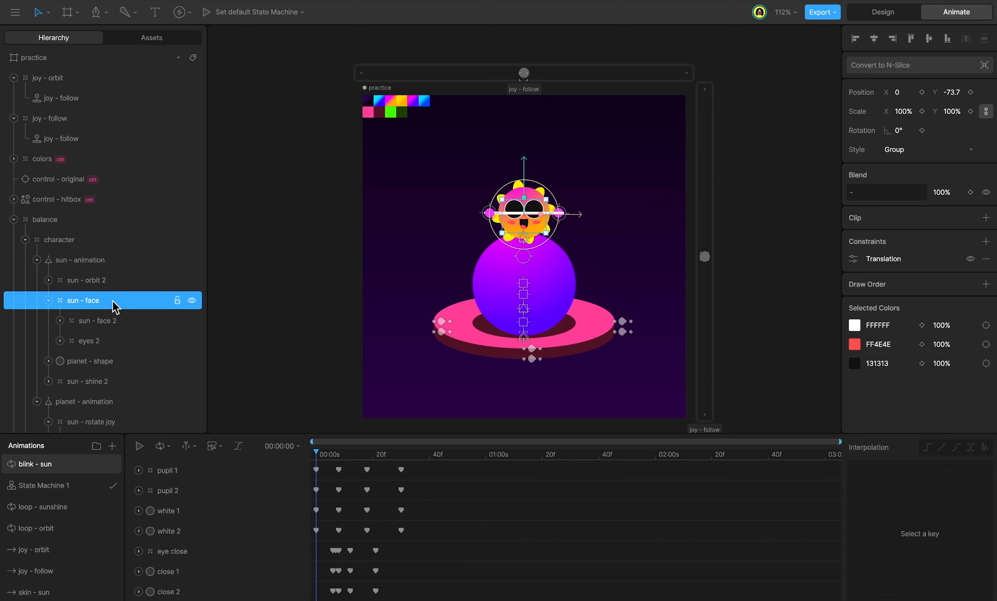
key("ctrl+d")
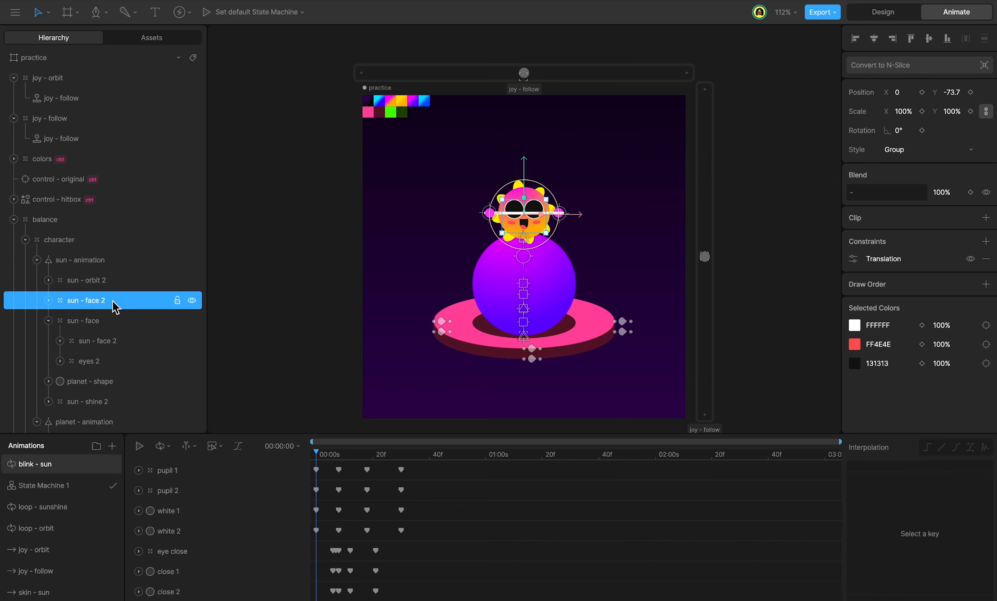
key("Tab")
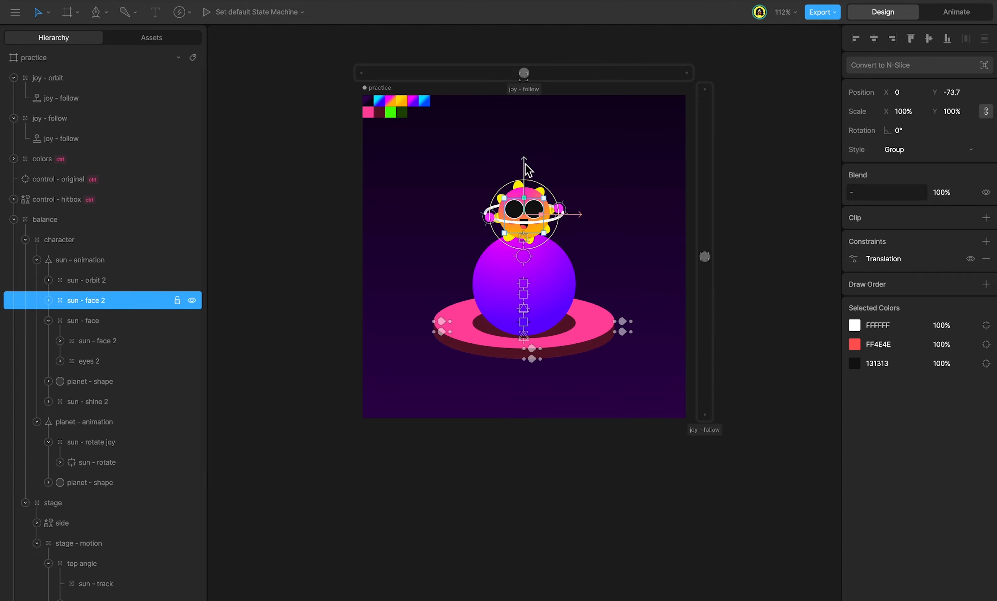
left_click_drag(525, 191, 525, 258)
key("Tab")
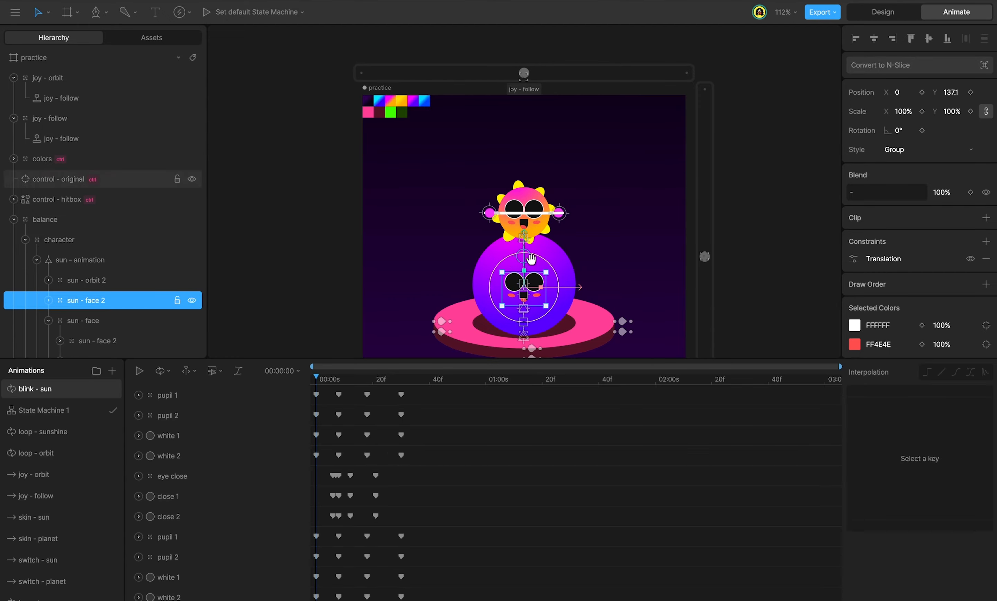
Nest sun - face 2 inside planet - animation, above sun - rotate joy, and set its scale to 90%
left_click_drag(327, 380, 299, 388)
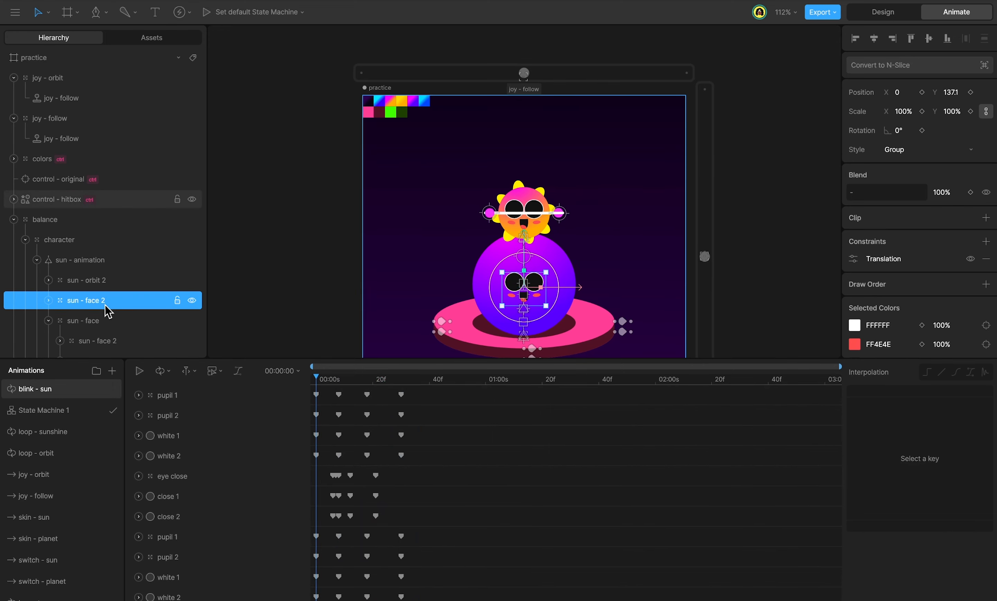
key("Tab")
left_click_drag(105, 305, 109, 379)
scroll(119, 371, "down", 1)
scroll(119, 372, "down", 1)
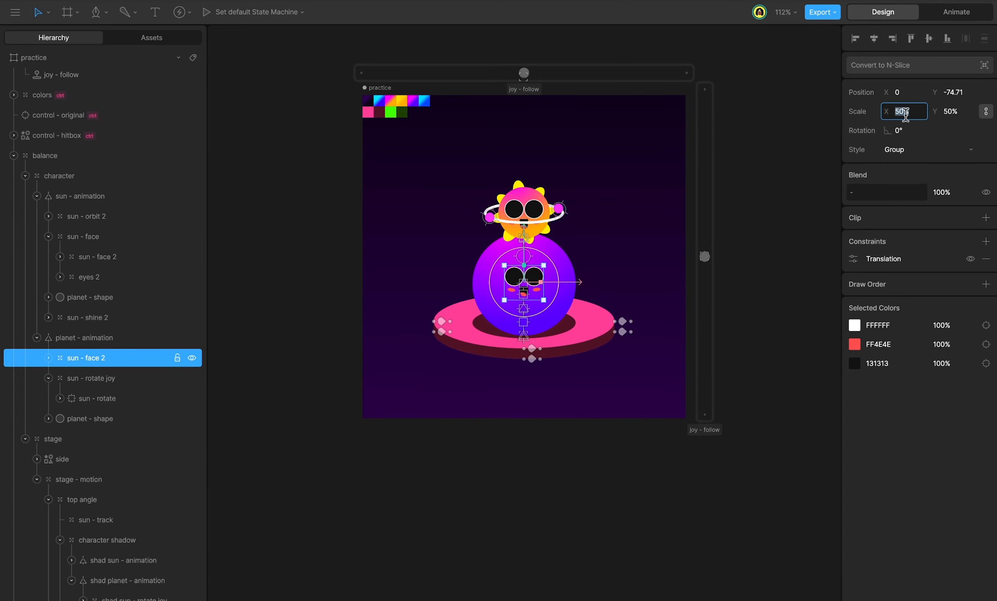
type("90")
key("Return")
key("Tab")
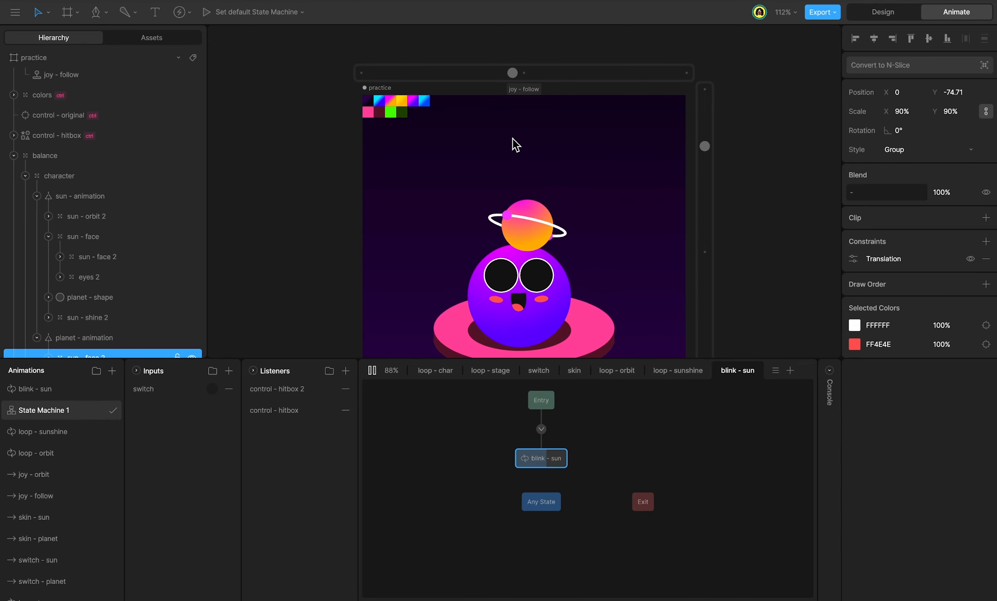
Copy planet - mouth from the assets artboard into the planet's inner sun - face 2 group, above mouth, at X 0, Y 0
key("Tab")
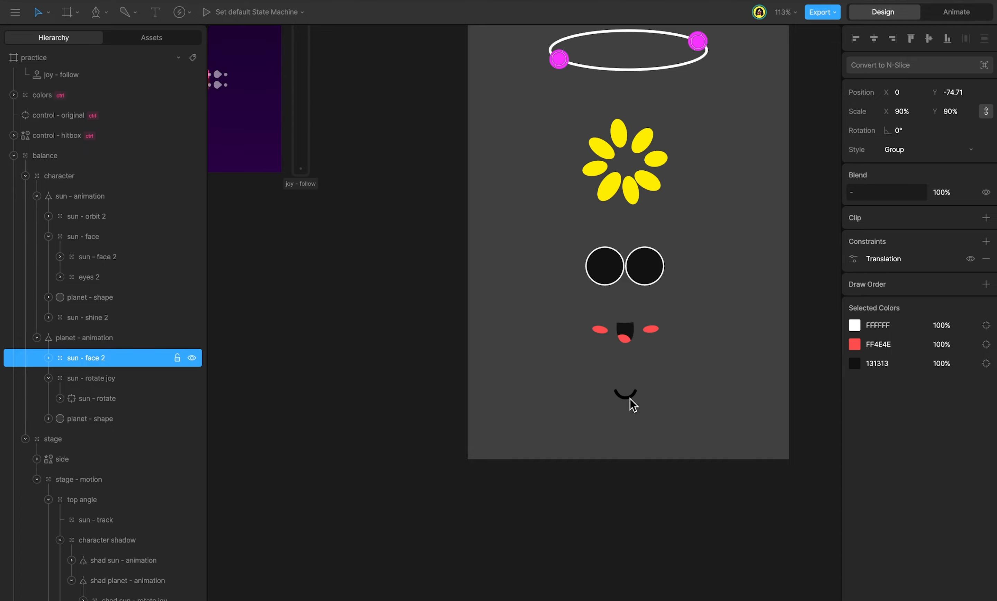
left_click(628, 395)
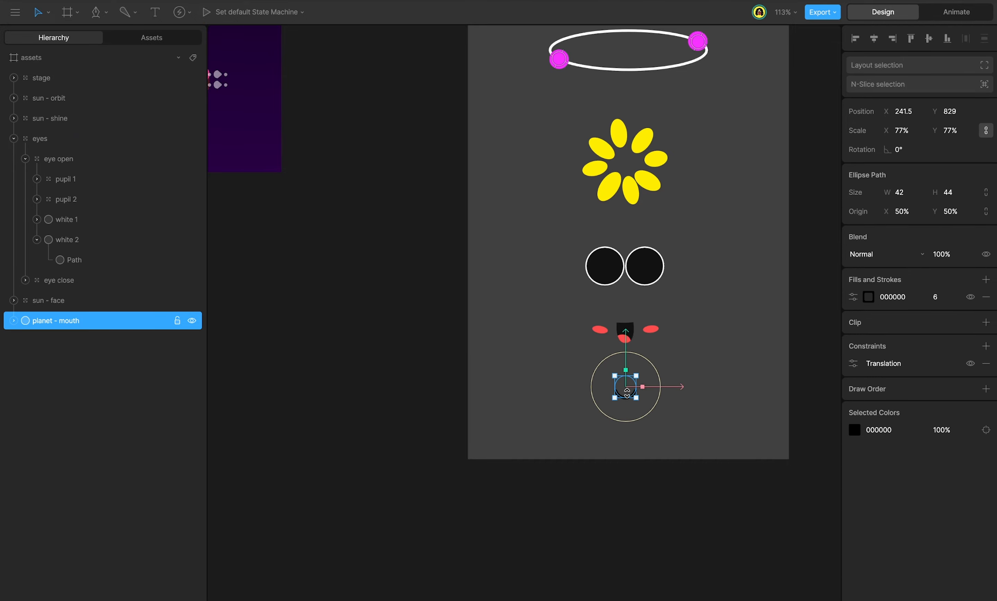
left_click_drag(415, 184, 762, 401)
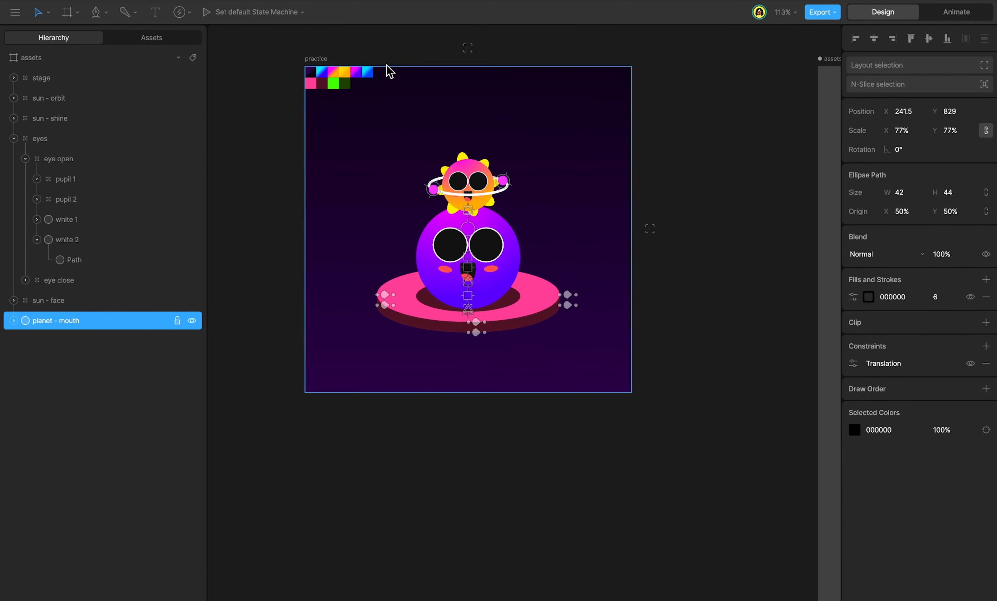
left_click(319, 59)
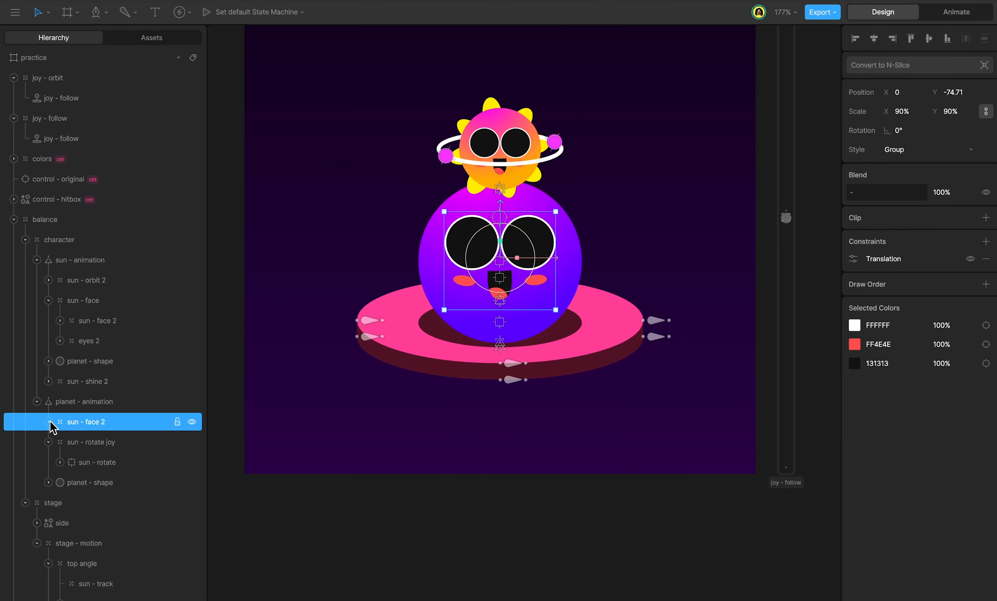
left_click(50, 422)
left_click(103, 467)
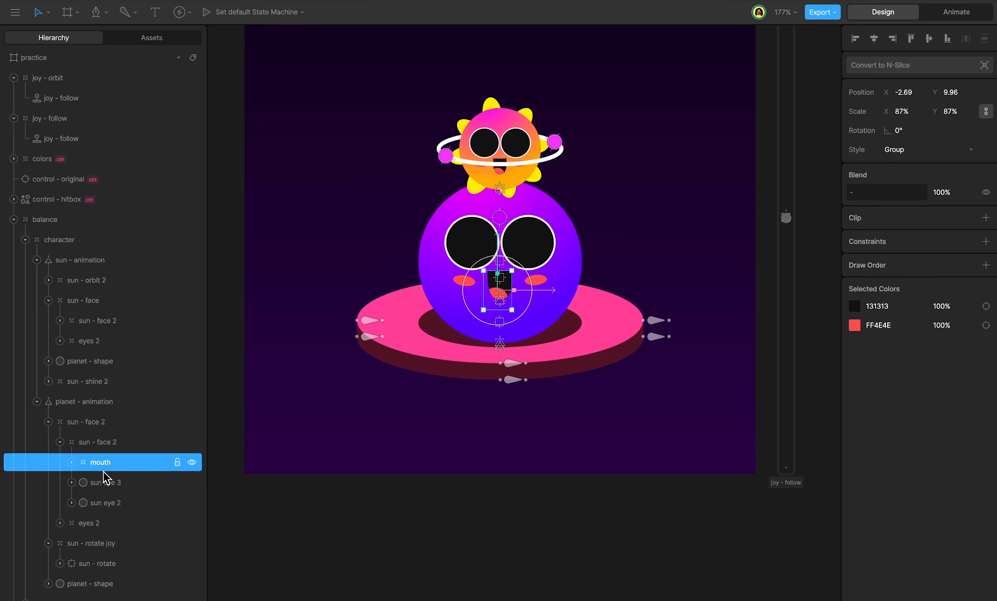
key("ctrl+v")
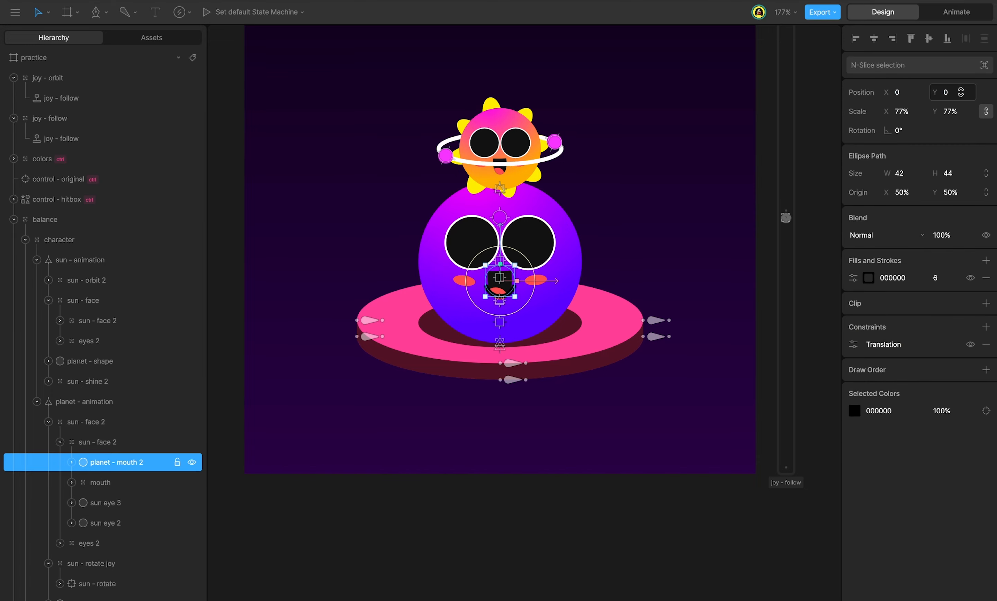
Raise planet - mouth 2 to about Y -10.5 and delete the planet face's mouth, sun eye 3 and sun eye 2
scroll(486, 257, "up", 5)
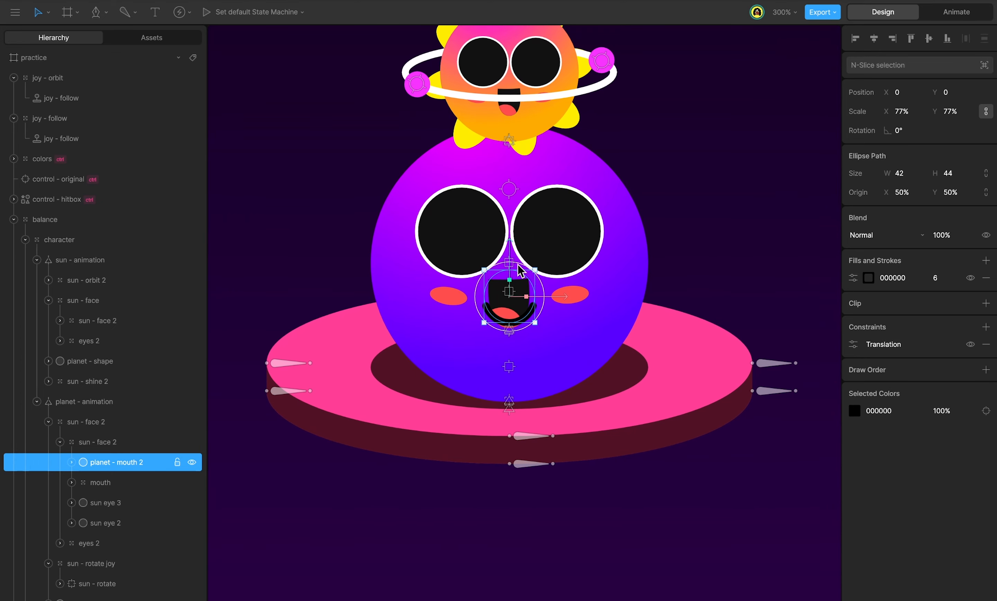
left_click_drag(511, 258, 510, 238)
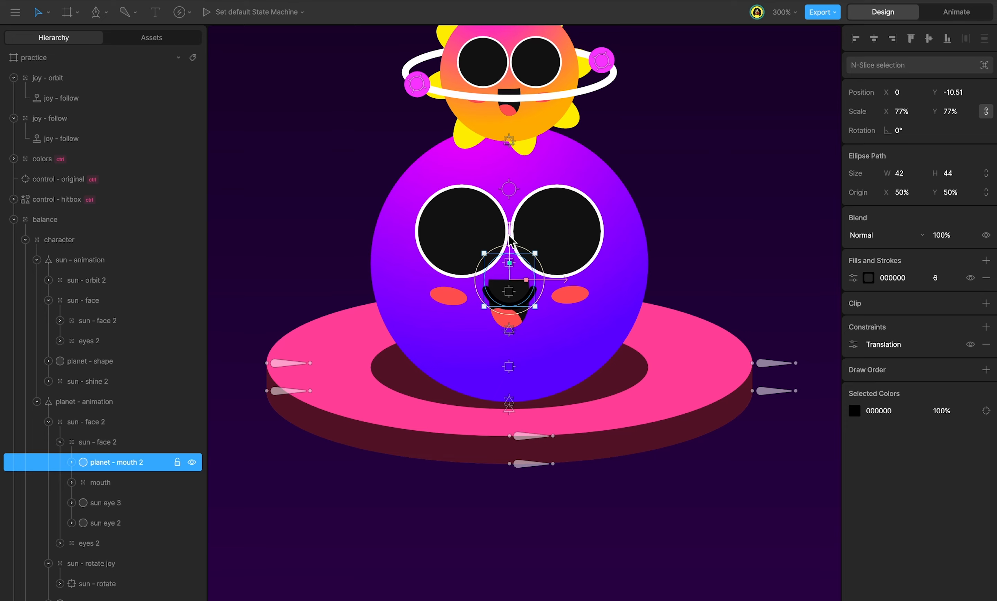
left_click(115, 483)
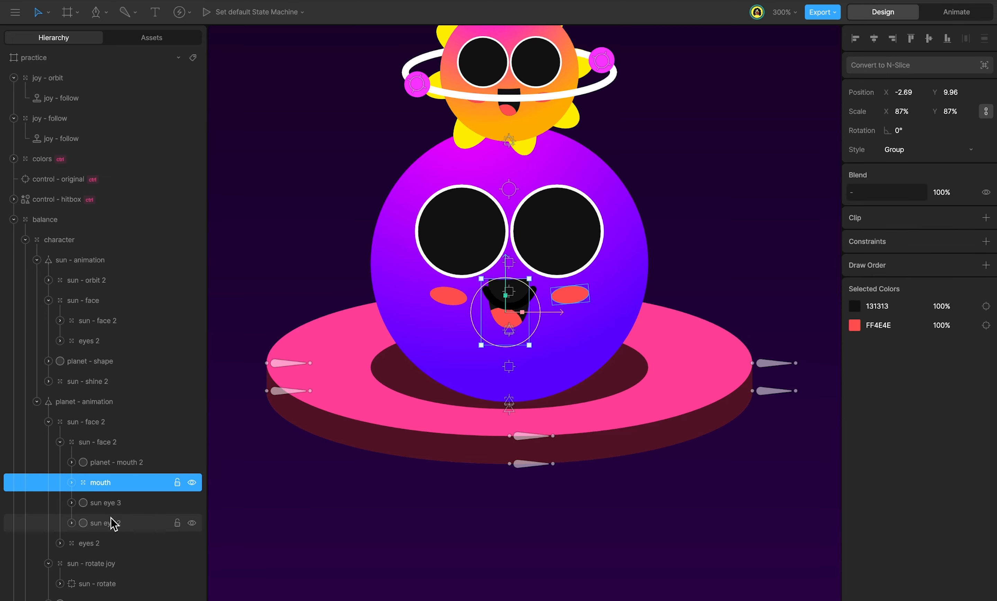
left_click(114, 523, "shift")
key("Delete")
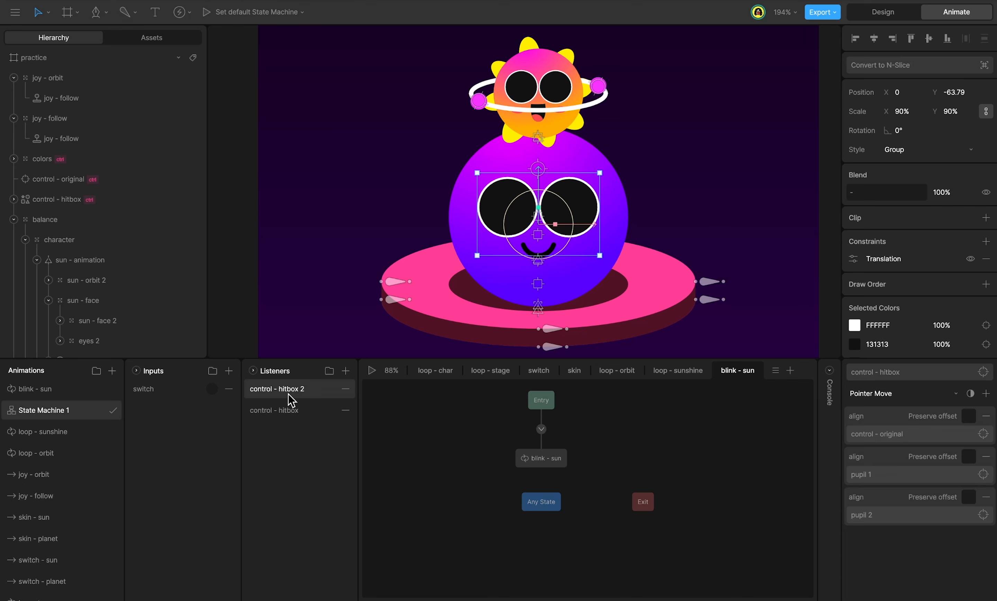
Add an Align Target action to the control - hitbox 2 listener, targeting pupil 1 inside the planet's sun - face 2 group
left_click(986, 393)
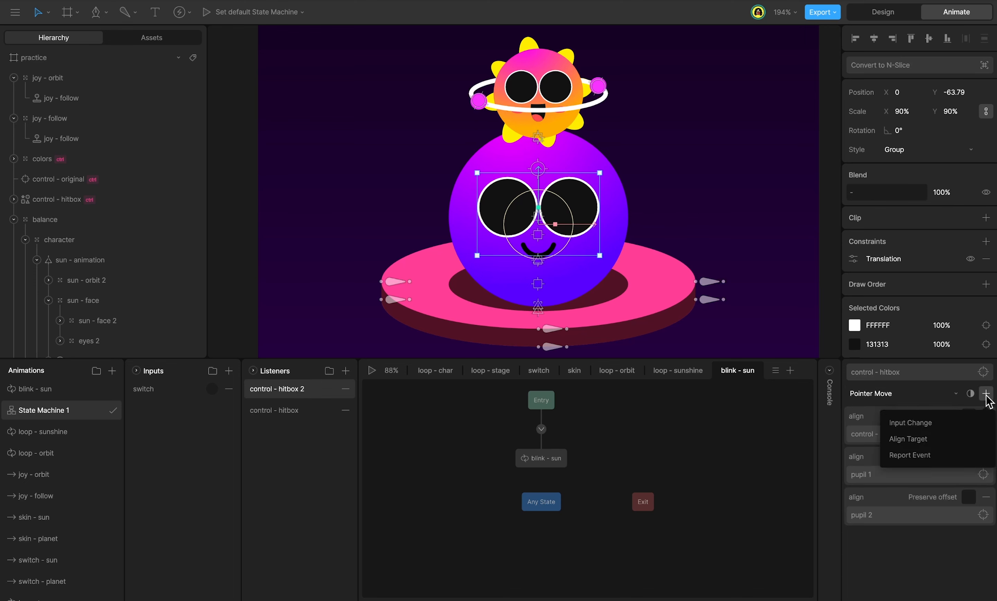
left_click(968, 439)
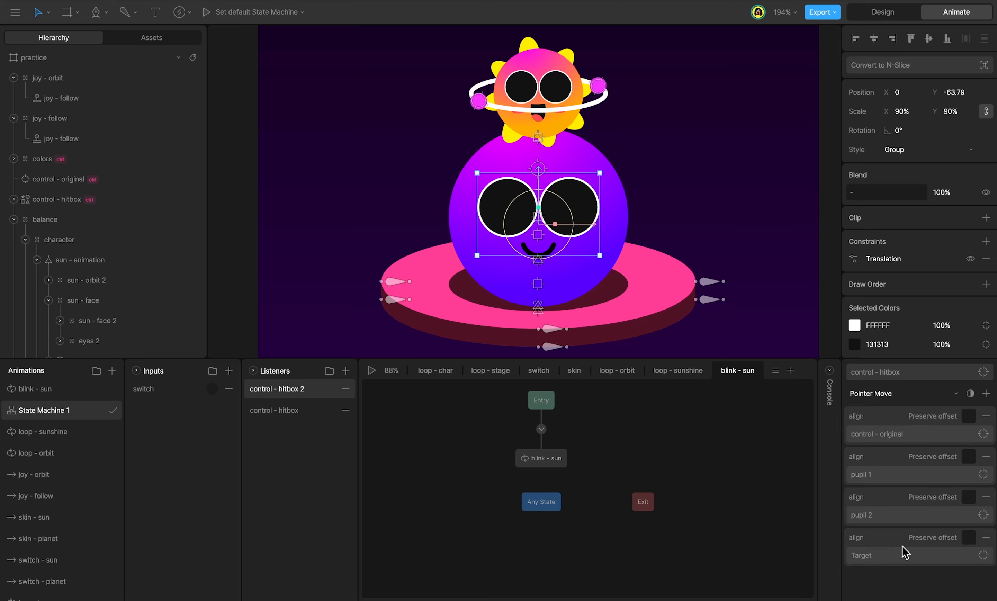
left_click(899, 558)
scroll(112, 305, "down", 3)
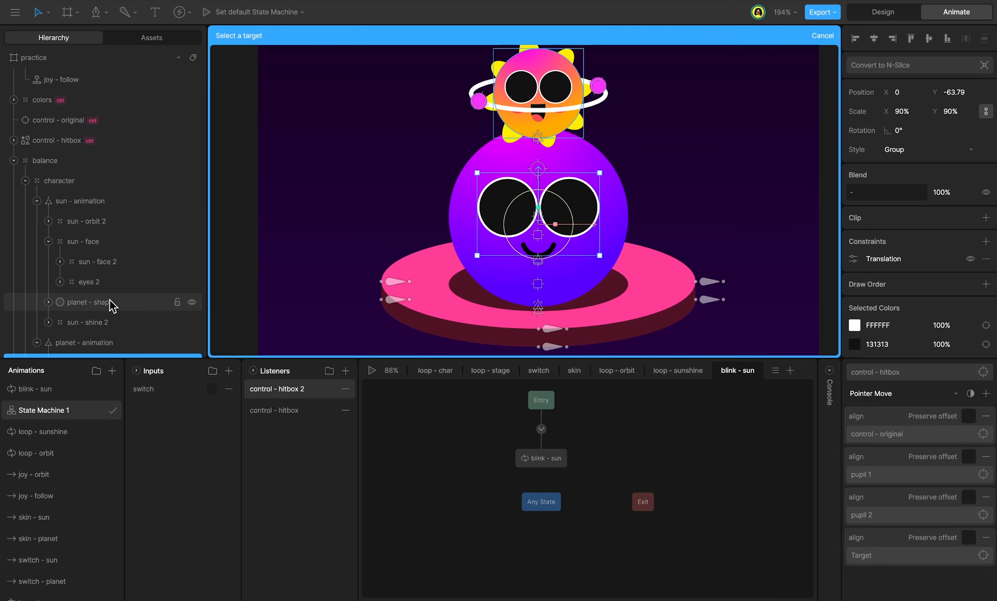
scroll(111, 305, "down", 8)
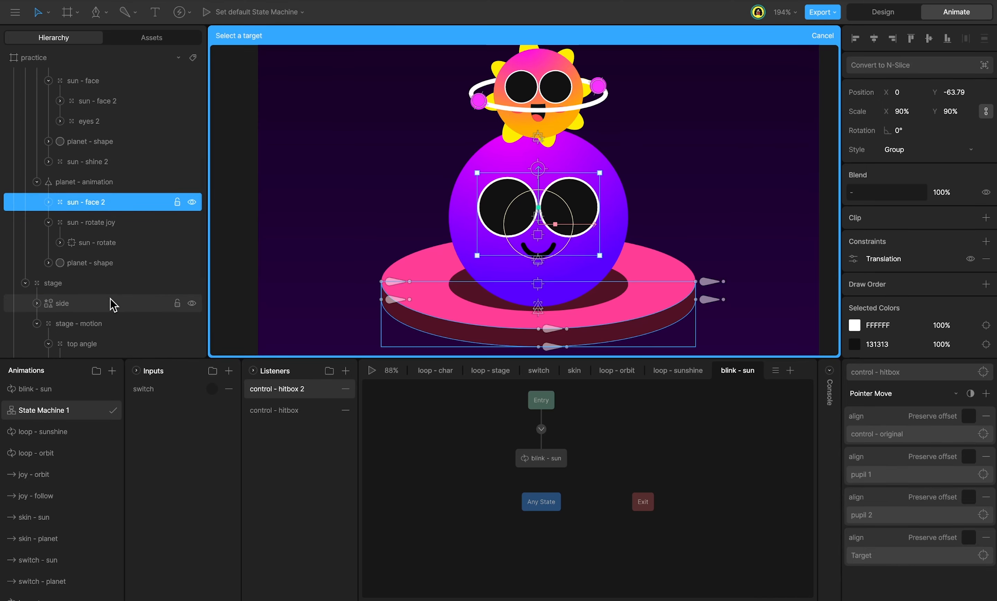
left_click(48, 202)
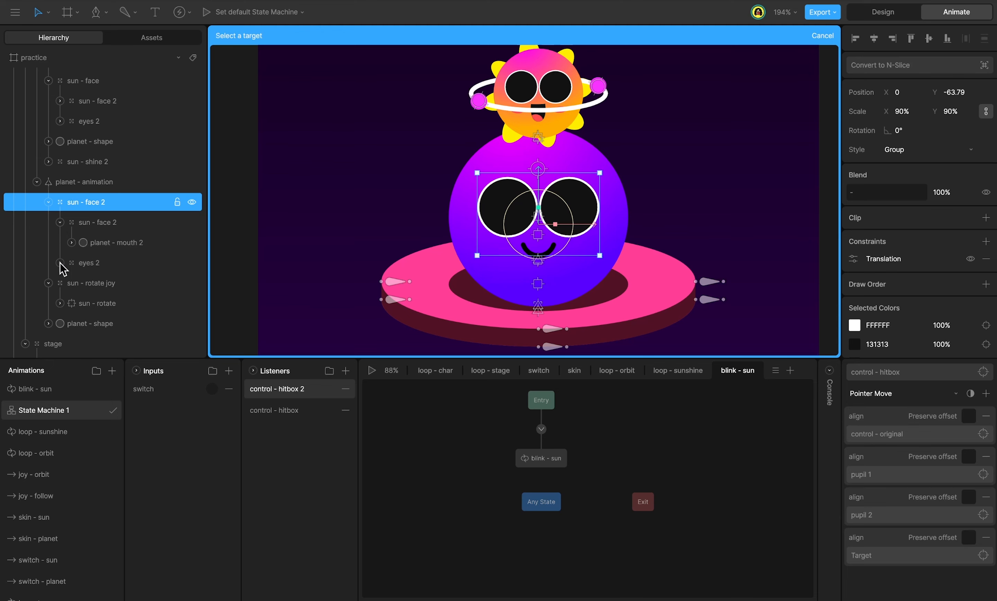
scroll(73, 286, "down", 3)
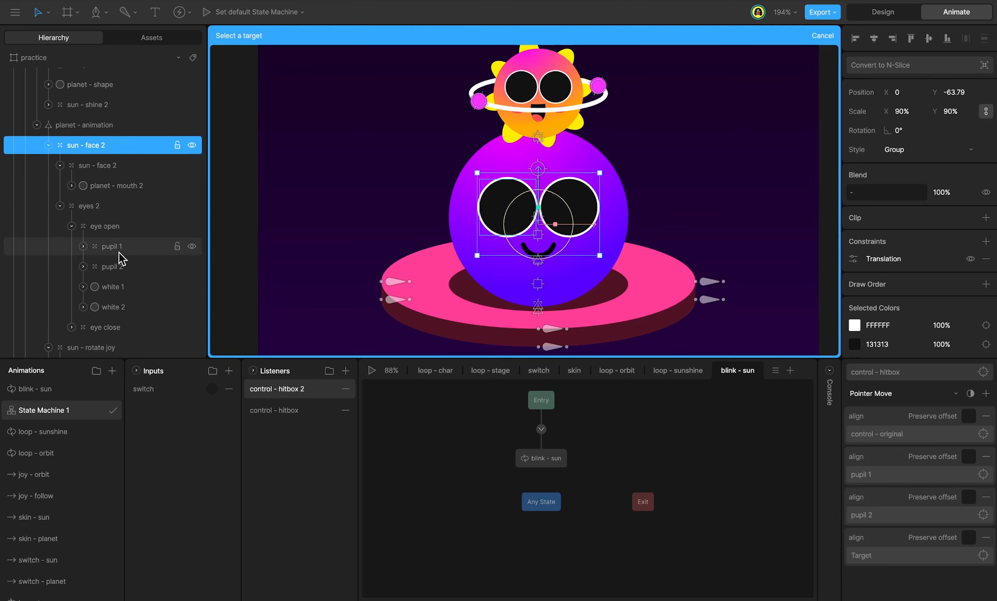
left_click(108, 248)
Add another Align Target action to control - hitbox 2, targeting the planet face's pupil 2
left_click(277, 400)
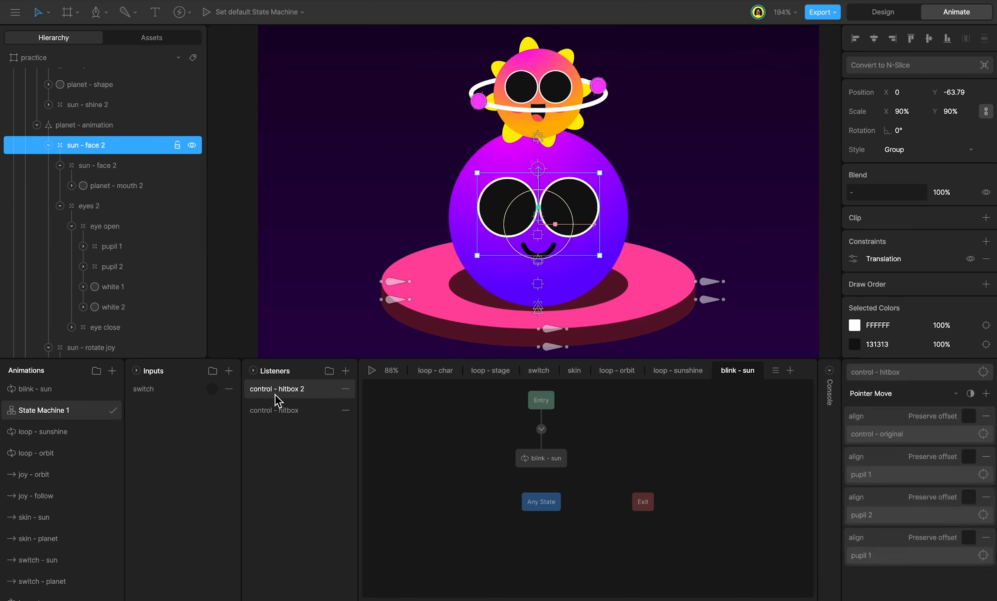
left_click(986, 393)
left_click(958, 422)
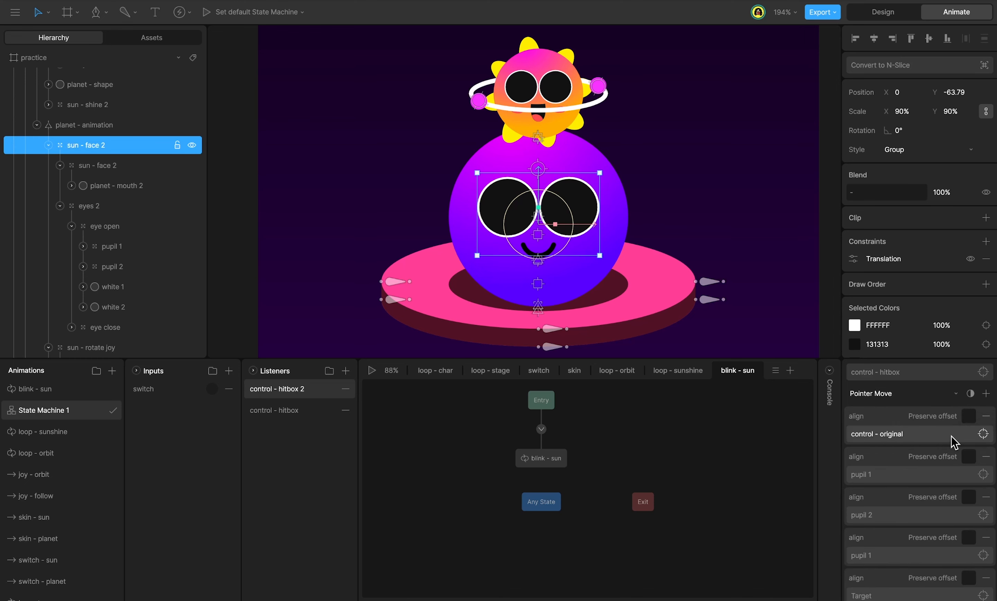
left_click(892, 596)
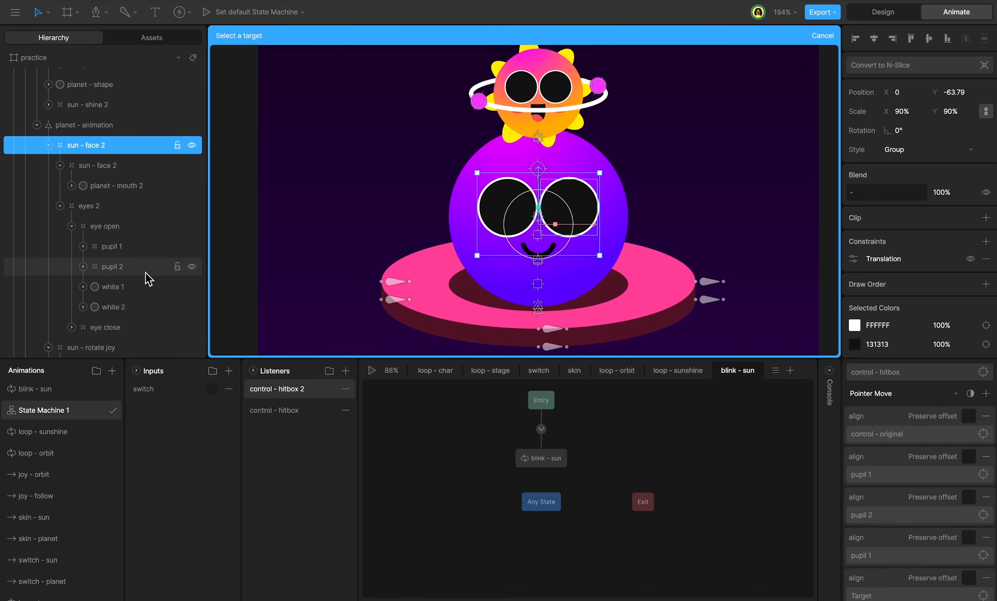
left_click(127, 270)
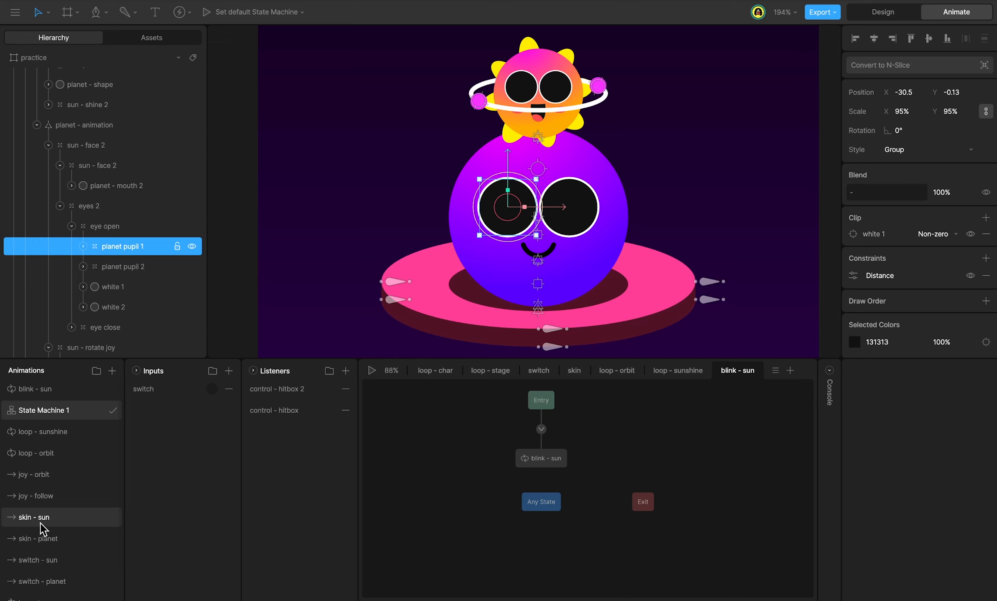
Key the opacity of the planet's sun - face 2 group at 0% in skin - sun and 100% in skin - planet
left_click(41, 518)
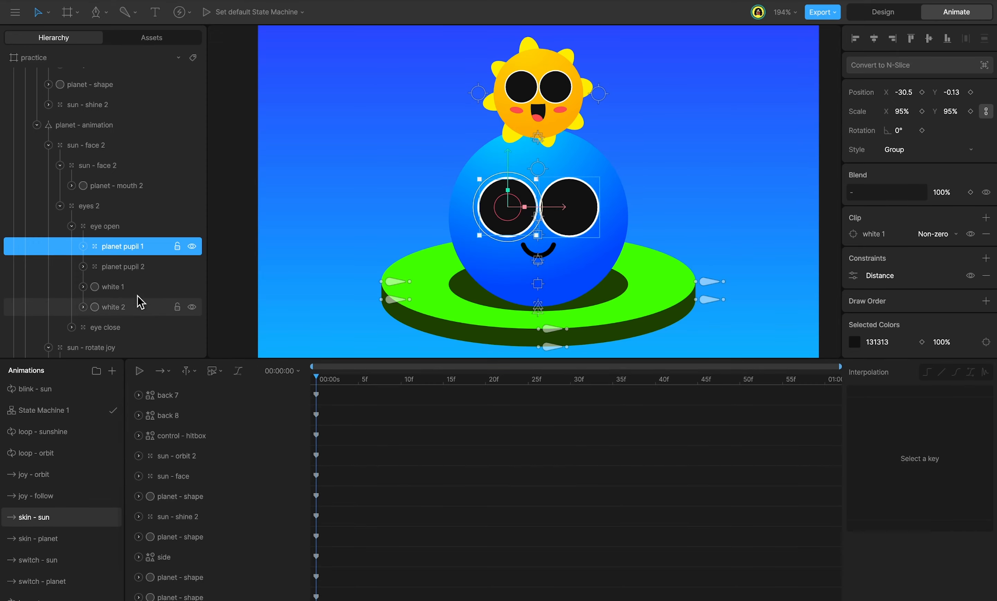
left_click(102, 147)
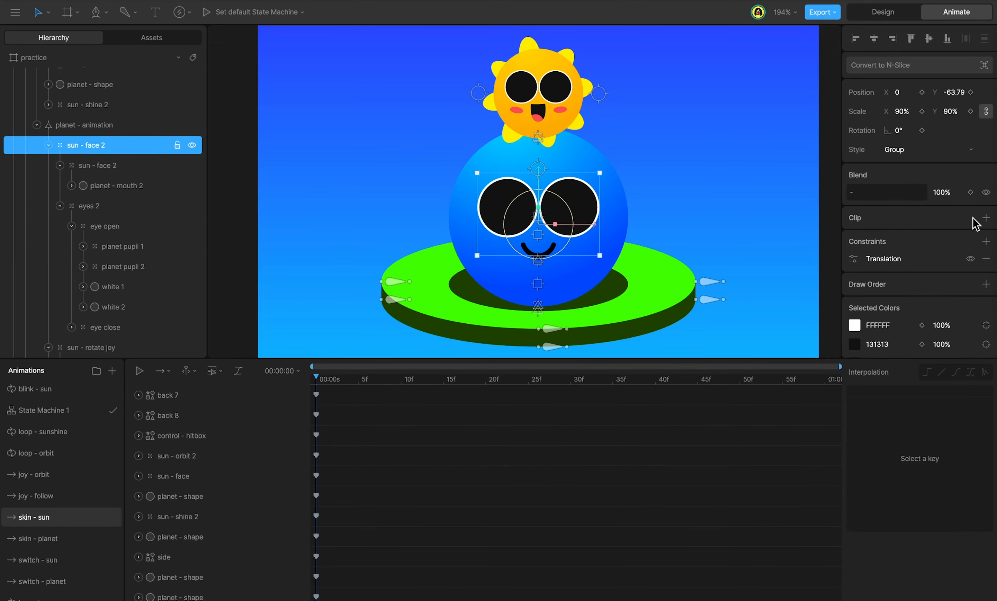
left_click_drag(944, 193, 903, 470)
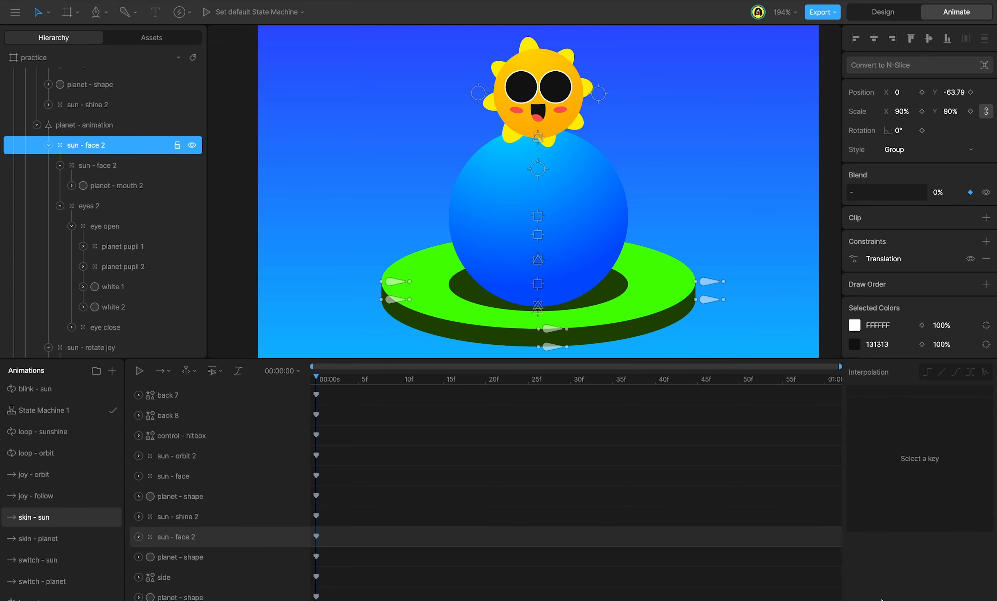
left_click(75, 541)
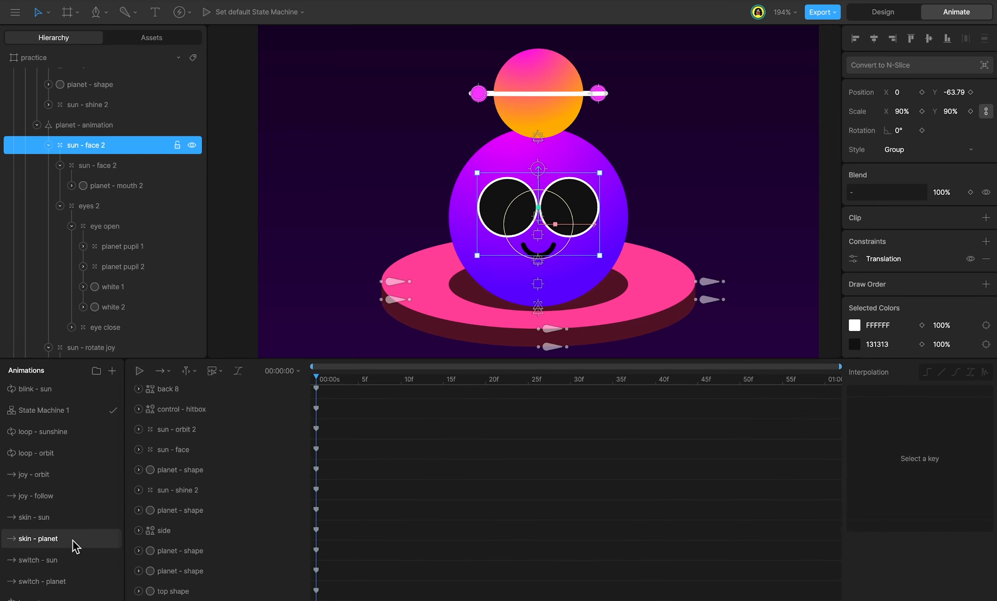
left_click(970, 192)
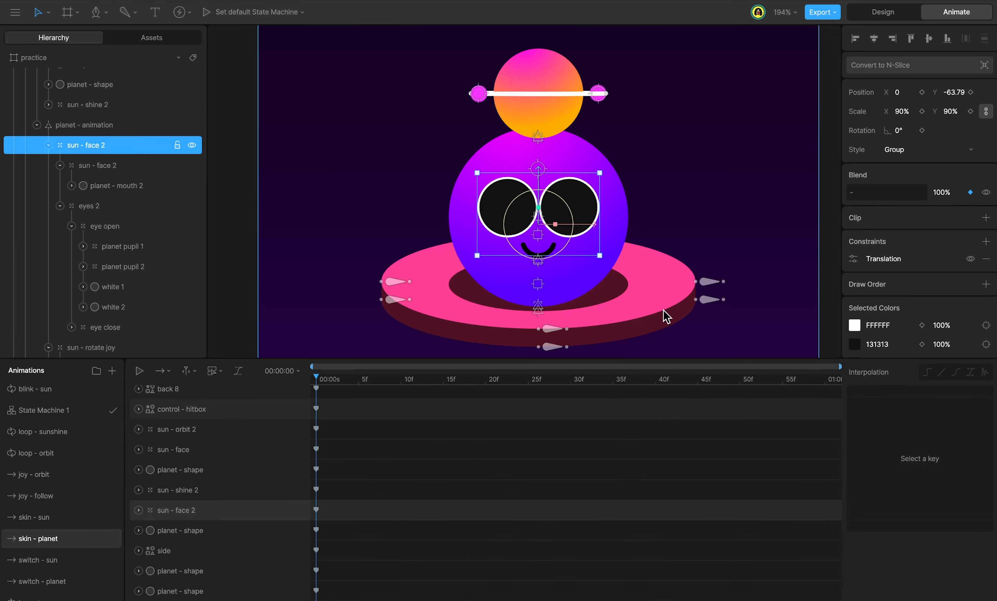
Play State Machine 1 and switch repeatedly between the planet and sun skins to check the faces and pointer-following eyes
left_click(70, 411)
key("space")
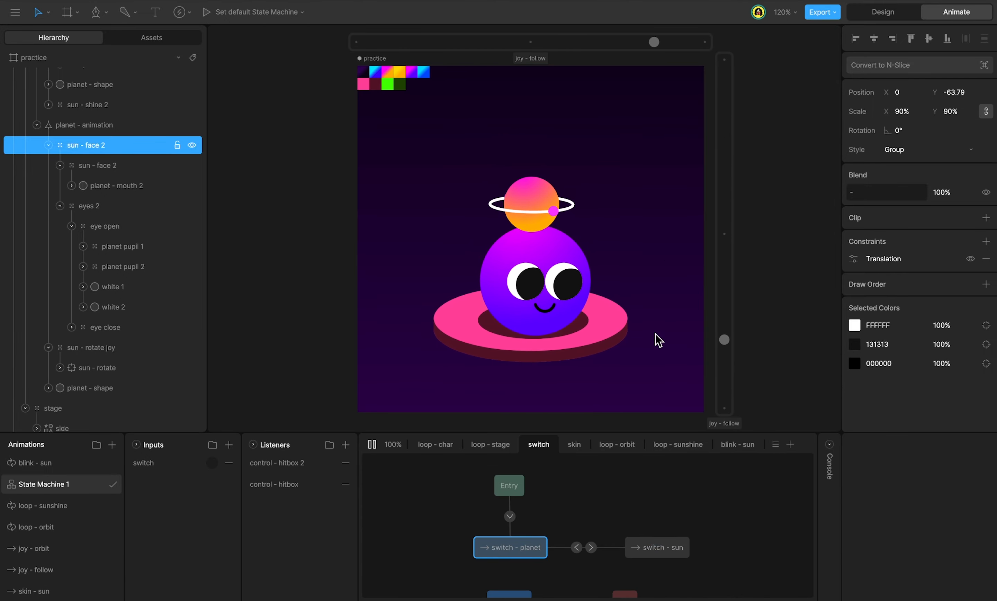
left_click(407, 172)
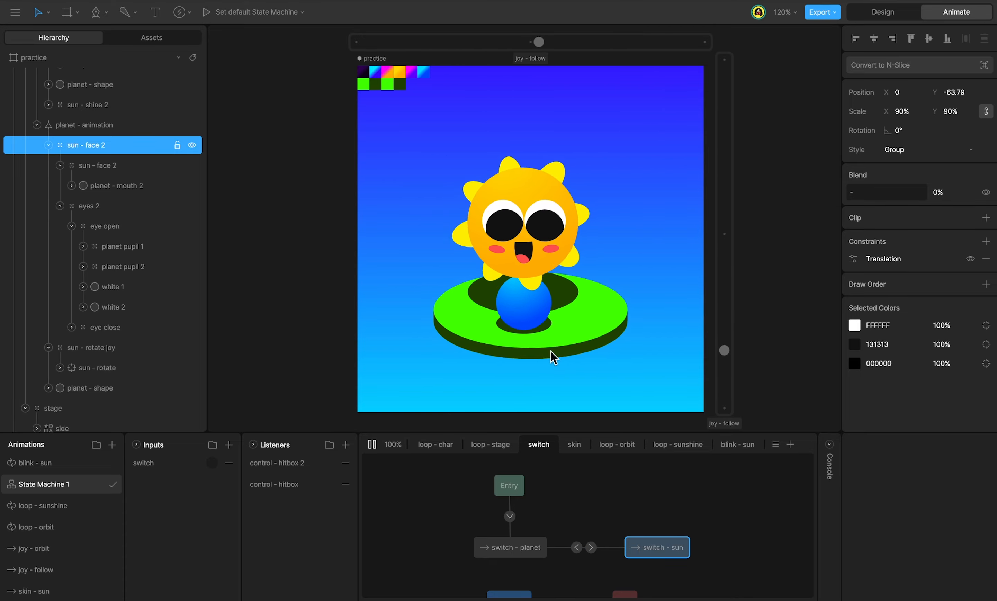
left_click(430, 356)
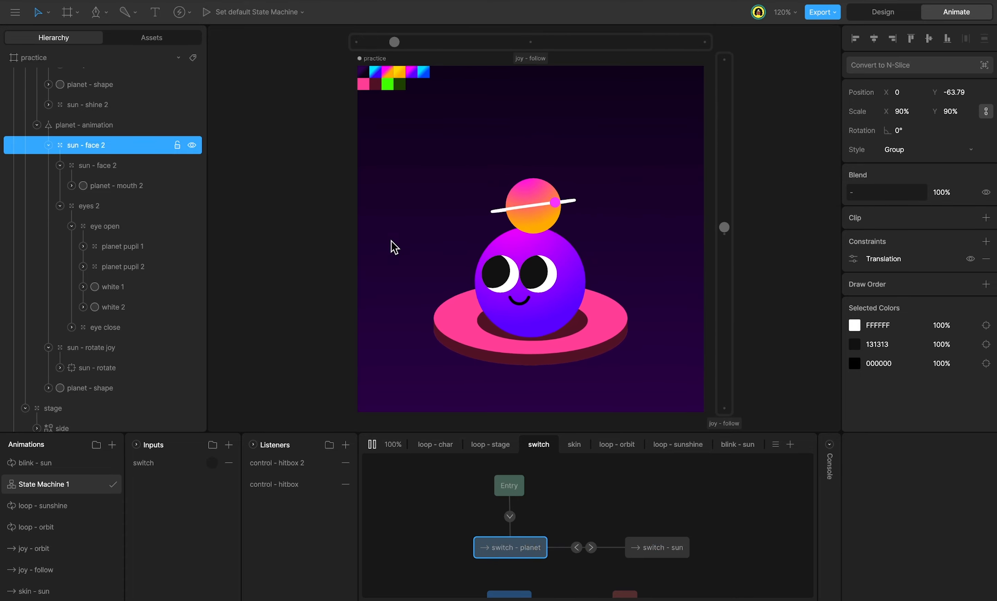
left_click(646, 372)
left_click(645, 373)
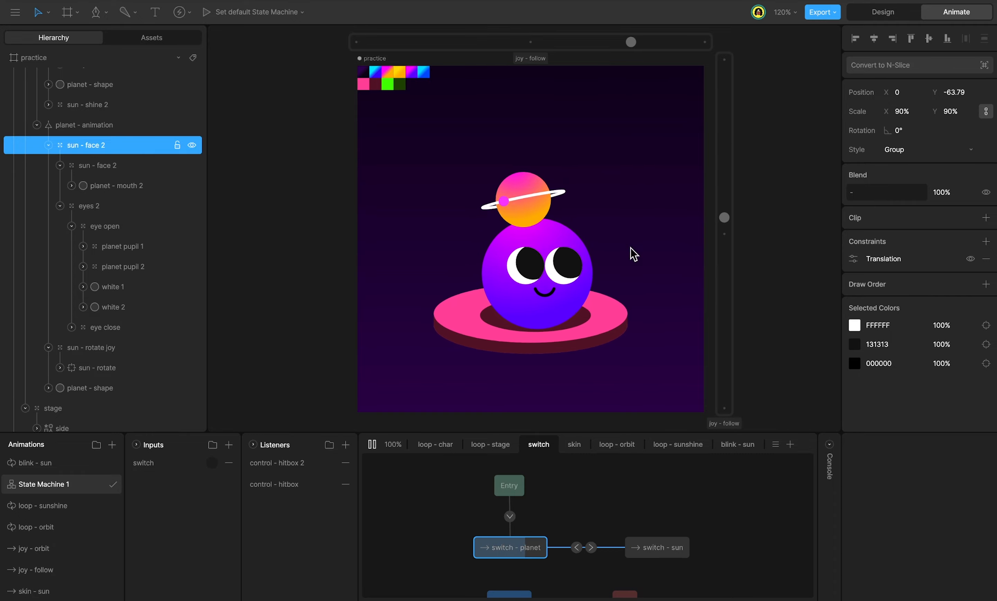
left_click(626, 376)
left_click(626, 376)
left_click(626, 376)
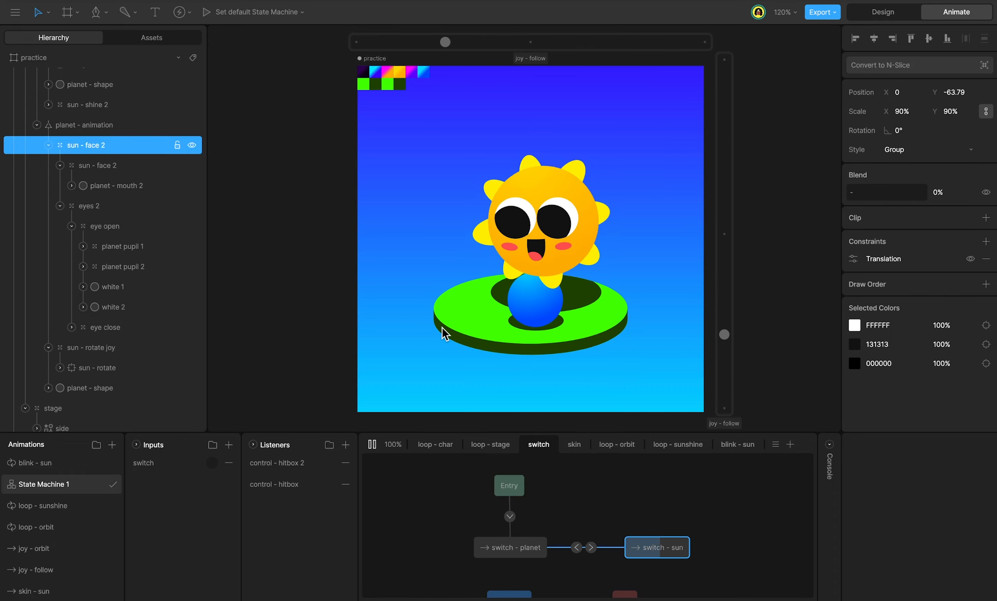
left_click(550, 363)
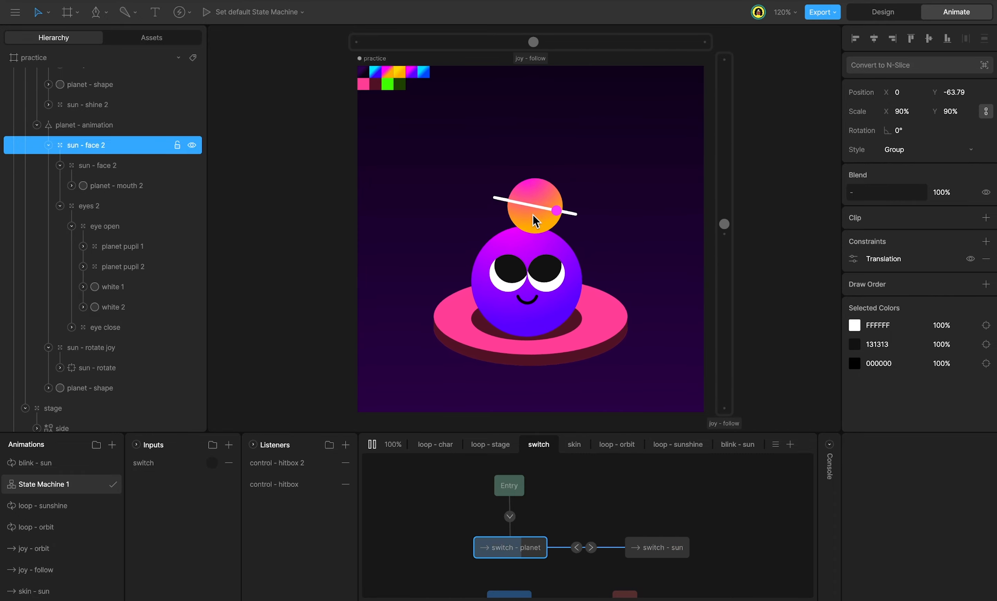